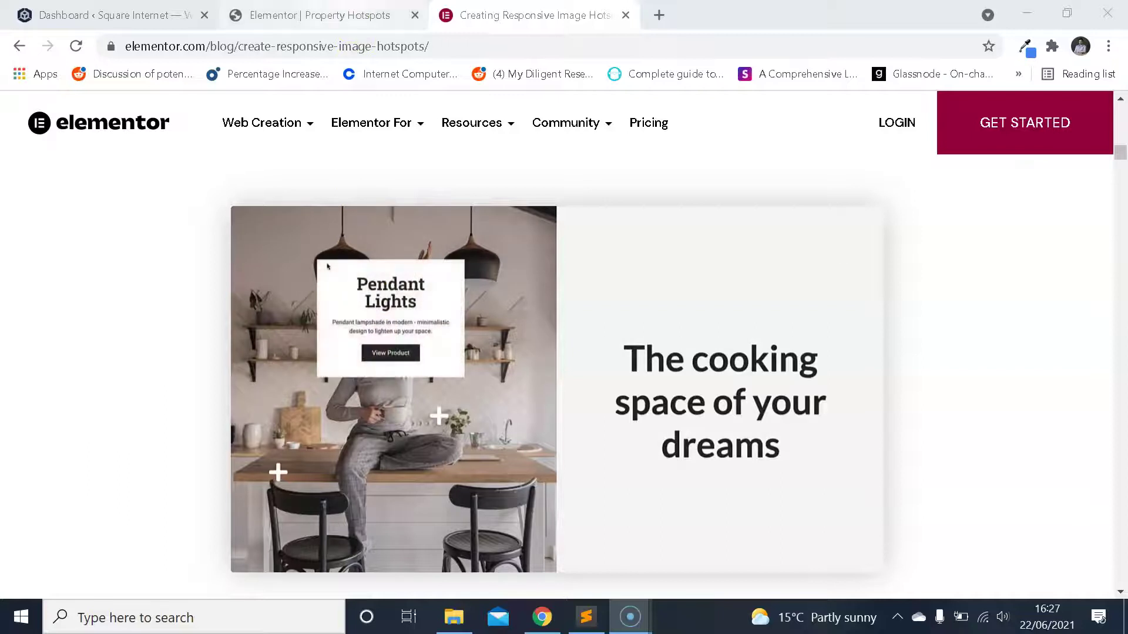
- Set the Property Hotspots page layout to Elementor Canvas, removing header and footer
{"action": "left_click", "coordinate": [317, 15]}
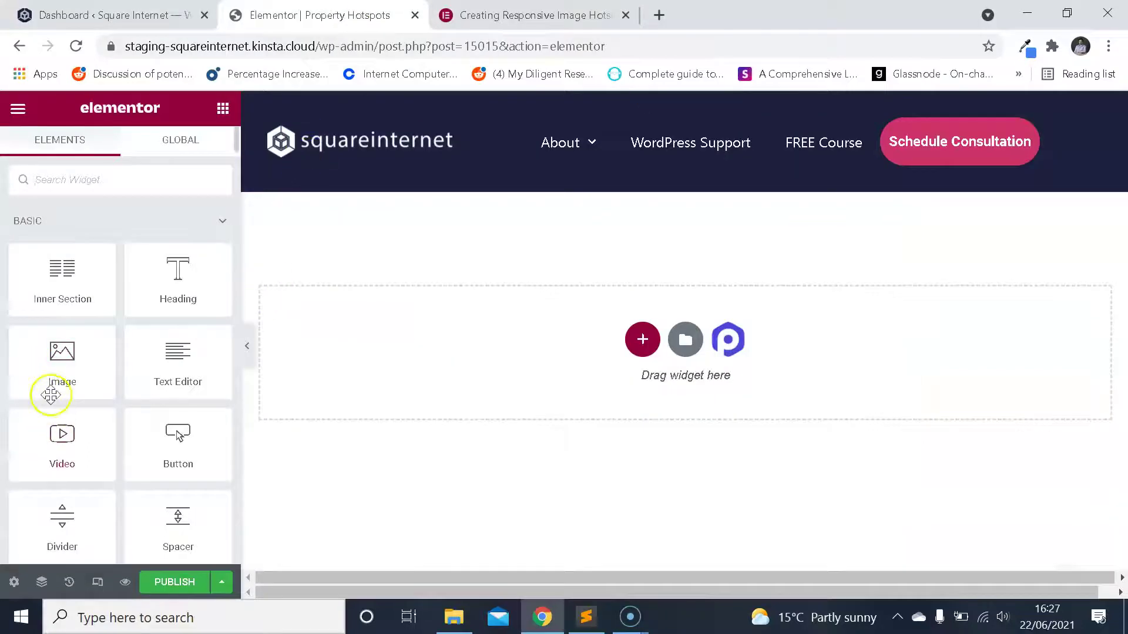
{"action": "left_click", "coordinate": [13, 583]}
{"action": "scroll", "coordinate": [160, 385], "scroll_direction": "down", "scroll_amount": 1}
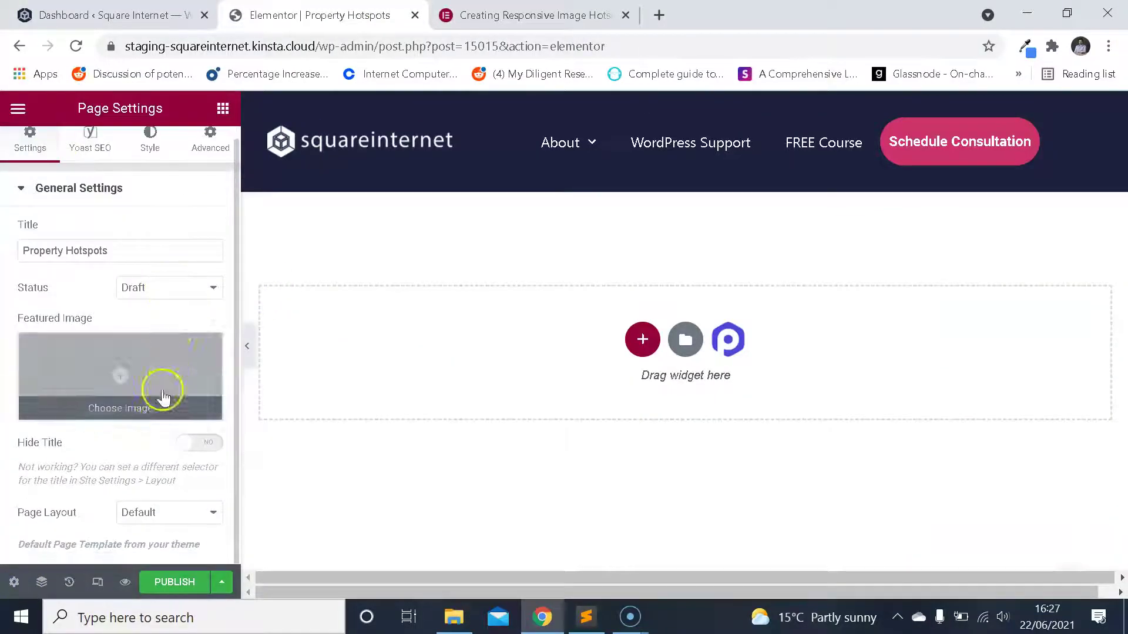
{"action": "left_click", "coordinate": [174, 513]}
{"action": "left_click", "coordinate": [170, 545]}
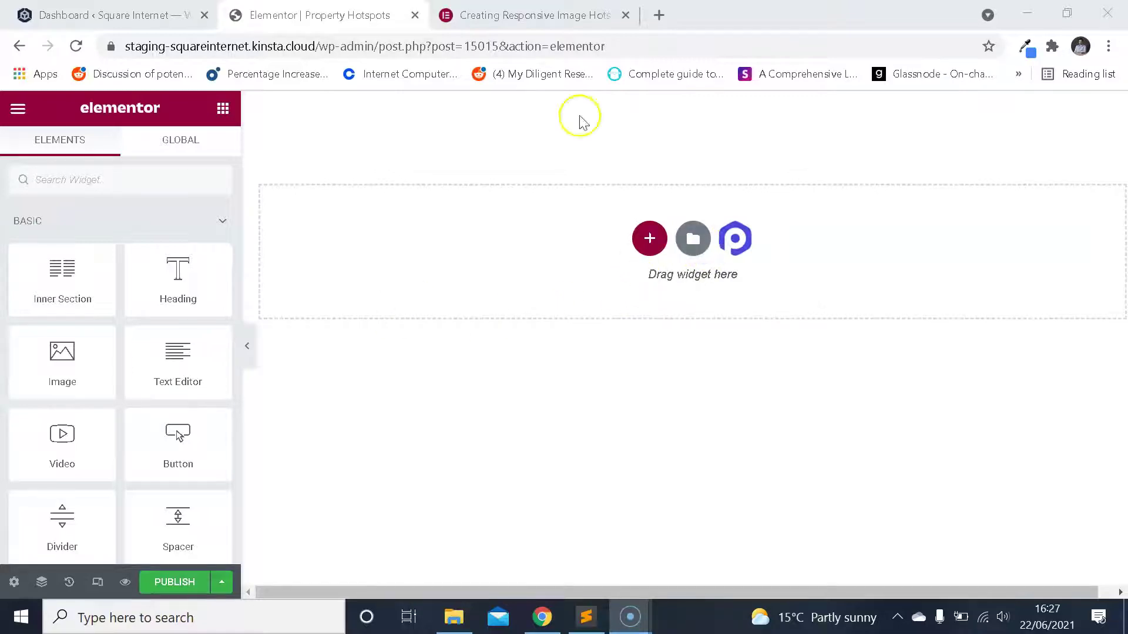
- Search the template library for 'real estate' and insert Landing Page – Real Estate 2
{"action": "left_click", "coordinate": [692, 238]}
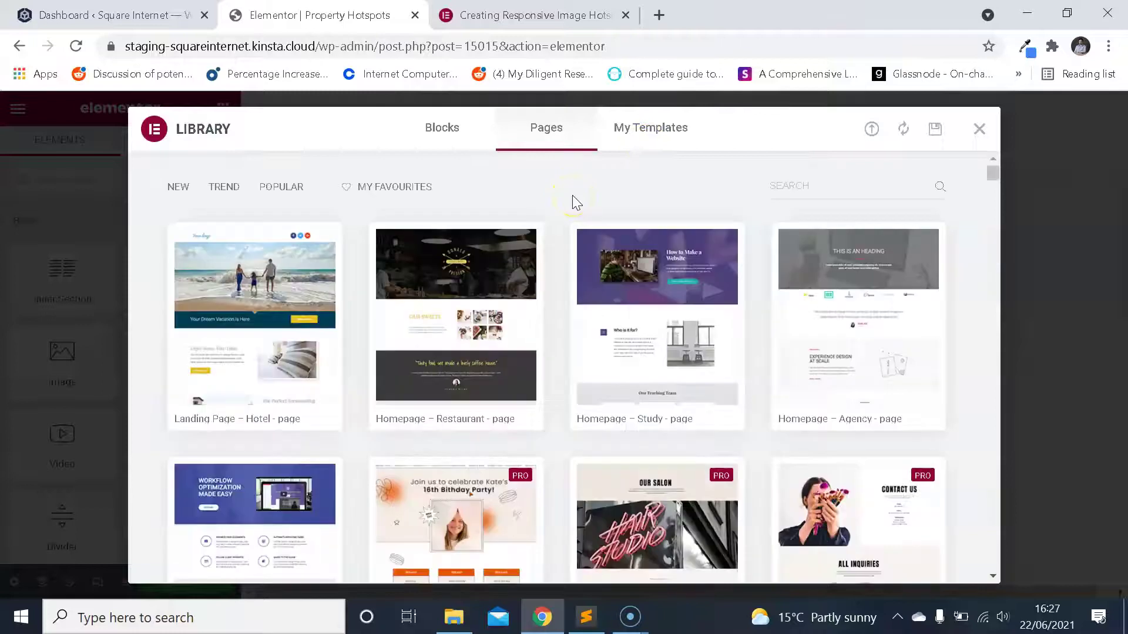
{"action": "left_click", "coordinate": [793, 185]}
{"action": "type", "text": "real"}
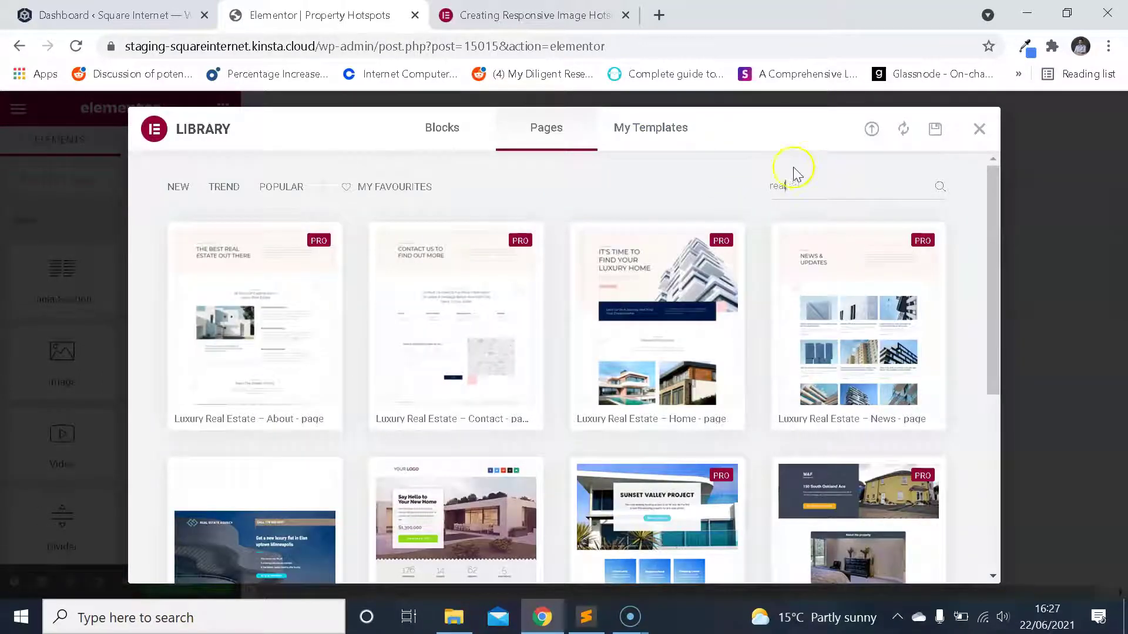
{"action": "type", "text": " estate"}
{"action": "mouse_move", "coordinate": [715, 258]}
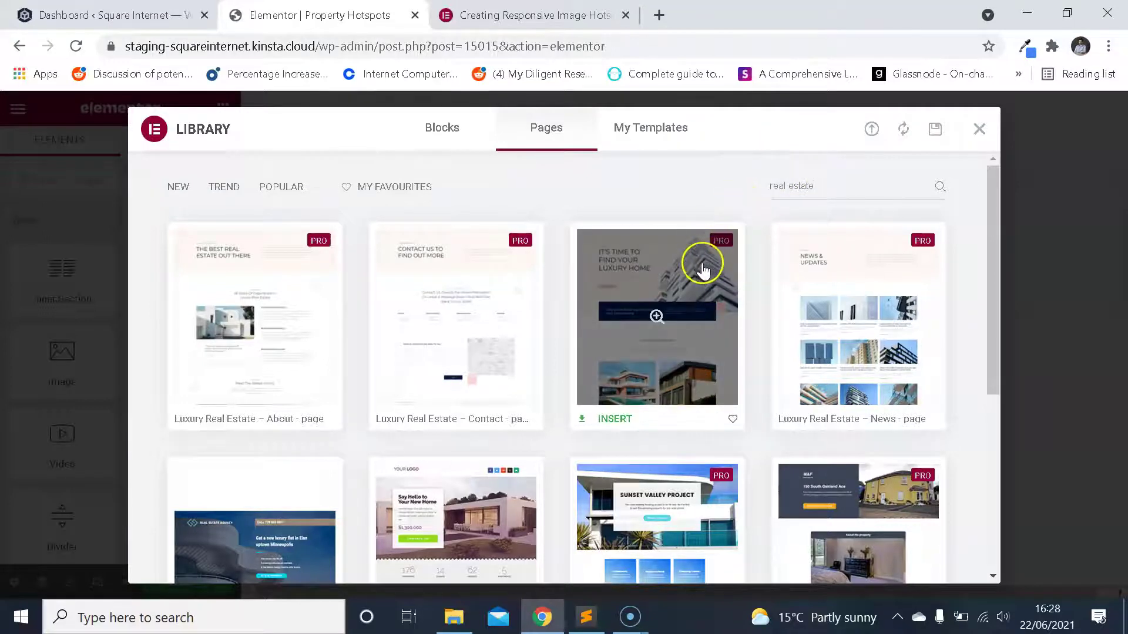
{"action": "scroll", "coordinate": [635, 294], "scroll_direction": "down", "scroll_amount": 2}
{"action": "scroll", "coordinate": [624, 315], "scroll_direction": "up", "scroll_amount": 2}
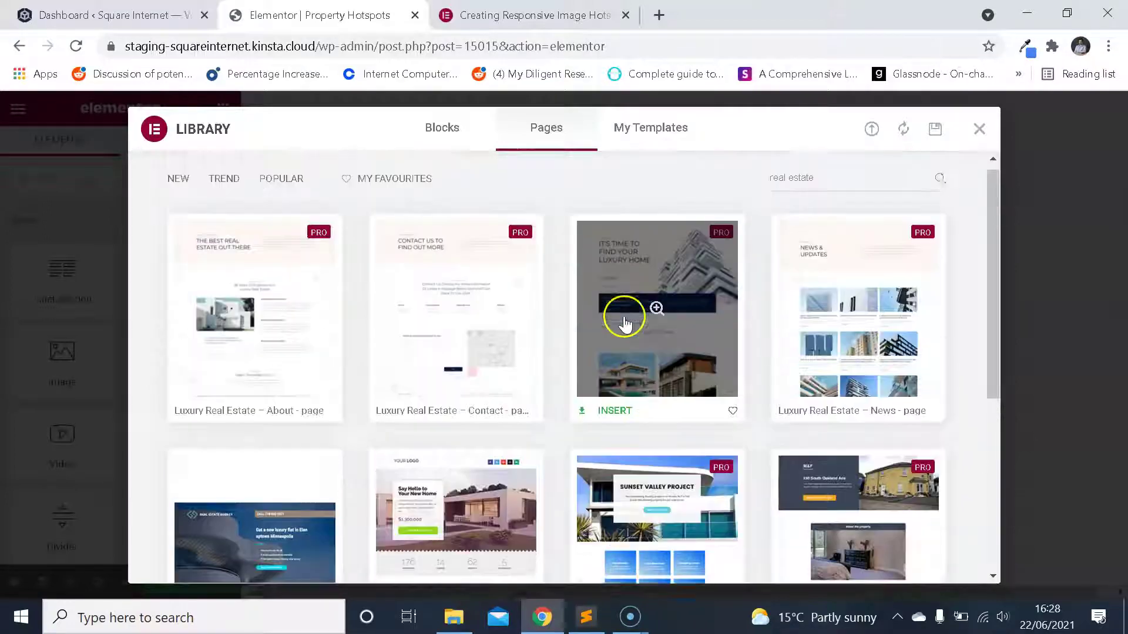
{"action": "scroll", "coordinate": [624, 319], "scroll_direction": "down", "scroll_amount": 3}
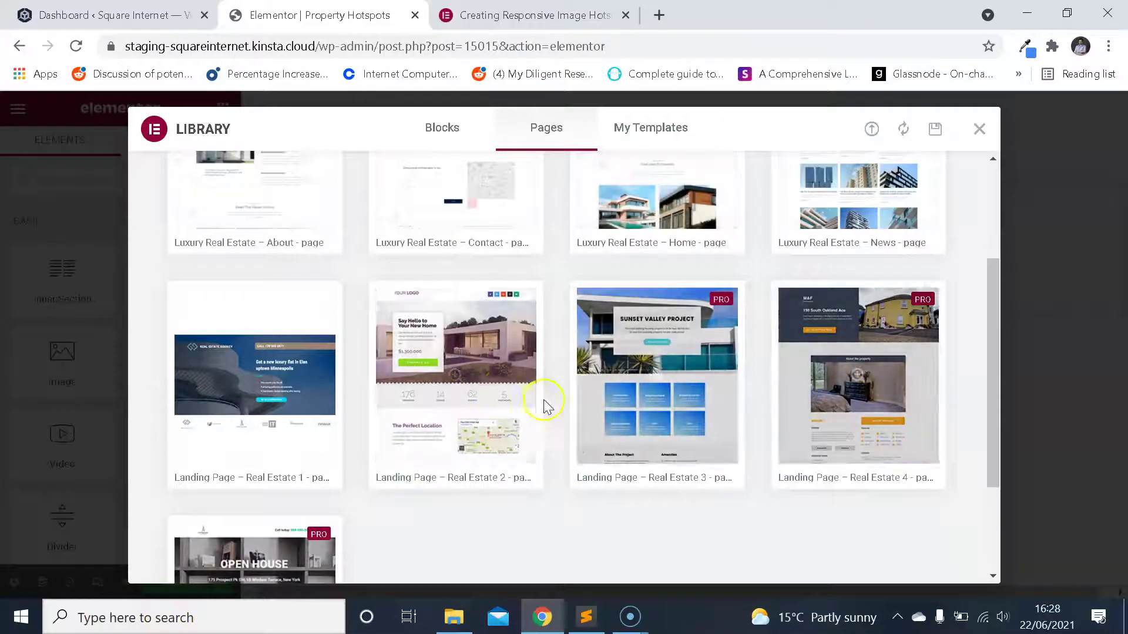
{"action": "left_click", "coordinate": [483, 340]}
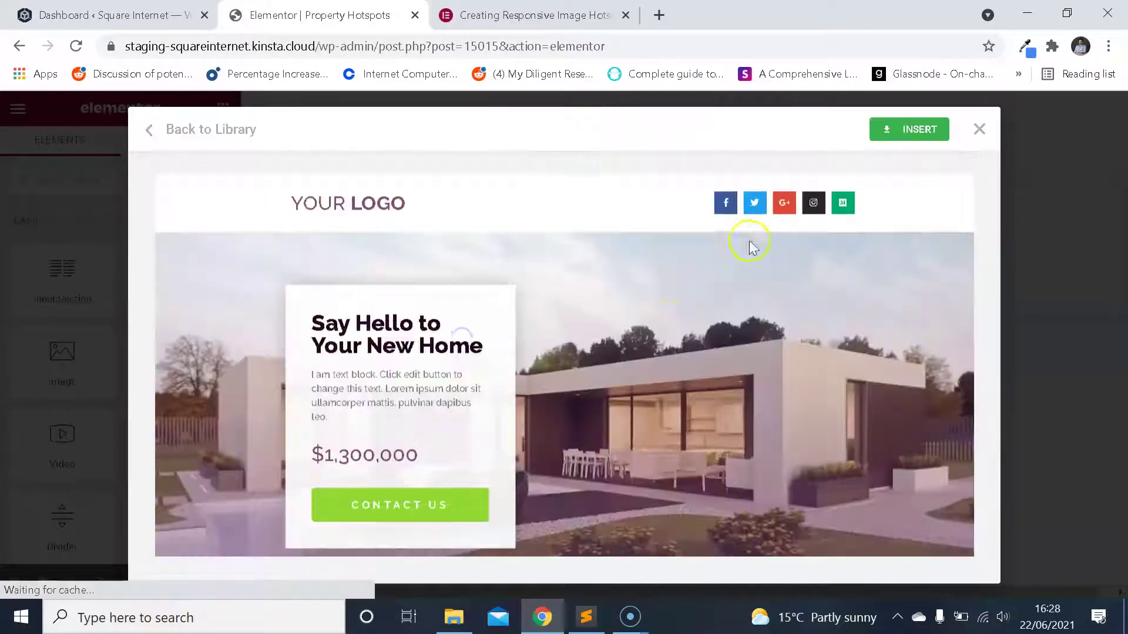
{"action": "left_click", "coordinate": [923, 143]}
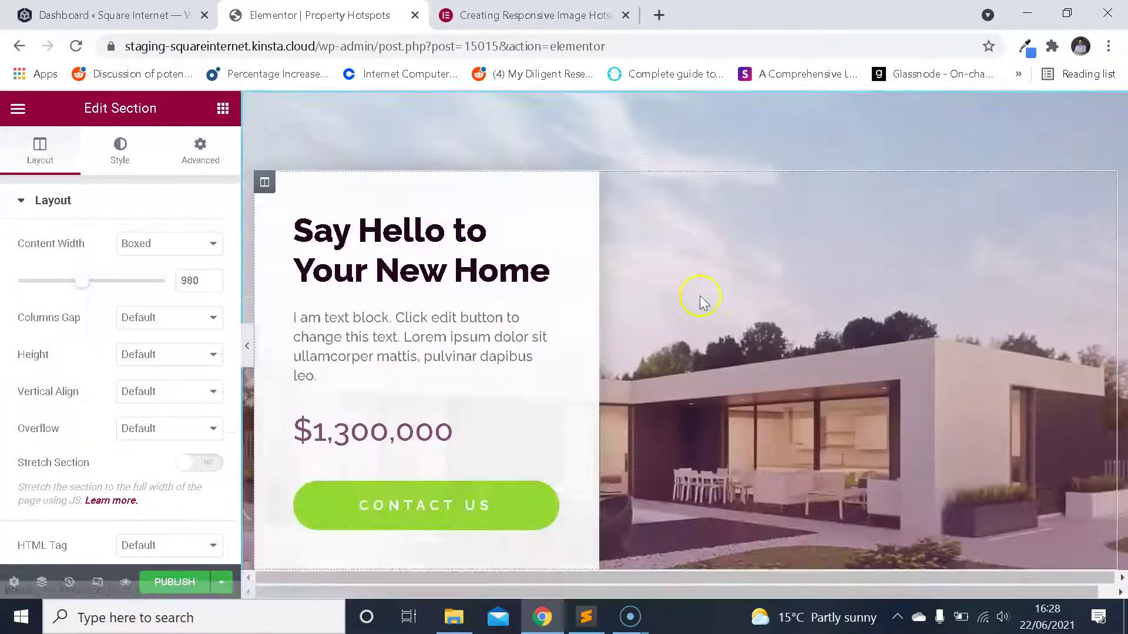
- Select the hero section and scroll through the inserted real-estate template to inspect its layout
{"action": "left_click", "coordinate": [719, 301]}
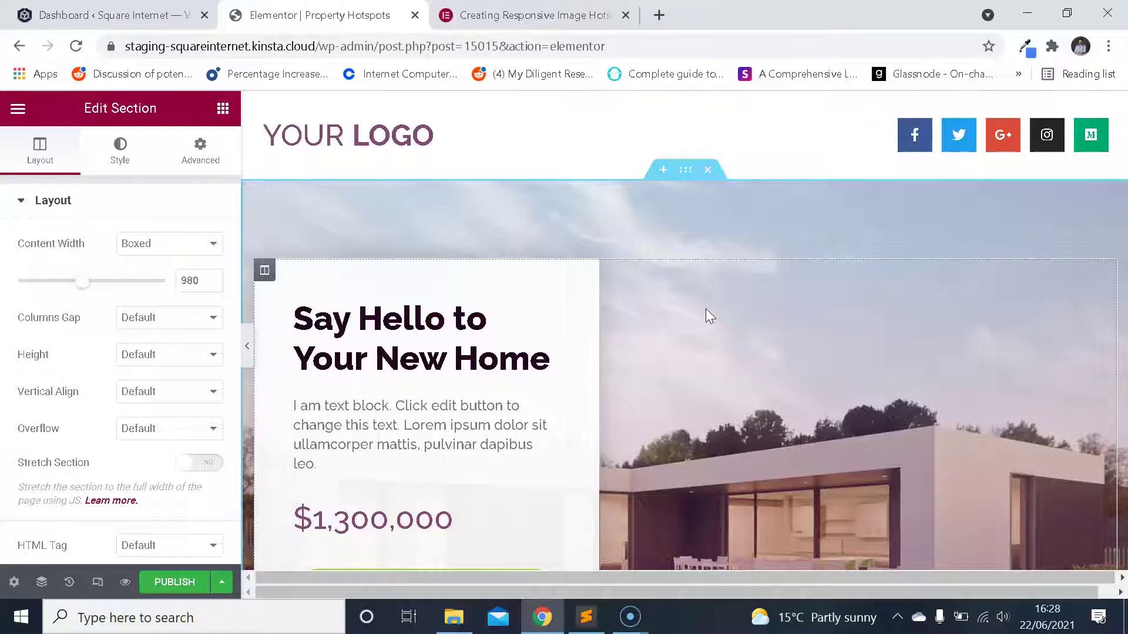
{"action": "left_click", "coordinate": [709, 260]}
{"action": "scroll", "coordinate": [634, 328], "scroll_direction": "down", "scroll_amount": 3}
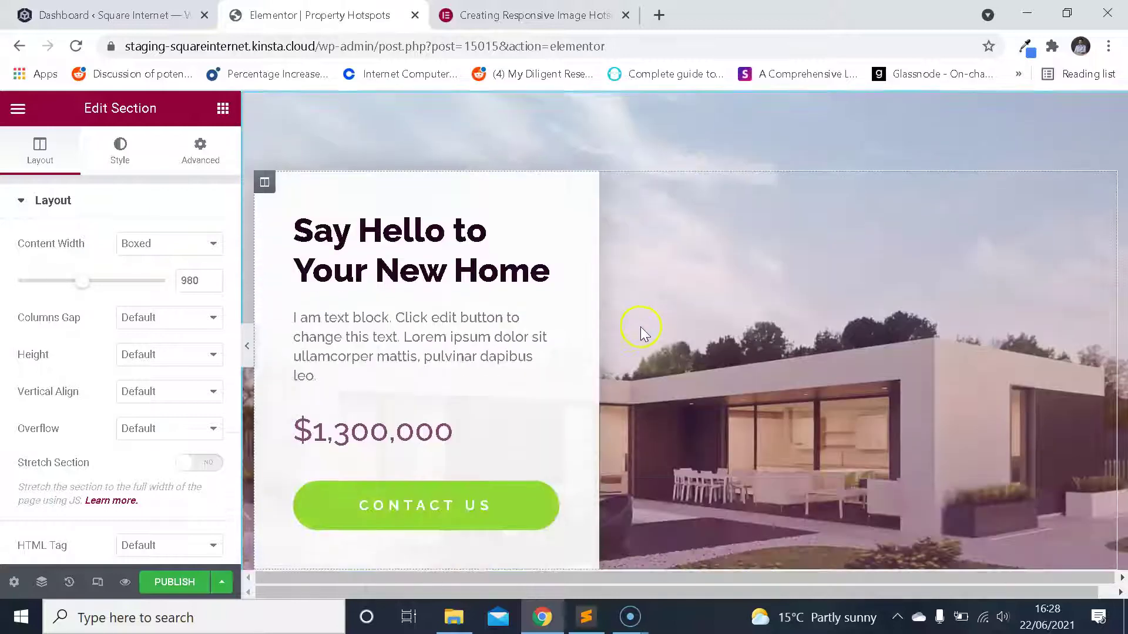
{"action": "scroll", "coordinate": [647, 348], "scroll_direction": "up", "scroll_amount": 3}
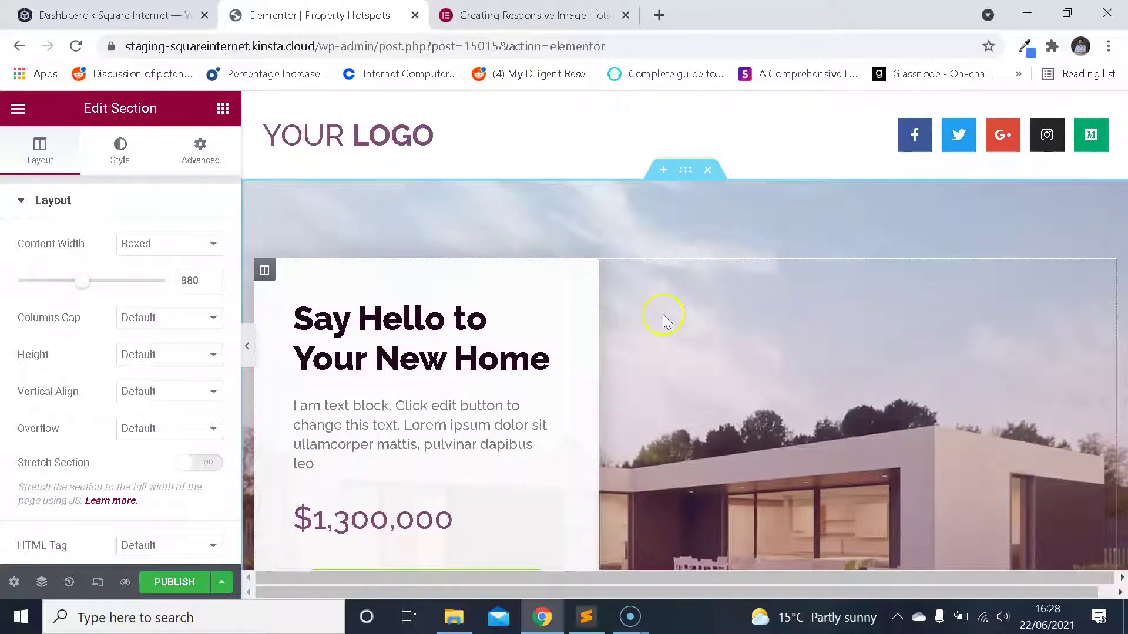
{"action": "scroll", "coordinate": [670, 304], "scroll_direction": "down", "scroll_amount": 2}
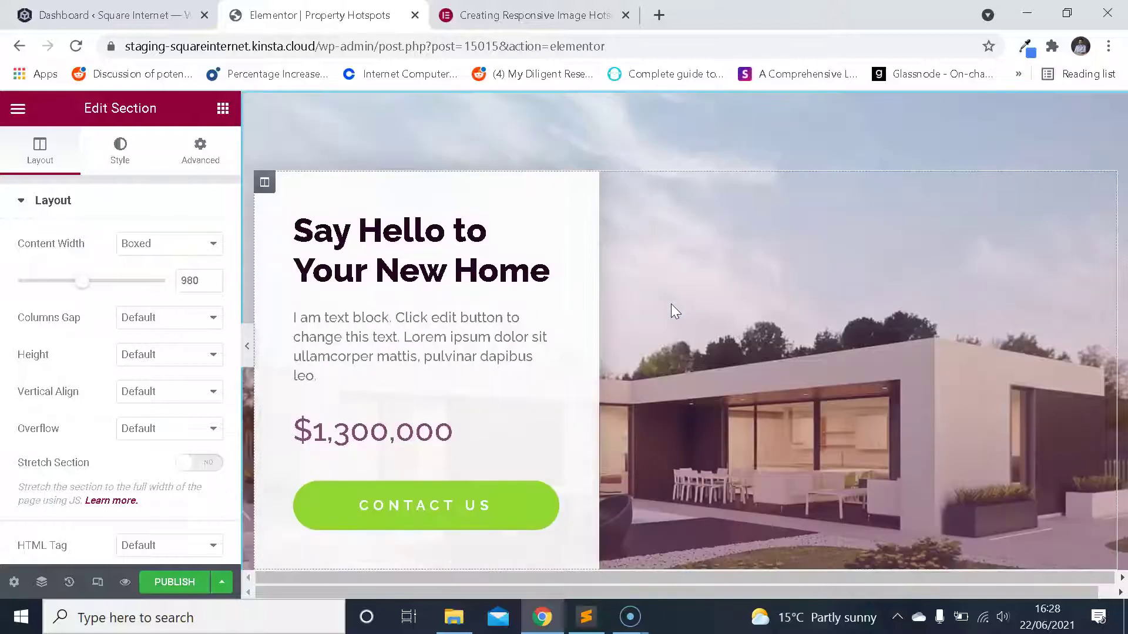
{"action": "scroll", "coordinate": [671, 293], "scroll_direction": "down", "scroll_amount": 2}
{"action": "scroll", "coordinate": [681, 291], "scroll_direction": "up", "scroll_amount": 1}
{"action": "scroll", "coordinate": [693, 311], "scroll_direction": "up", "scroll_amount": 3}
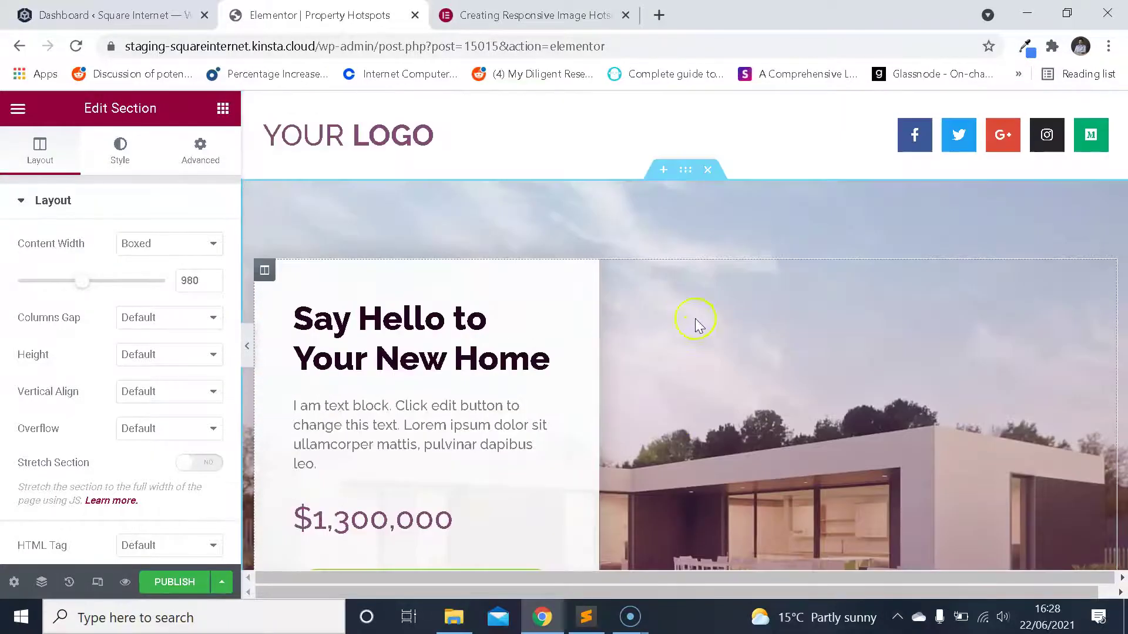
{"action": "scroll", "coordinate": [740, 247], "scroll_direction": "down", "scroll_amount": 9}
{"action": "scroll", "coordinate": [712, 297], "scroll_direction": "up", "scroll_amount": 8}
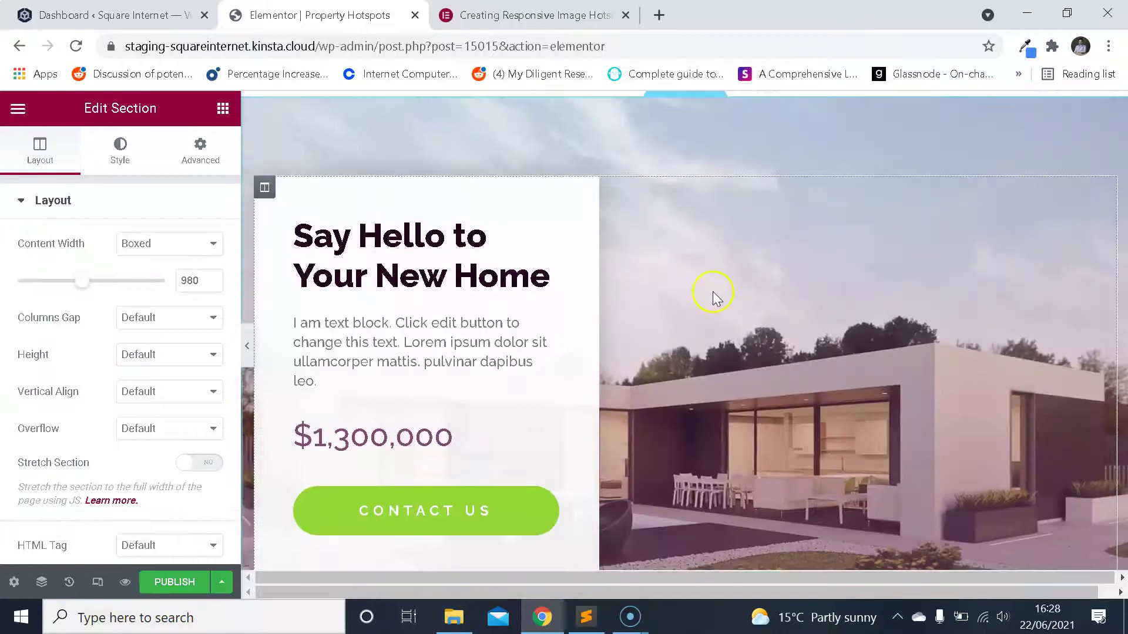
{"action": "scroll", "coordinate": [713, 312], "scroll_direction": "down", "scroll_amount": 3}
{"action": "scroll", "coordinate": [834, 376], "scroll_direction": "up", "scroll_amount": 3}
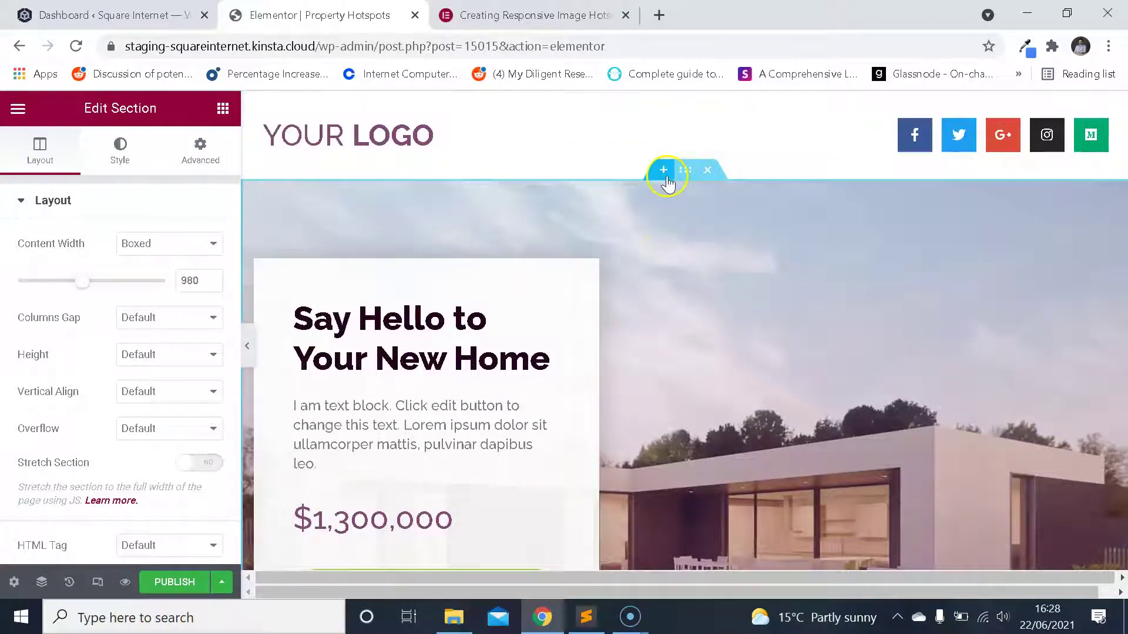
{"action": "scroll", "coordinate": [599, 253], "scroll_direction": "down", "scroll_amount": 3}
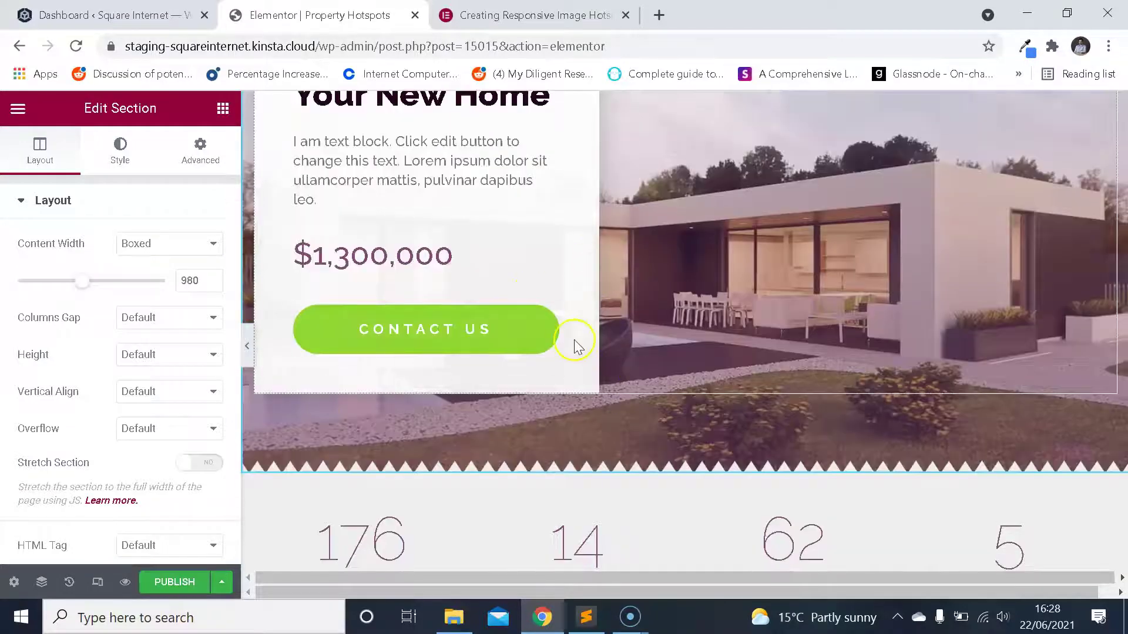
{"action": "scroll", "coordinate": [573, 345], "scroll_direction": "up", "scroll_amount": 4}
{"action": "scroll", "coordinate": [676, 341], "scroll_direction": "down", "scroll_amount": 4}
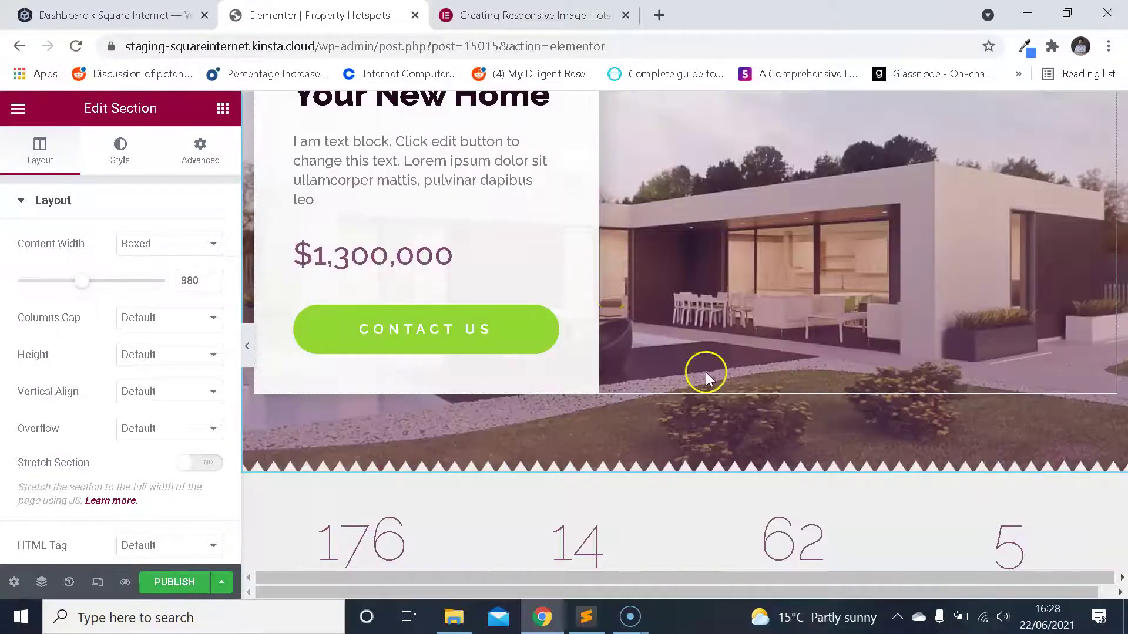
{"action": "scroll", "coordinate": [699, 368], "scroll_direction": "up", "scroll_amount": 4}
- Add a single-column section above the hero and set its Content Width to Full Width
{"action": "left_click", "coordinate": [663, 171]}
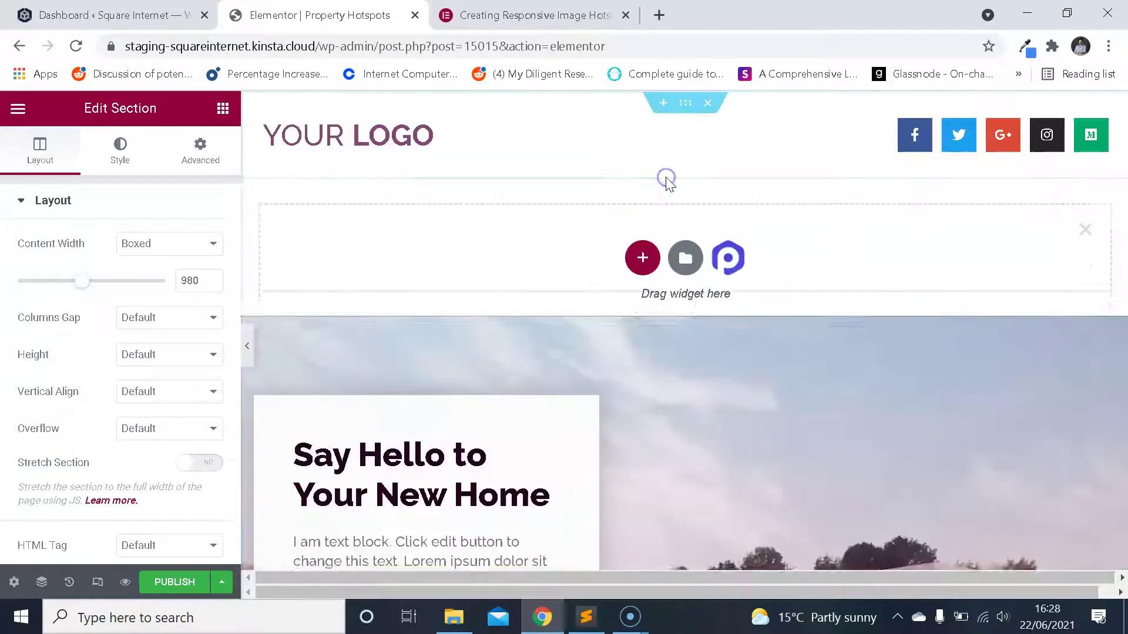
{"action": "left_click", "coordinate": [645, 261]}
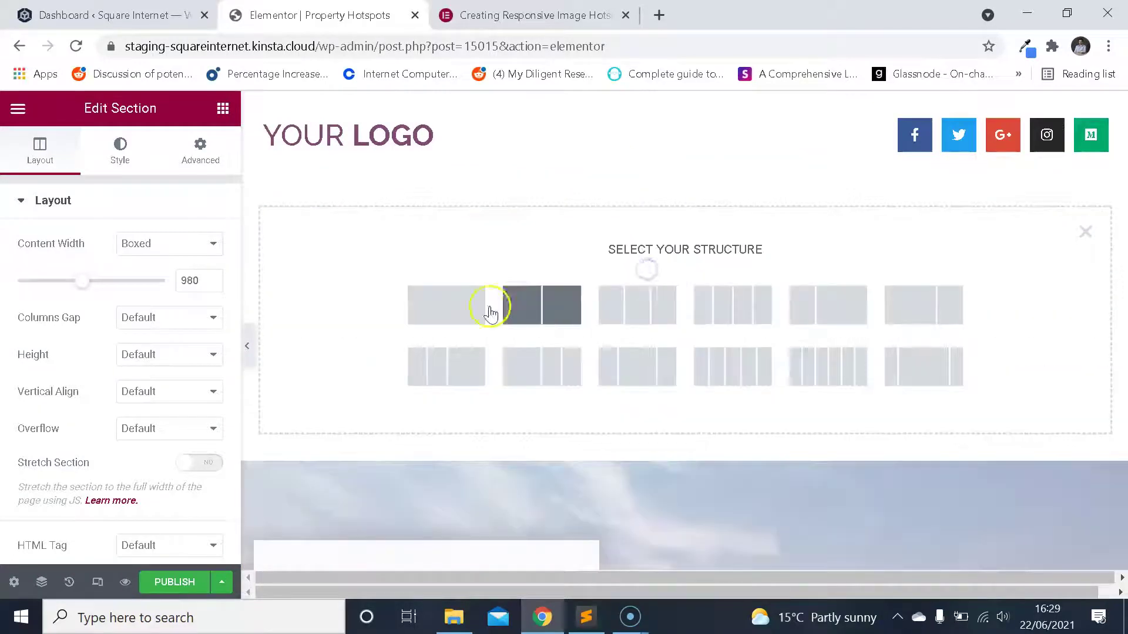
{"action": "left_click", "coordinate": [442, 309]}
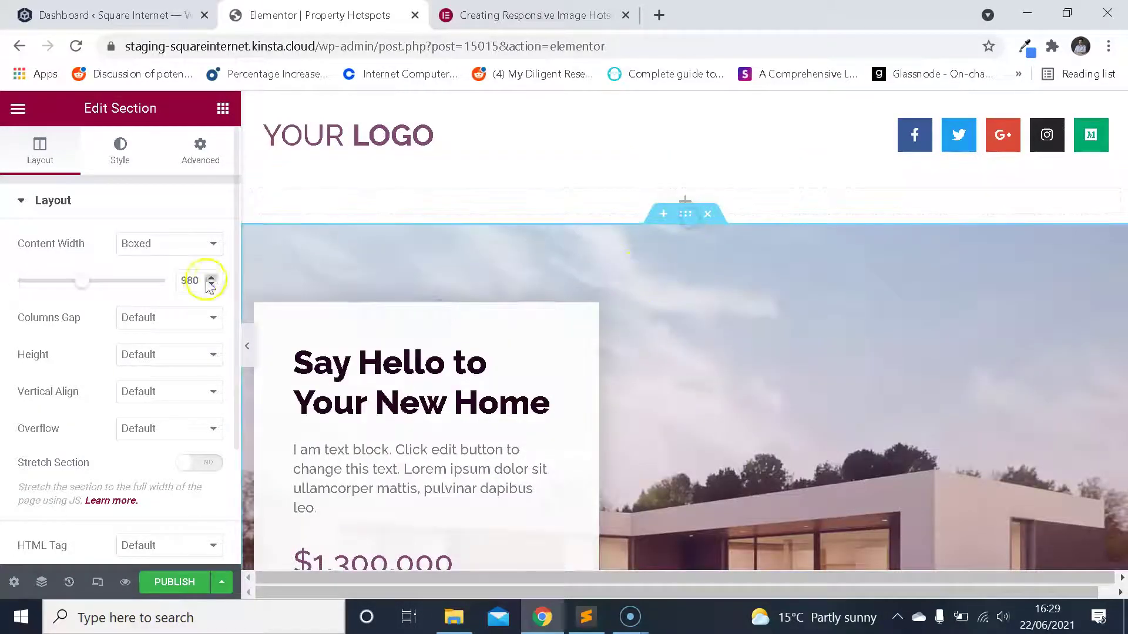
{"action": "left_click", "coordinate": [686, 173]}
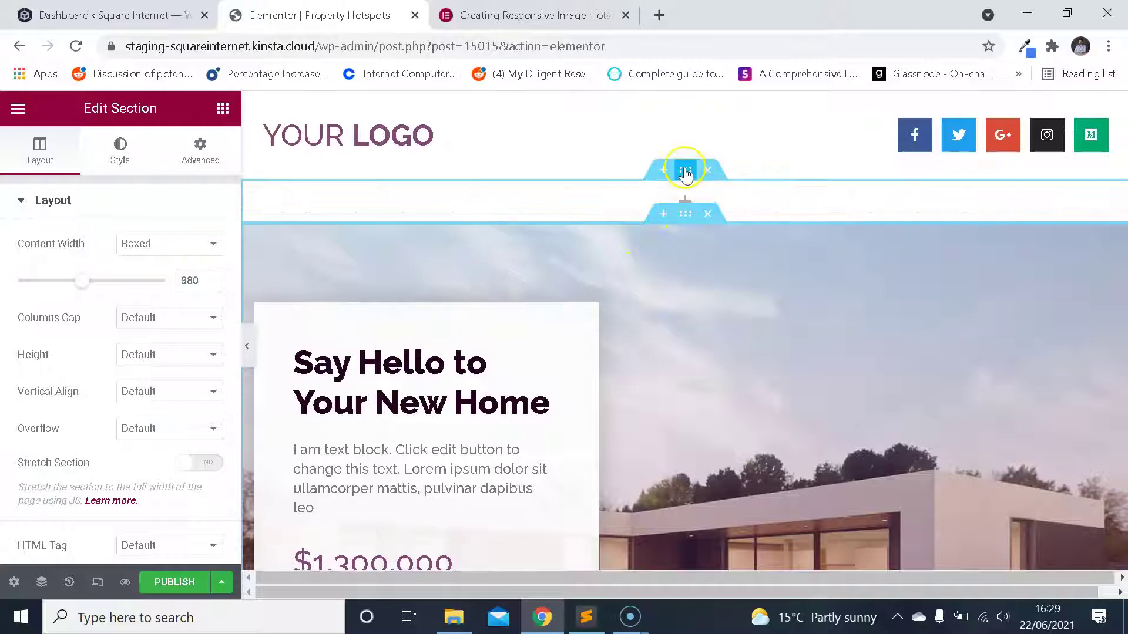
{"action": "left_click", "coordinate": [191, 248]}
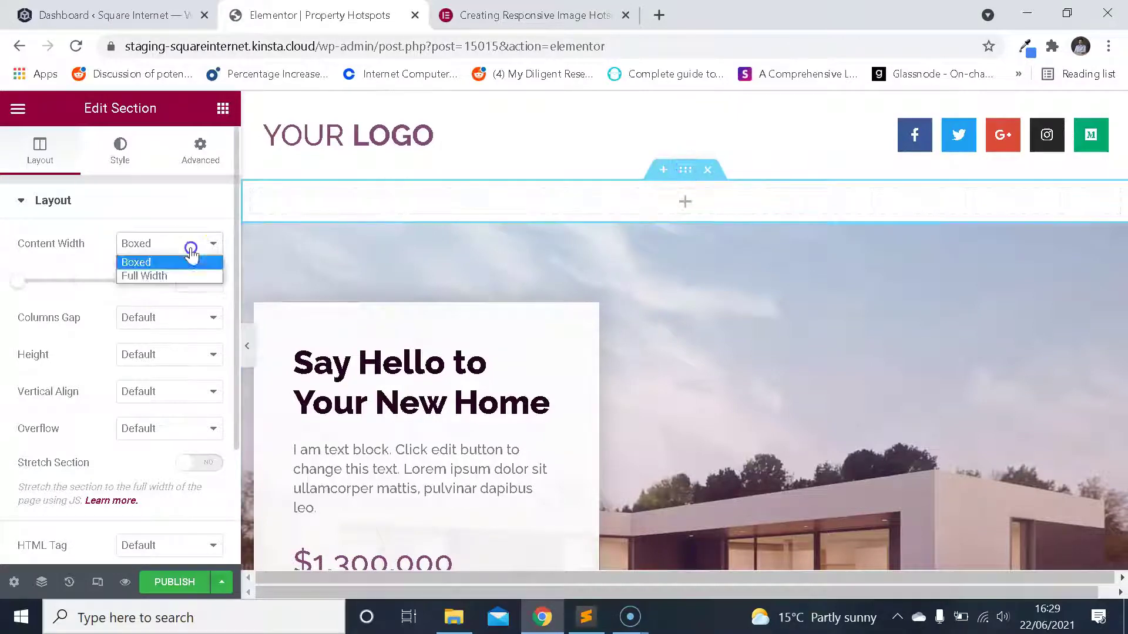
{"action": "left_click", "coordinate": [166, 275]}
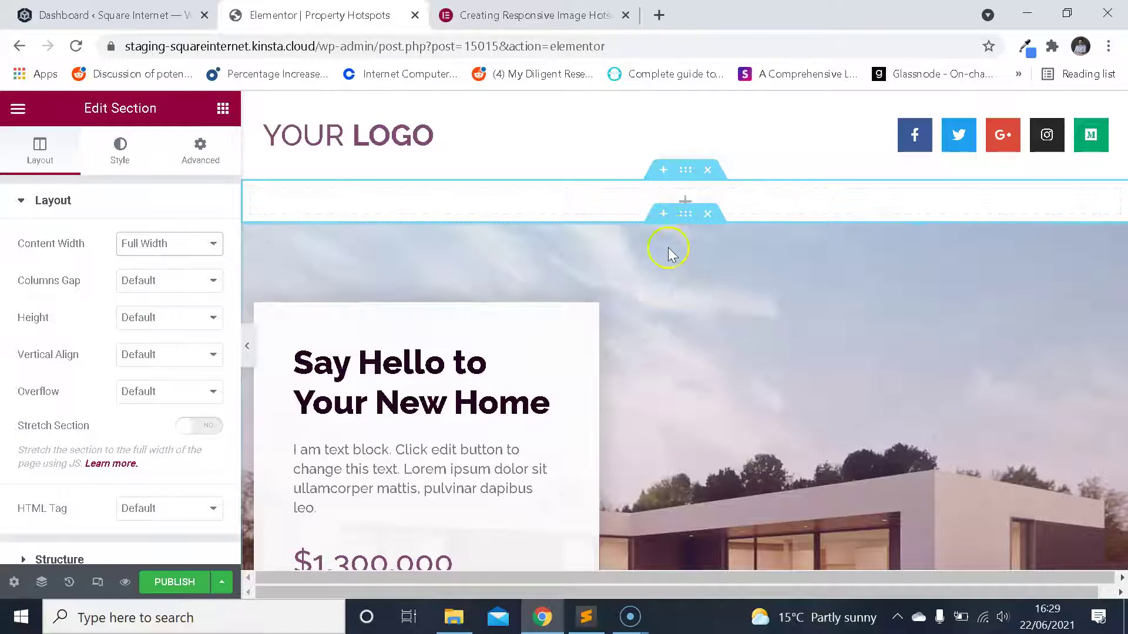
- Search the widget list for 'hots' to show the hotspot widgets
{"action": "left_click", "coordinate": [690, 170]}
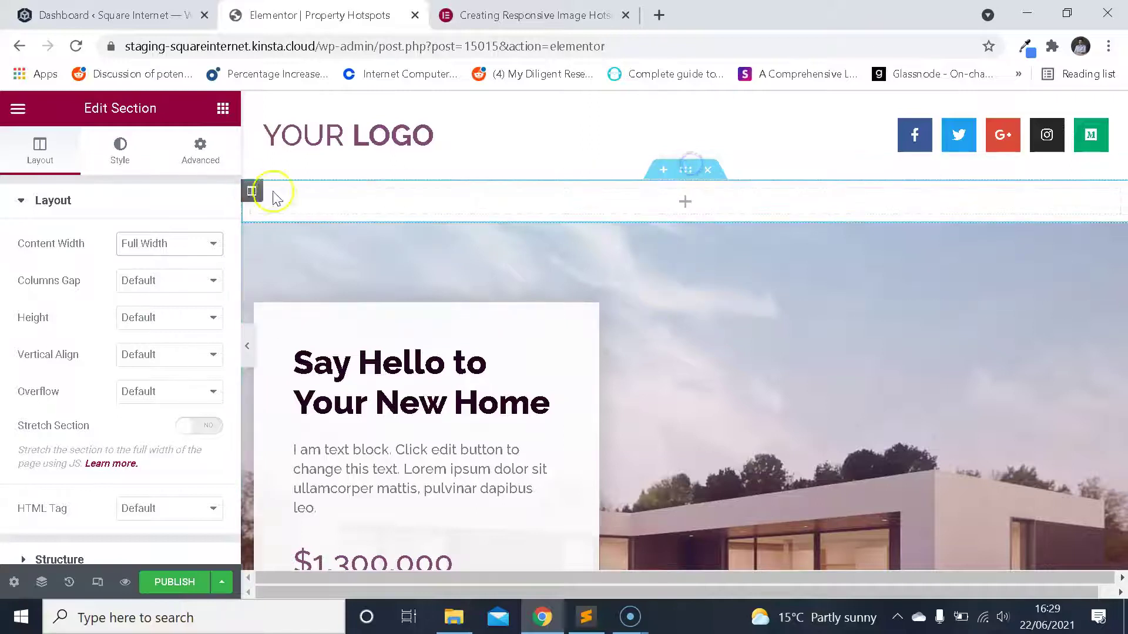
{"action": "left_click", "coordinate": [18, 108]}
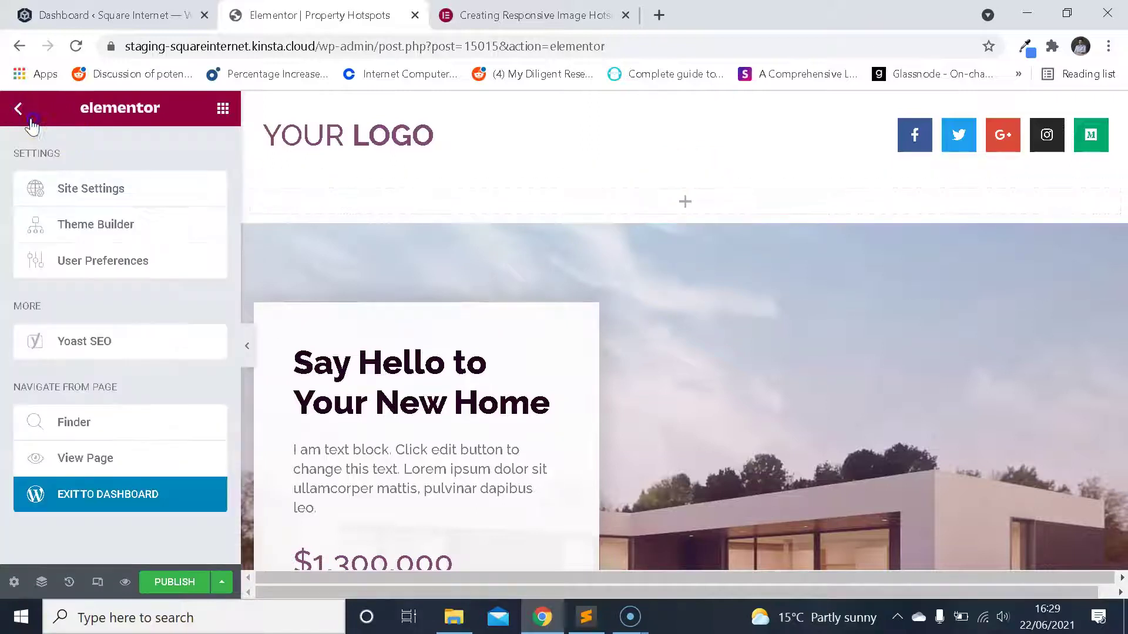
{"action": "left_click", "coordinate": [19, 109]}
{"action": "type", "text": "hots"}
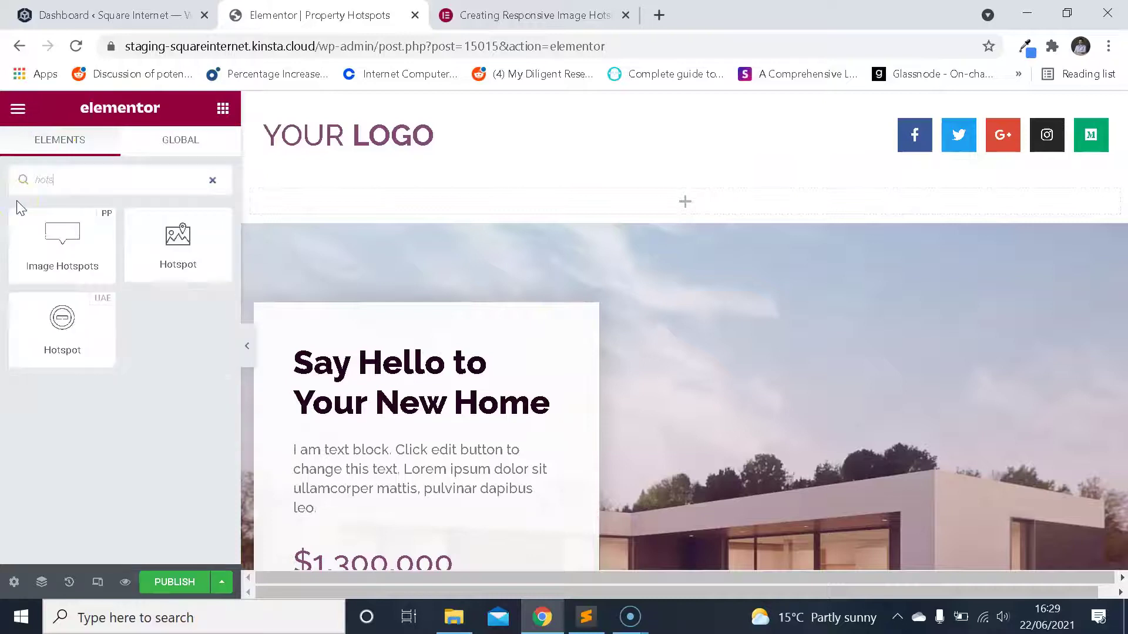
- Drop a Hotspot widget into the new section and insert the house photo from the media library
{"action": "left_click_drag", "start_coordinate": [193, 253], "coordinate": [506, 214]}
{"action": "scroll", "coordinate": [703, 301], "scroll_direction": "down", "scroll_amount": 10}
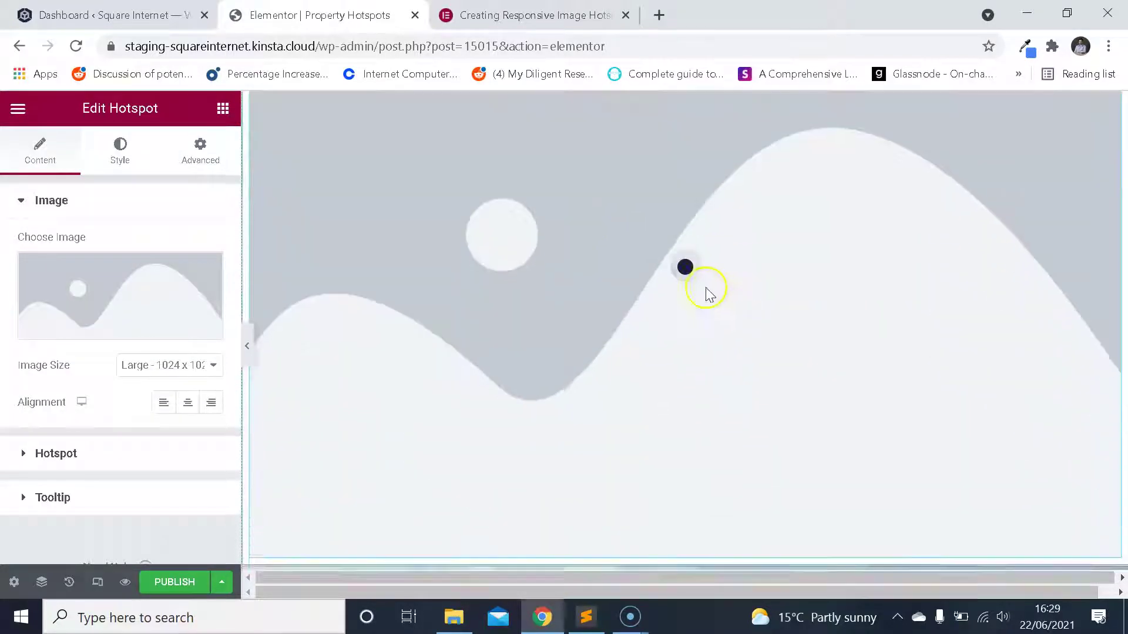
{"action": "scroll", "coordinate": [834, 384], "scroll_direction": "up", "scroll_amount": 10}
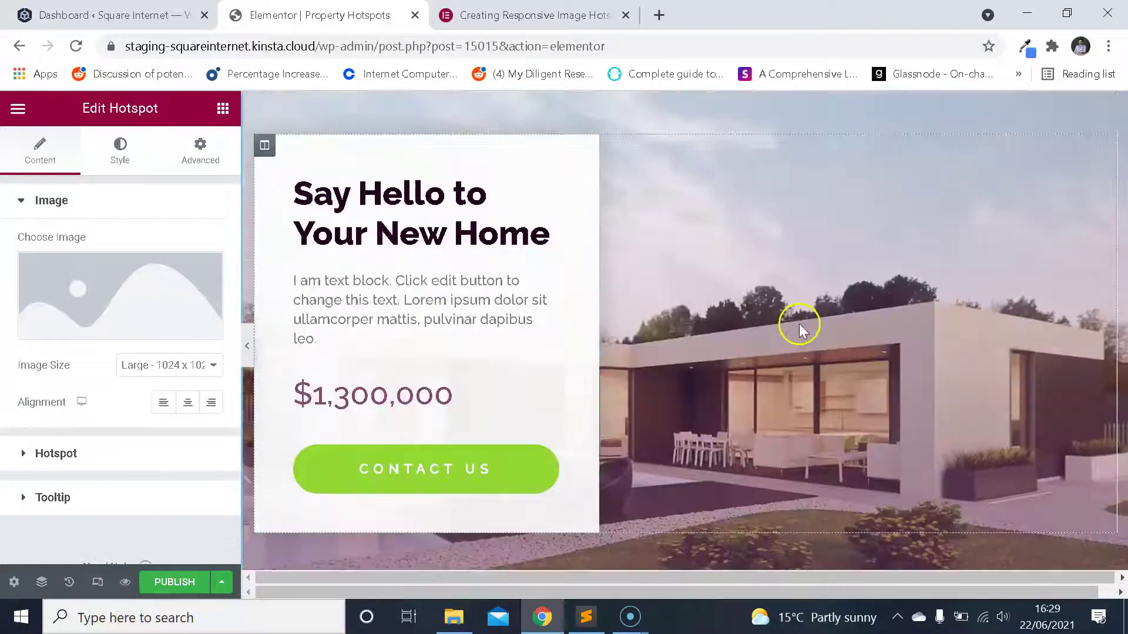
{"action": "left_click", "coordinate": [167, 281]}
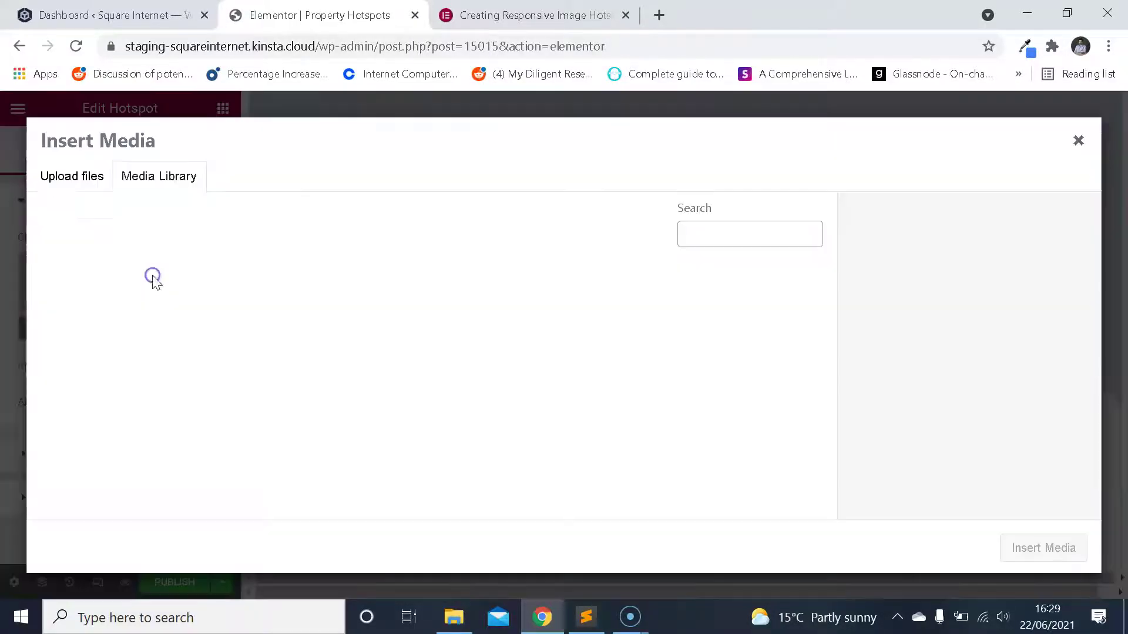
{"action": "scroll", "coordinate": [470, 329], "scroll_direction": "down", "scroll_amount": 1}
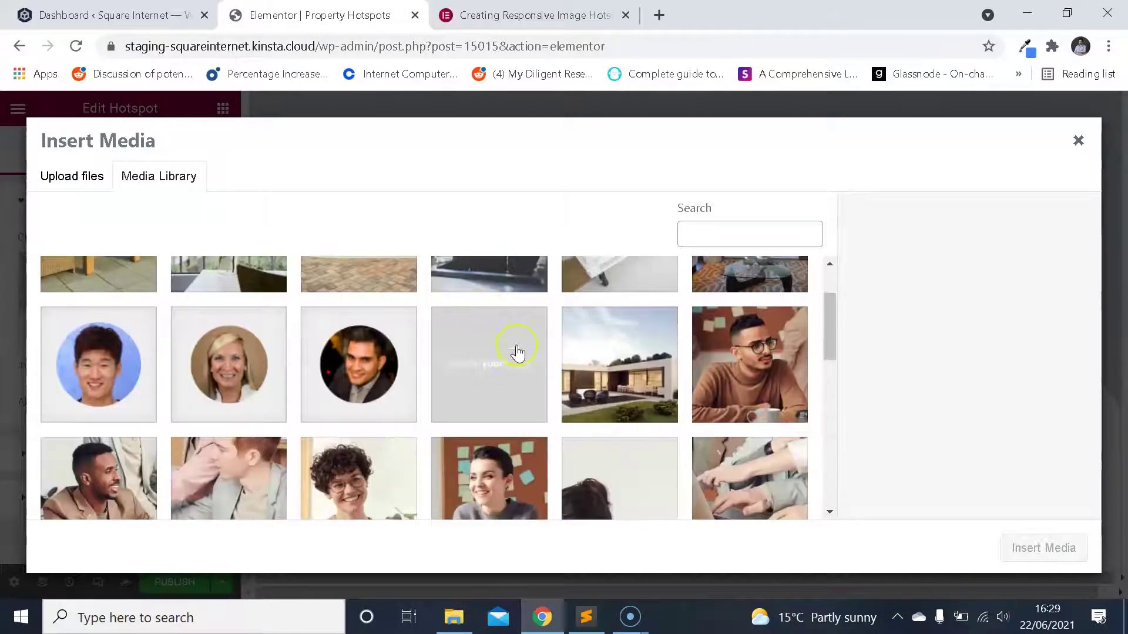
{"action": "left_click", "coordinate": [623, 370]}
{"action": "left_click", "coordinate": [1040, 547]}
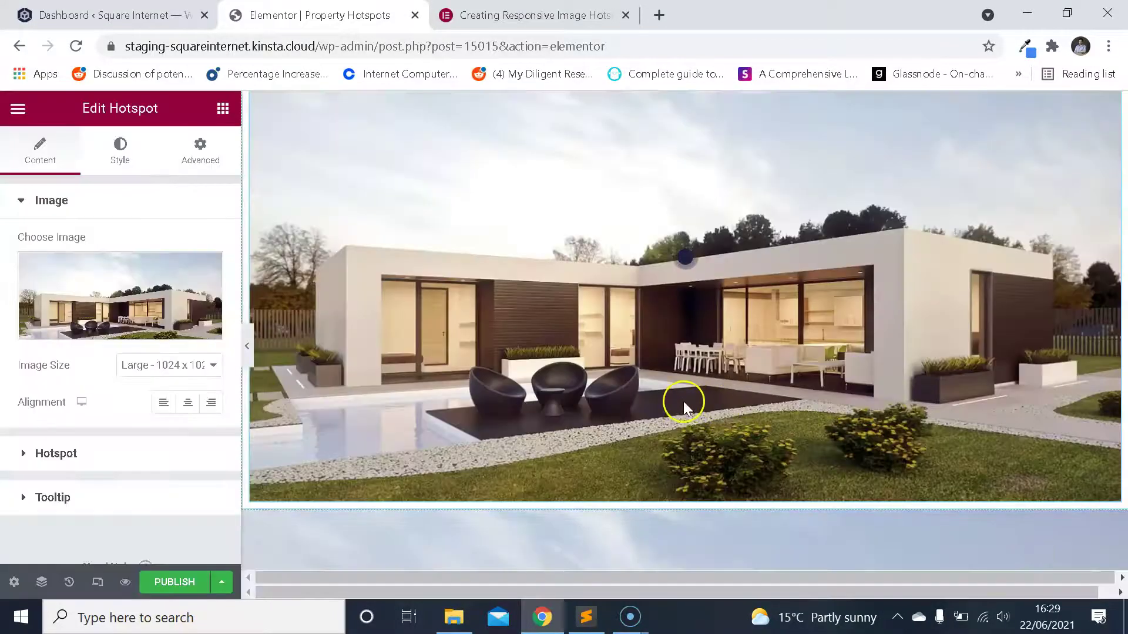
- Delete the Say Hello to Your New Home section and set the image size to Full
{"action": "scroll", "coordinate": [682, 401], "scroll_direction": "down", "scroll_amount": 5}
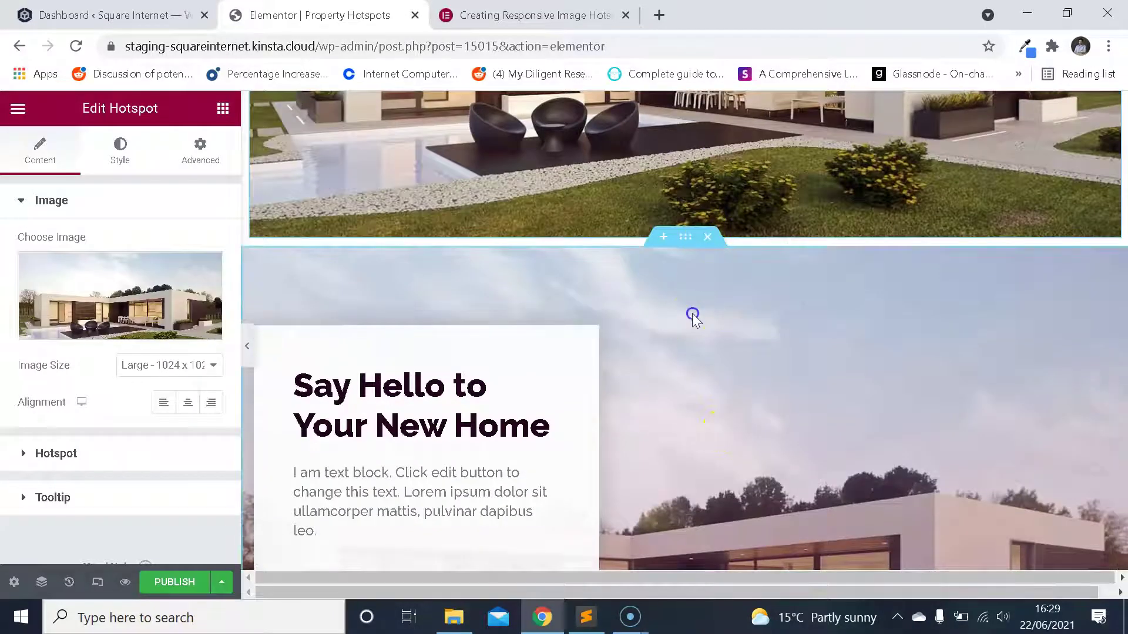
{"action": "left_click", "coordinate": [709, 238]}
{"action": "scroll", "coordinate": [685, 307], "scroll_direction": "up", "scroll_amount": 5}
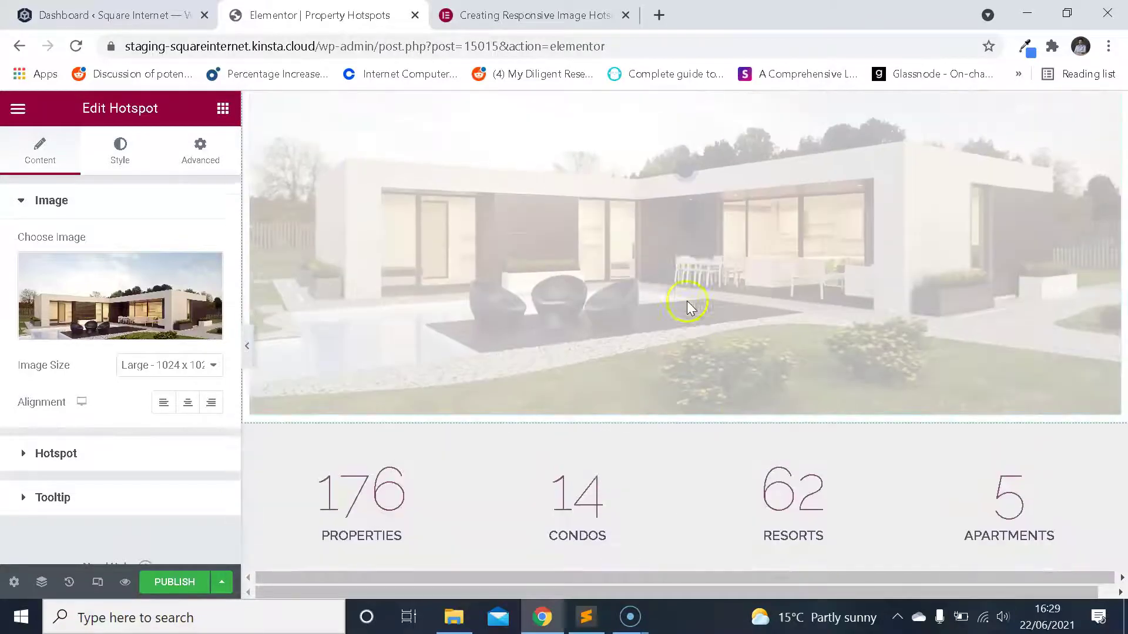
{"action": "scroll", "coordinate": [682, 235], "scroll_direction": "down", "scroll_amount": 1}
{"action": "left_click", "coordinate": [165, 364]}
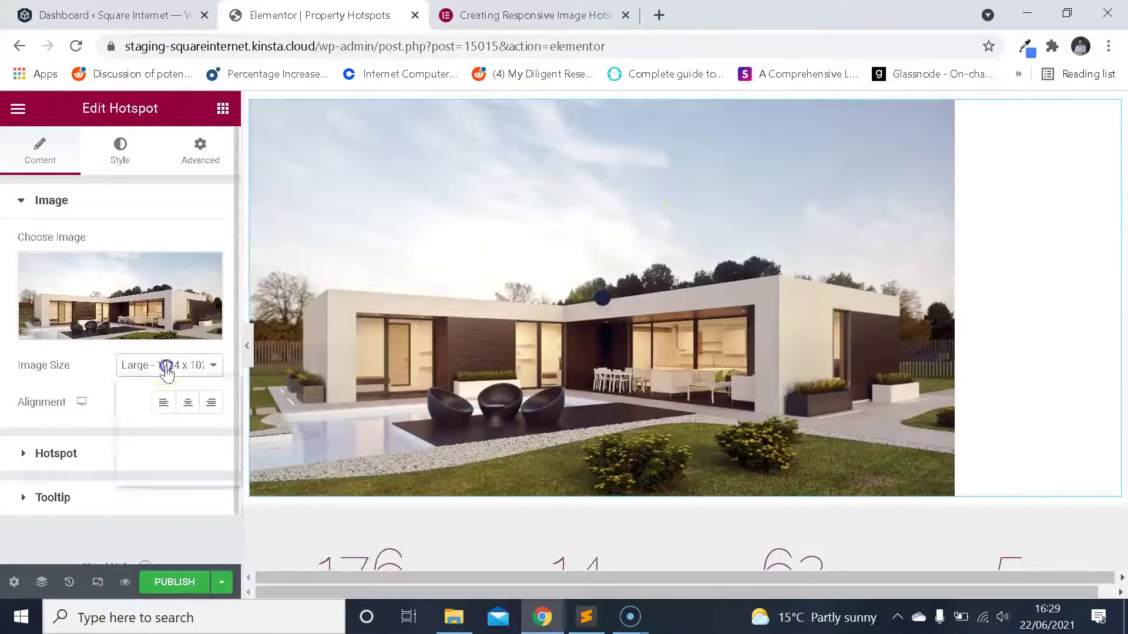
{"action": "left_click", "coordinate": [156, 463]}
- Set the photo column's padding to 0 on all sides
{"action": "scroll", "coordinate": [507, 350], "scroll_direction": "up", "scroll_amount": 2}
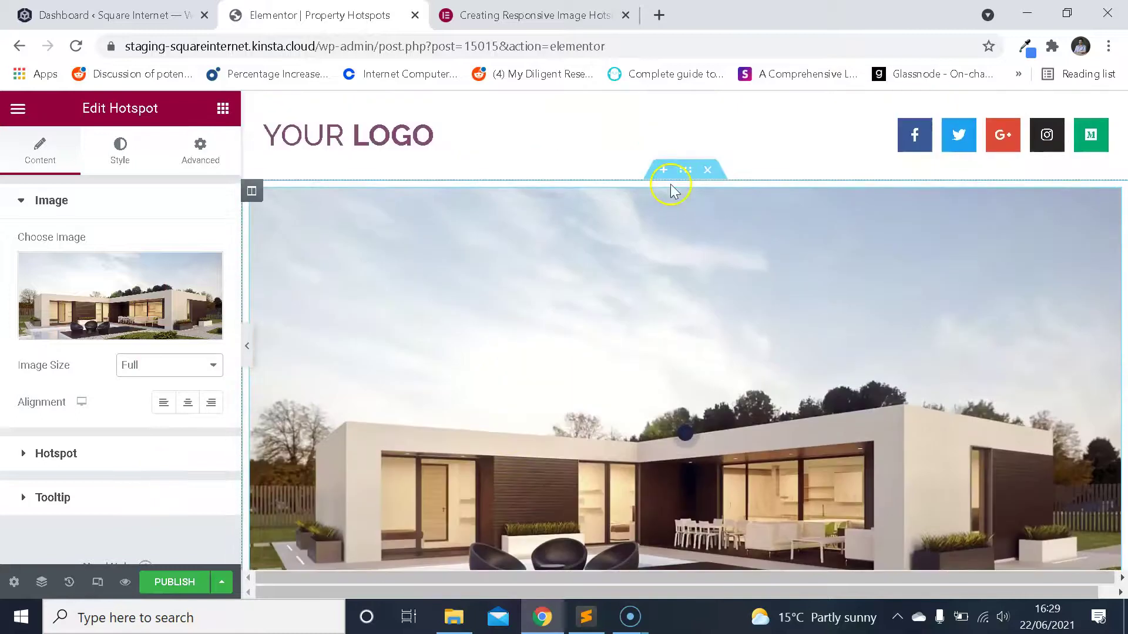
{"action": "left_click", "coordinate": [191, 157]}
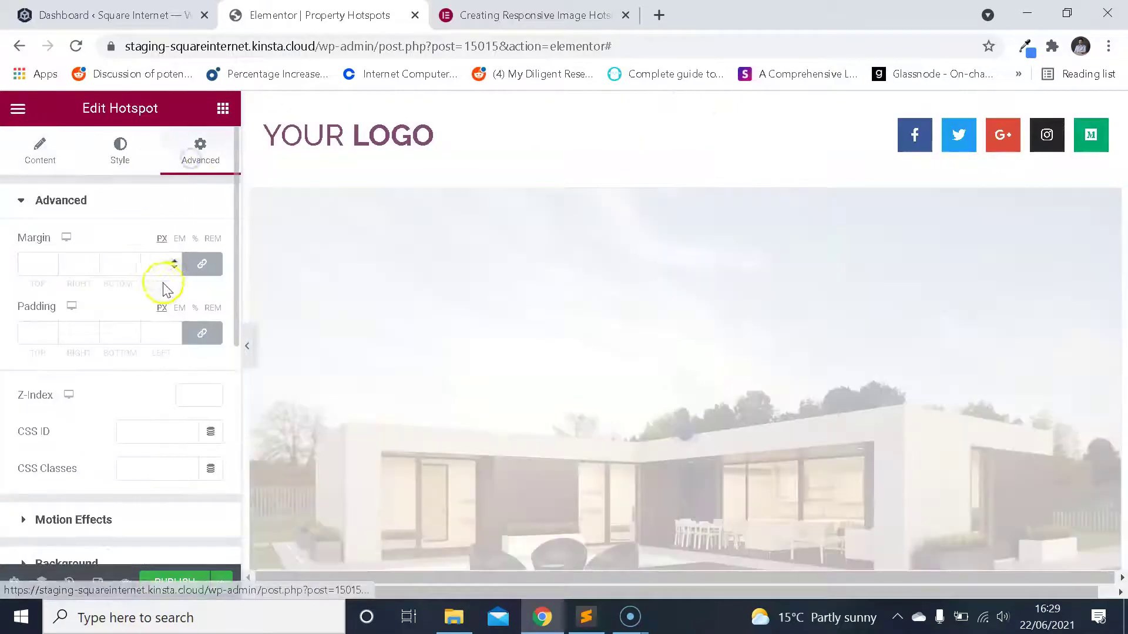
{"action": "left_click", "coordinate": [201, 333]}
{"action": "left_click", "coordinate": [252, 190]}
{"action": "left_click", "coordinate": [200, 158]}
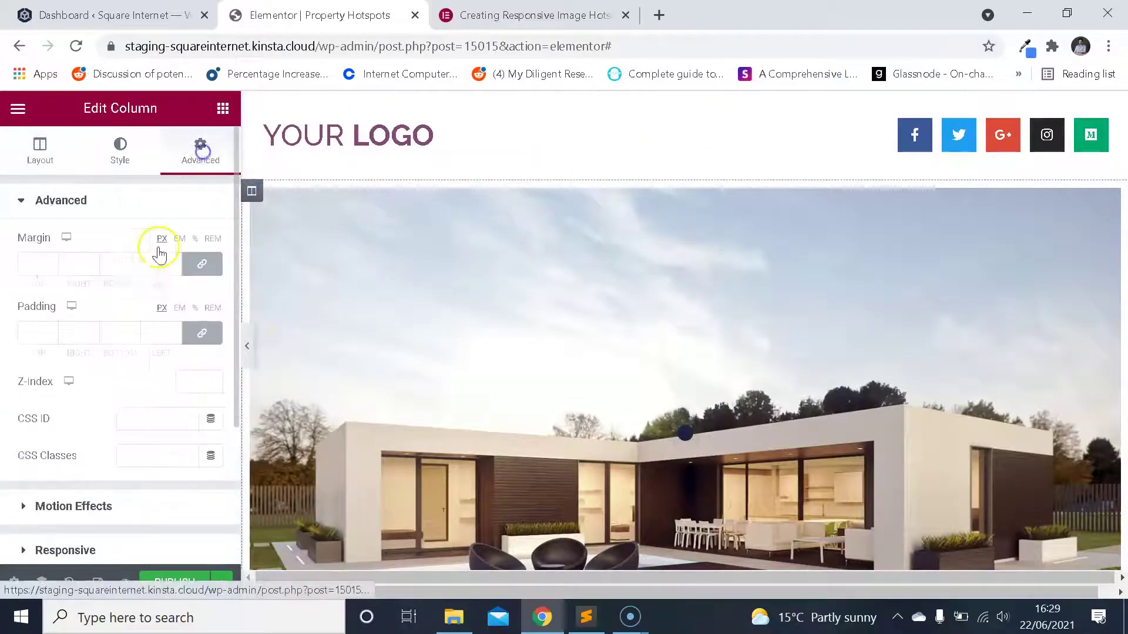
{"action": "left_click", "coordinate": [201, 333]}
{"action": "left_click", "coordinate": [125, 583]}
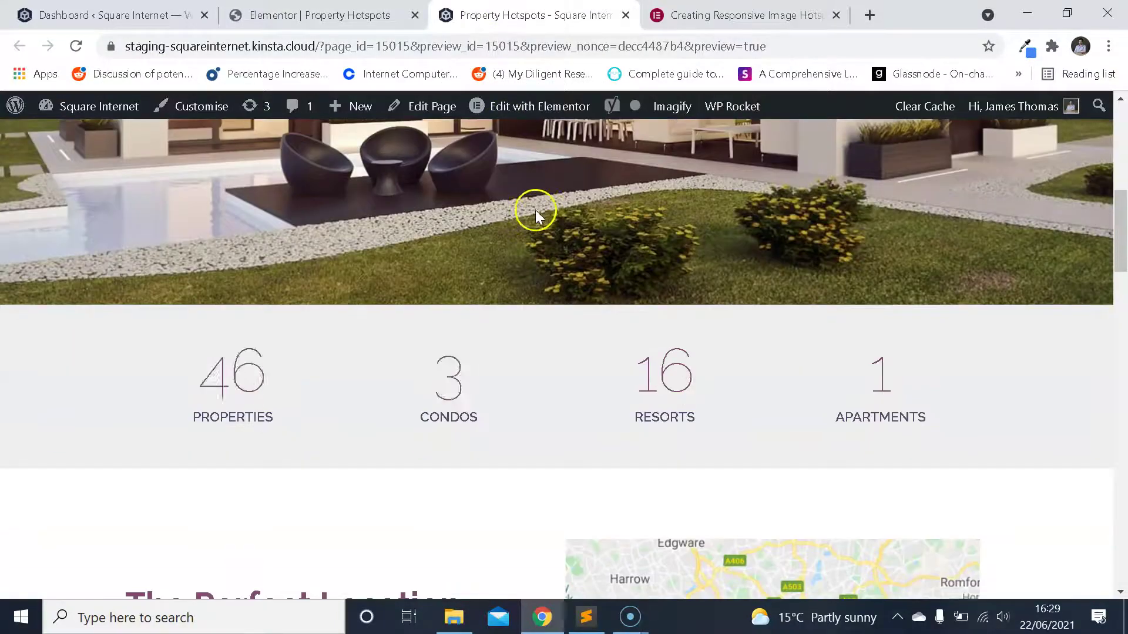
- Scroll through the live preview to check the full-width house photo and its hotspot dot
{"action": "scroll", "coordinate": [526, 235], "scroll_direction": "down", "scroll_amount": 2}
{"action": "scroll", "coordinate": [587, 276], "scroll_direction": "up", "scroll_amount": 10}
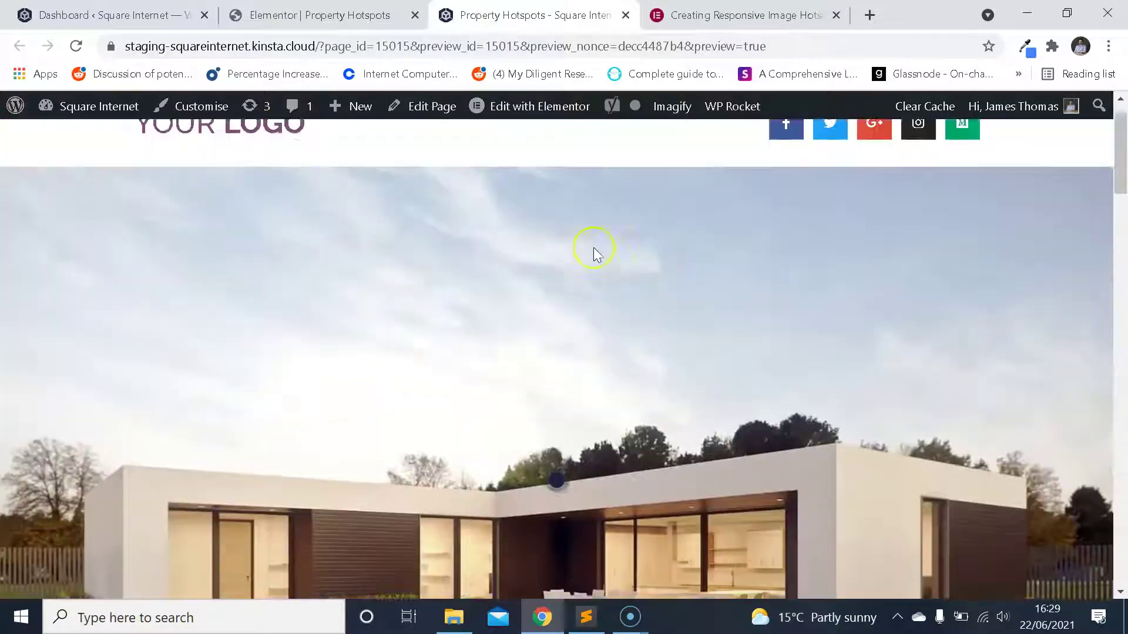
{"action": "scroll", "coordinate": [554, 301], "scroll_direction": "down", "scroll_amount": 6}
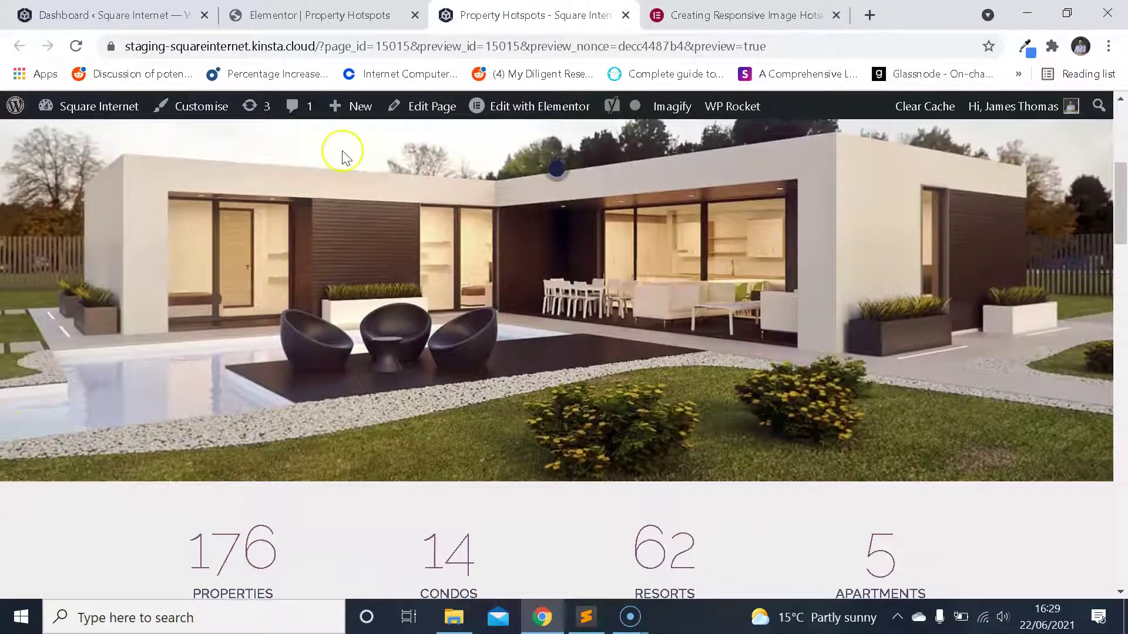
{"action": "scroll", "coordinate": [215, 206], "scroll_direction": "up", "scroll_amount": 2}
{"action": "scroll", "coordinate": [323, 144], "scroll_direction": "down", "scroll_amount": 1}
{"action": "scroll", "coordinate": [464, 290], "scroll_direction": "up", "scroll_amount": 2}
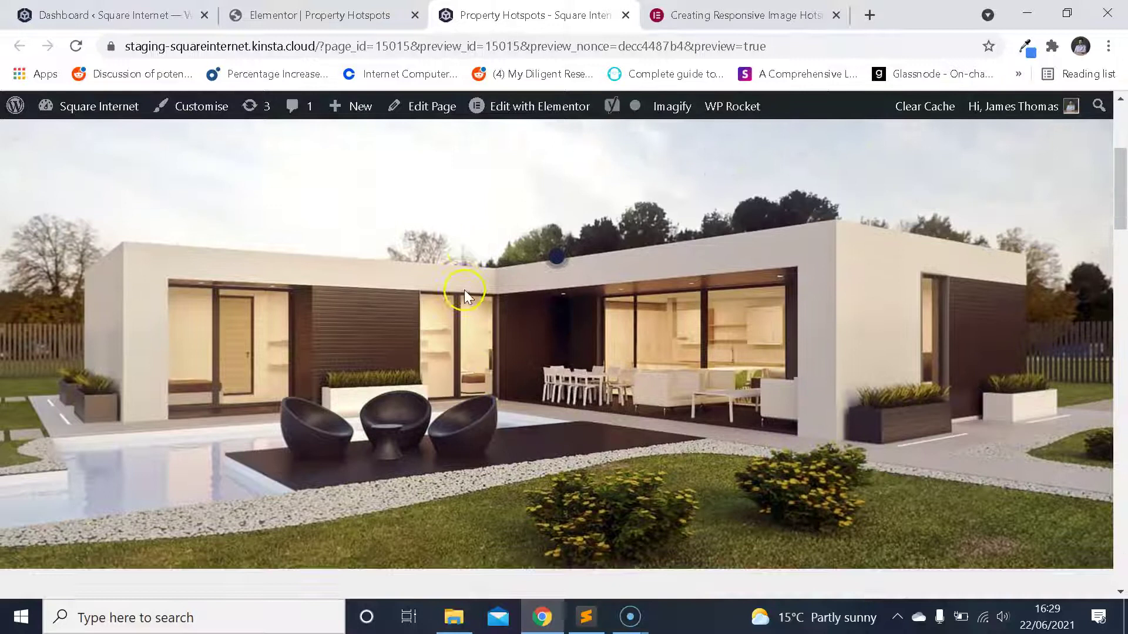
{"action": "scroll", "coordinate": [470, 288], "scroll_direction": "up", "scroll_amount": 4}
{"action": "scroll", "coordinate": [484, 282], "scroll_direction": "down", "scroll_amount": 3}
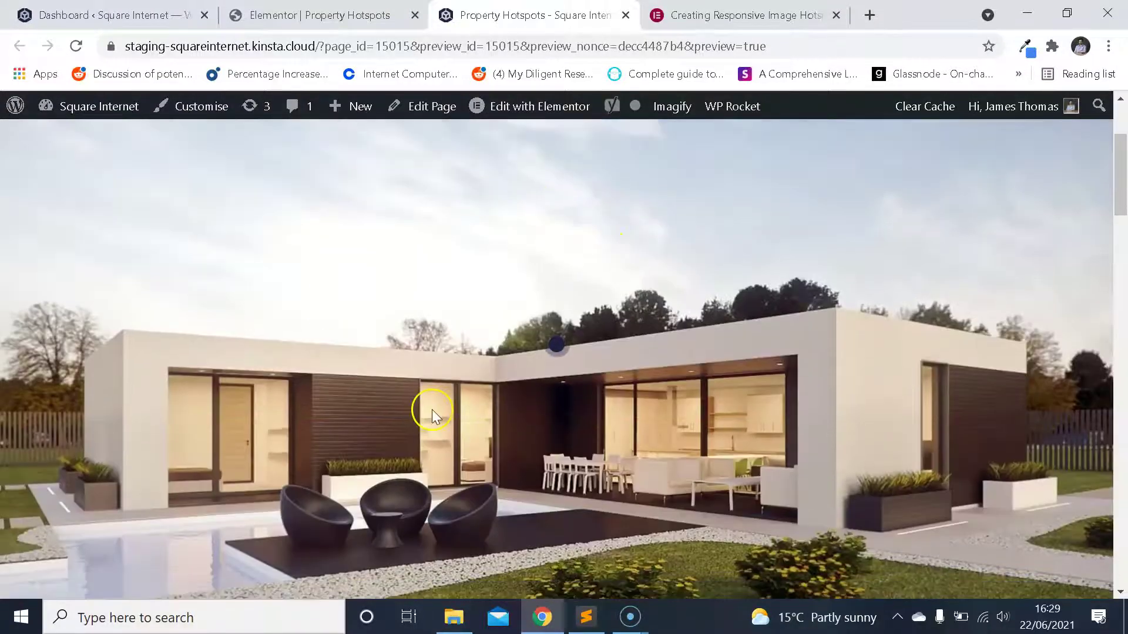
{"action": "scroll", "coordinate": [493, 305], "scroll_direction": "down", "scroll_amount": 1}
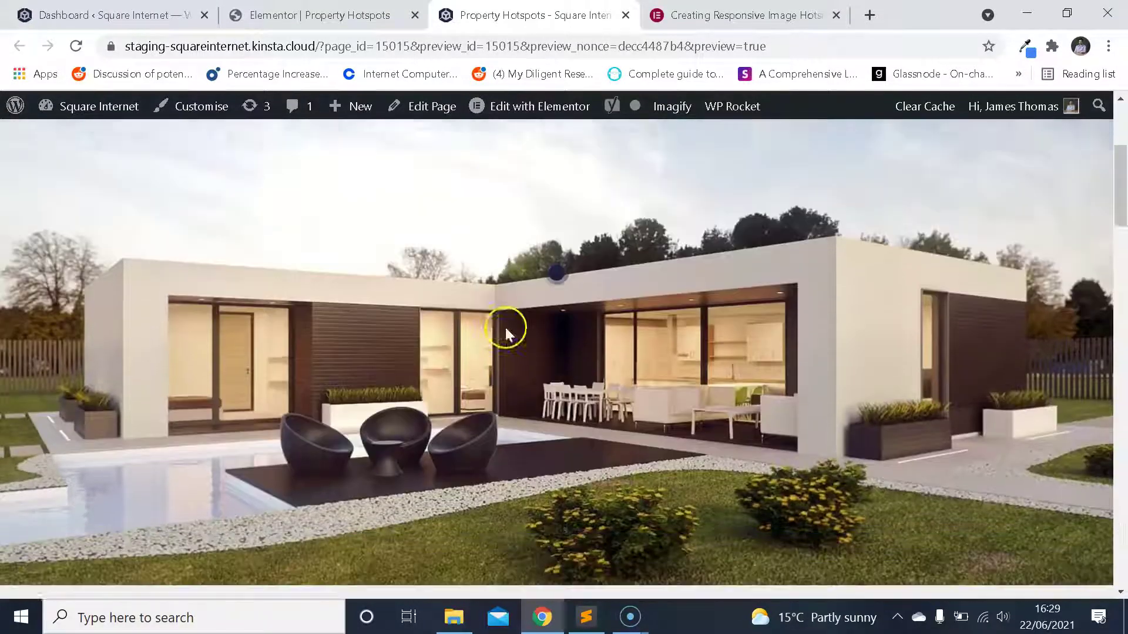
{"action": "scroll", "coordinate": [505, 332], "scroll_direction": "down", "scroll_amount": 1}
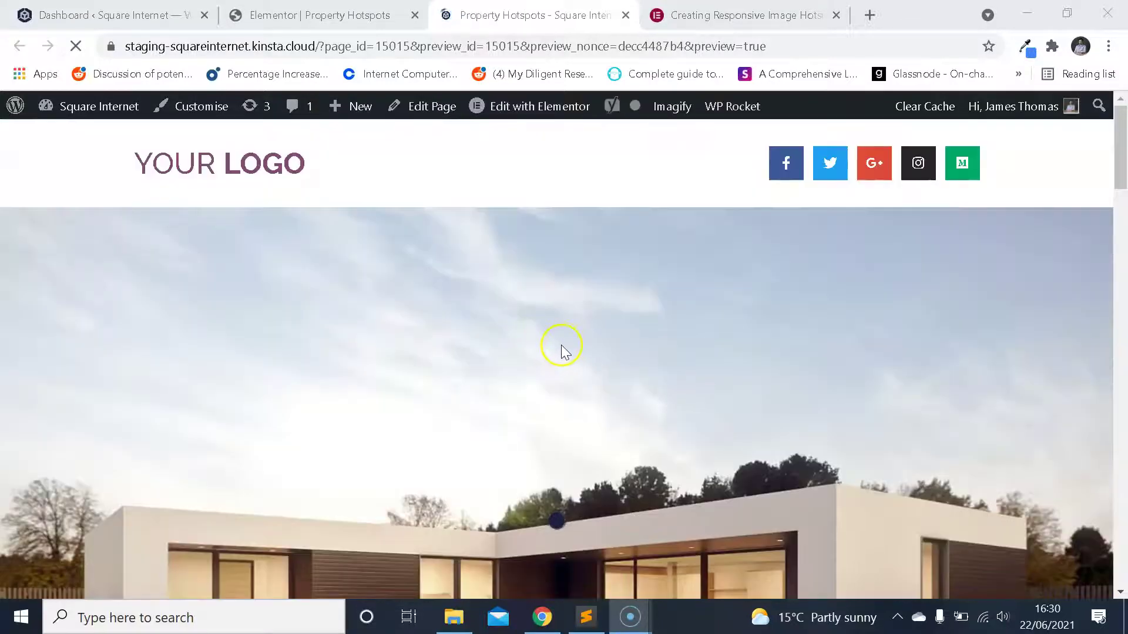
{"action": "scroll", "coordinate": [568, 344], "scroll_direction": "down", "scroll_amount": 3}
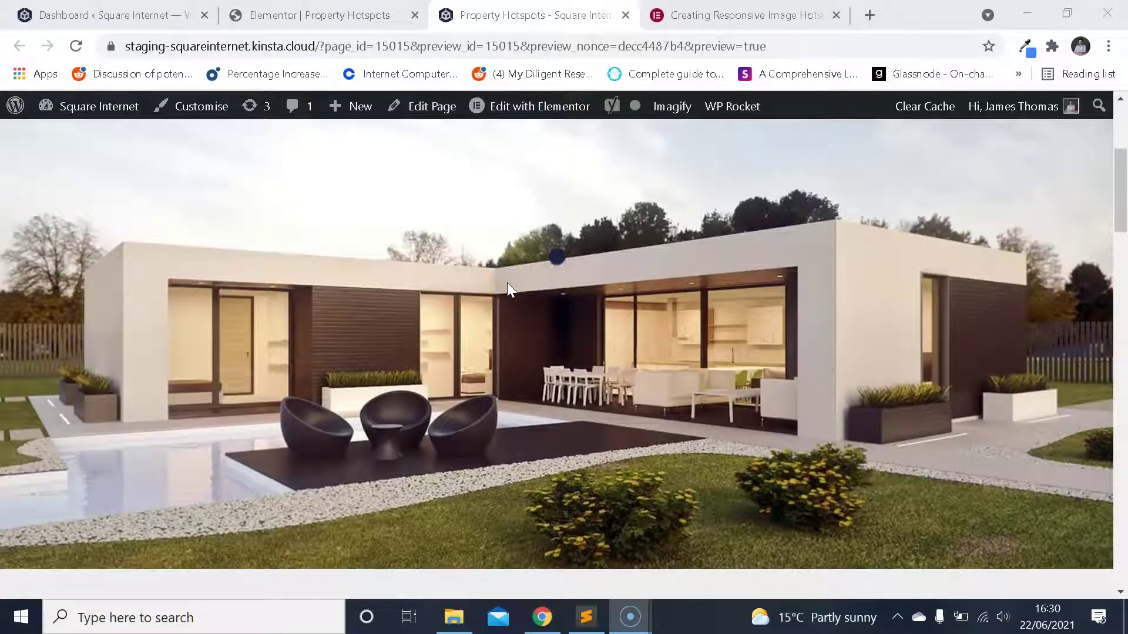
{"action": "left_click", "coordinate": [570, 357]}
- Look over the column's style settings in the page editor
{"action": "left_click", "coordinate": [352, 16]}
{"action": "scroll", "coordinate": [685, 306], "scroll_direction": "down", "scroll_amount": 2}
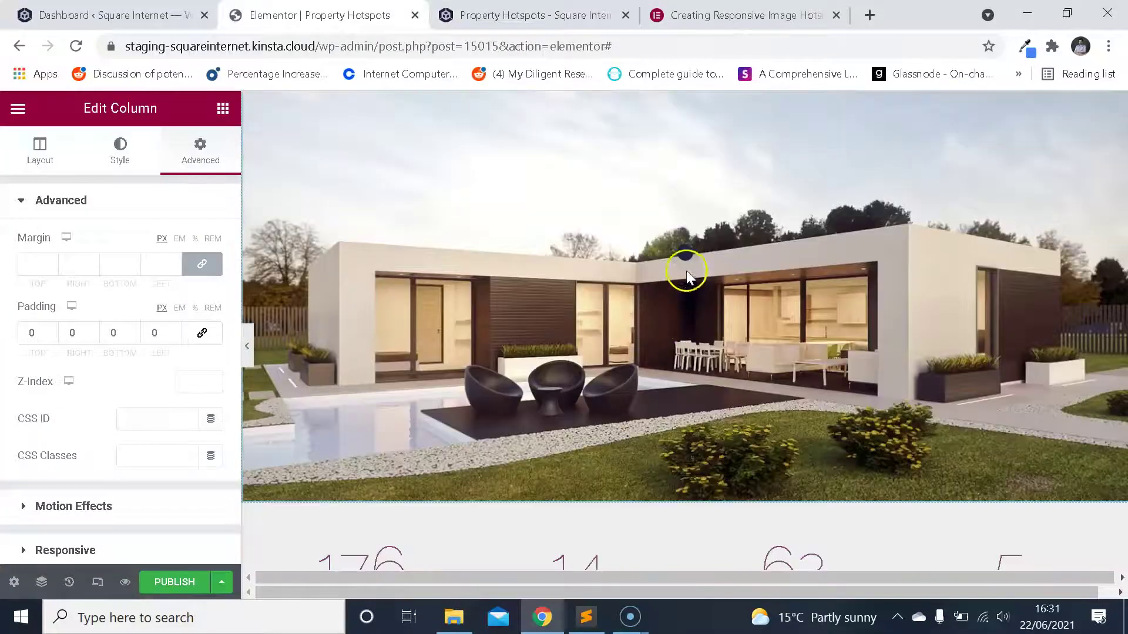
{"action": "left_click", "coordinate": [120, 150]}
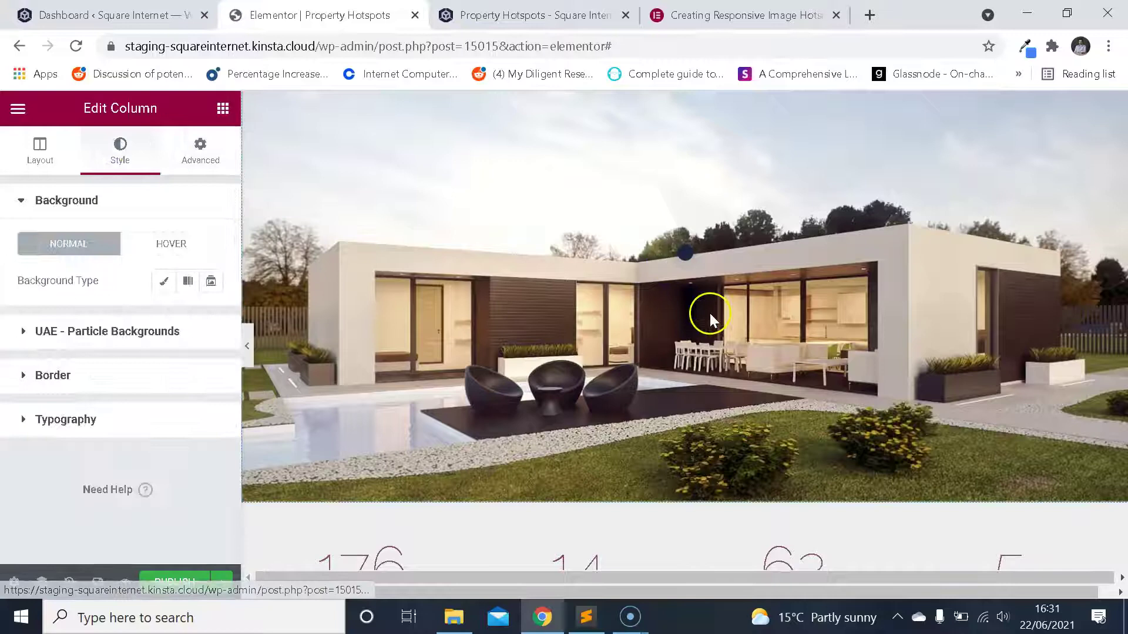
{"action": "scroll", "coordinate": [687, 323], "scroll_direction": "down", "scroll_amount": 3}
{"action": "scroll", "coordinate": [681, 333], "scroll_direction": "up", "scroll_amount": 3}
- Sample The Perfect Location heading's purple with the Eye Dropper and copy #834979
{"action": "key", "text": "ctrl+Tab"}
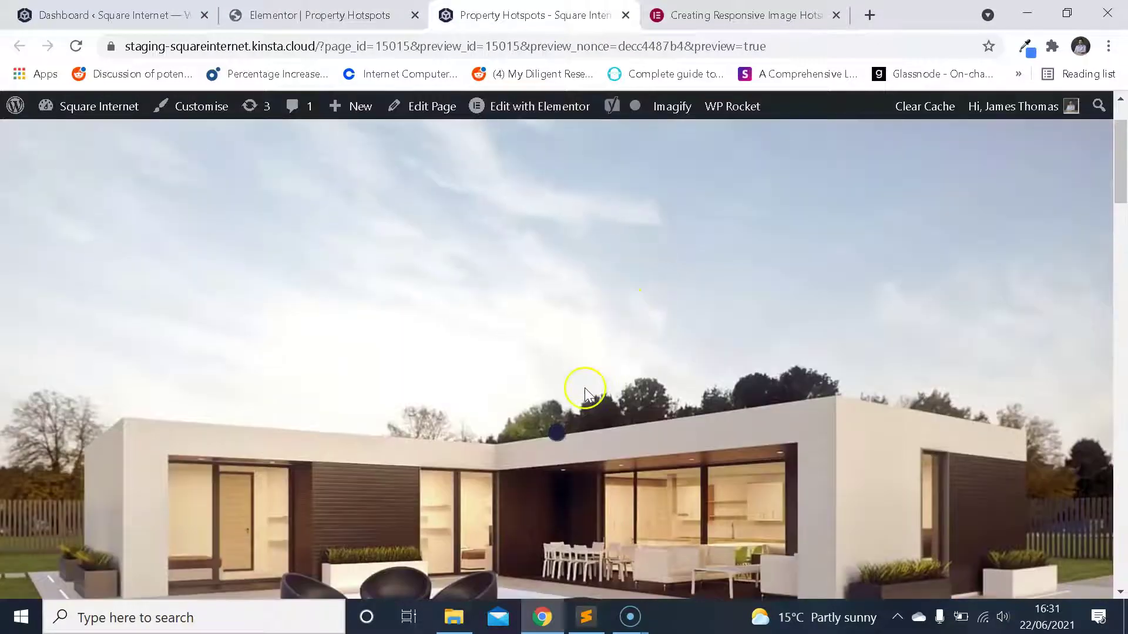
{"action": "scroll", "coordinate": [567, 280], "scroll_direction": "down", "scroll_amount": 12}
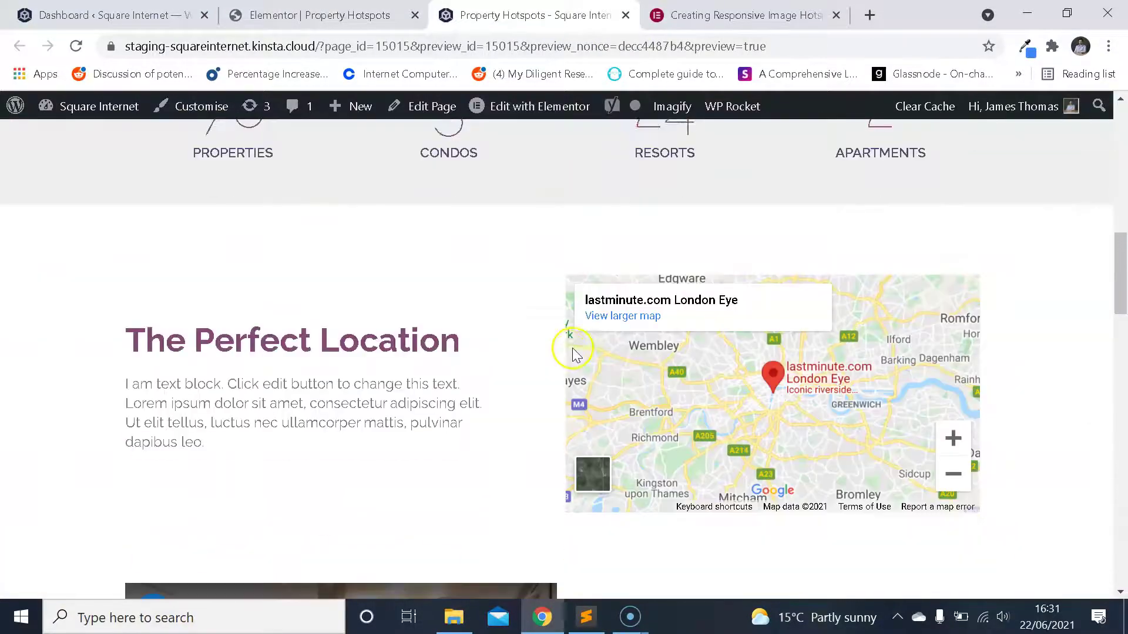
{"action": "scroll", "coordinate": [559, 346], "scroll_direction": "up", "scroll_amount": 4}
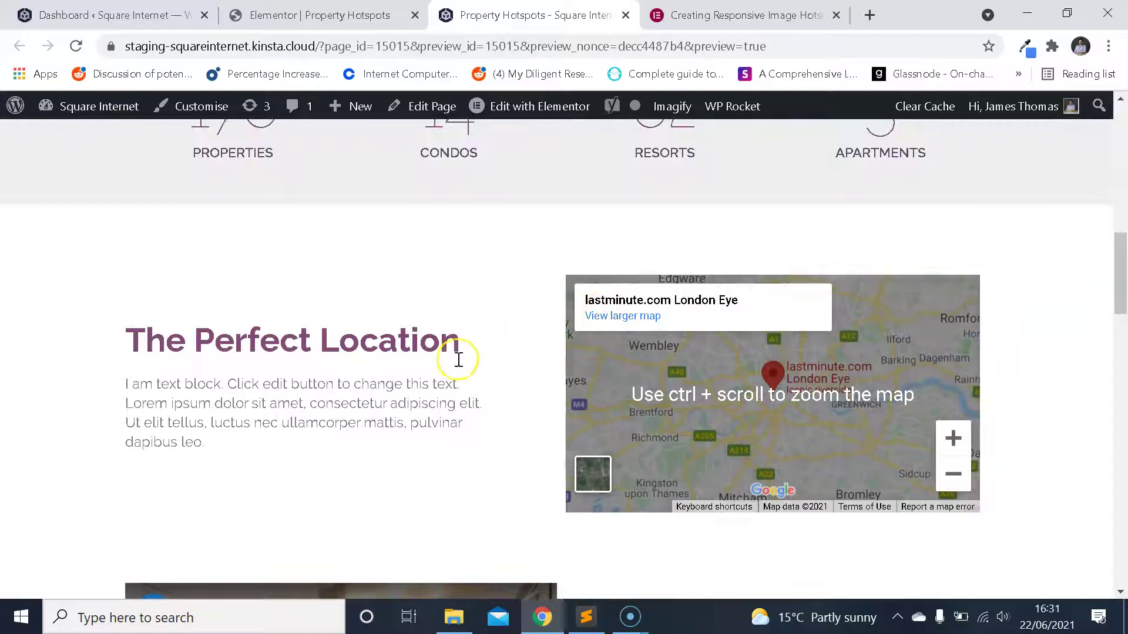
{"action": "left_click", "coordinate": [1026, 46]}
{"action": "left_click", "coordinate": [743, 114]}
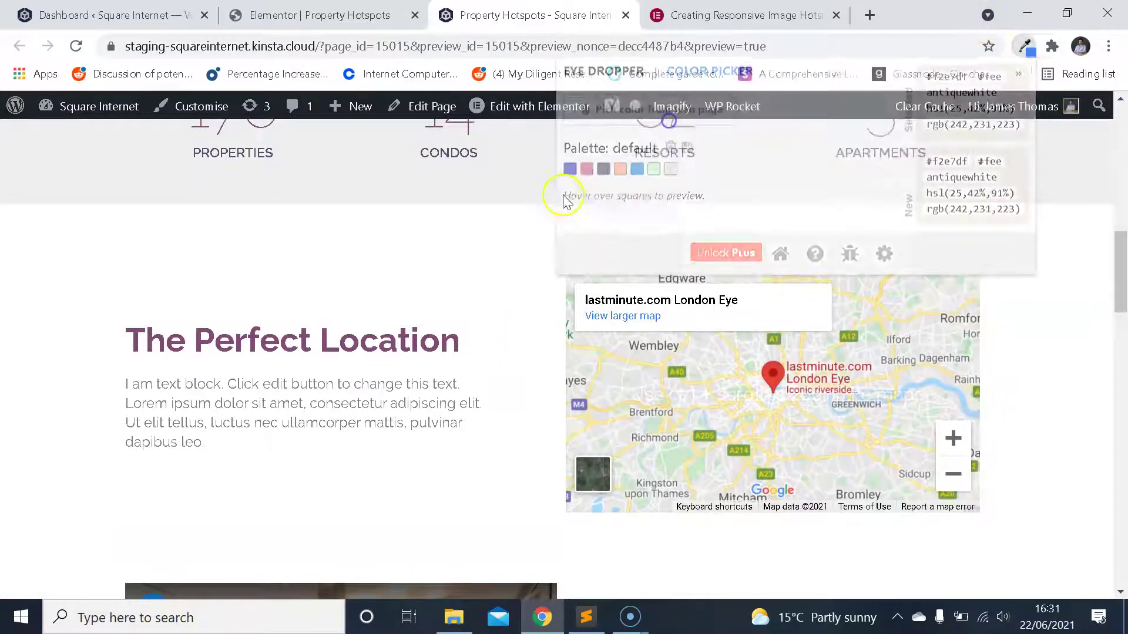
{"action": "left_click", "coordinate": [405, 342]}
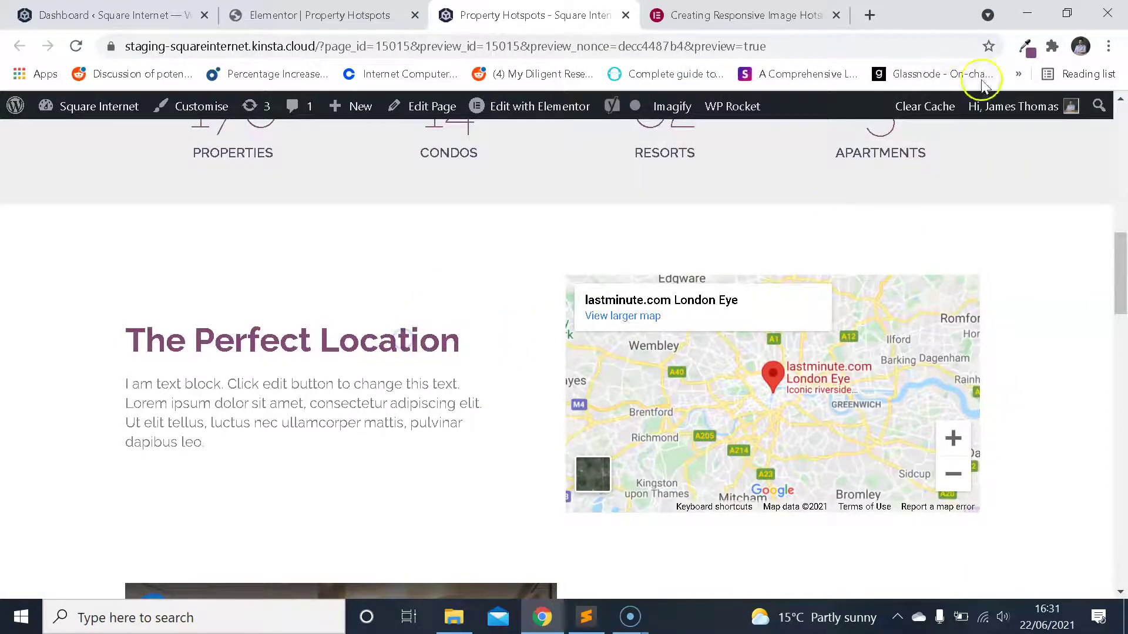
{"action": "left_click", "coordinate": [1027, 47]}
{"action": "left_click_drag", "start_coordinate": [968, 79], "coordinate": [954, 84]}
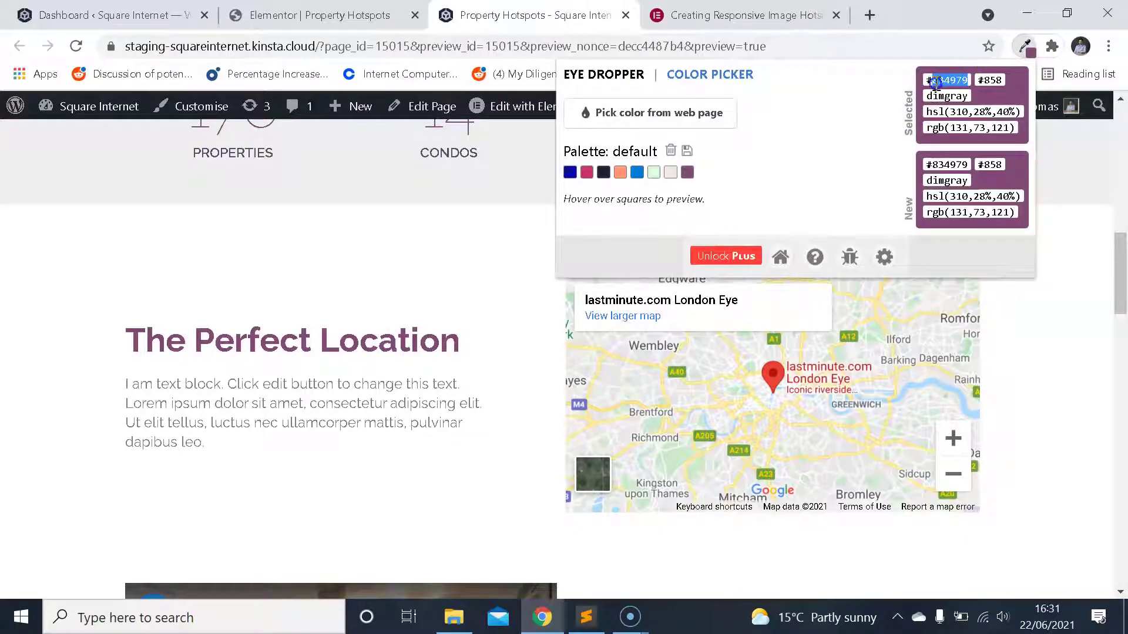
- Give the hotspot's tooltip box the purple colour #834979
{"action": "left_click", "coordinate": [504, 271]}
{"action": "left_click", "coordinate": [320, 15]}
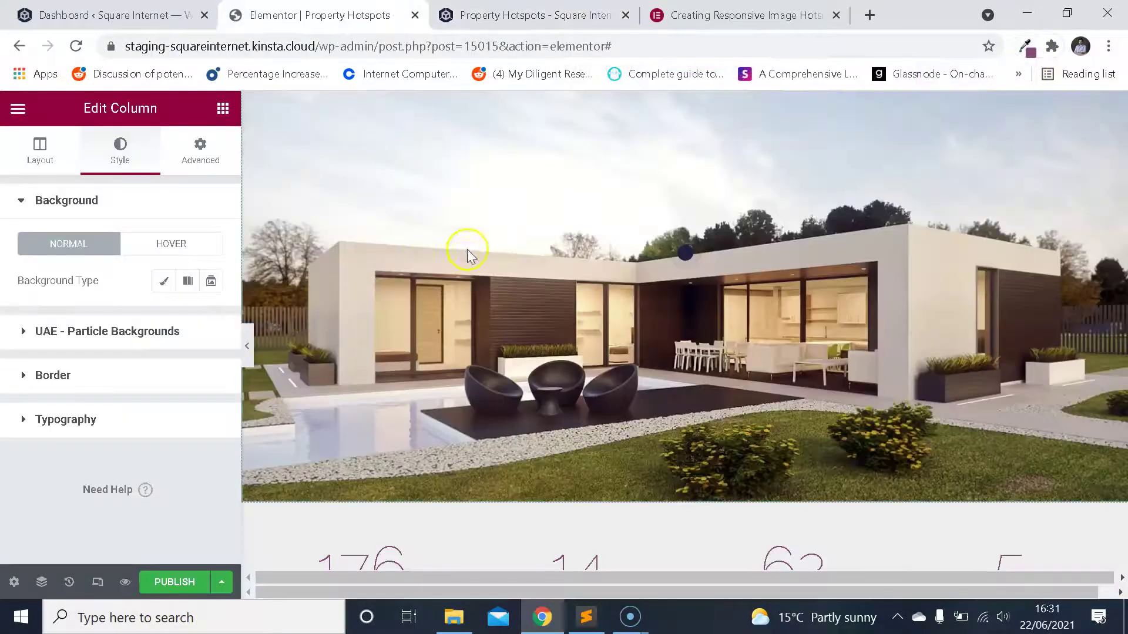
{"action": "left_click", "coordinate": [684, 253]}
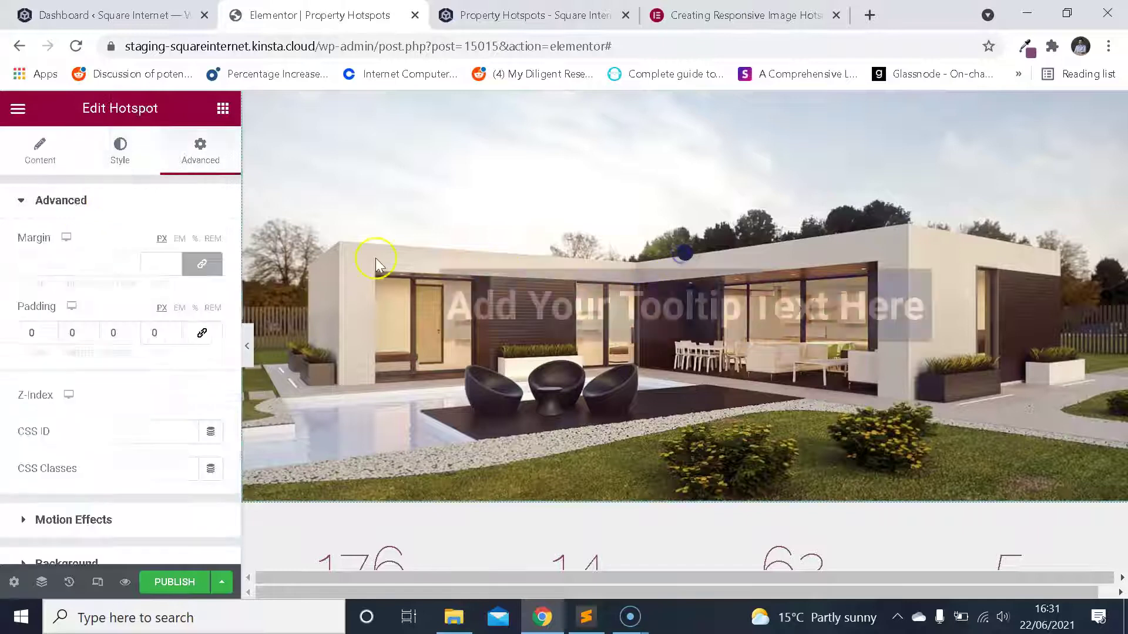
{"action": "left_click", "coordinate": [125, 156]}
{"action": "scroll", "coordinate": [156, 308], "scroll_direction": "down", "scroll_amount": 5}
{"action": "left_click", "coordinate": [93, 402]}
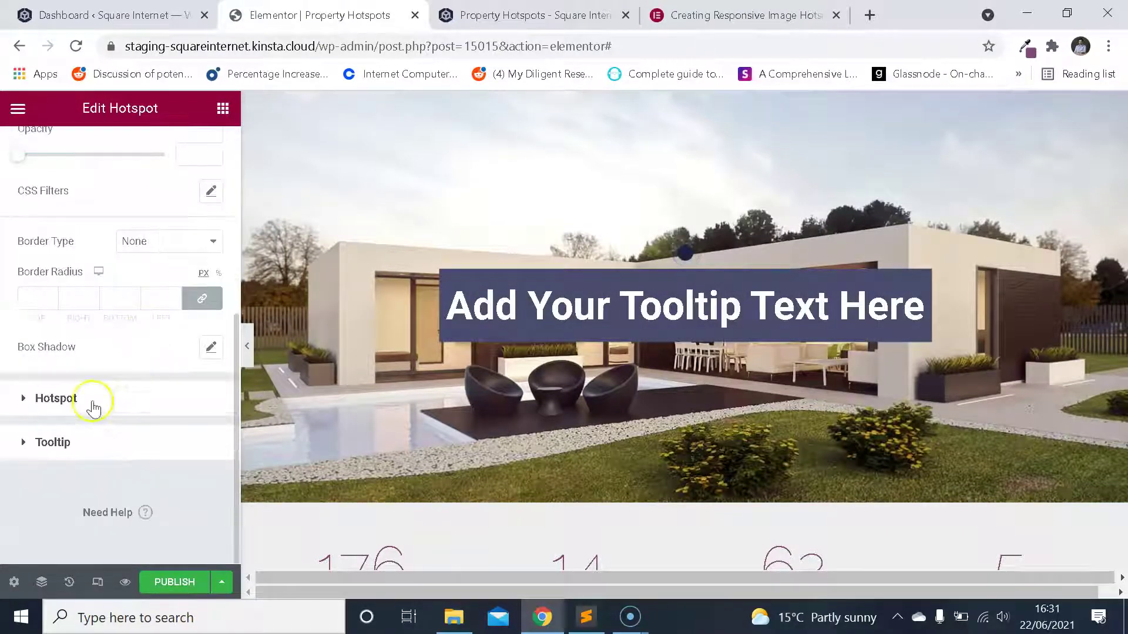
{"action": "scroll", "coordinate": [132, 310], "scroll_direction": "down", "scroll_amount": 2}
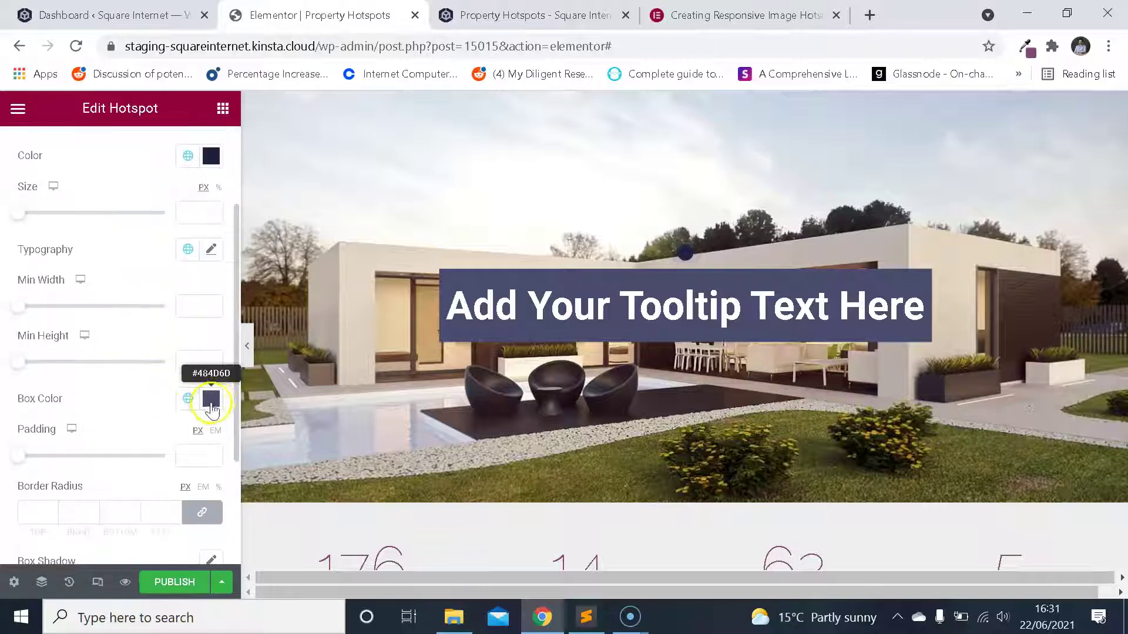
{"action": "left_click", "coordinate": [211, 399]}
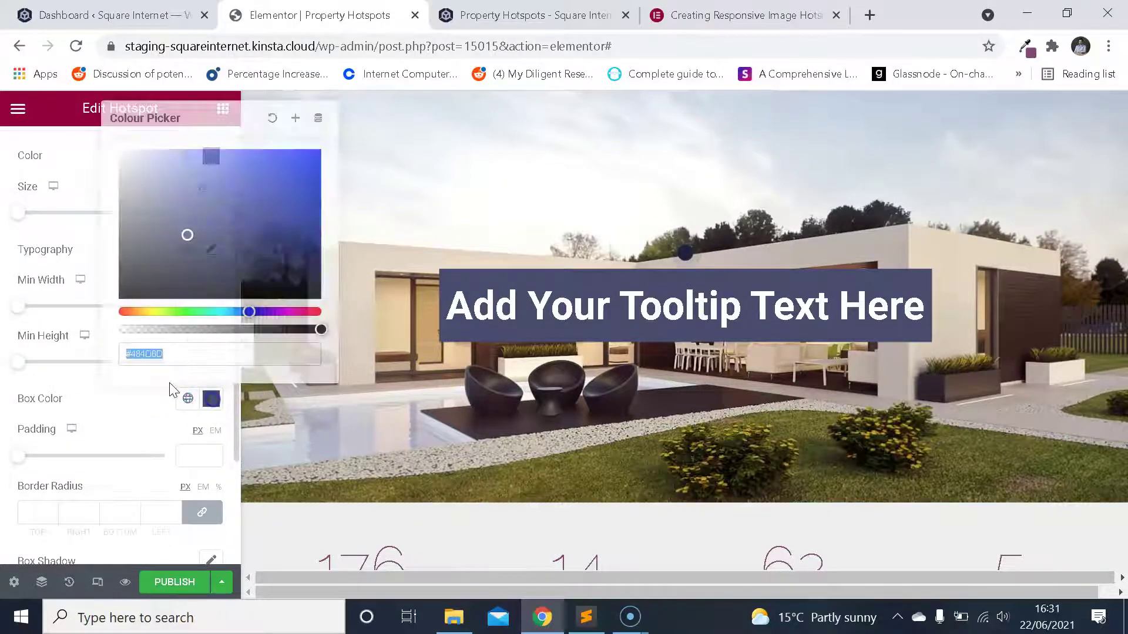
{"action": "type", "text": "834979"}
{"action": "left_click", "coordinate": [83, 383]}
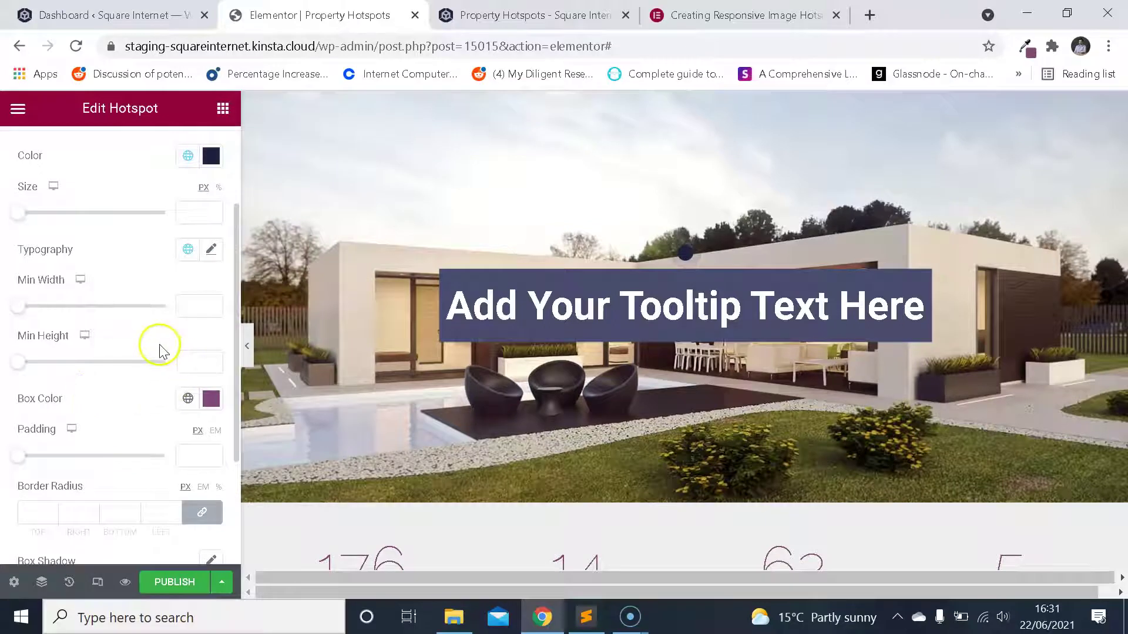
- Change the hotspot dot colour to the same purple #834979
{"action": "scroll", "coordinate": [158, 350], "scroll_direction": "up", "scroll_amount": 2}
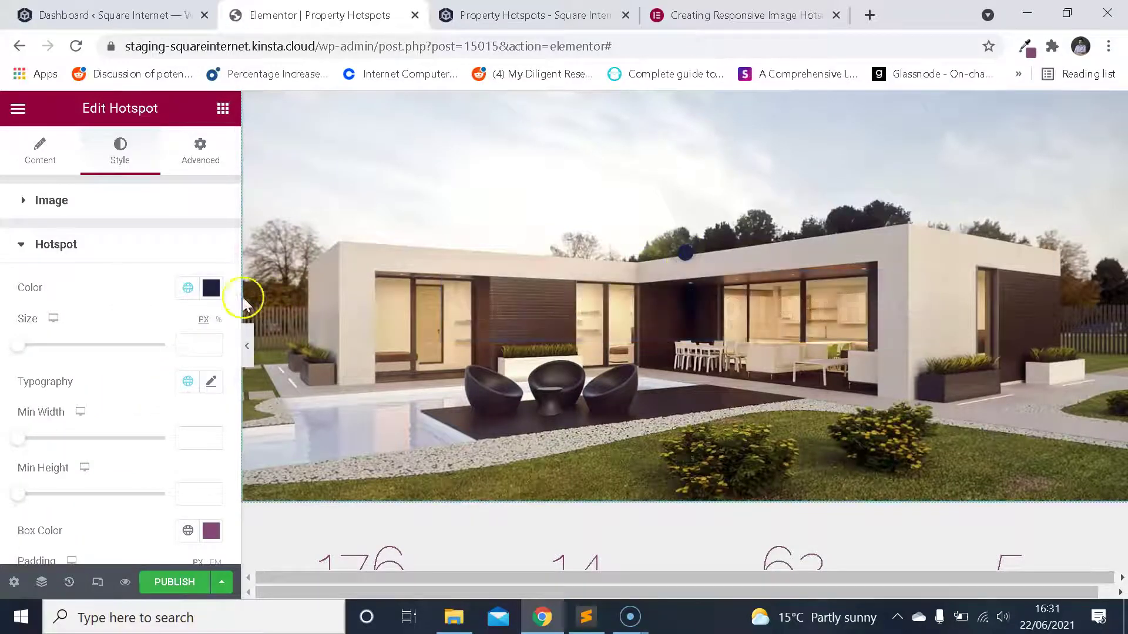
{"action": "left_click", "coordinate": [213, 289]}
{"action": "type", "text": "834979"}
{"action": "left_click", "coordinate": [104, 295]}
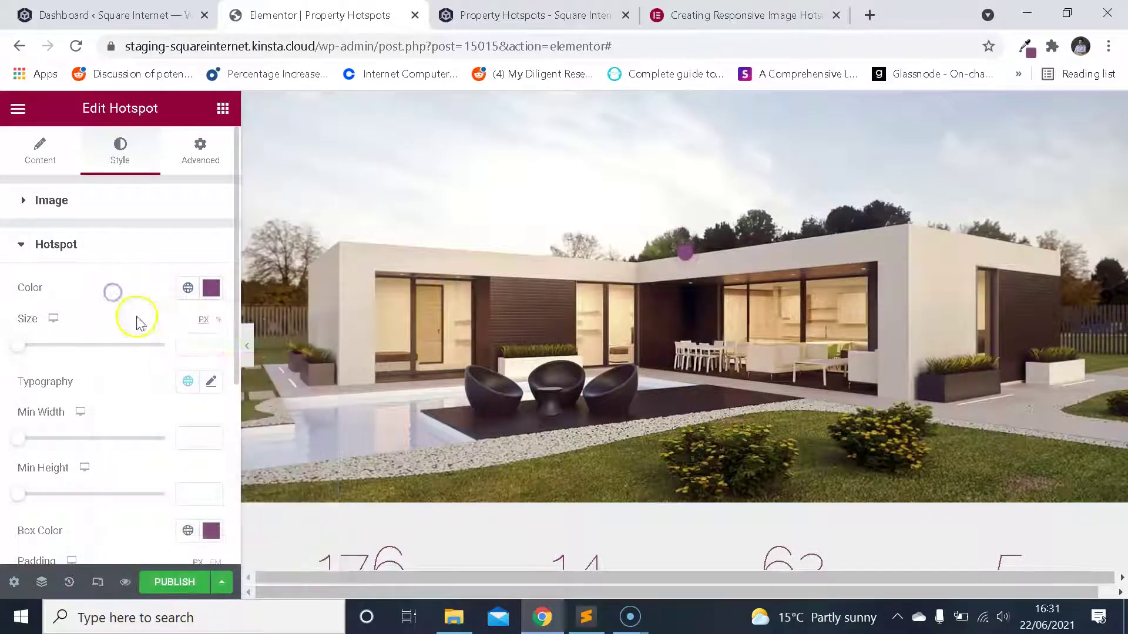
{"action": "scroll", "coordinate": [659, 292], "scroll_direction": "down", "scroll_amount": 7}
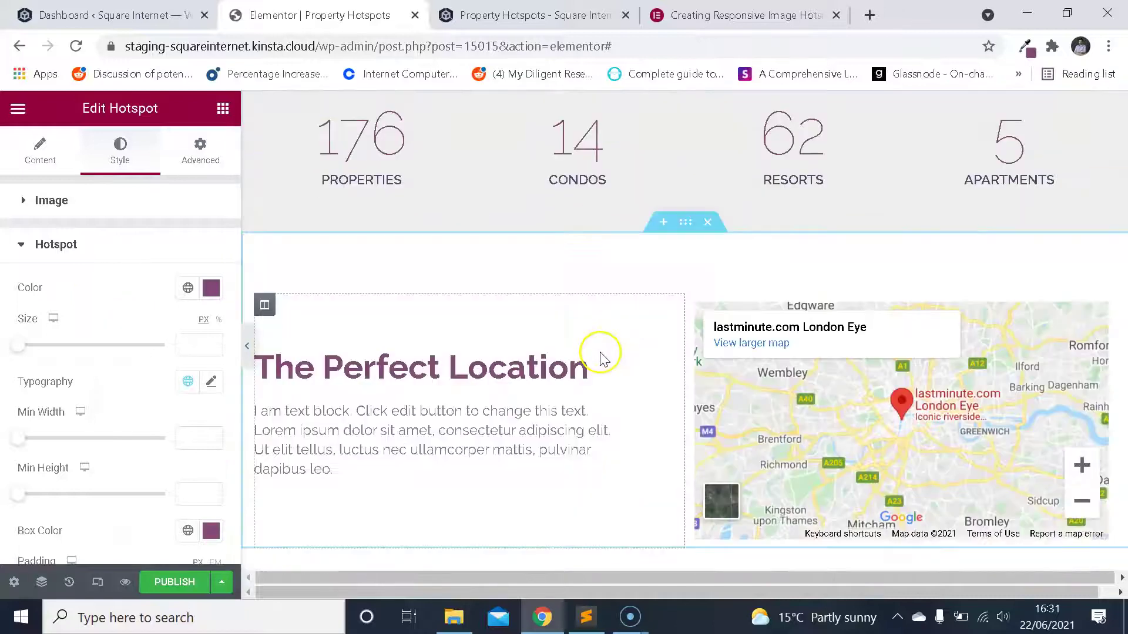
{"action": "scroll", "coordinate": [599, 355], "scroll_direction": "up", "scroll_amount": 4}
{"action": "scroll", "coordinate": [720, 296], "scroll_direction": "up", "scroll_amount": 4}
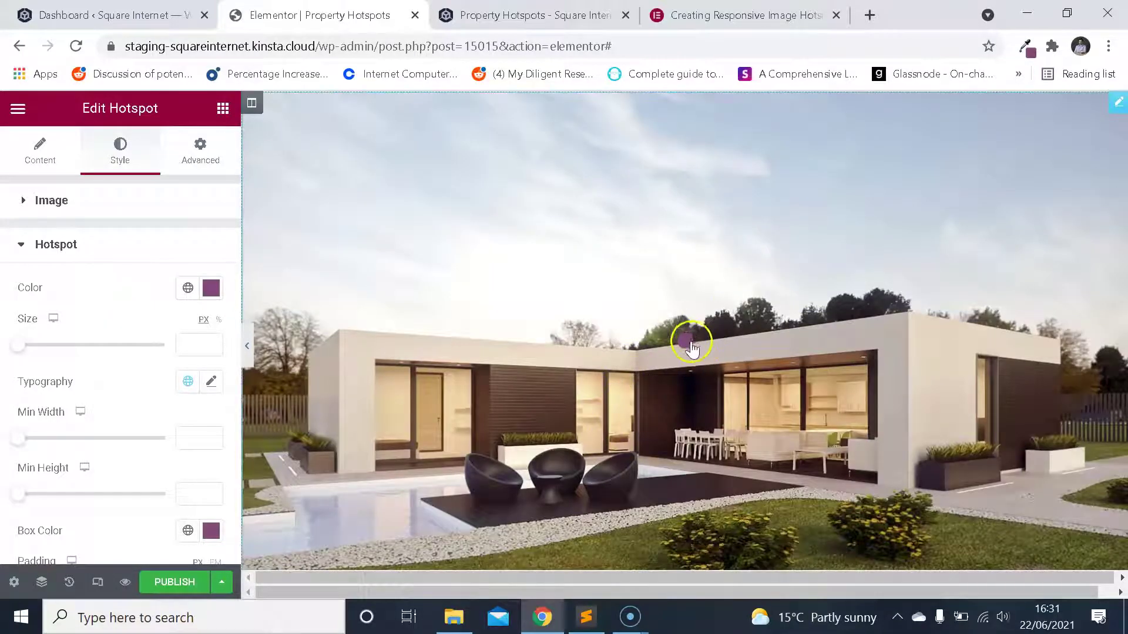
{"action": "scroll", "coordinate": [682, 348], "scroll_direction": "down", "scroll_amount": 3}
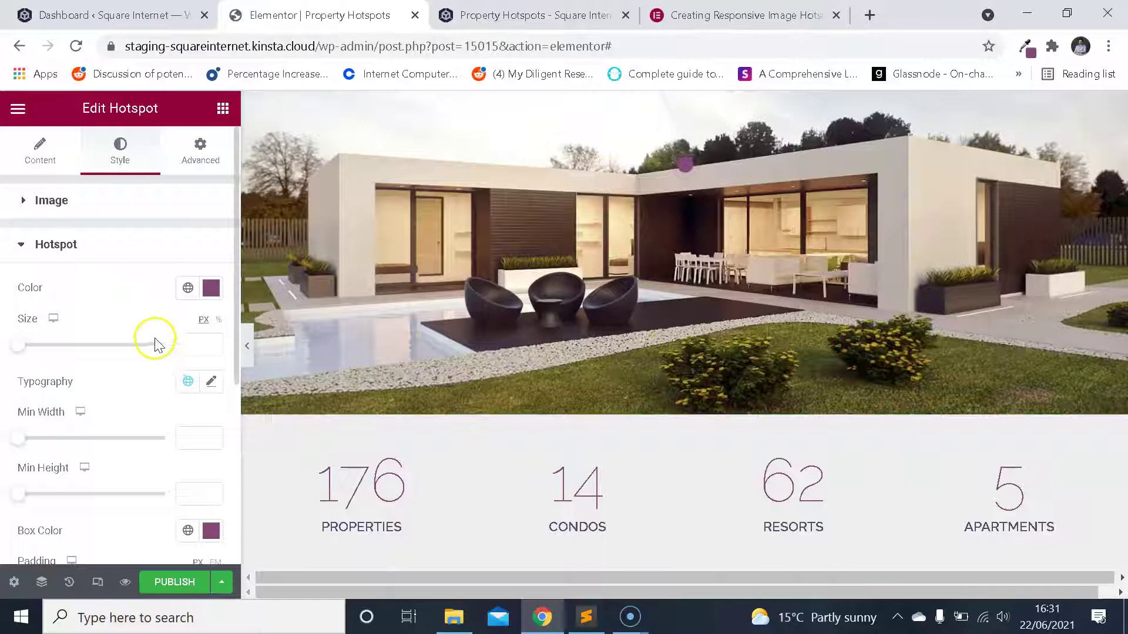
{"action": "scroll", "coordinate": [541, 370], "scroll_direction": "down", "scroll_amount": 4}
{"action": "scroll", "coordinate": [548, 396], "scroll_direction": "up", "scroll_amount": 5}
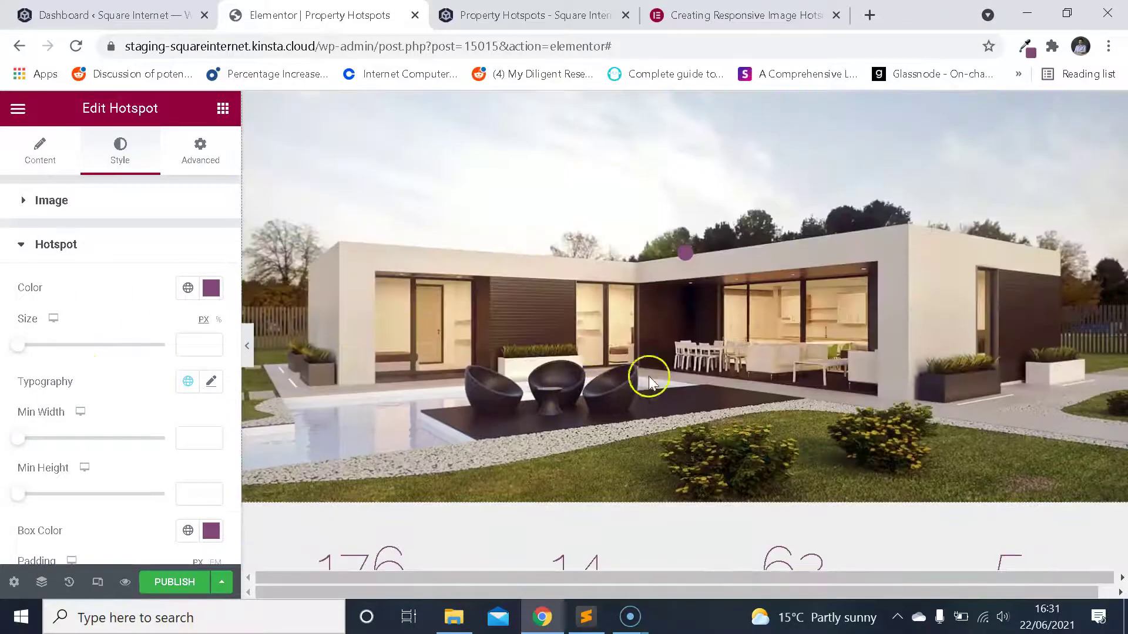
{"action": "left_click", "coordinate": [113, 245]}
{"action": "left_click", "coordinate": [36, 152]}
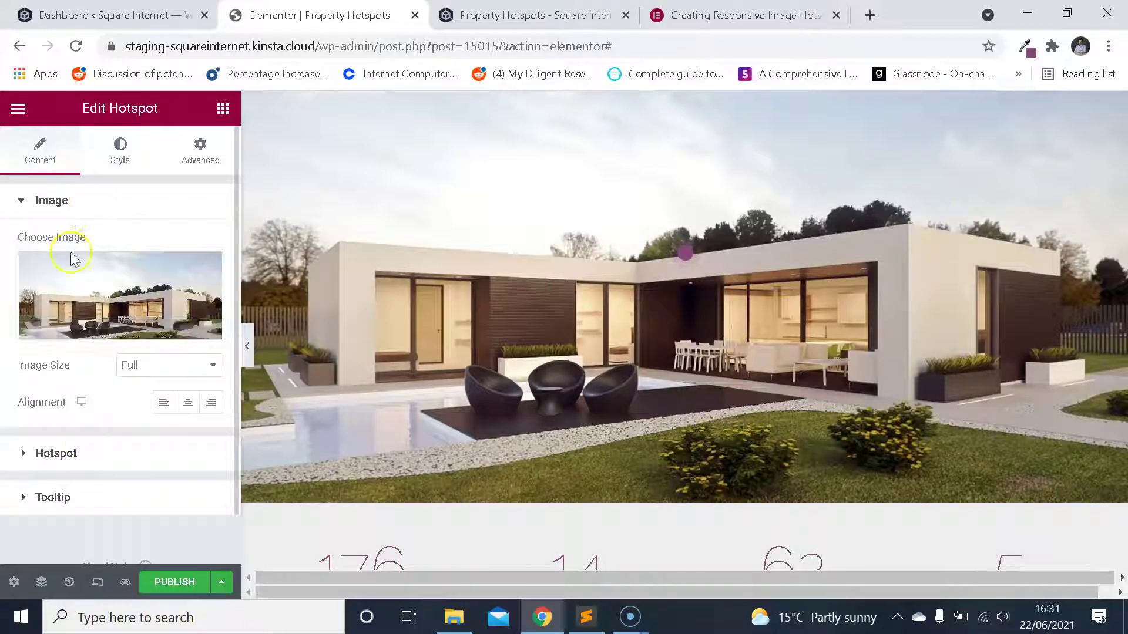
- Replace Item #1's tooltip placeholder with 'Private outdoor pool' and check it on the hotspot
{"action": "left_click", "coordinate": [109, 450]}
{"action": "left_click", "coordinate": [173, 321]}
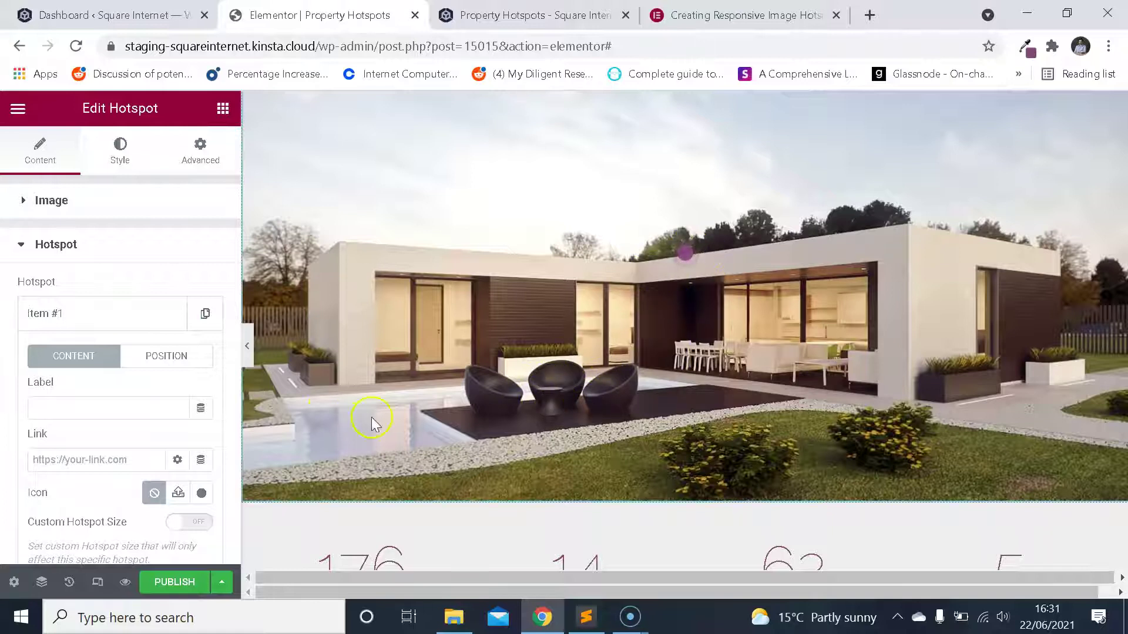
{"action": "scroll", "coordinate": [96, 432], "scroll_direction": "down", "scroll_amount": 6}
{"action": "left_click", "coordinate": [124, 450]}
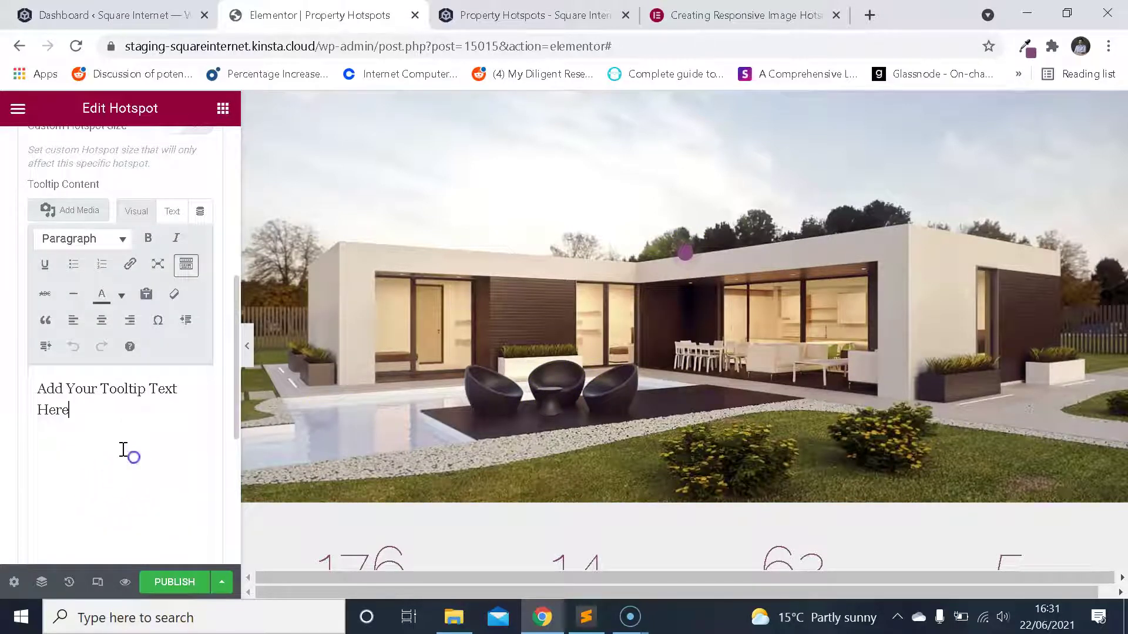
{"action": "triple_click", "coordinate": [93, 440]}
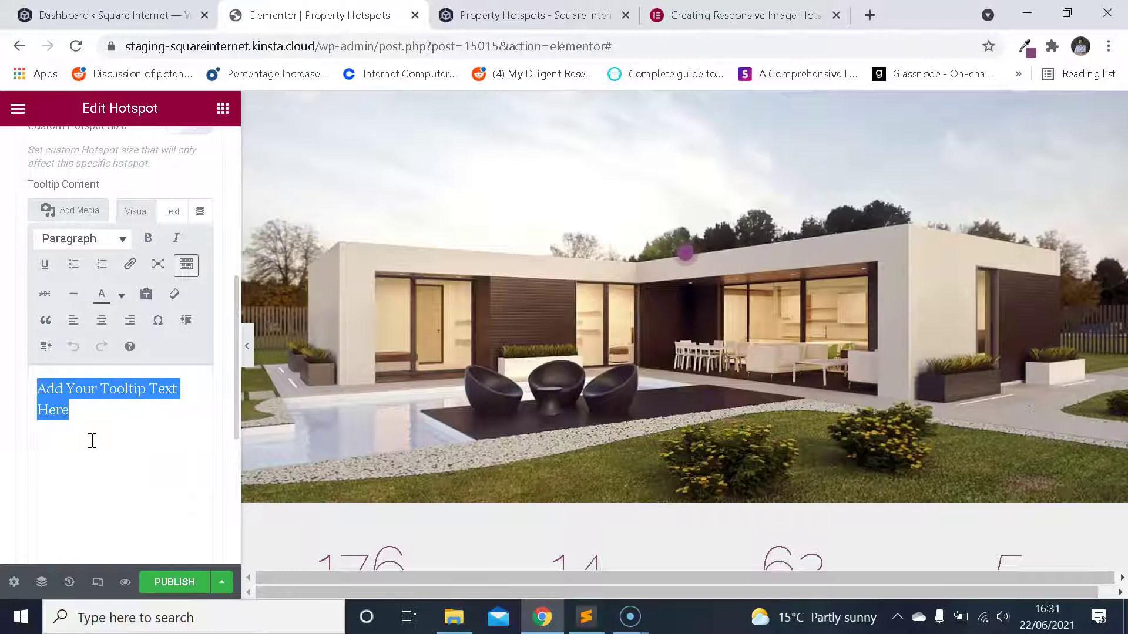
{"action": "type", "text": "Private outdoor pool"}
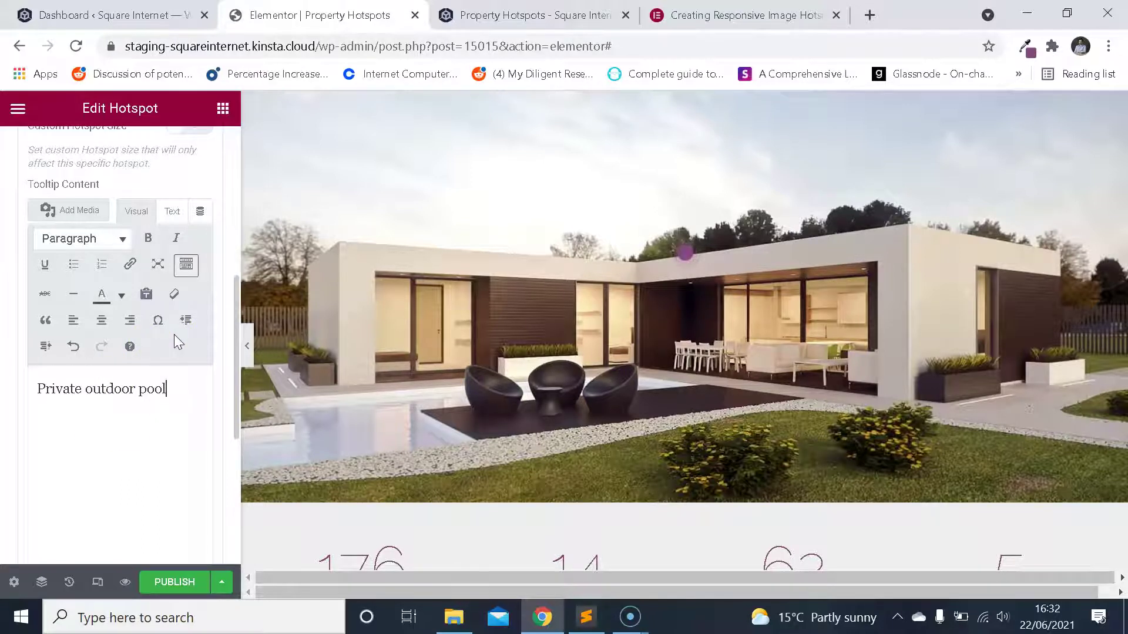
{"action": "scroll", "coordinate": [109, 229], "scroll_direction": "up", "scroll_amount": 6}
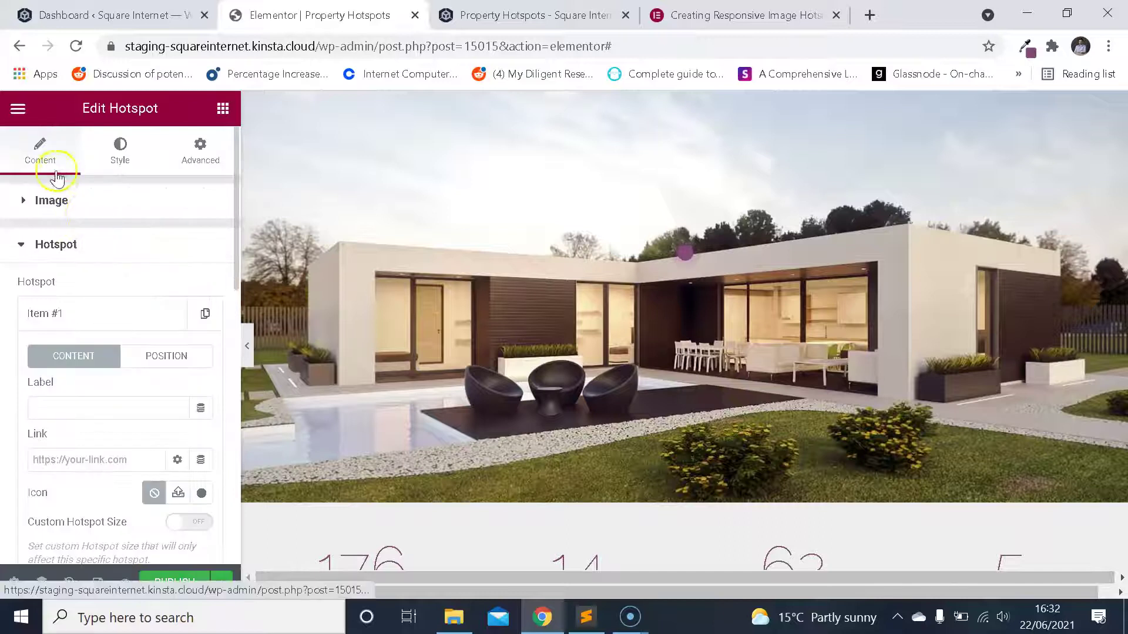
{"action": "left_click", "coordinate": [684, 253]}
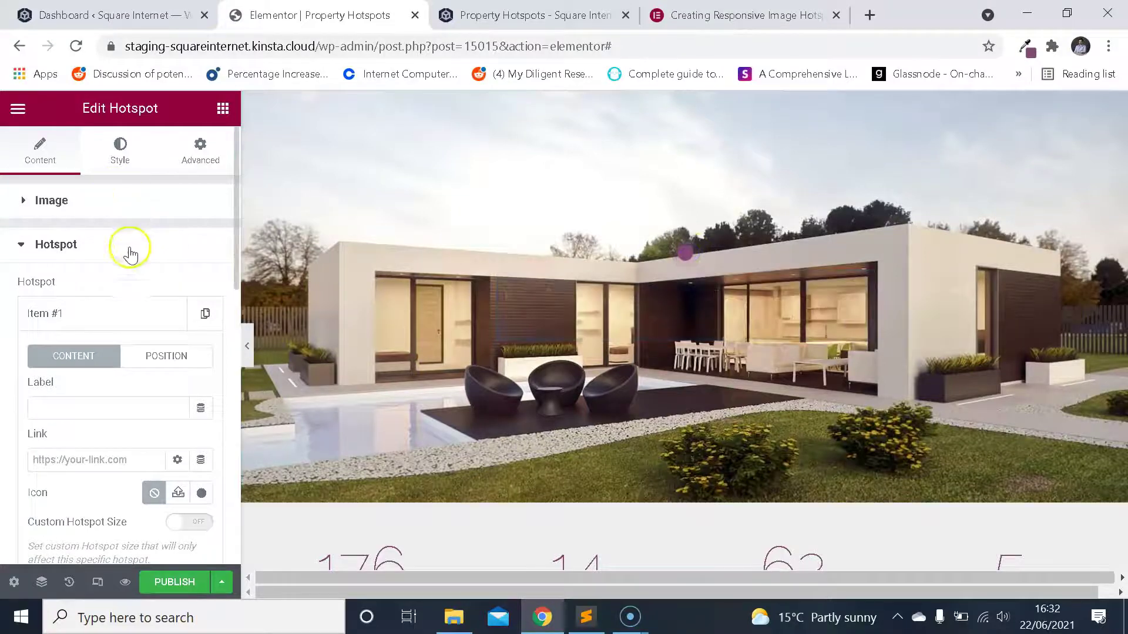
- In the first hotspot's Position settings, change the horizontal offset from 50 to 35
{"action": "left_click", "coordinate": [171, 357]}
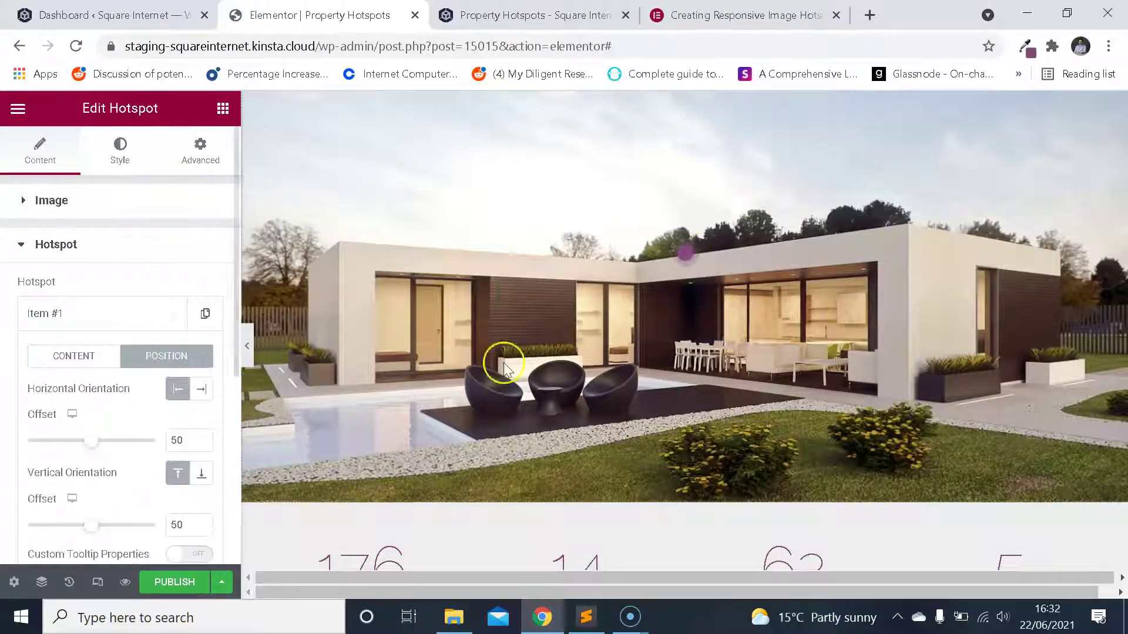
{"action": "scroll", "coordinate": [600, 335], "scroll_direction": "down", "scroll_amount": 1}
{"action": "scroll", "coordinate": [602, 334], "scroll_direction": "up", "scroll_amount": 1}
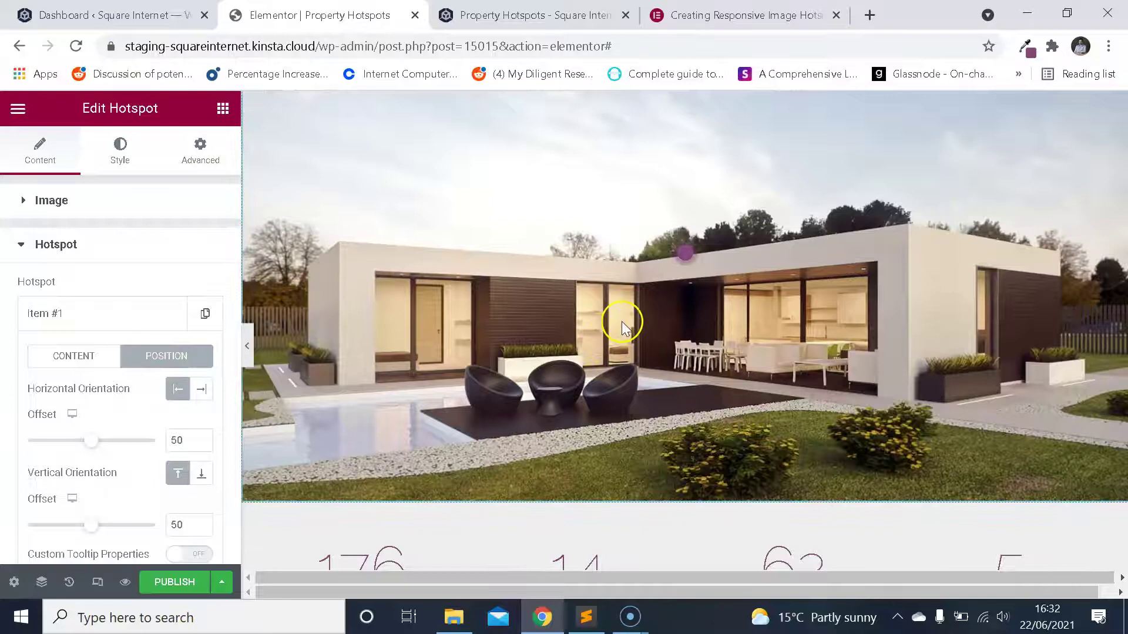
{"action": "scroll", "coordinate": [153, 331], "scroll_direction": "down", "scroll_amount": 2}
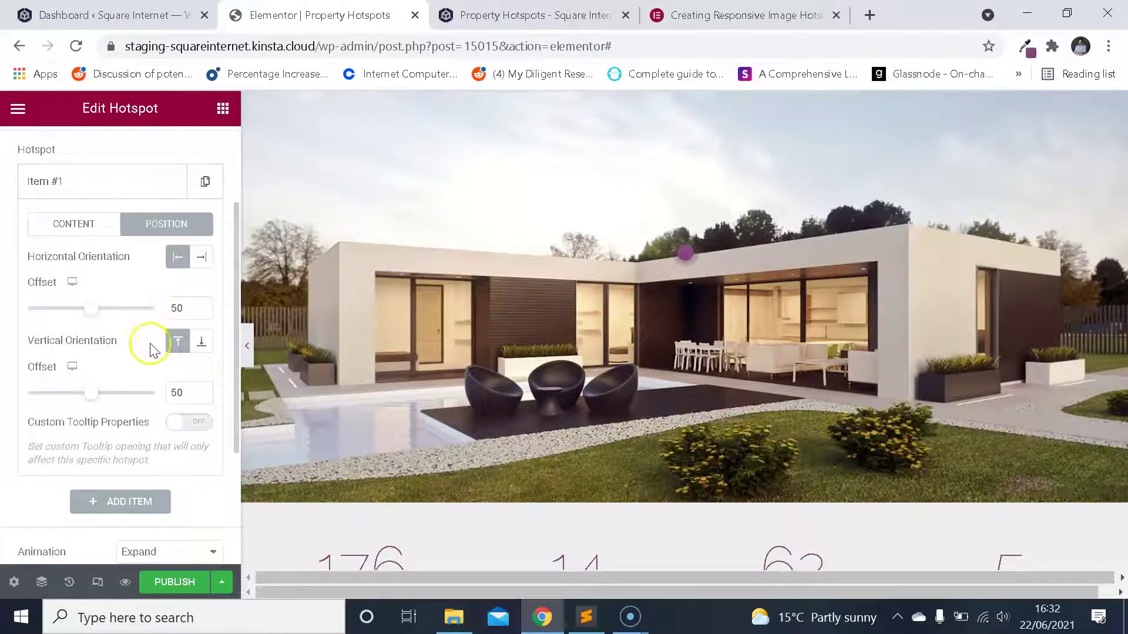
{"action": "double_click", "coordinate": [187, 309]}
{"action": "left_click", "coordinate": [675, 264]}
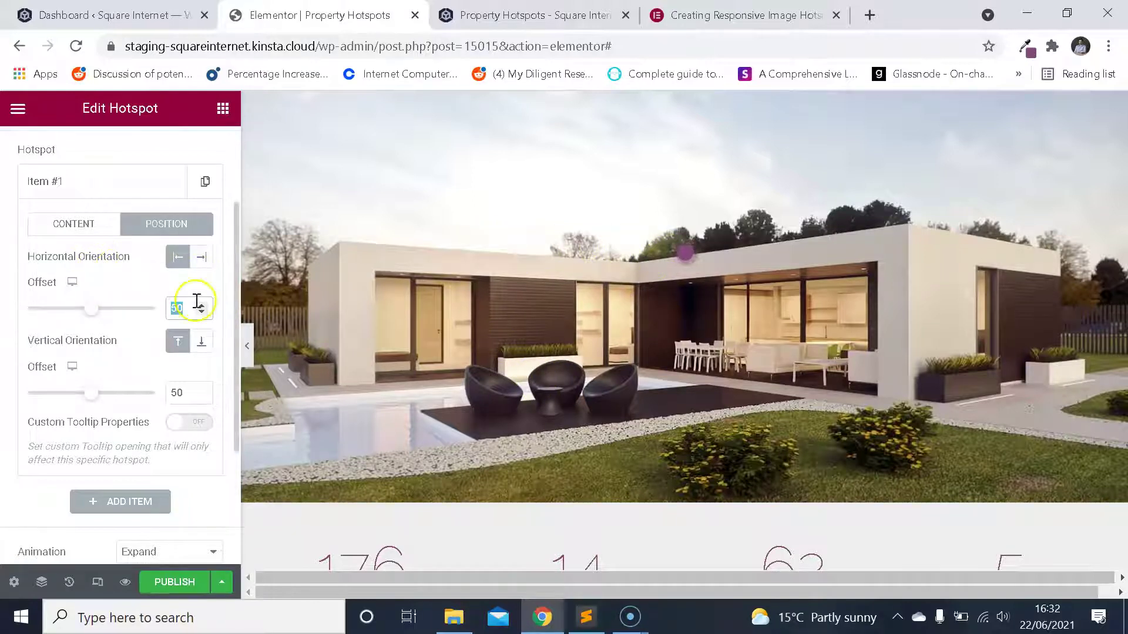
{"action": "scroll", "coordinate": [573, 320], "scroll_direction": "up", "scroll_amount": 2}
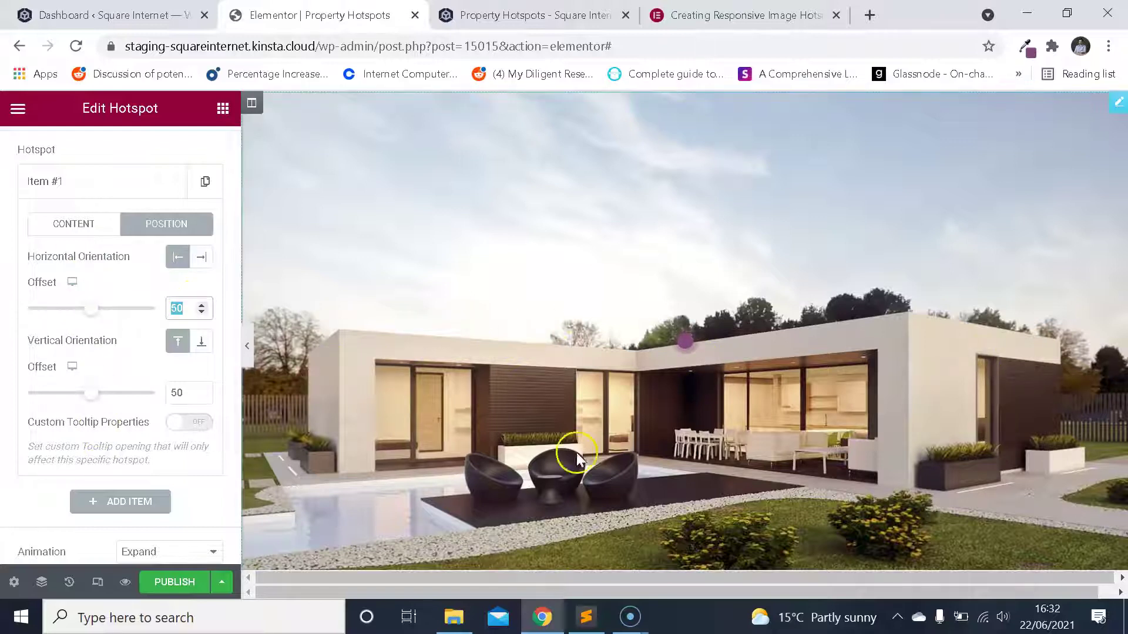
{"action": "scroll", "coordinate": [741, 340], "scroll_direction": "down", "scroll_amount": 1}
{"action": "scroll", "coordinate": [705, 323], "scroll_direction": "down", "scroll_amount": 1}
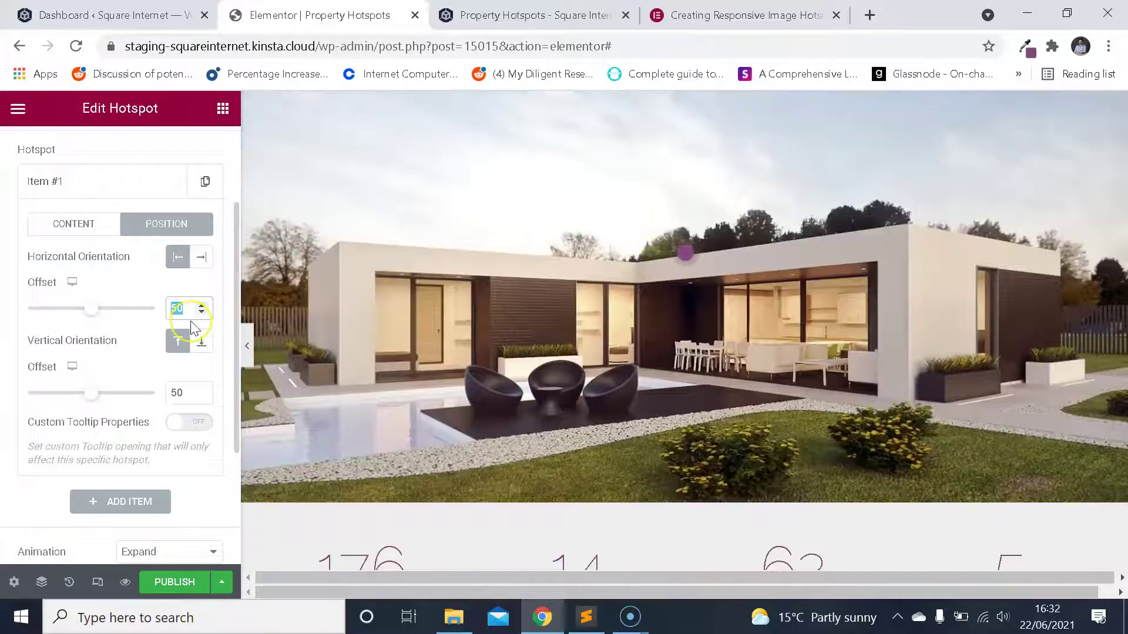
{"action": "type", "text": "25"}
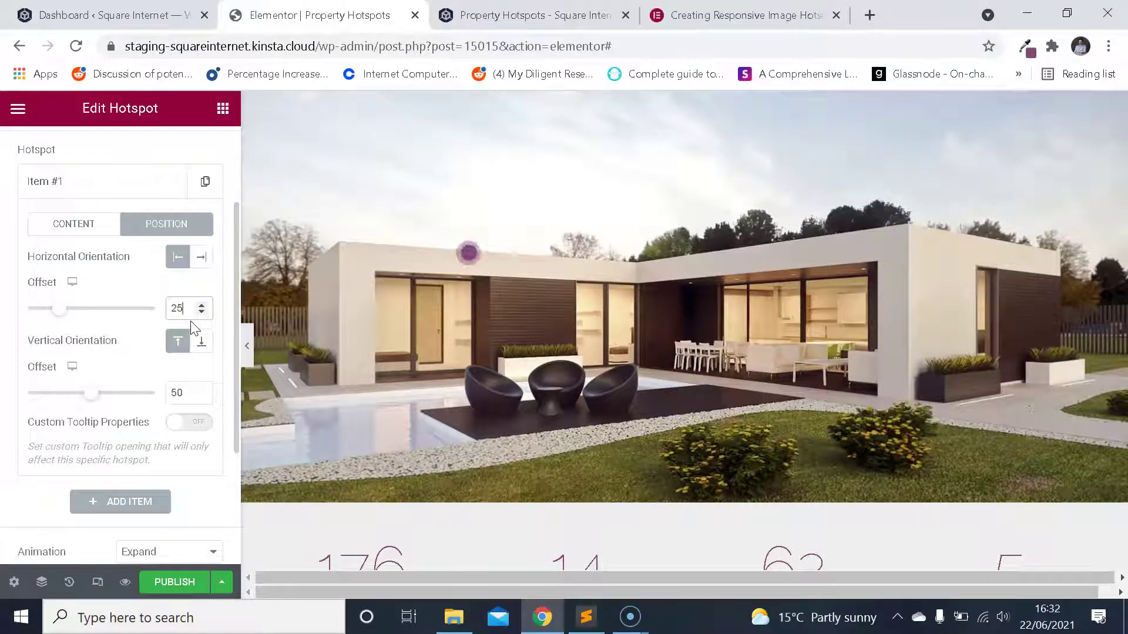
{"action": "key", "text": "BackSpace"}
{"action": "key", "text": "BackSpace"}
{"action": "type", "text": "35"}
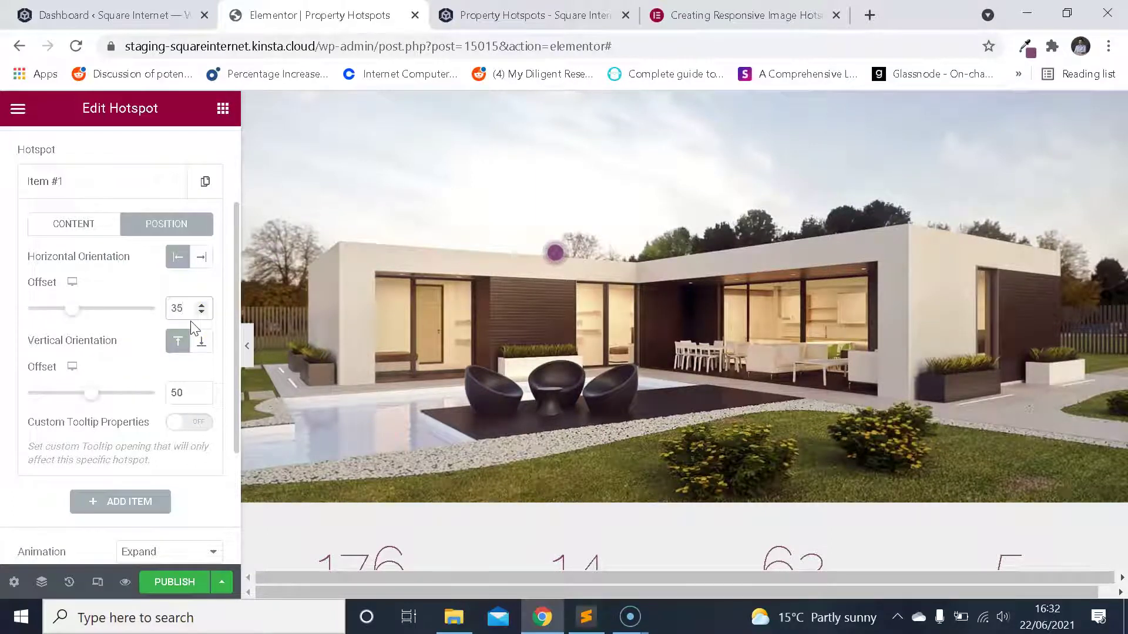
- Change the first hotspot's vertical offset from 50 to 80
{"action": "left_click_drag", "start_coordinate": [189, 392], "coordinate": [152, 391]}
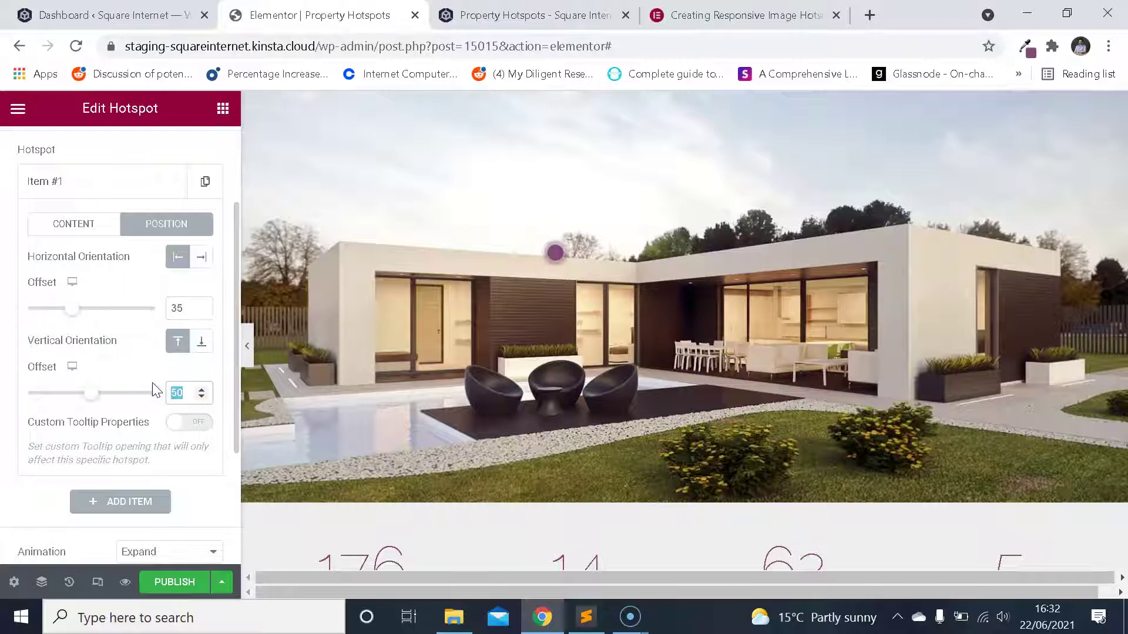
{"action": "type", "text": "75"}
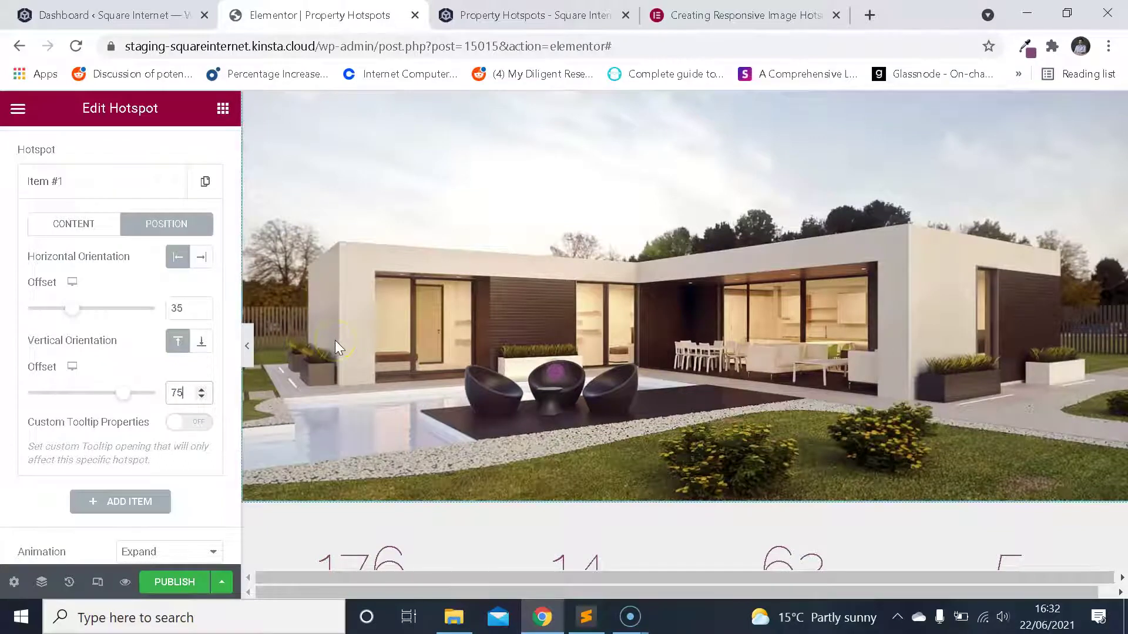
{"action": "key", "text": "BackSpace"}
{"action": "key", "text": "BackSpace"}
{"action": "type", "text": "6"}
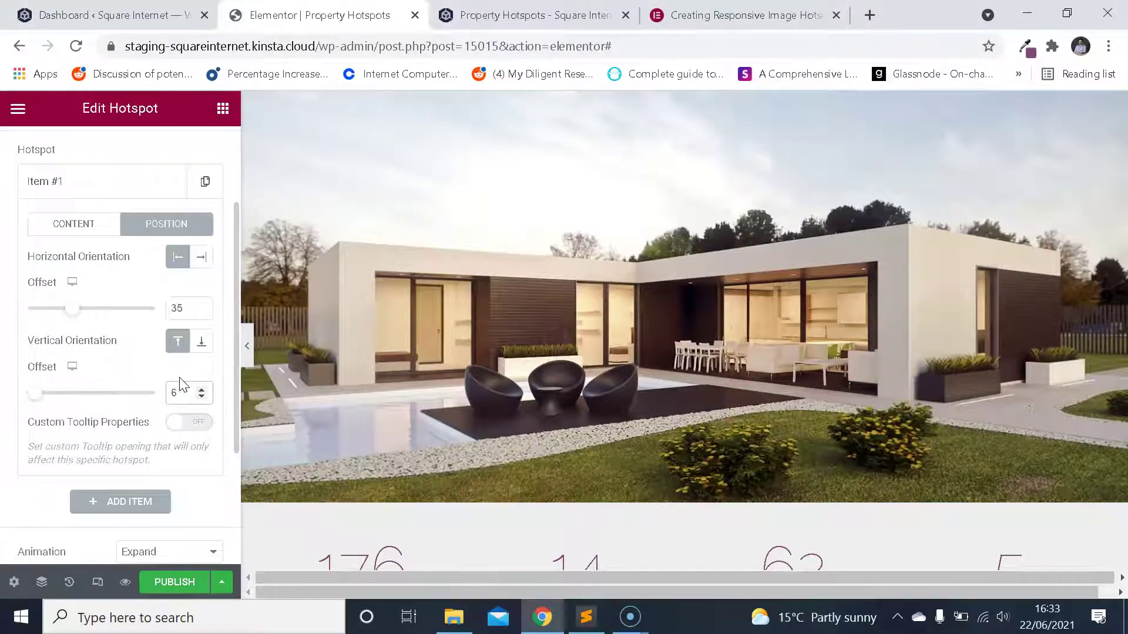
{"action": "type", "text": "88"}
{"action": "key", "text": "BackSpace"}
{"action": "type", "text": "0"}
{"action": "key", "text": "BackSpace"}
{"action": "type", "text": "80"}
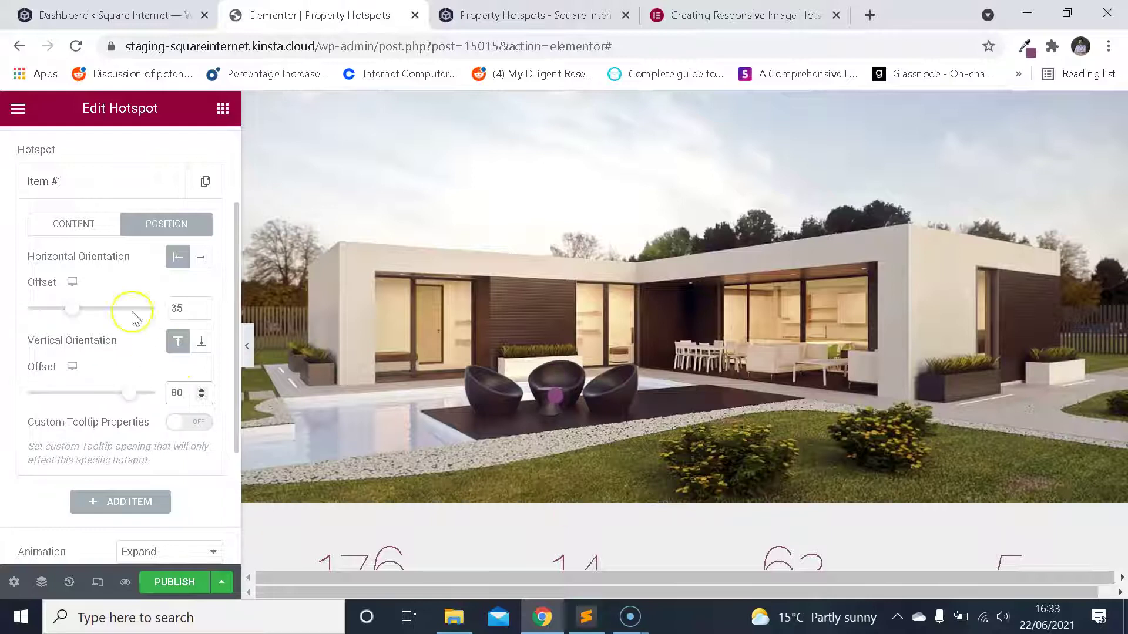
- Correct the first hotspot's horizontal offset to 15
{"action": "double_click", "coordinate": [192, 309]}
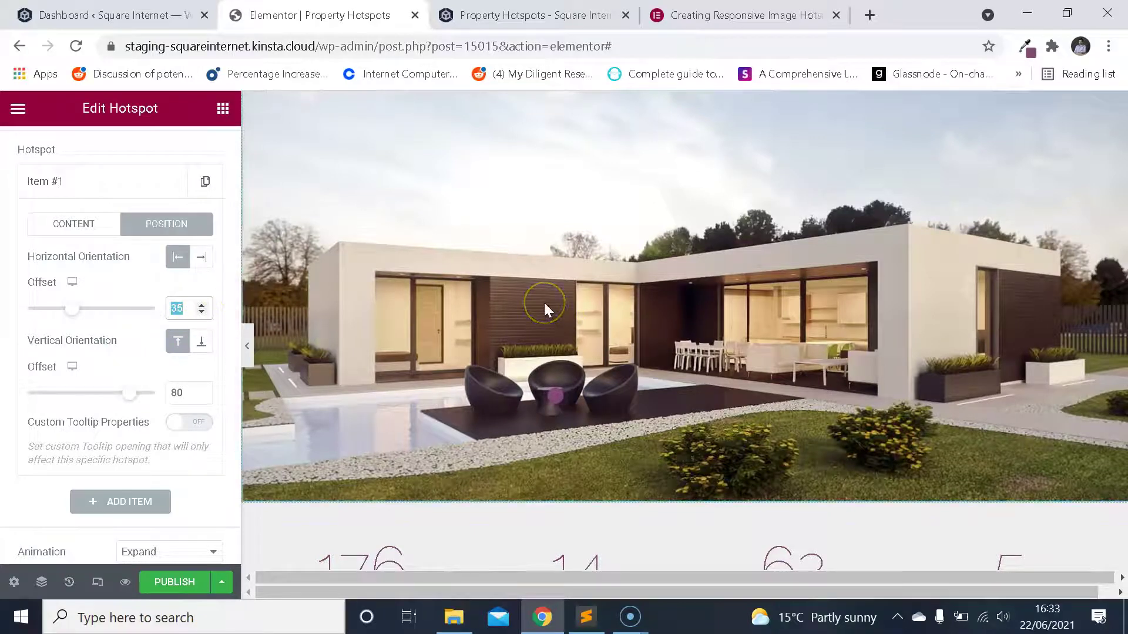
{"action": "type", "text": "25"}
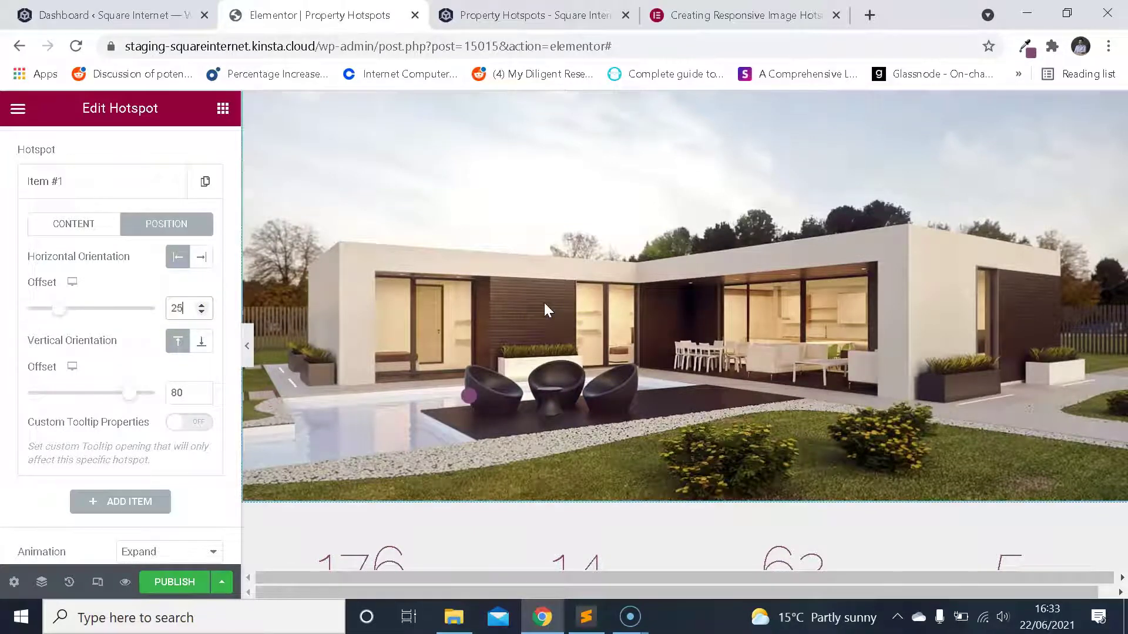
{"action": "key", "text": "BackSpace"}
{"action": "type", "text": "20"}
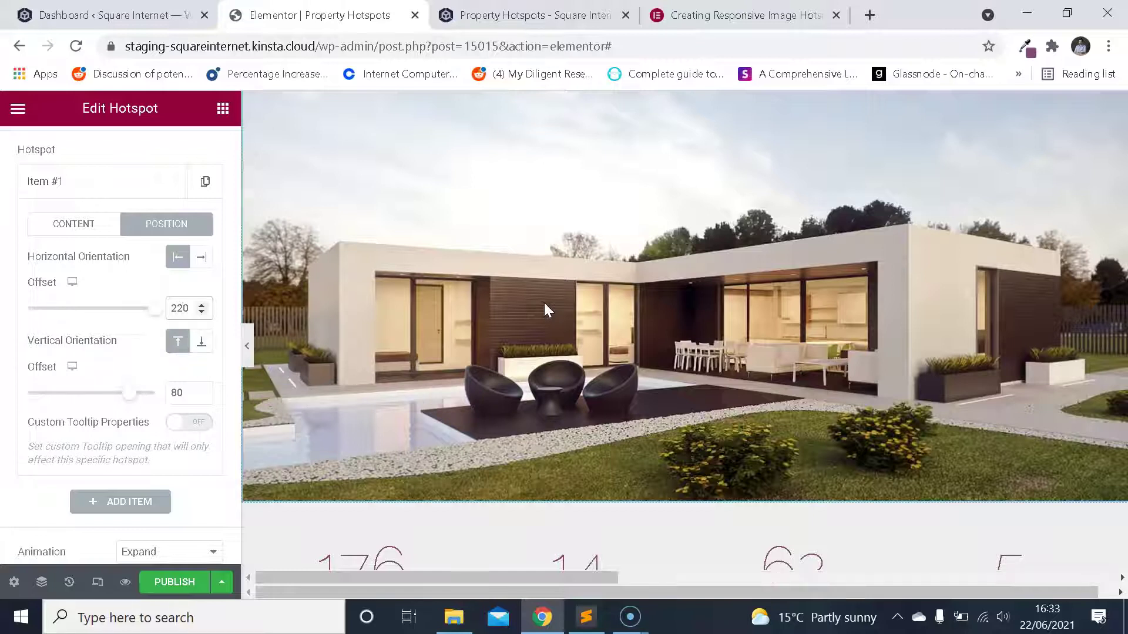
{"action": "key", "text": "BackSpace"}
{"action": "key", "text": "BackSpace"}
{"action": "type", "text": "0"}
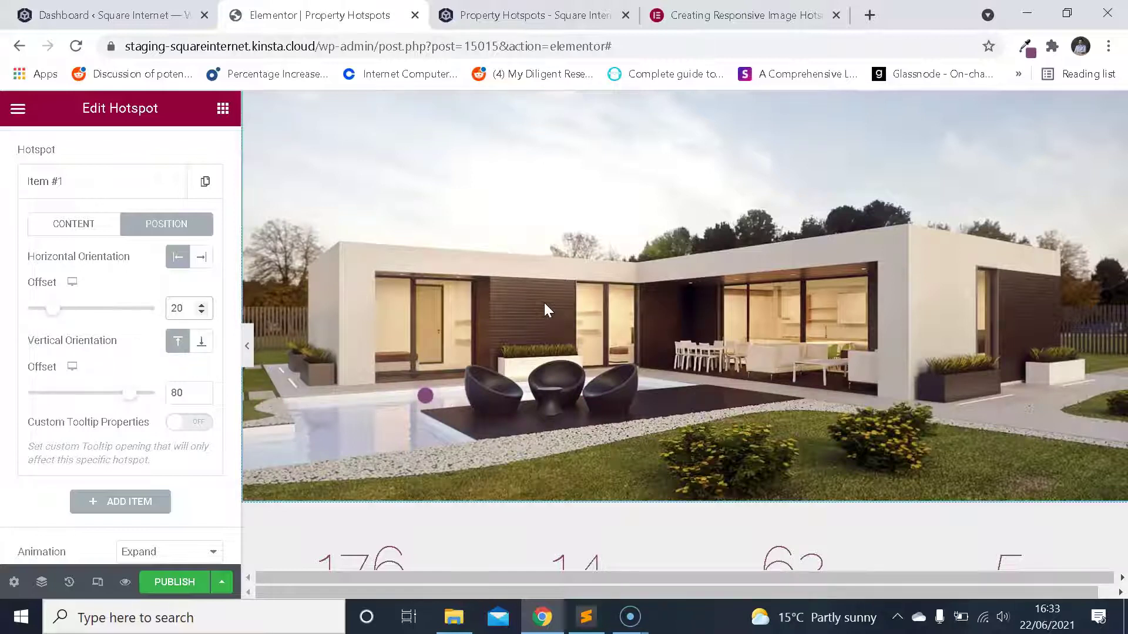
{"action": "key", "text": "BackSpace"}
{"action": "type", "text": "15"}
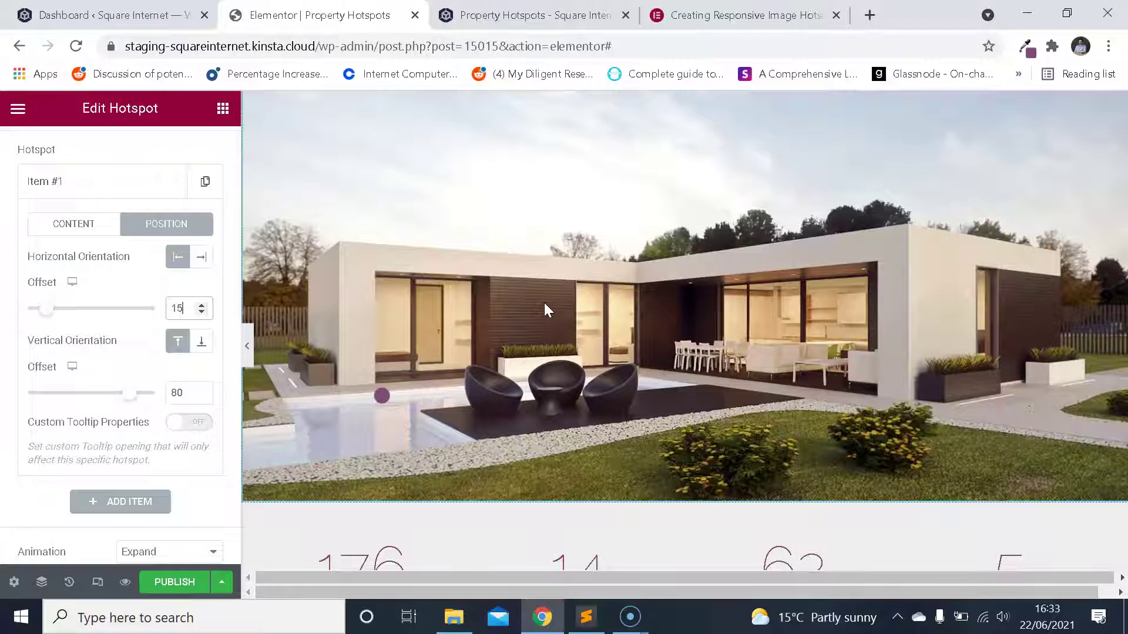
- Set the vertical offset to 85 so the hotspot sits over the pool
{"action": "left_click", "coordinate": [198, 304]}
{"action": "left_click", "coordinate": [192, 392]}
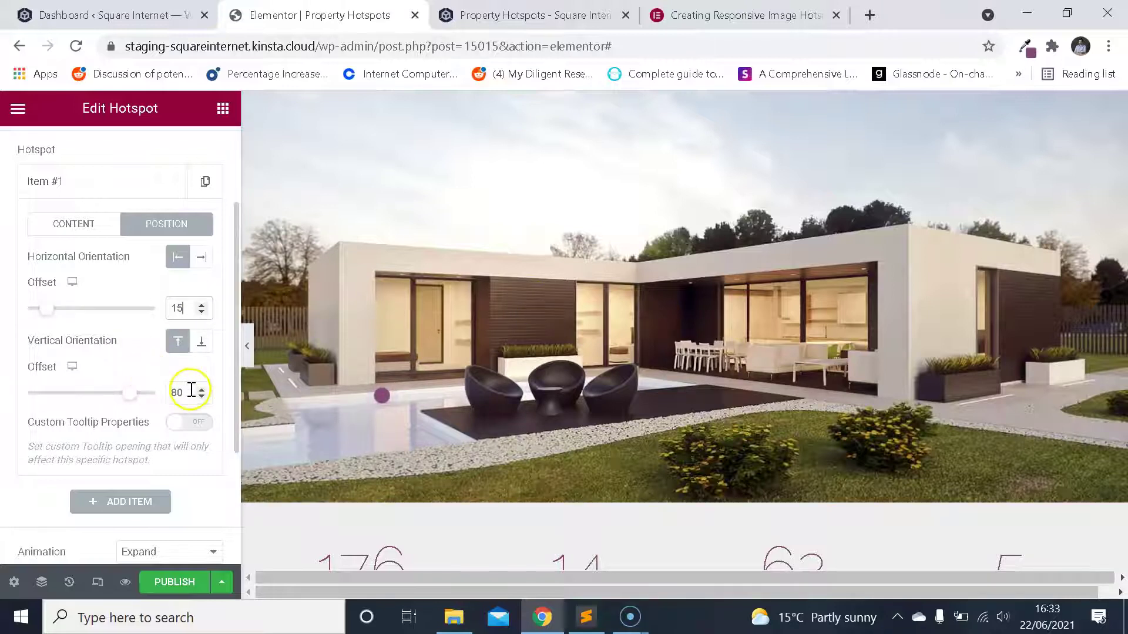
{"action": "key", "text": "BackSpace"}
{"action": "key", "text": "BackSpace"}
{"action": "type", "text": "90"}
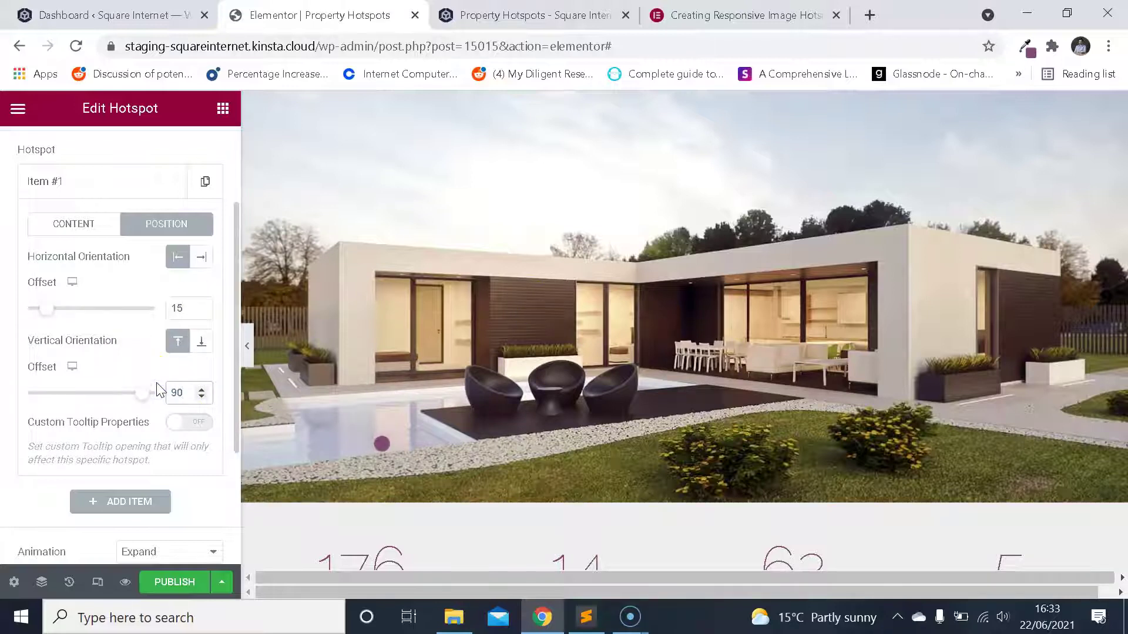
{"action": "key", "text": "BackSpace"}
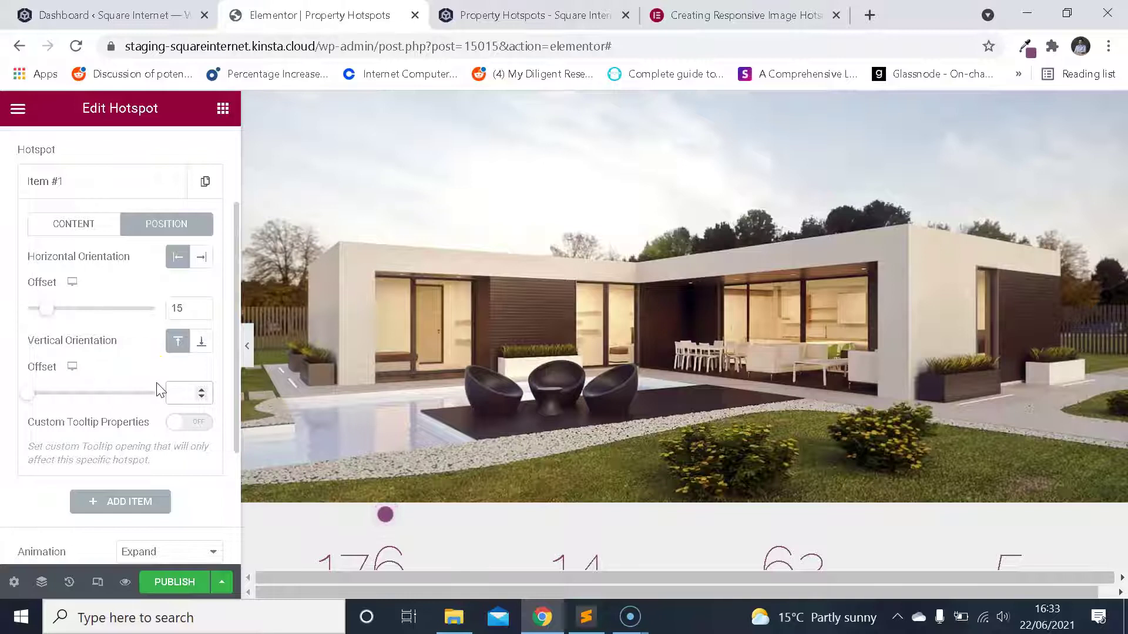
{"action": "type", "text": "85"}
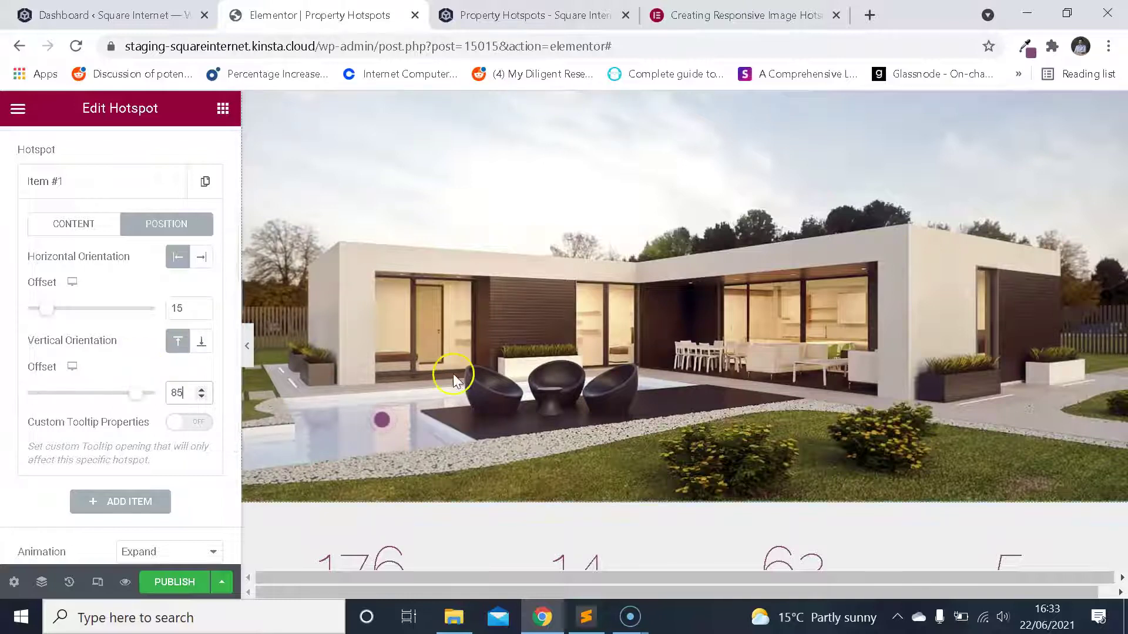
{"action": "left_click", "coordinate": [383, 421]}
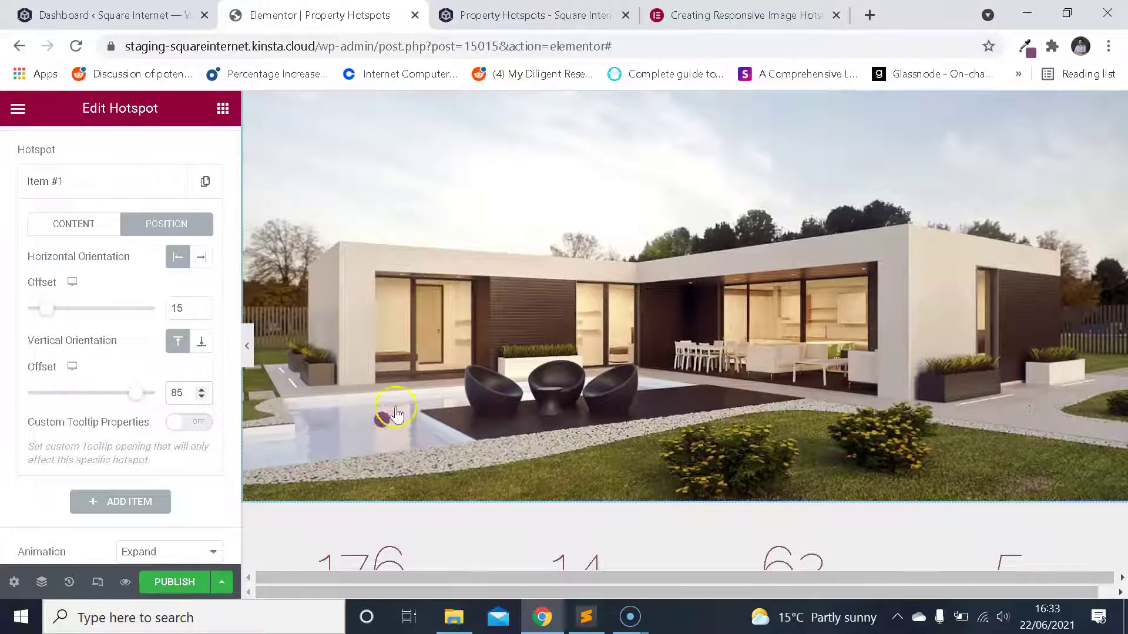
{"action": "scroll", "coordinate": [432, 347], "scroll_direction": "up", "scroll_amount": 2}
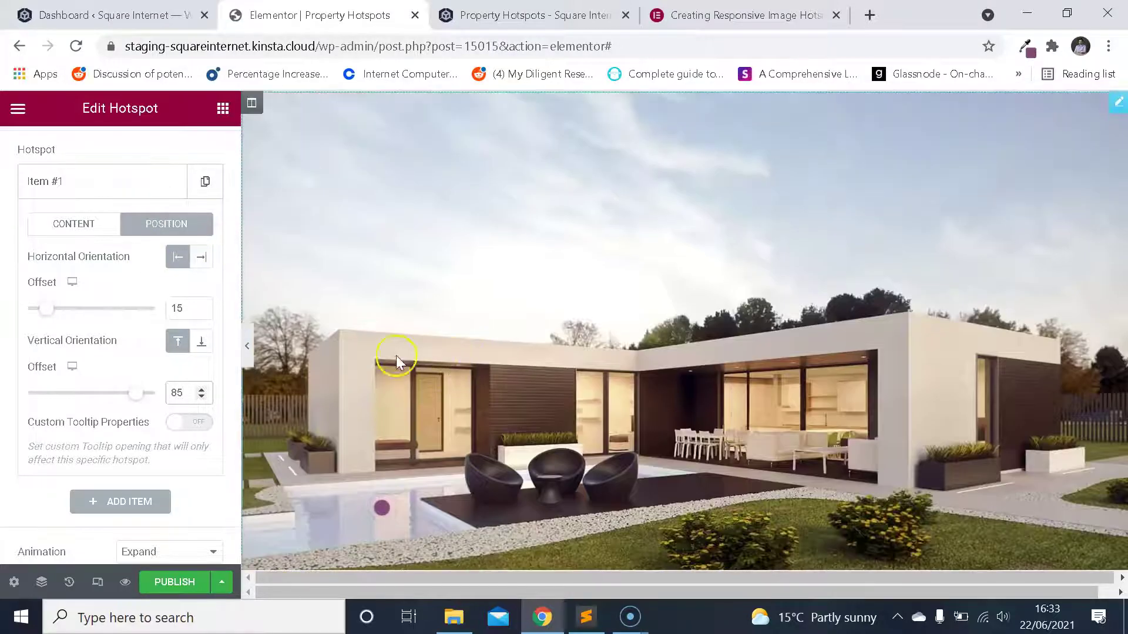
{"action": "scroll", "coordinate": [179, 306], "scroll_direction": "down", "scroll_amount": 3}
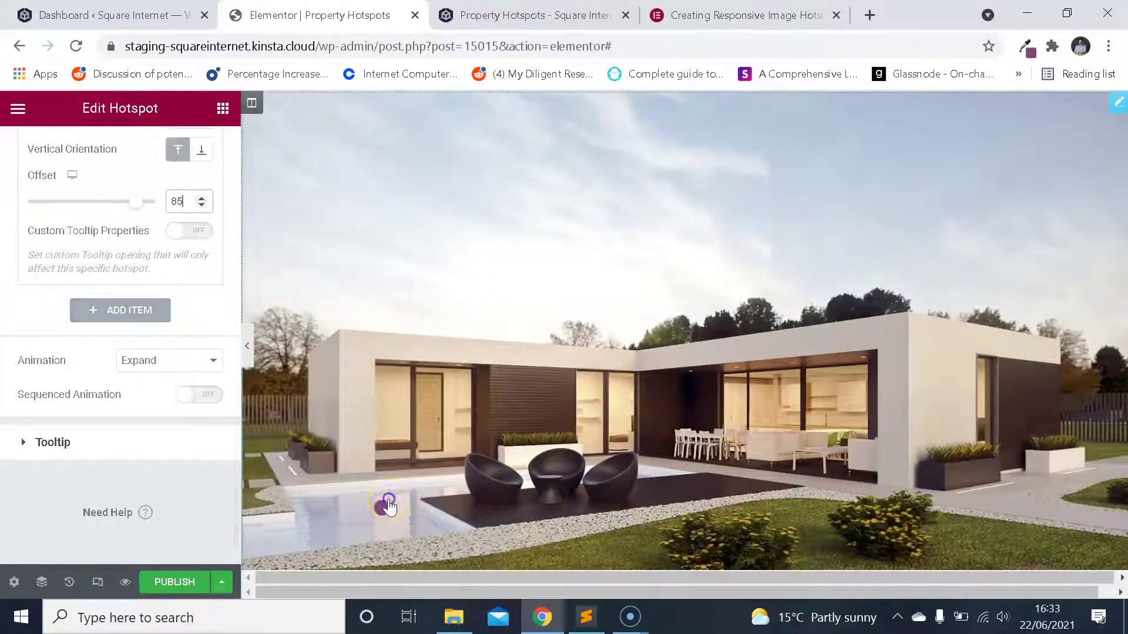
{"action": "scroll", "coordinate": [405, 413], "scroll_direction": "down", "scroll_amount": 1}
{"action": "scroll", "coordinate": [395, 433], "scroll_direction": "down", "scroll_amount": 1}
{"action": "scroll", "coordinate": [399, 423], "scroll_direction": "down", "scroll_amount": 2}
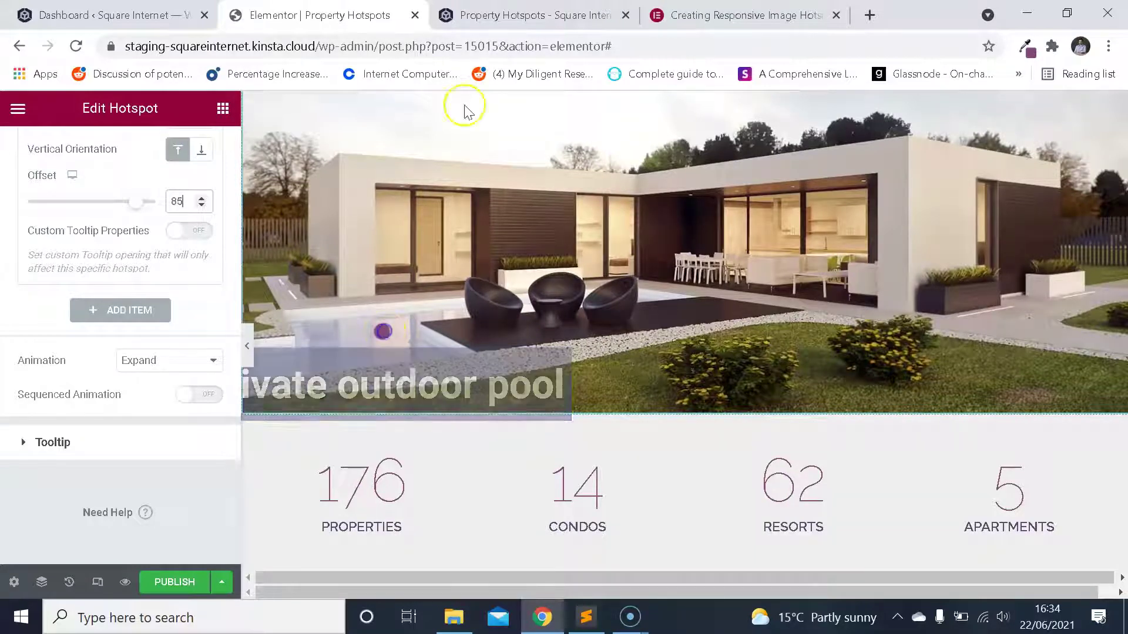
{"action": "scroll", "coordinate": [462, 335], "scroll_direction": "down", "scroll_amount": 2}
{"action": "scroll", "coordinate": [460, 332], "scroll_direction": "up", "scroll_amount": 5}
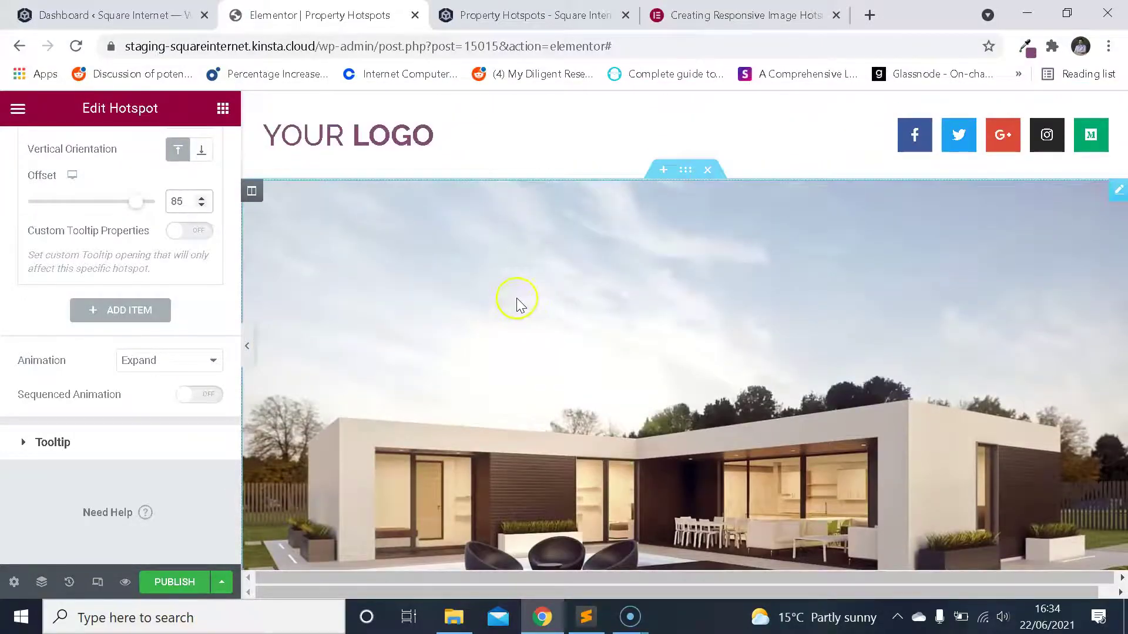
{"action": "scroll", "coordinate": [517, 297], "scroll_direction": "down", "scroll_amount": 10}
{"action": "scroll", "coordinate": [513, 318], "scroll_direction": "up", "scroll_amount": 8}
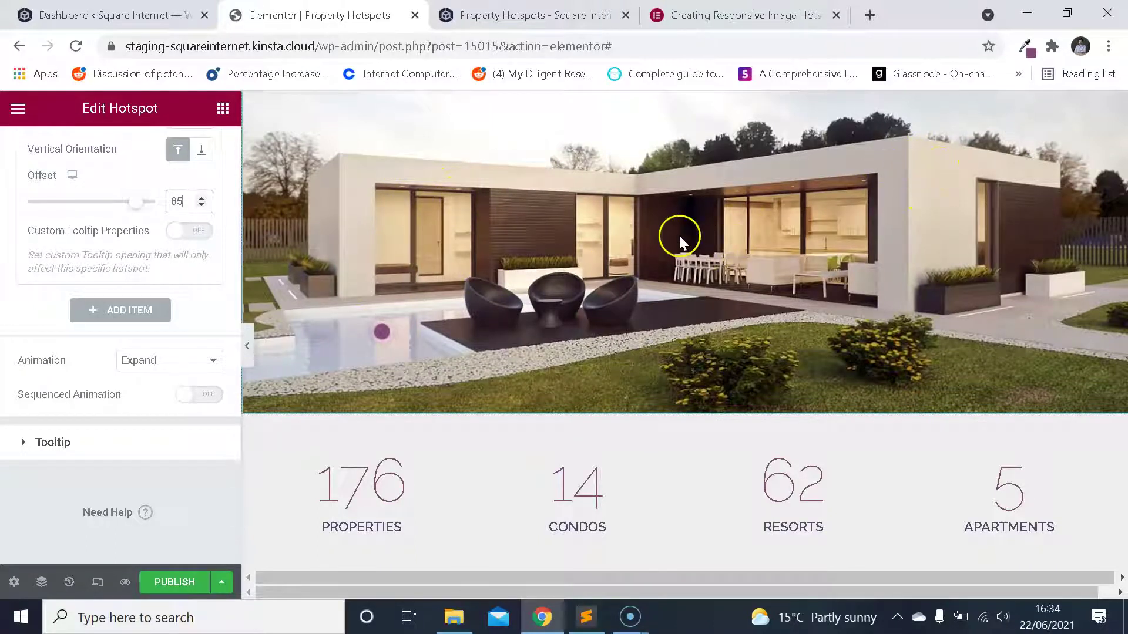
{"action": "scroll", "coordinate": [674, 248], "scroll_direction": "down", "scroll_amount": 10}
{"action": "scroll", "coordinate": [665, 249], "scroll_direction": "up", "scroll_amount": 3}
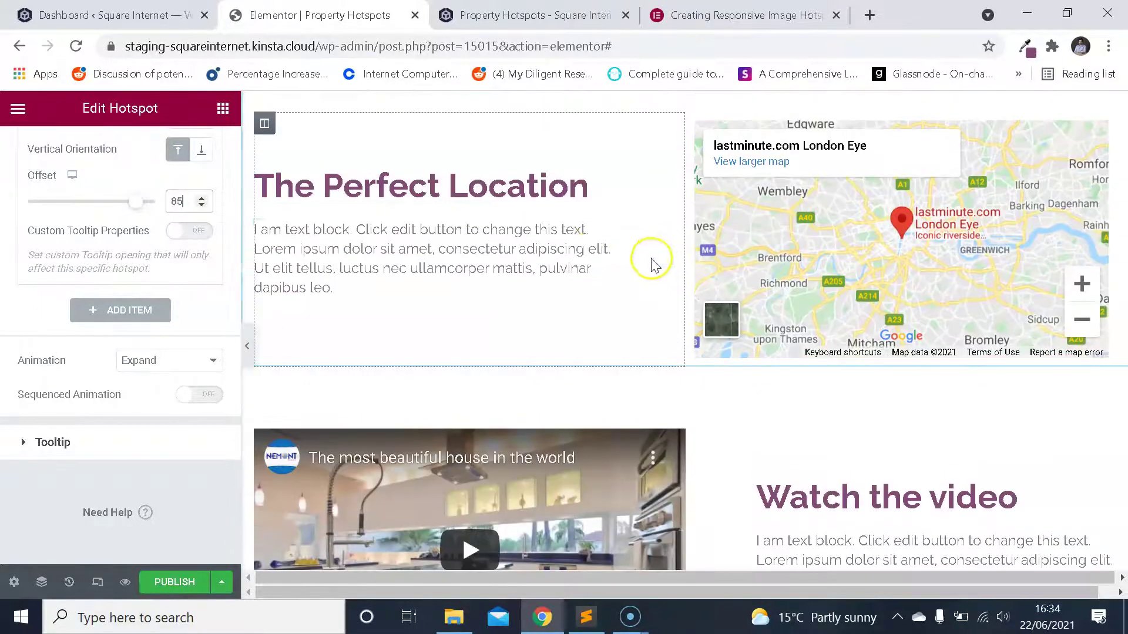
{"action": "scroll", "coordinate": [536, 269], "scroll_direction": "up", "scroll_amount": 8}
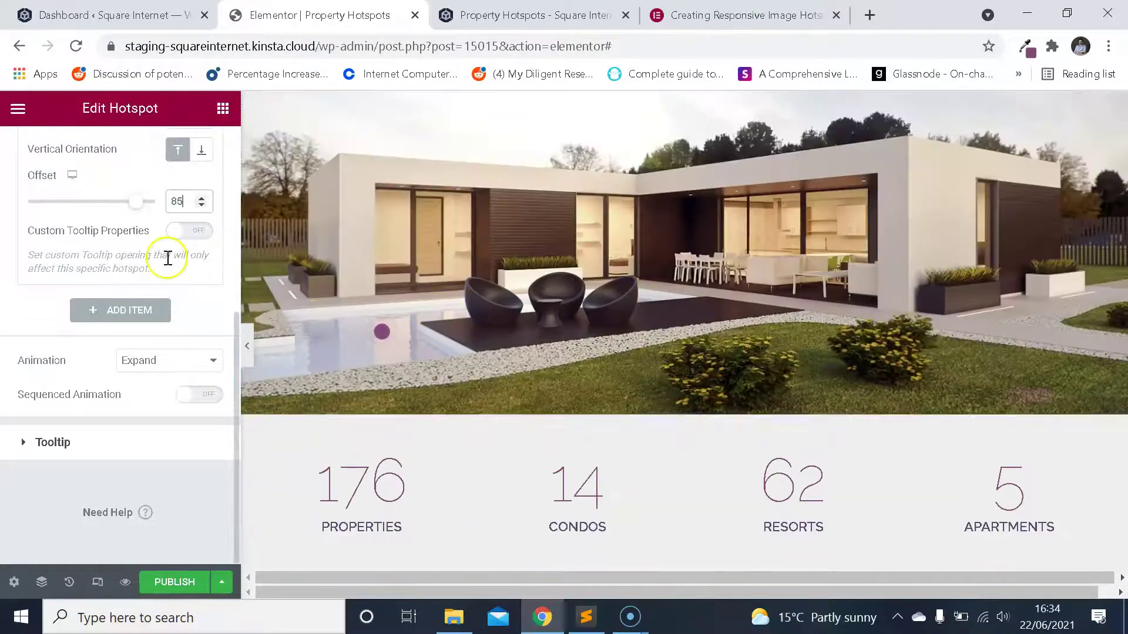
- Give the tooltip box a purple #834878 background colour in the Style tab
{"action": "left_click", "coordinate": [94, 443]}
{"action": "scroll", "coordinate": [100, 277], "scroll_direction": "down", "scroll_amount": 1}
{"action": "scroll", "coordinate": [123, 156], "scroll_direction": "up", "scroll_amount": 1}
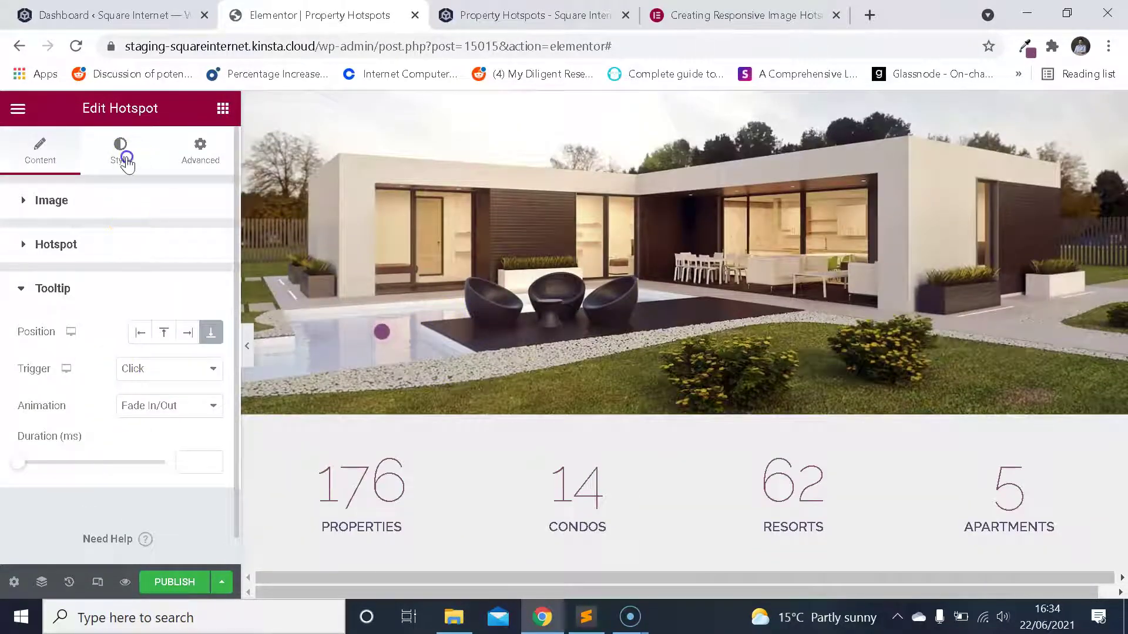
{"action": "left_click", "coordinate": [119, 150]}
{"action": "scroll", "coordinate": [135, 294], "scroll_direction": "down", "scroll_amount": 5}
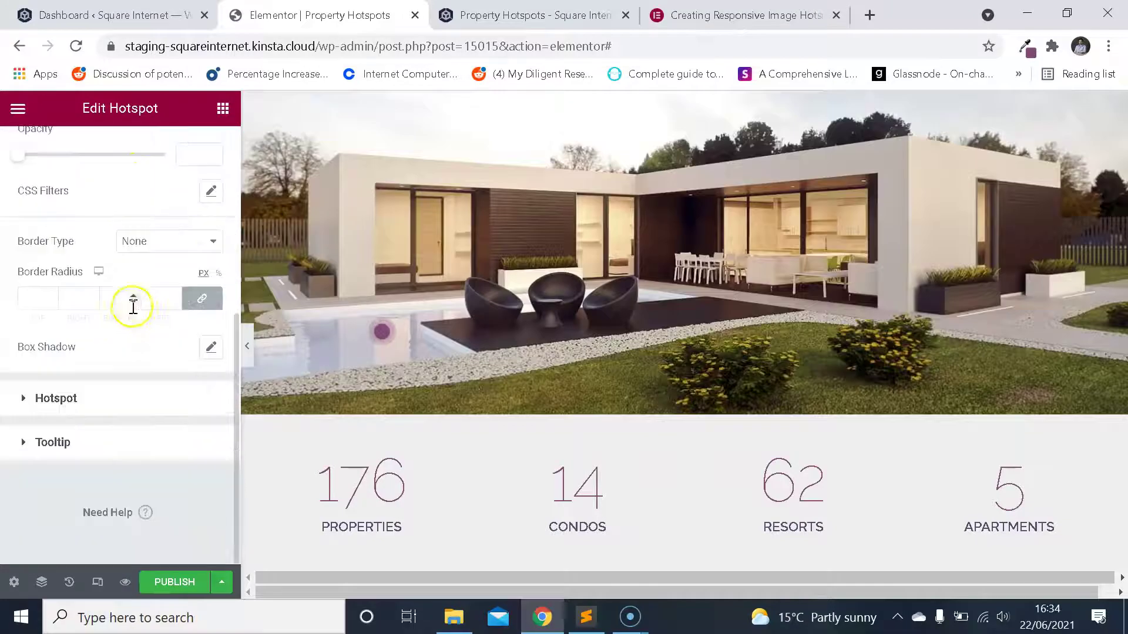
{"action": "scroll", "coordinate": [128, 346], "scroll_direction": "up", "scroll_amount": 2}
{"action": "scroll", "coordinate": [118, 364], "scroll_direction": "down", "scroll_amount": 2}
{"action": "left_click", "coordinate": [82, 445]}
{"action": "scroll", "coordinate": [121, 327], "scroll_direction": "down", "scroll_amount": 4}
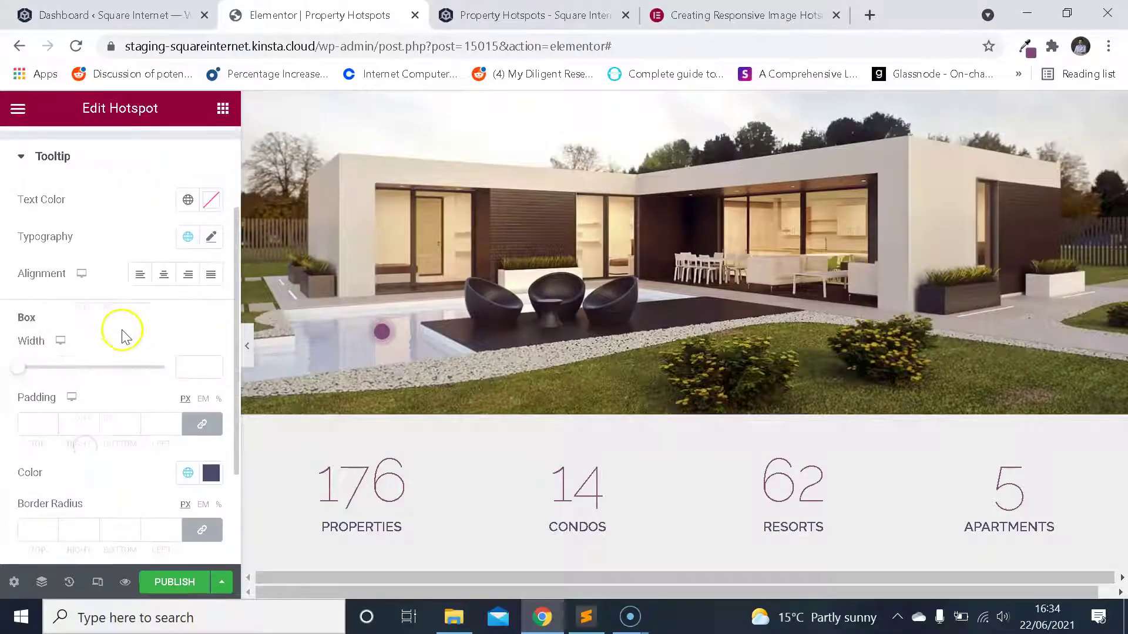
{"action": "left_click", "coordinate": [210, 341]}
{"action": "key", "text": "ctrl+v"}
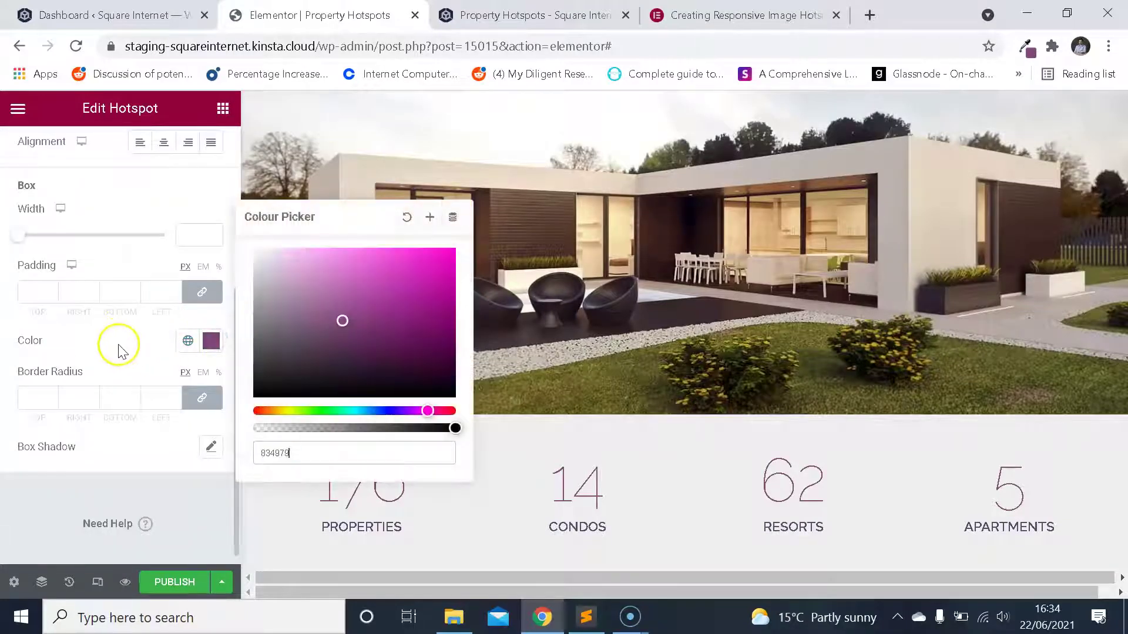
{"action": "left_click", "coordinate": [118, 346]}
{"action": "left_click", "coordinate": [382, 333]}
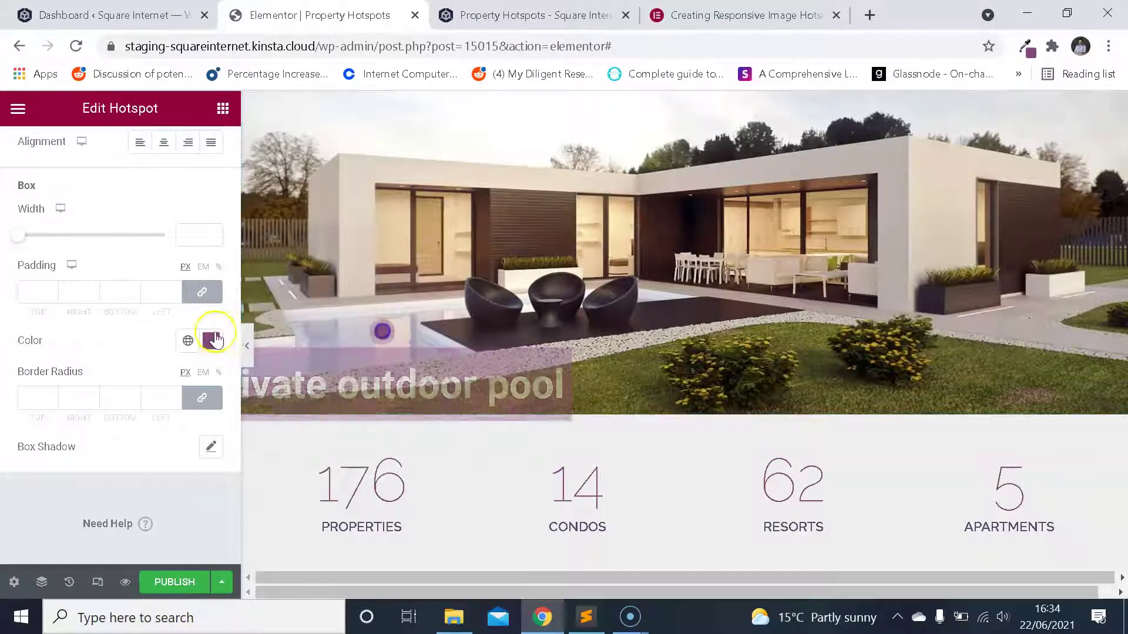
- Reduce the tooltip typography size to 12 px
{"action": "scroll", "coordinate": [168, 347], "scroll_direction": "up", "scroll_amount": 2}
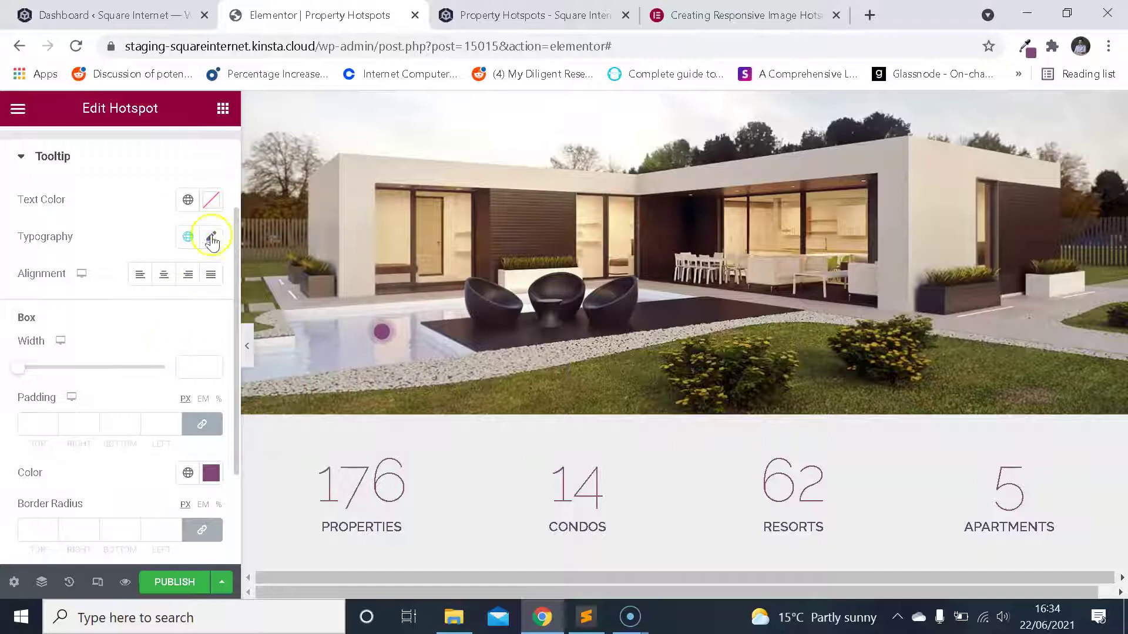
{"action": "left_click", "coordinate": [212, 237]}
{"action": "left_click_drag", "start_coordinate": [179, 376], "coordinate": [146, 378]}
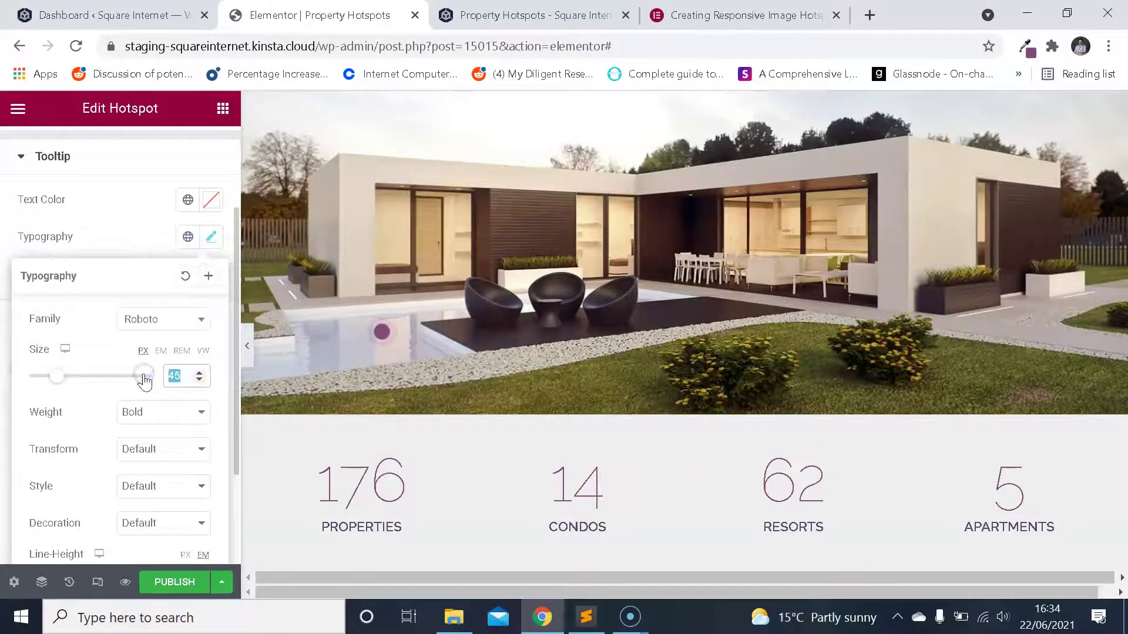
{"action": "left_click", "coordinate": [382, 332]}
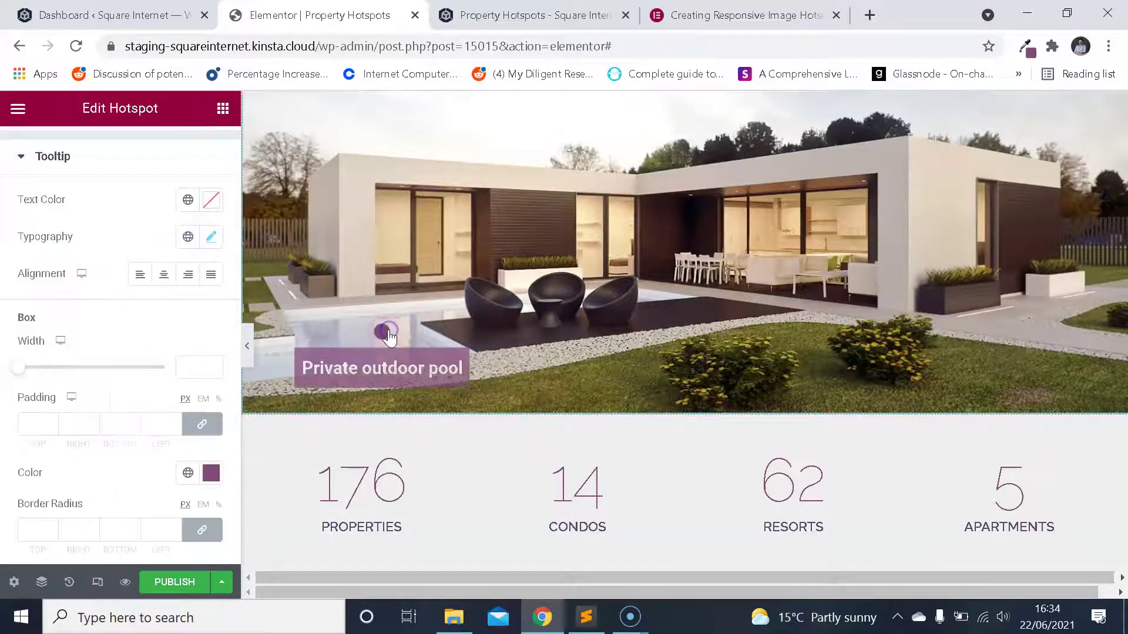
{"action": "left_click", "coordinate": [212, 240]}
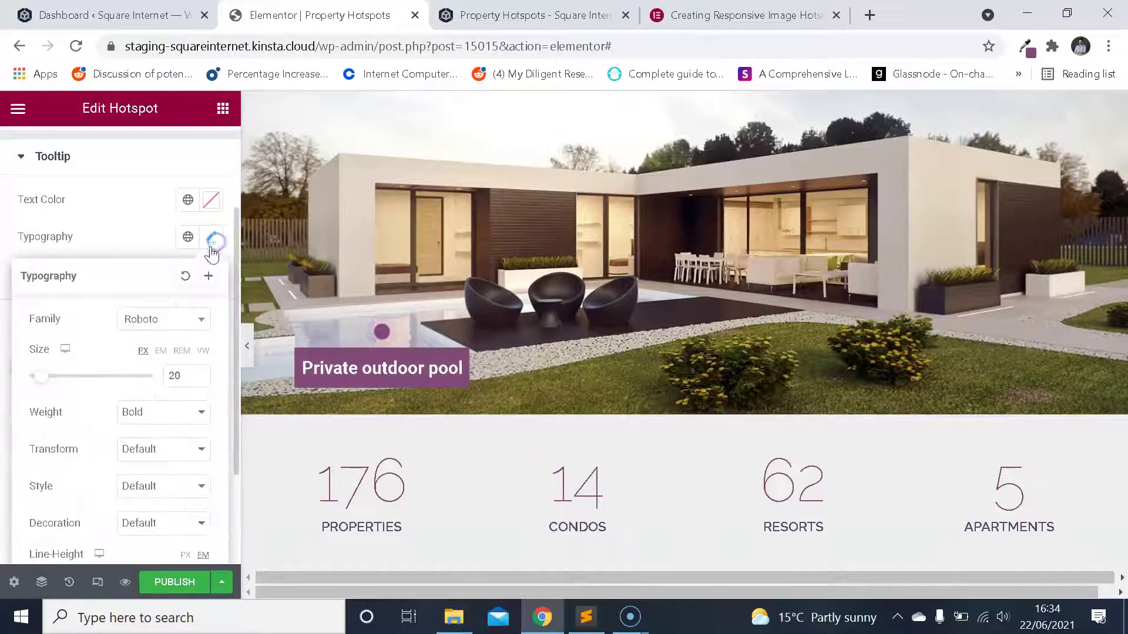
{"action": "type", "text": "1"}
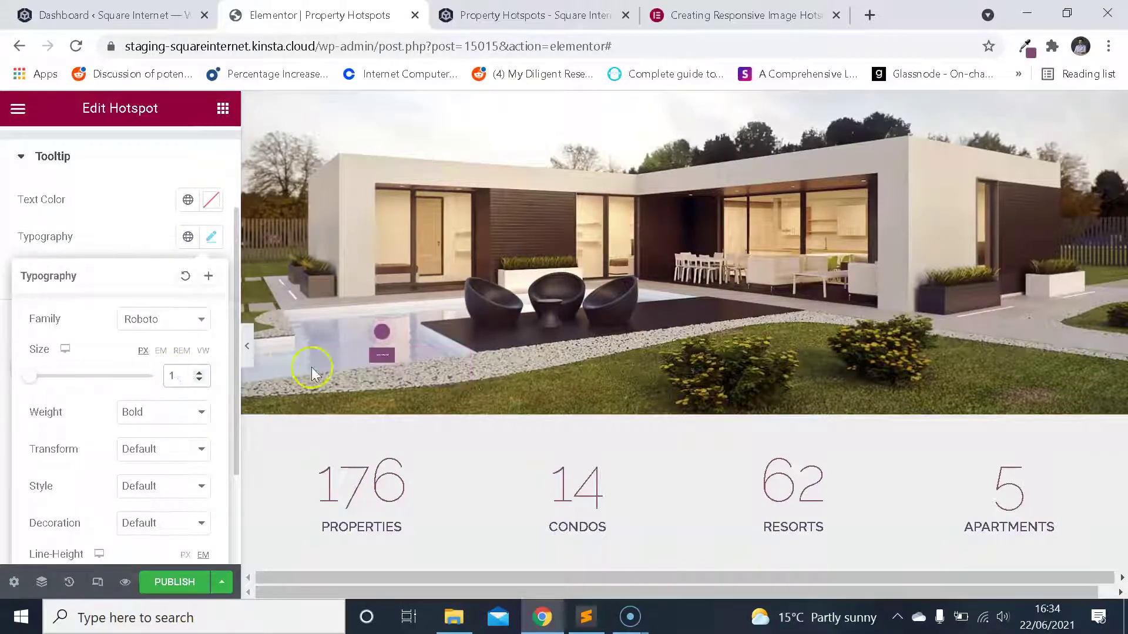
{"action": "type", "text": "4"}
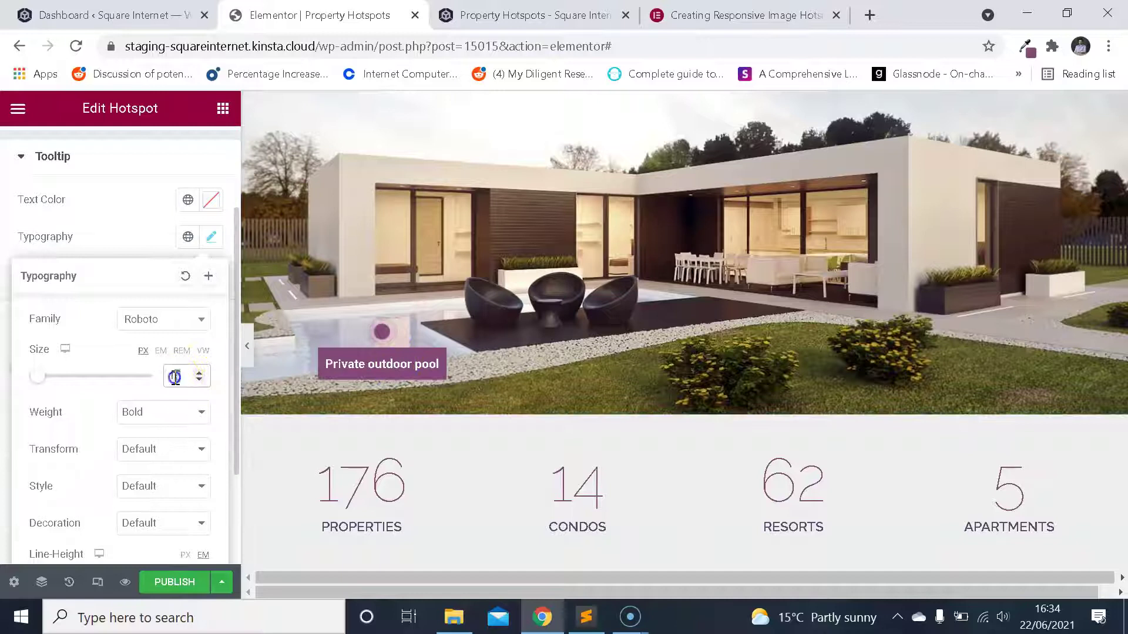
{"action": "left_click", "coordinate": [199, 380]}
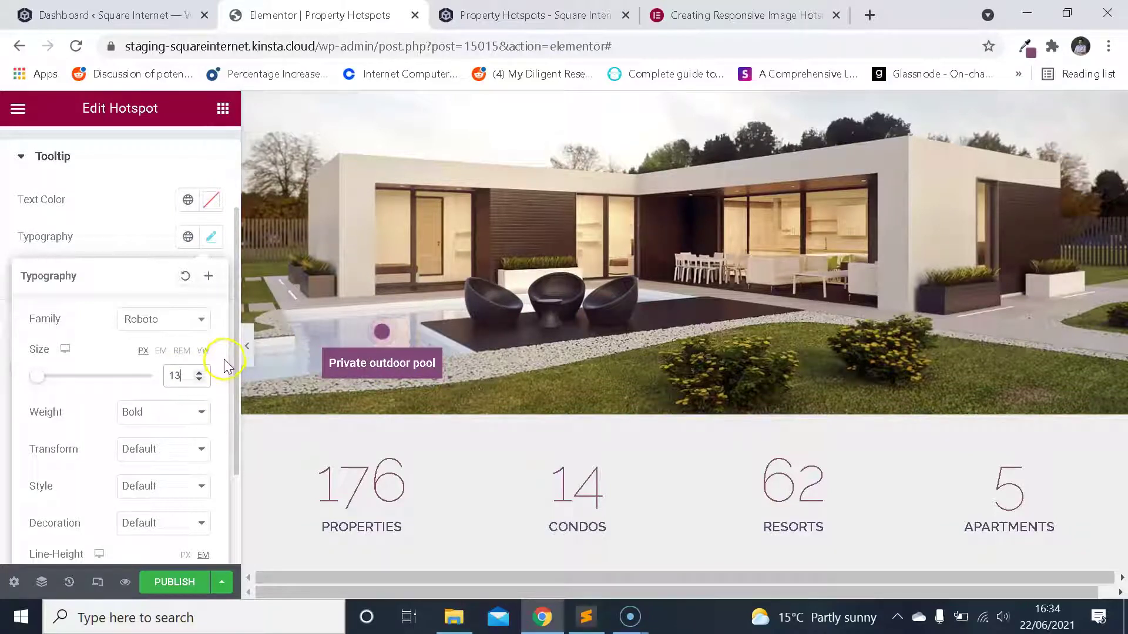
{"action": "type", "text": "12"}
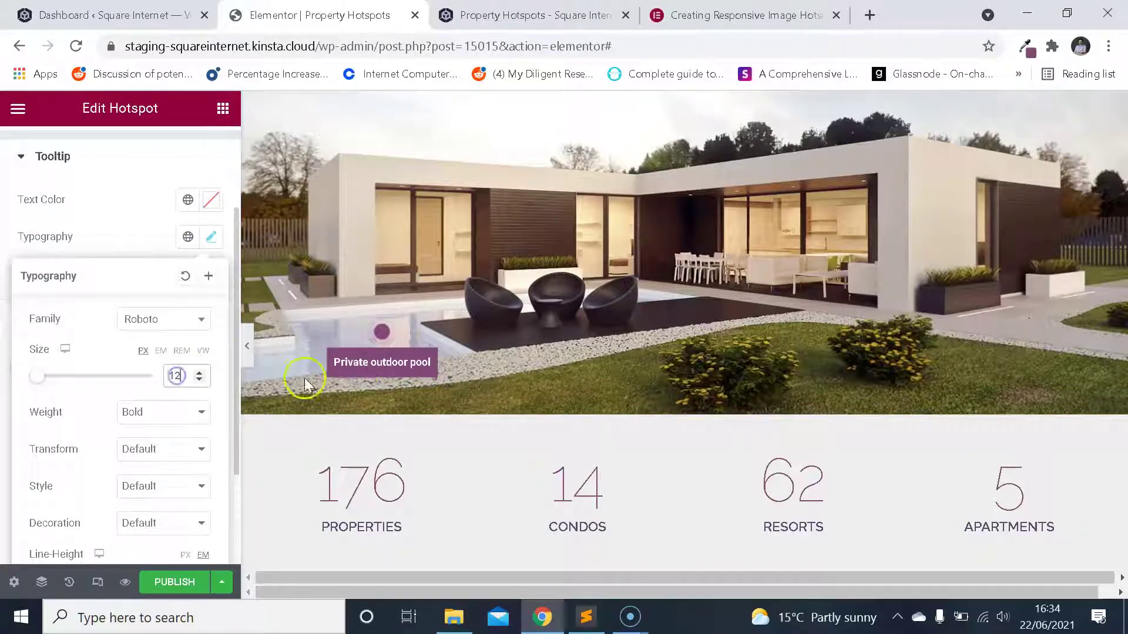
{"action": "scroll", "coordinate": [407, 303], "scroll_direction": "down", "scroll_amount": 5}
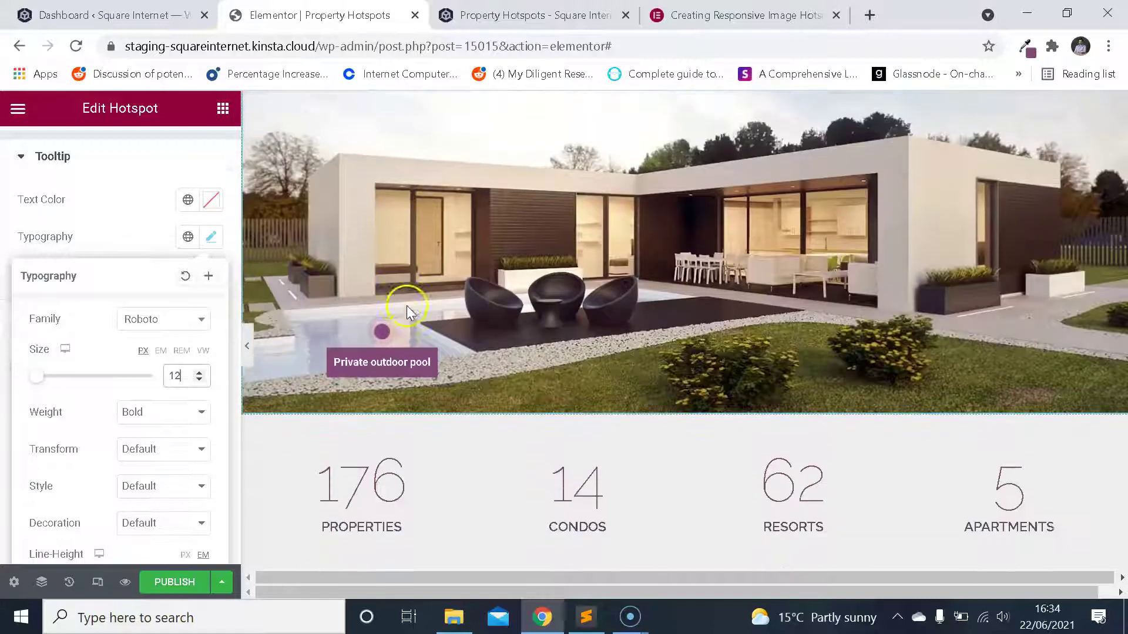
- Open the Perfect Location body text's typography settings on its Style tab
{"action": "scroll", "coordinate": [411, 387], "scroll_direction": "down", "scroll_amount": 2}
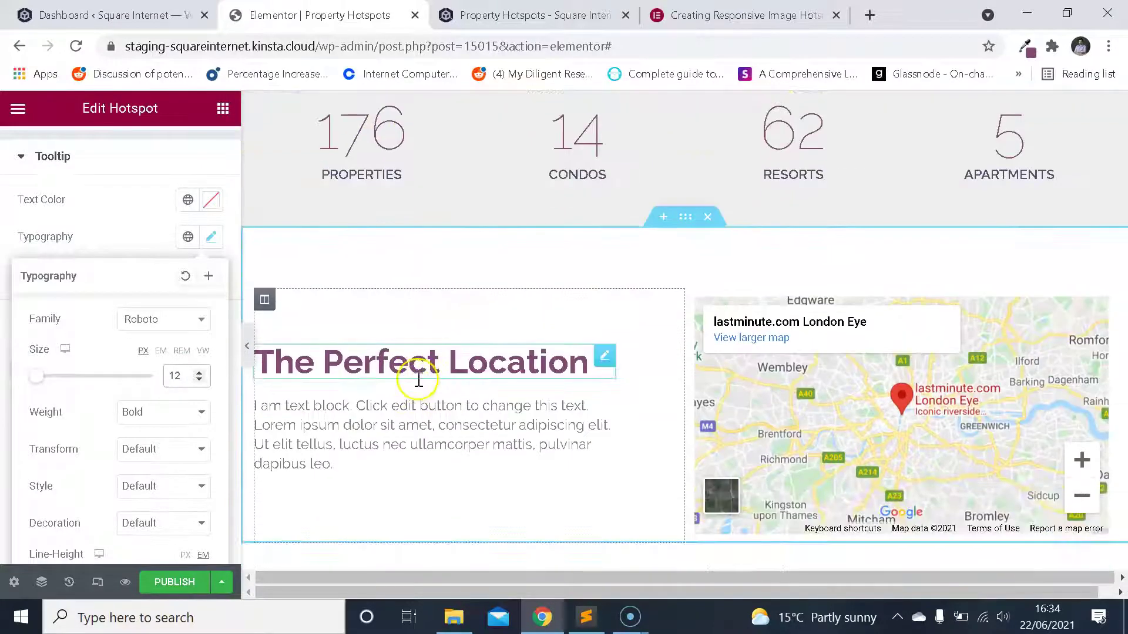
{"action": "scroll", "coordinate": [432, 411], "scroll_direction": "up", "scroll_amount": 3}
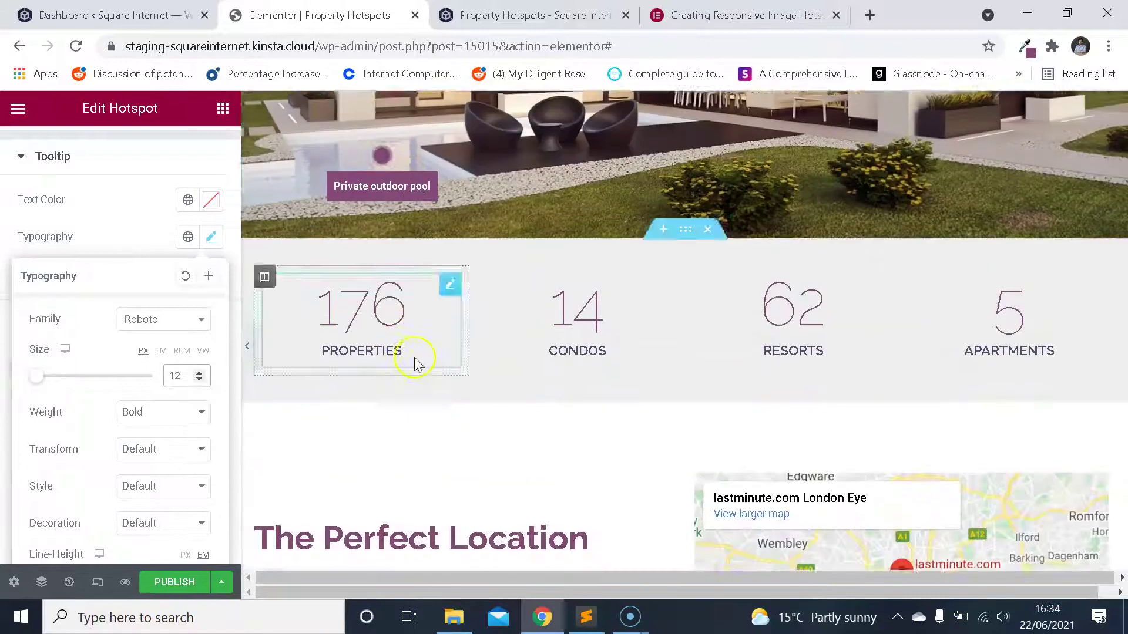
{"action": "scroll", "coordinate": [414, 363], "scroll_direction": "down", "scroll_amount": 3}
{"action": "left_click", "coordinate": [456, 460]}
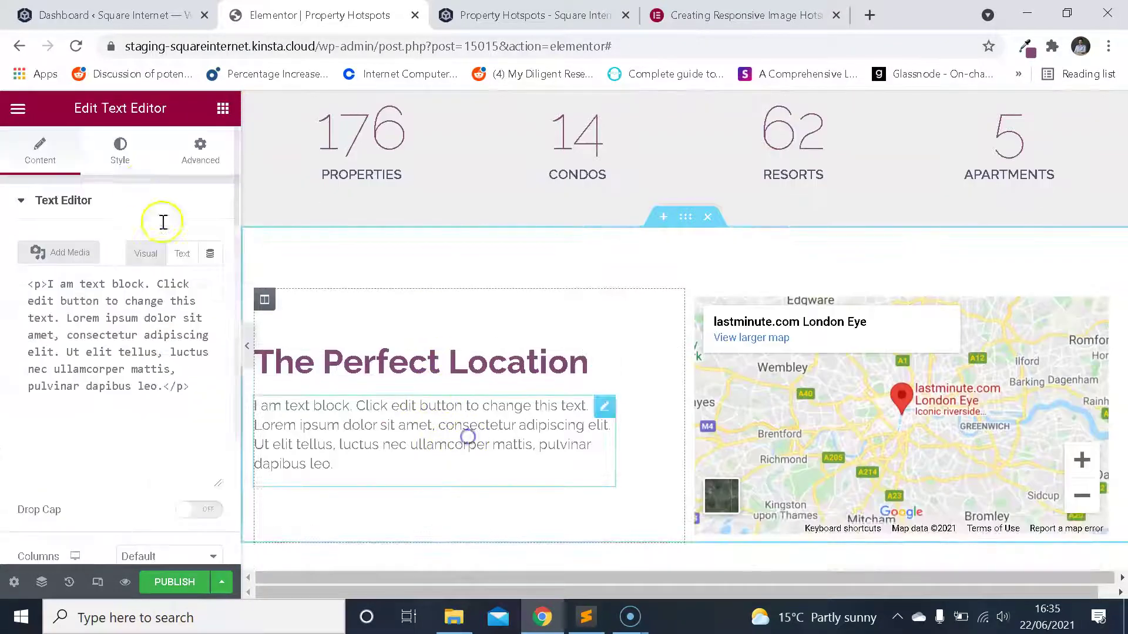
{"action": "left_click", "coordinate": [121, 150]}
{"action": "left_click", "coordinate": [211, 318]}
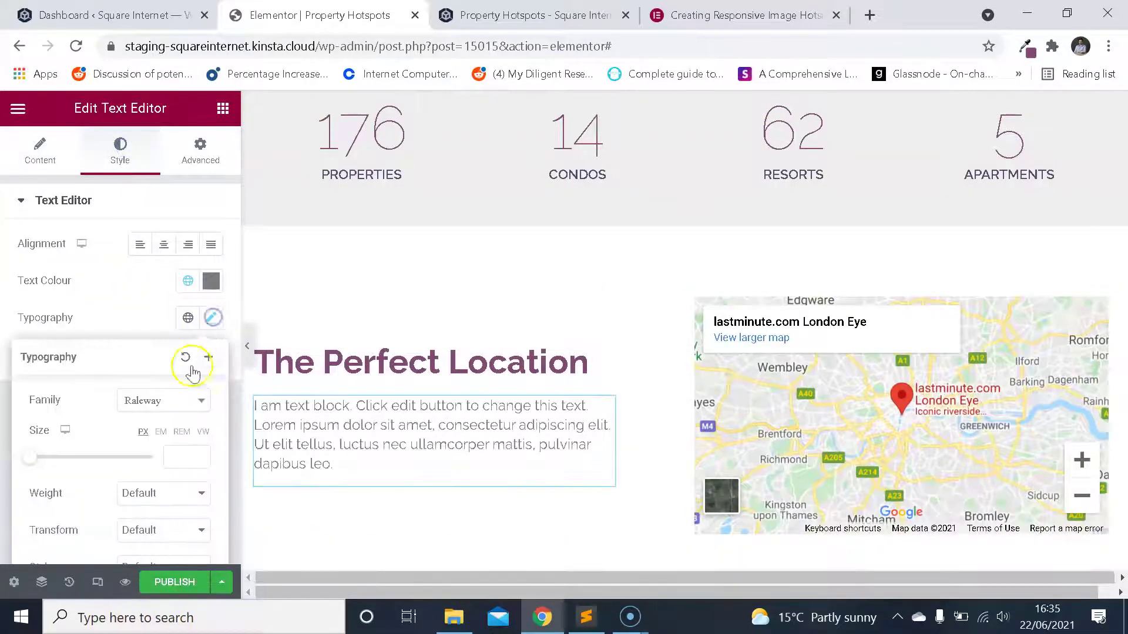
{"action": "scroll", "coordinate": [353, 332], "scroll_direction": "up", "scroll_amount": 3}
{"action": "scroll", "coordinate": [374, 334], "scroll_direction": "up", "scroll_amount": 2}
{"action": "scroll", "coordinate": [324, 382], "scroll_direction": "down", "scroll_amount": 2}
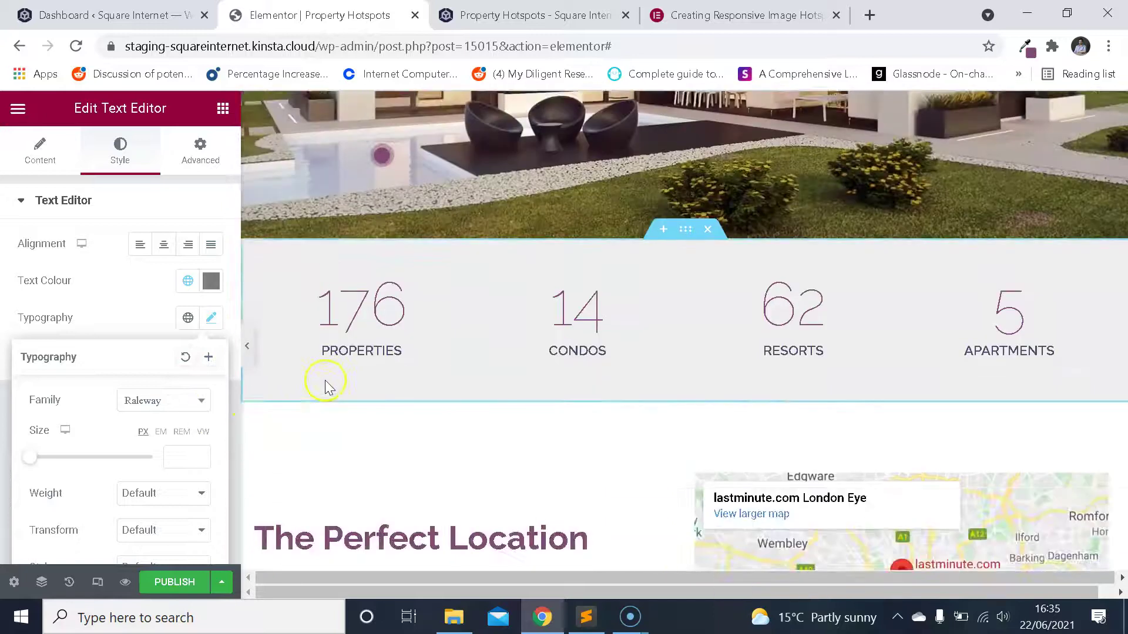
{"action": "scroll", "coordinate": [360, 352], "scroll_direction": "up", "scroll_amount": 2}
- Set the hotspot tooltip typography font family to Raleway and close the popover
{"action": "left_click", "coordinate": [383, 249]}
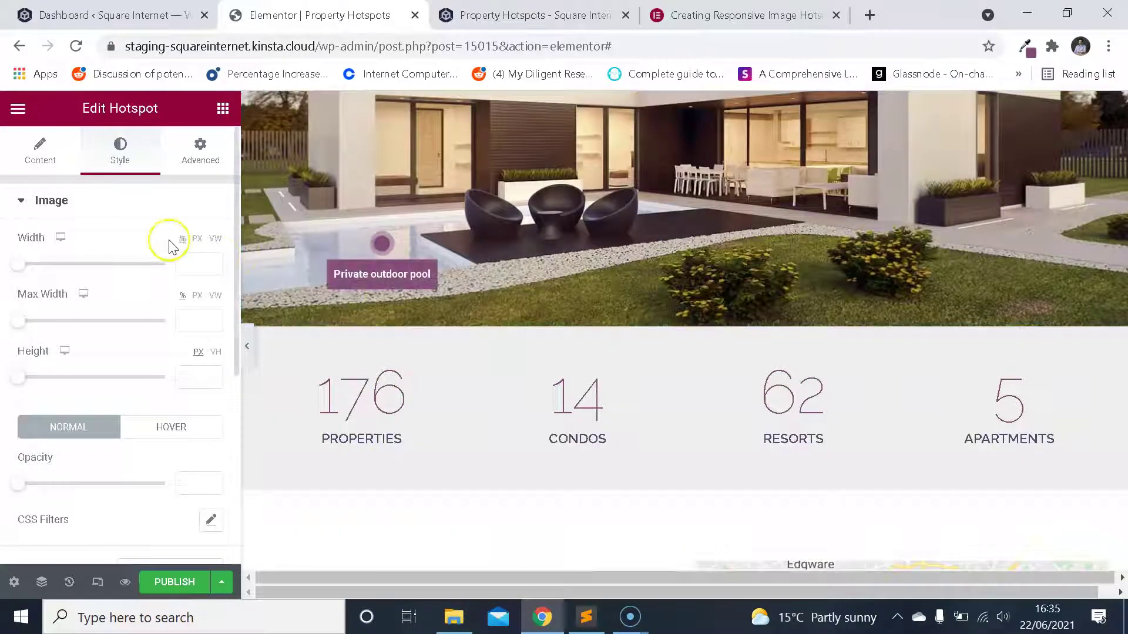
{"action": "scroll", "coordinate": [166, 258], "scroll_direction": "down", "scroll_amount": 5}
{"action": "left_click", "coordinate": [110, 443]}
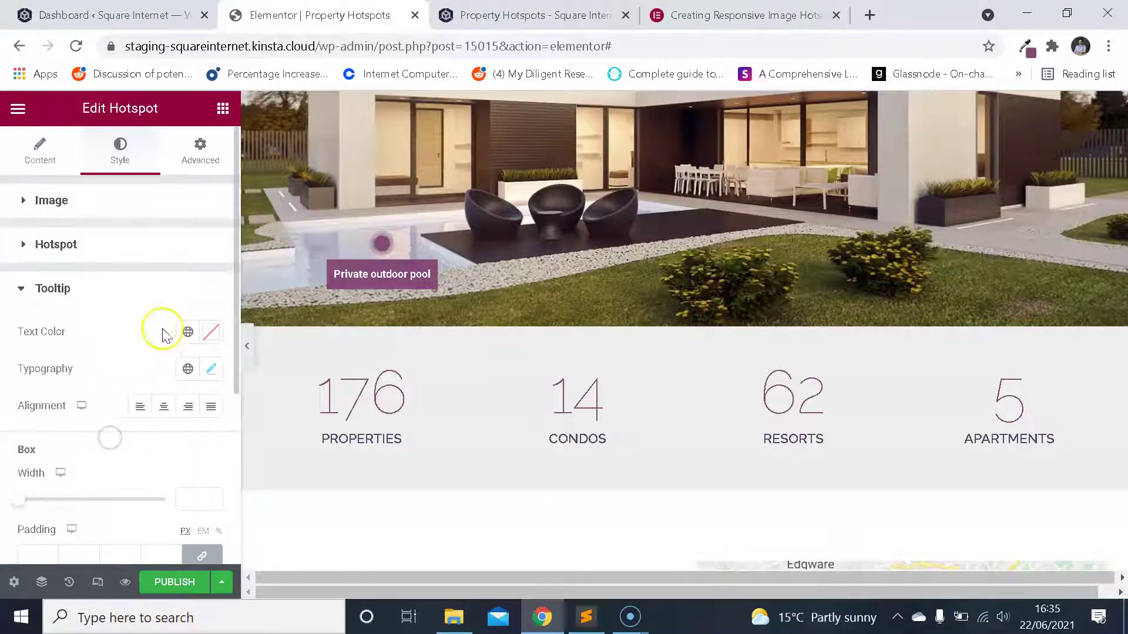
{"action": "left_click", "coordinate": [211, 368]}
{"action": "left_click", "coordinate": [161, 457]}
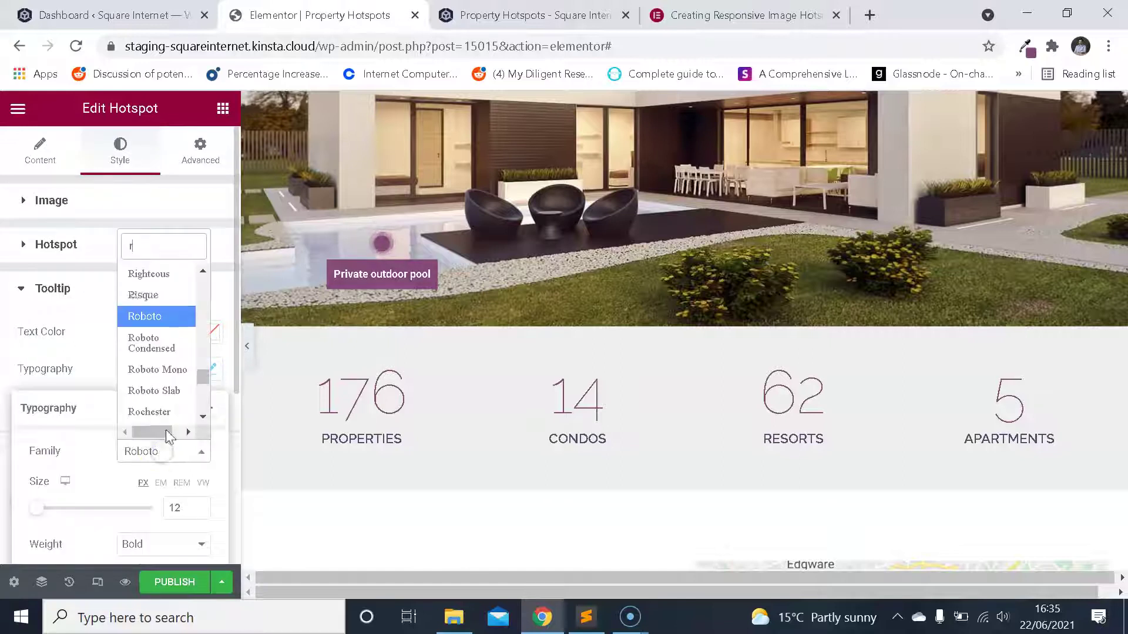
{"action": "type", "text": "rale"}
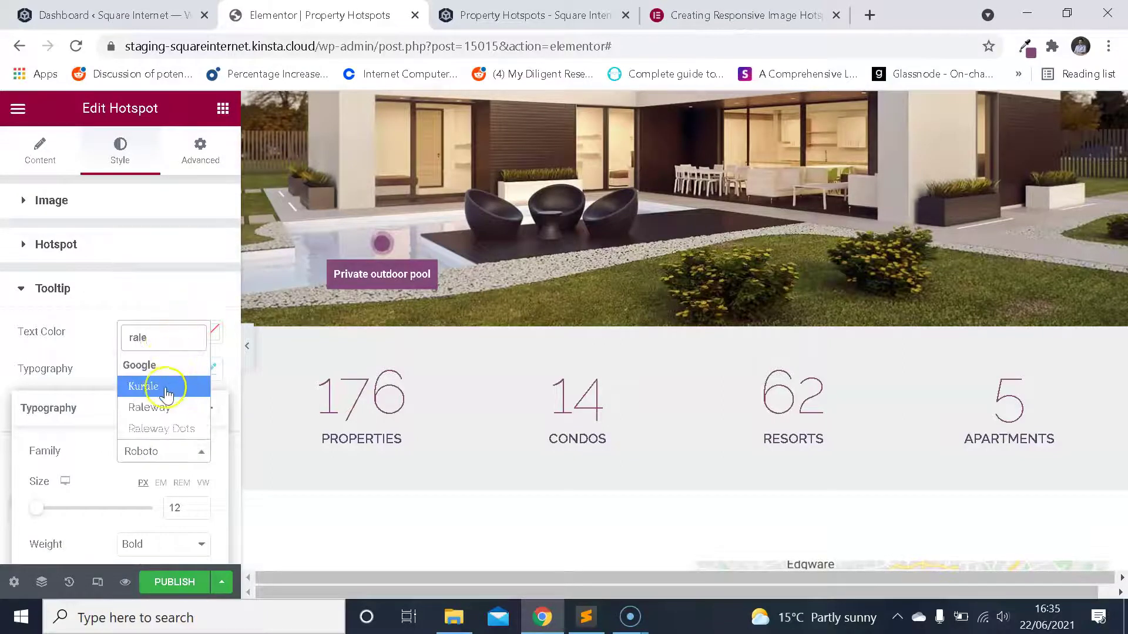
{"action": "left_click", "coordinate": [165, 406]}
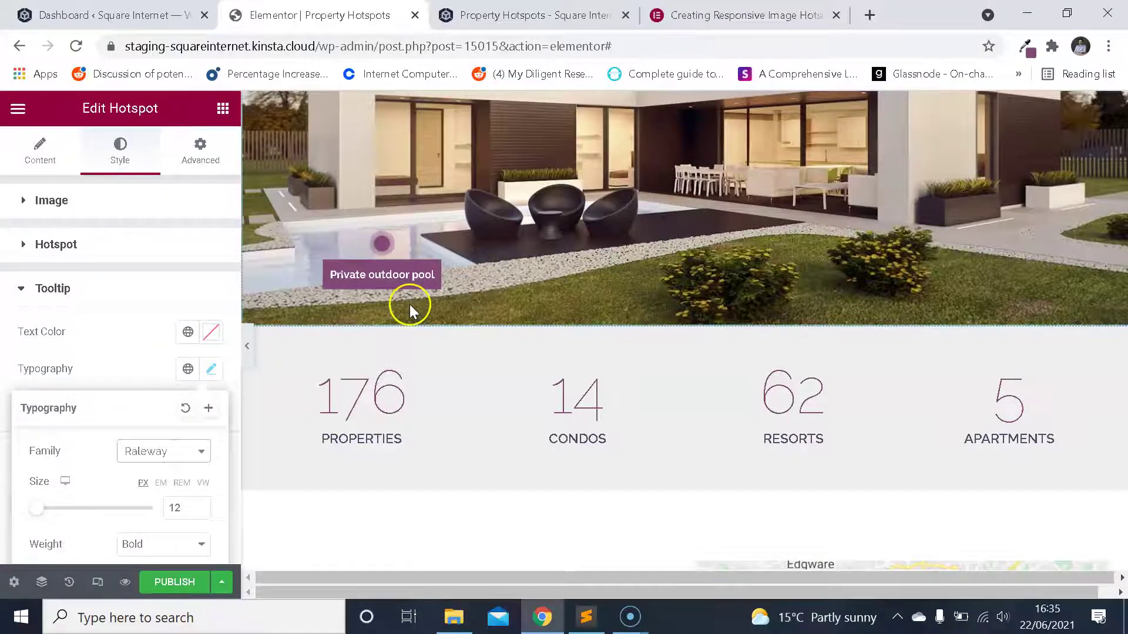
{"action": "scroll", "coordinate": [410, 309], "scroll_direction": "up", "scroll_amount": 1}
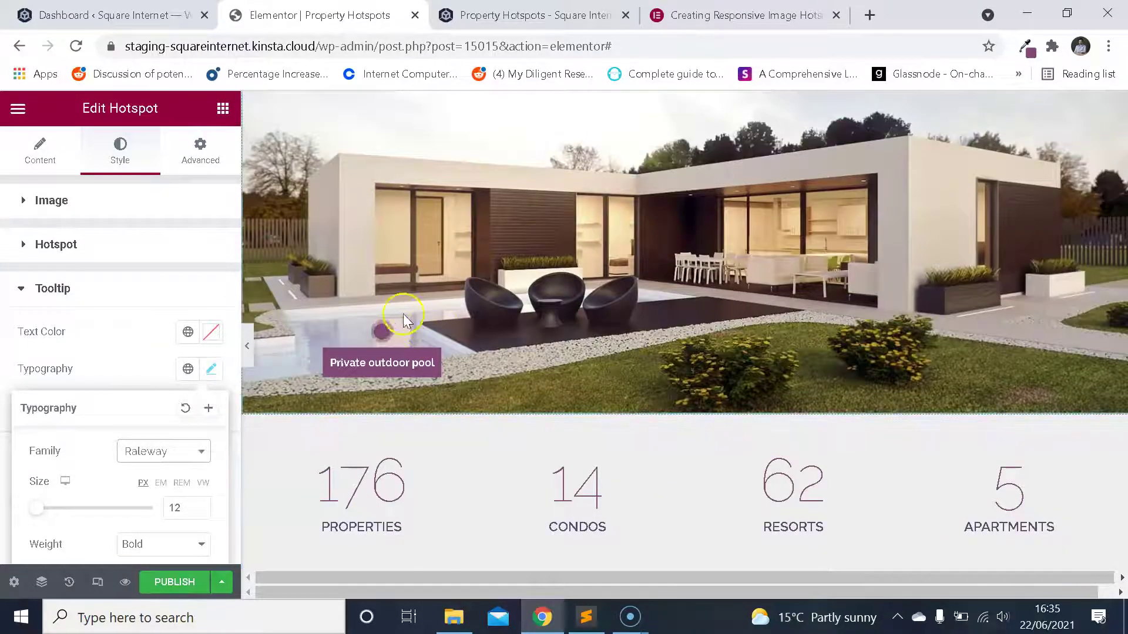
{"action": "scroll", "coordinate": [333, 346], "scroll_direction": "down", "scroll_amount": 3}
{"action": "scroll", "coordinate": [393, 337], "scroll_direction": "up", "scroll_amount": 1}
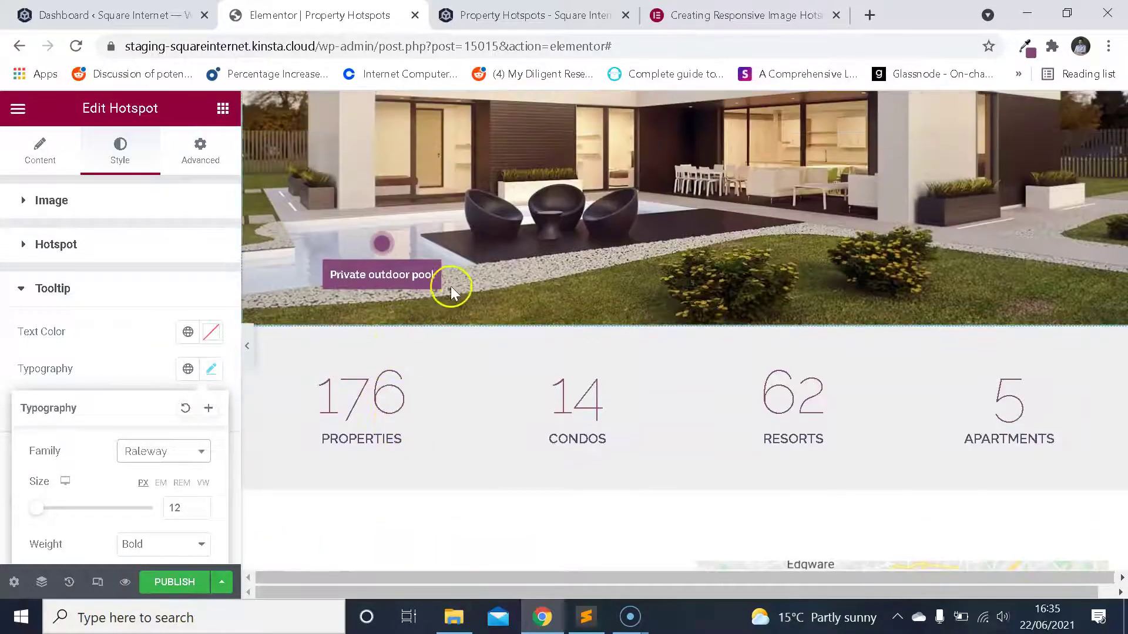
{"action": "scroll", "coordinate": [450, 288], "scroll_direction": "up", "scroll_amount": 2}
{"action": "scroll", "coordinate": [447, 299], "scroll_direction": "up", "scroll_amount": 2}
{"action": "scroll", "coordinate": [449, 303], "scroll_direction": "down", "scroll_amount": 5}
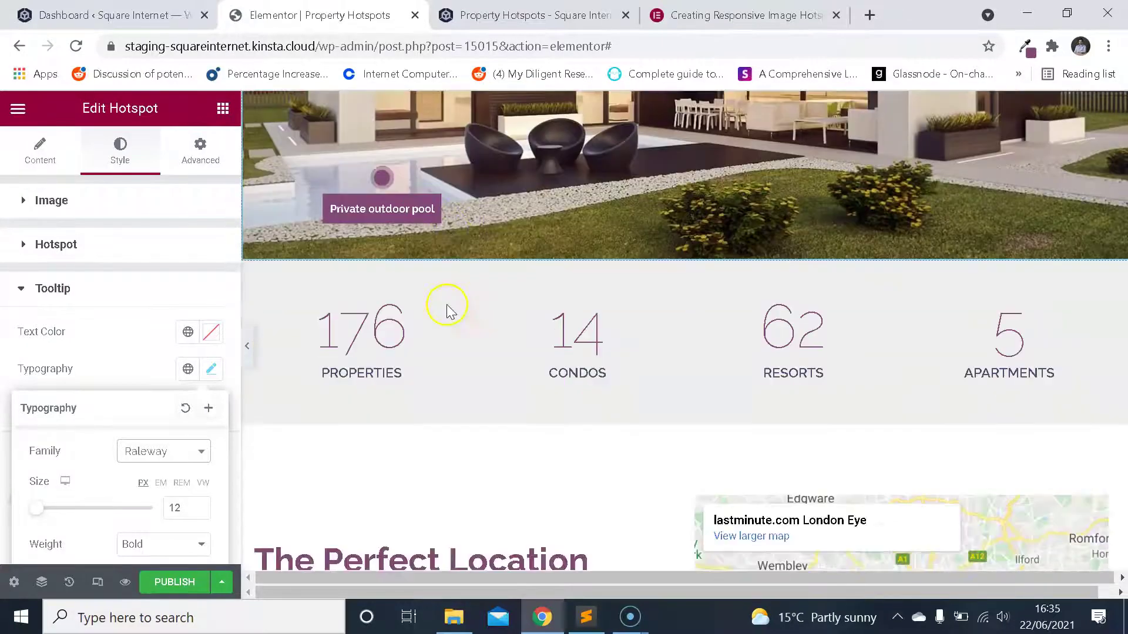
{"action": "scroll", "coordinate": [452, 311], "scroll_direction": "down", "scroll_amount": 3}
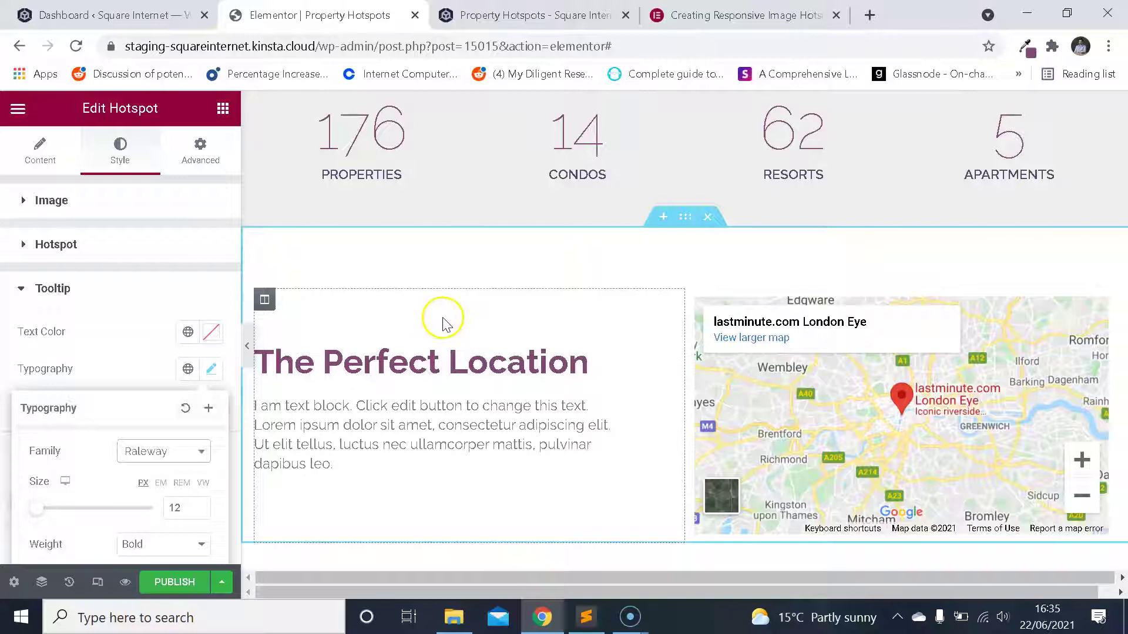
{"action": "scroll", "coordinate": [447, 320], "scroll_direction": "down", "scroll_amount": 1}
{"action": "scroll", "coordinate": [439, 326], "scroll_direction": "up", "scroll_amount": 1}
{"action": "scroll", "coordinate": [488, 353], "scroll_direction": "down", "scroll_amount": 6}
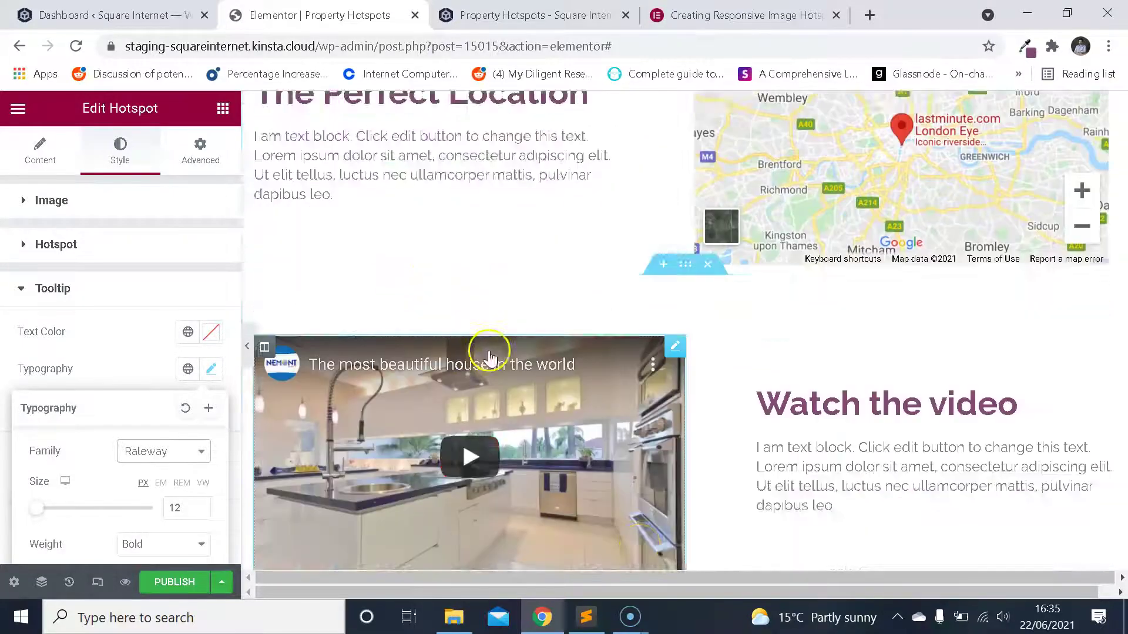
{"action": "scroll", "coordinate": [627, 373], "scroll_direction": "up", "scroll_amount": 8}
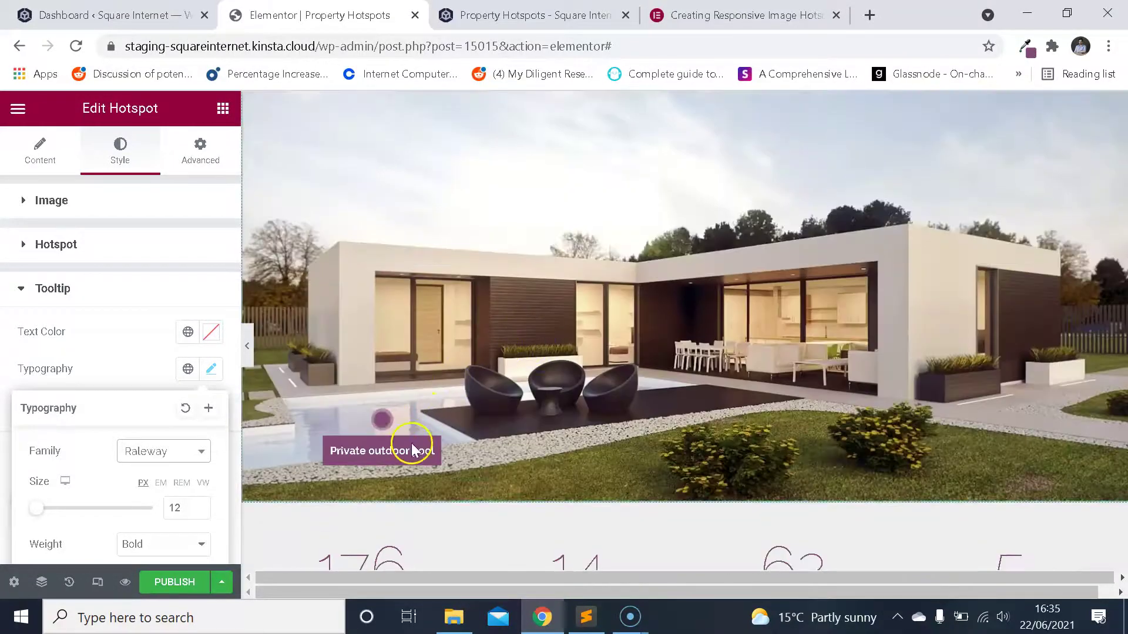
{"action": "left_click", "coordinate": [143, 365]}
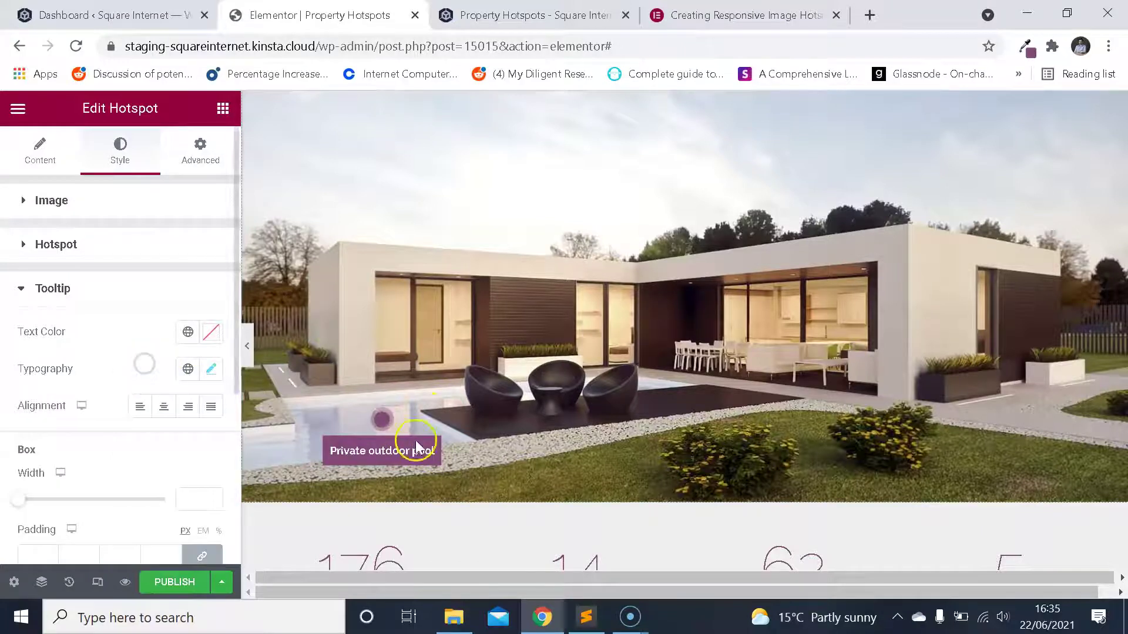
{"action": "scroll", "coordinate": [108, 380], "scroll_direction": "down", "scroll_amount": 5}
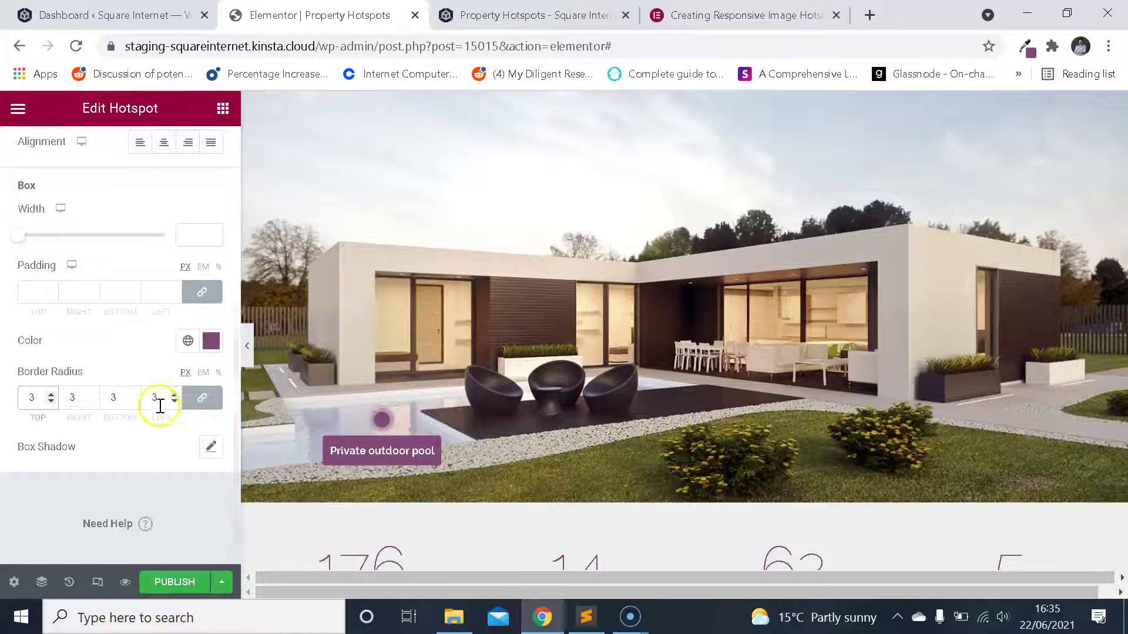
{"action": "left_click", "coordinate": [125, 583]}
{"action": "left_click", "coordinate": [520, 10]}
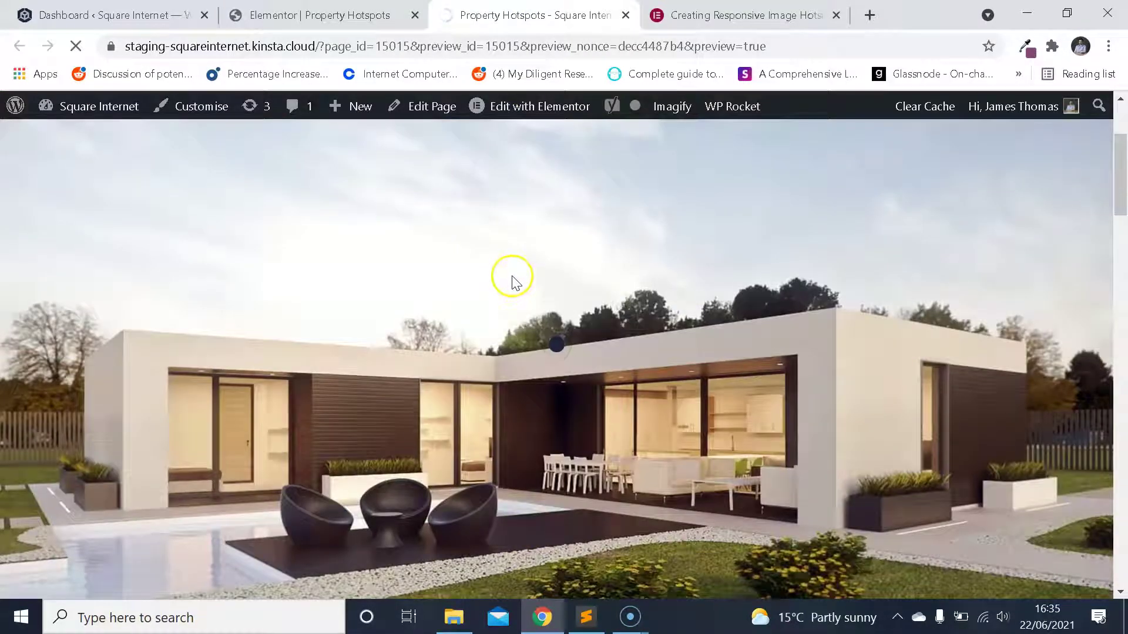
{"action": "scroll", "coordinate": [488, 264], "scroll_direction": "down", "scroll_amount": 5}
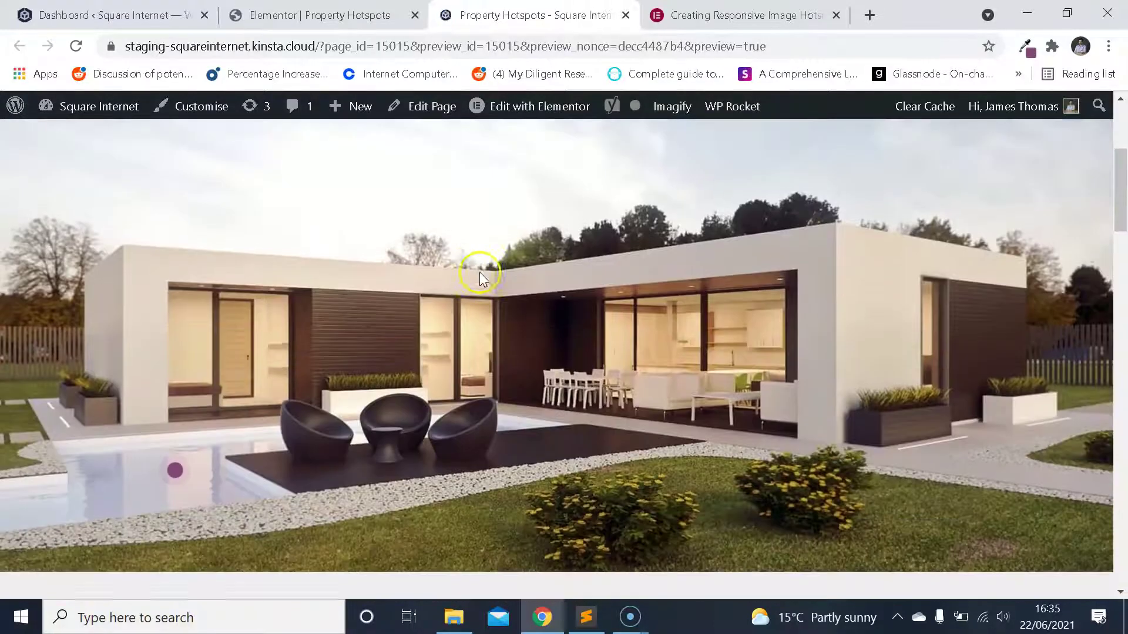
{"action": "scroll", "coordinate": [395, 324], "scroll_direction": "down", "scroll_amount": 3}
{"action": "scroll", "coordinate": [410, 329], "scroll_direction": "up", "scroll_amount": 8}
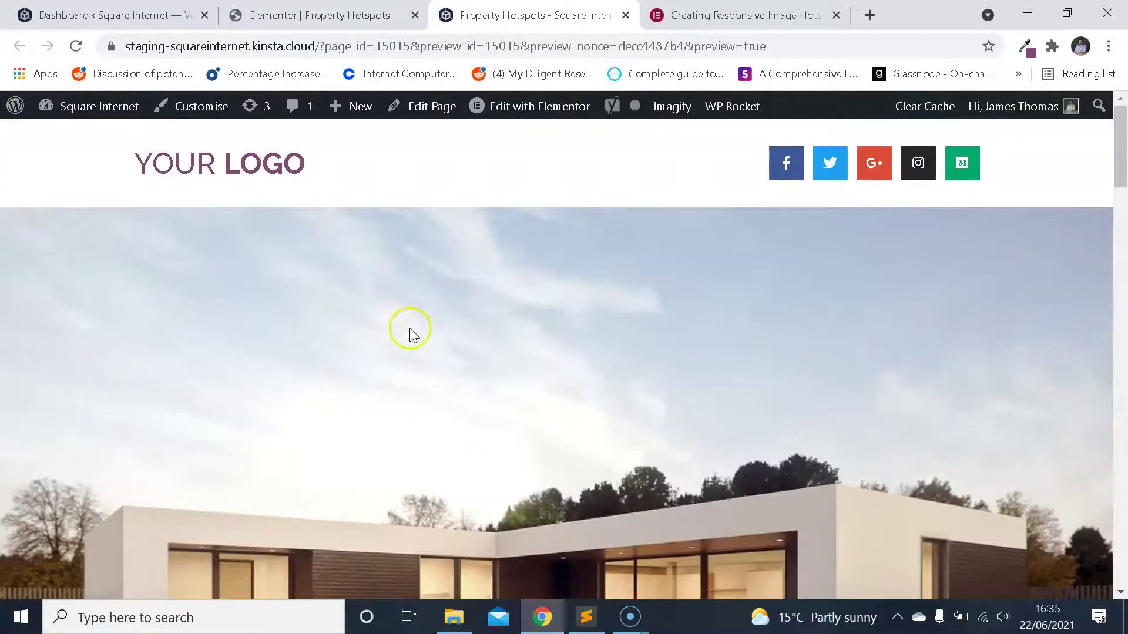
{"action": "scroll", "coordinate": [406, 308], "scroll_direction": "down", "scroll_amount": 8}
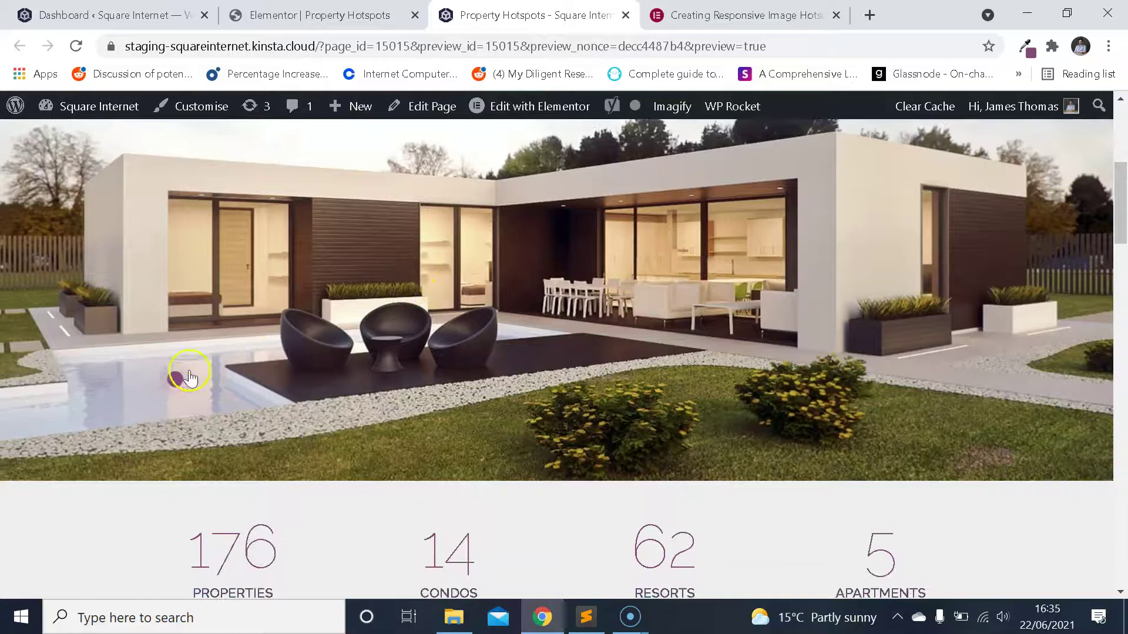
{"action": "left_click", "coordinate": [177, 381]}
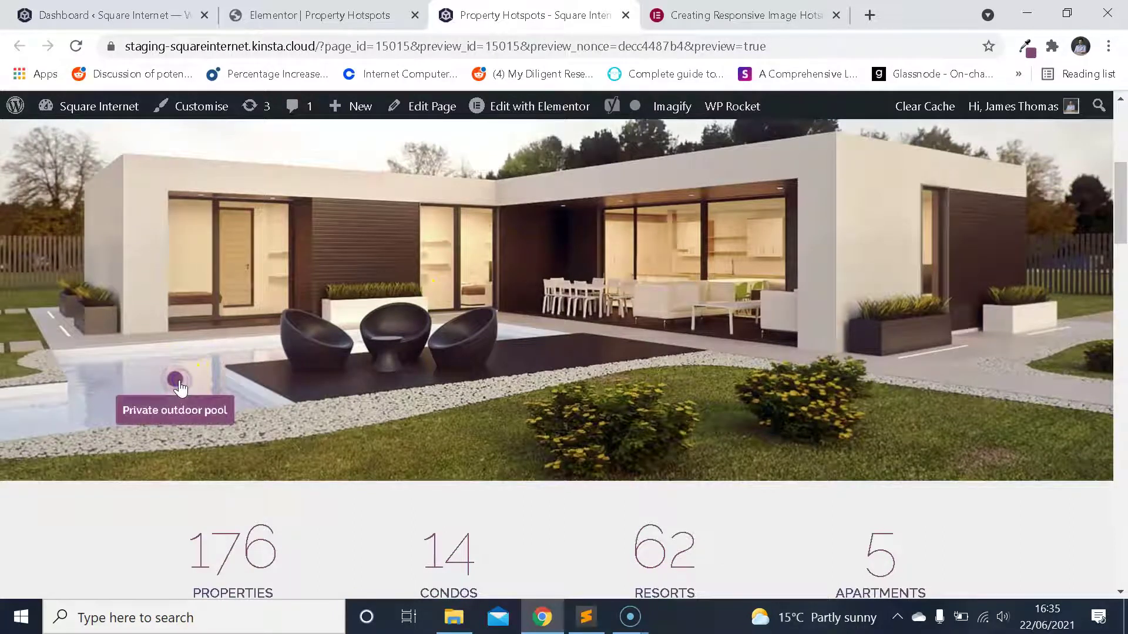
{"action": "left_click", "coordinate": [320, 15]}
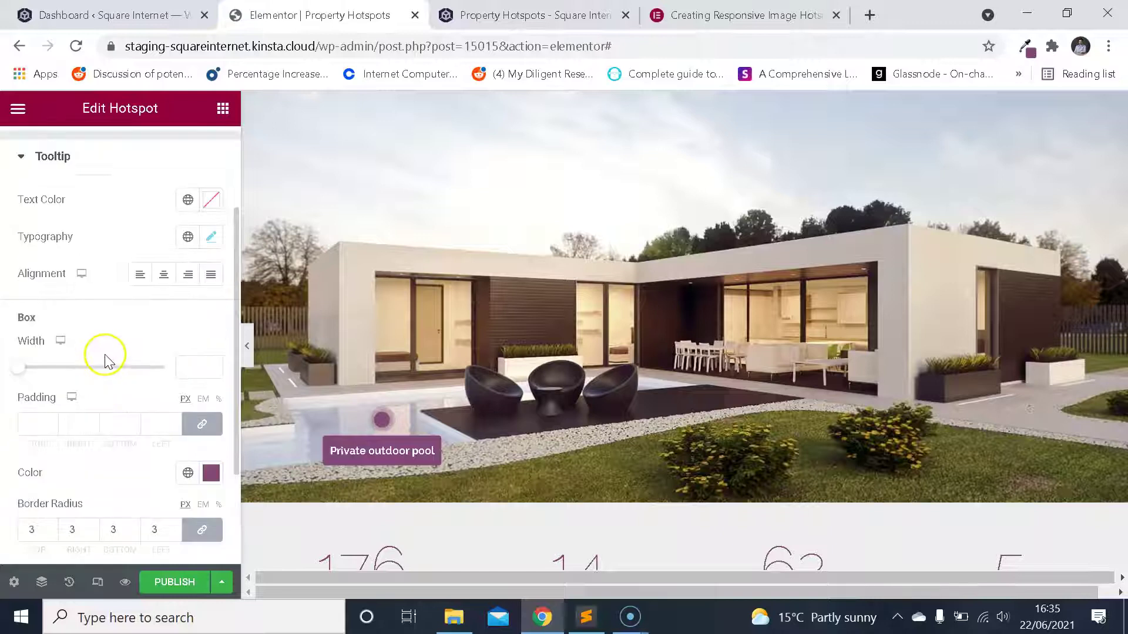
- Change the tooltip Trigger from Click to Hover and open the live preview
{"action": "scroll", "coordinate": [105, 360], "scroll_direction": "up", "scroll_amount": 2}
{"action": "left_click", "coordinate": [40, 152]}
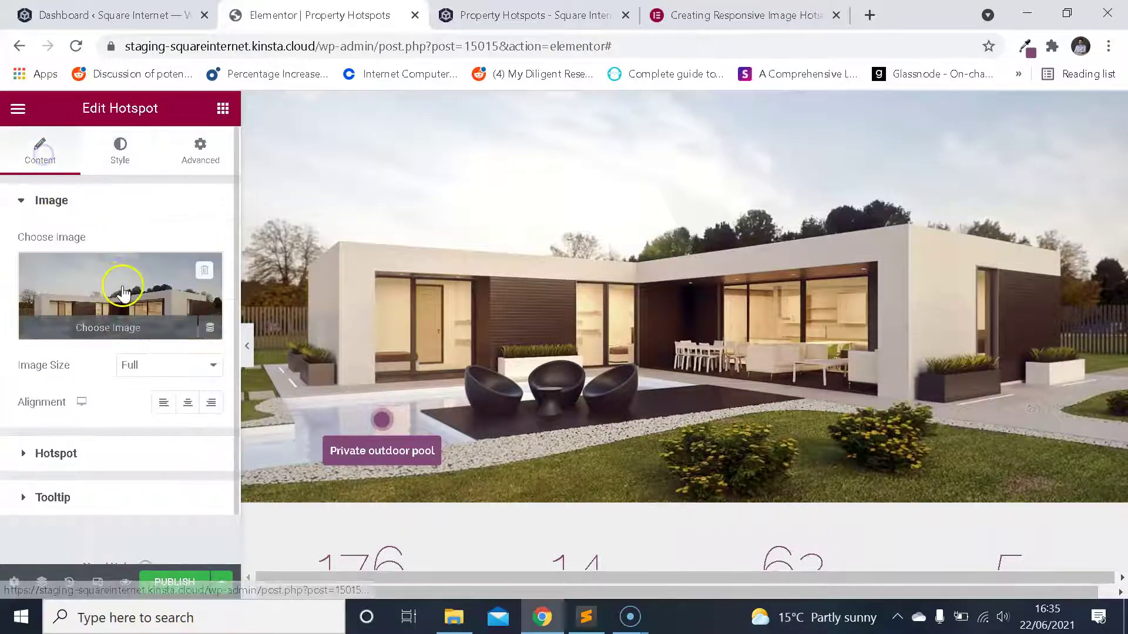
{"action": "scroll", "coordinate": [101, 405], "scroll_direction": "down", "scroll_amount": 1}
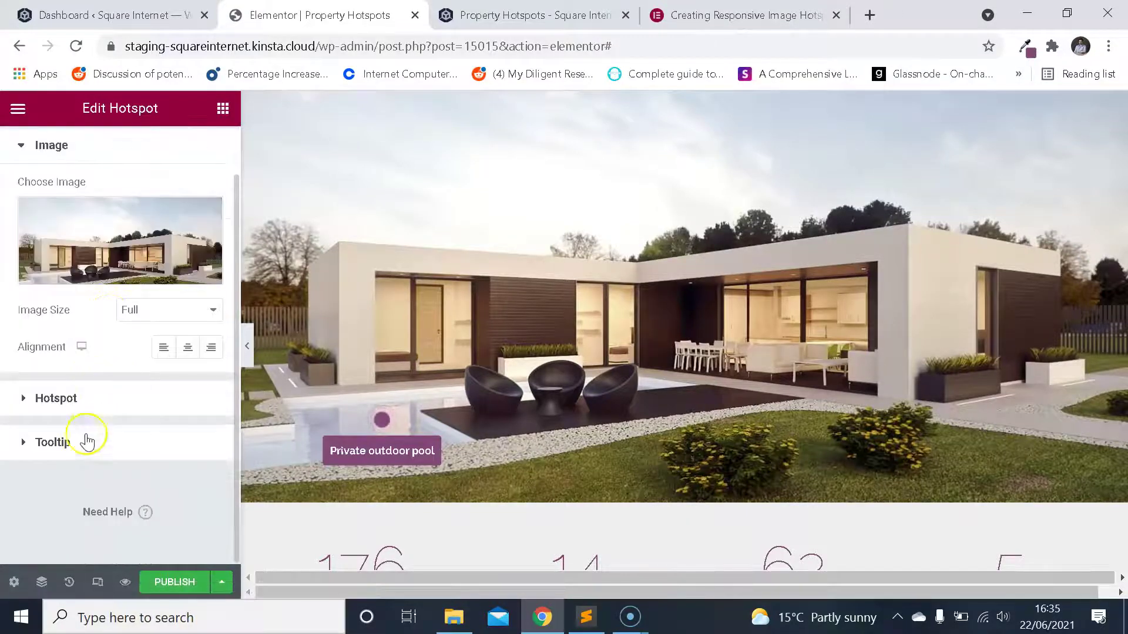
{"action": "left_click", "coordinate": [91, 401]}
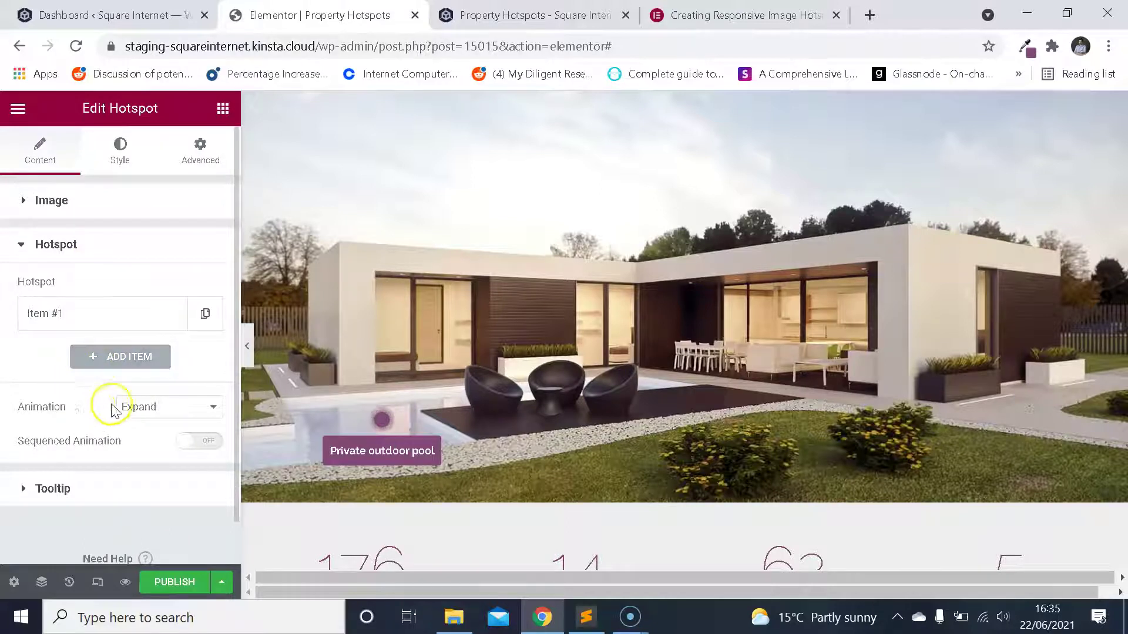
{"action": "left_click", "coordinate": [77, 491]}
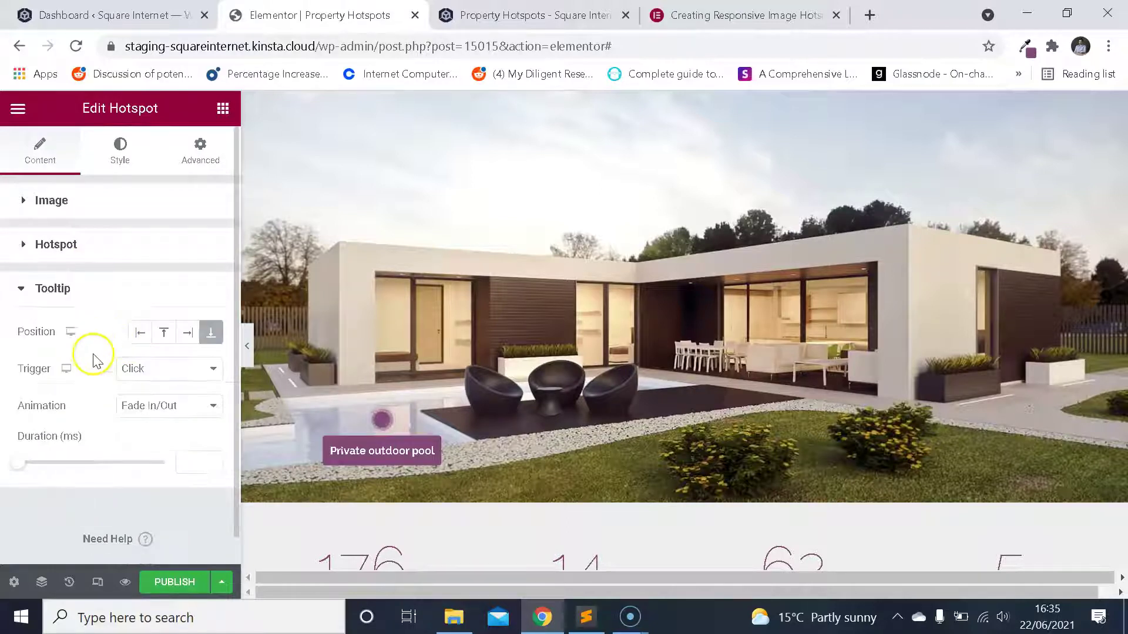
{"action": "left_click", "coordinate": [167, 372]}
{"action": "left_click", "coordinate": [155, 388]}
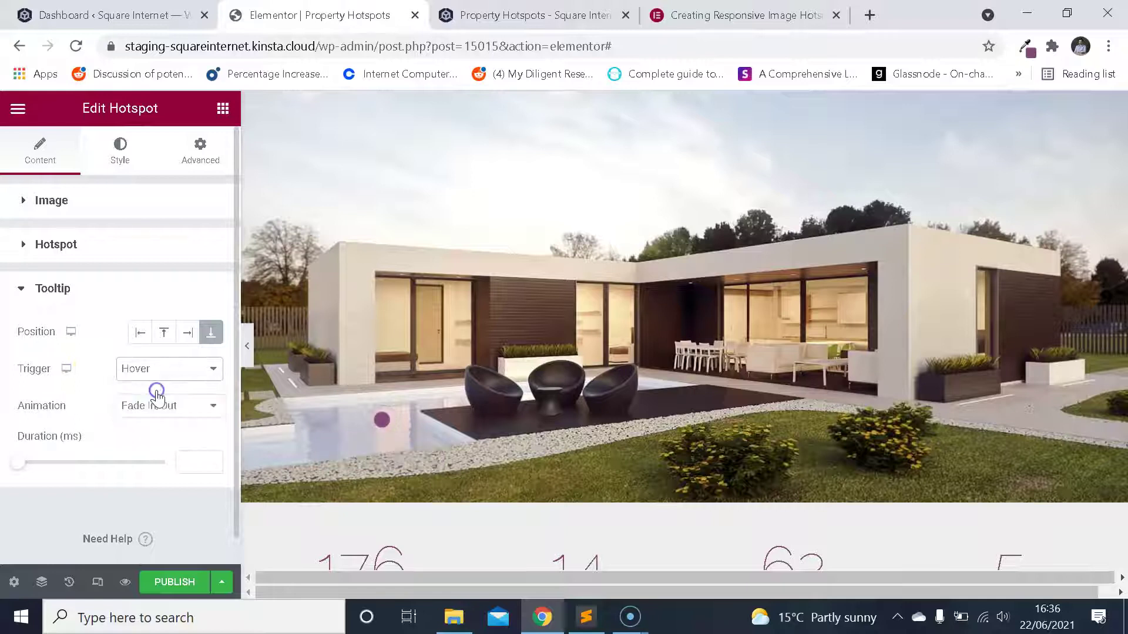
{"action": "left_click", "coordinate": [529, 15]}
{"action": "key", "text": "ctrl+shift+Tab"}
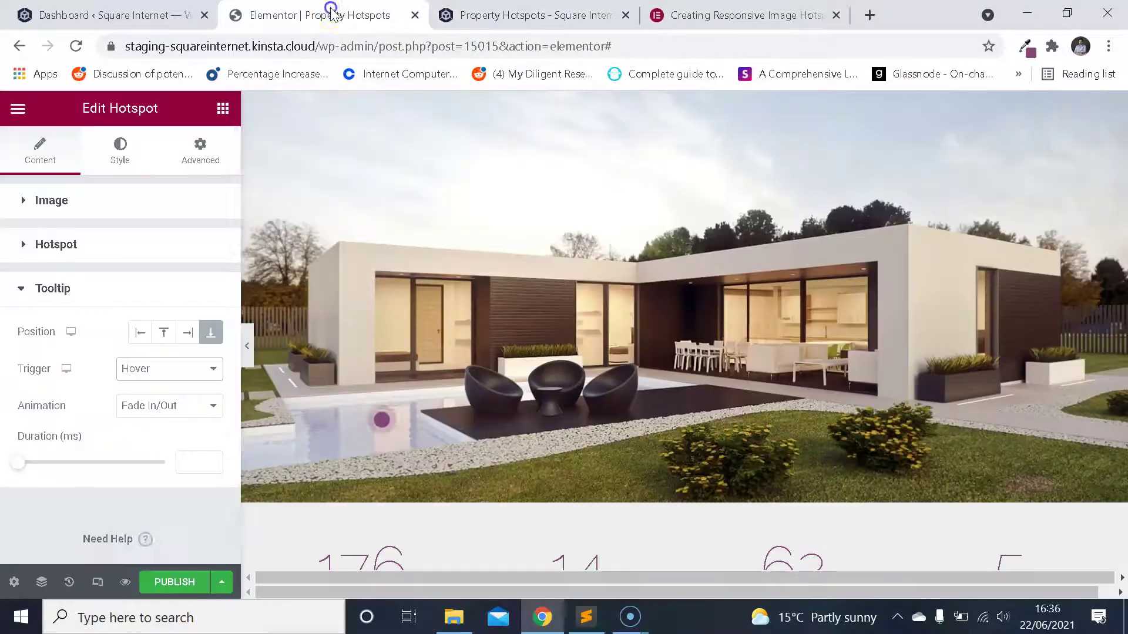
{"action": "left_click", "coordinate": [118, 584]}
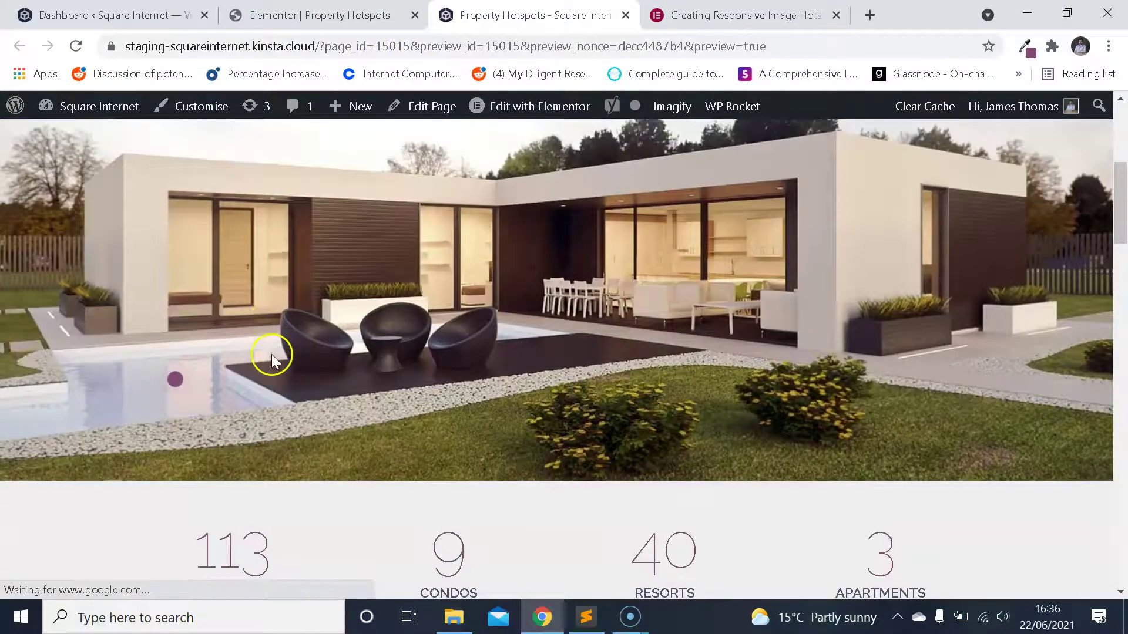
- Check the pool's 'Private outdoor pool' tooltip in the preview, then return to the 'Elementor | Property Hotspots' tab
{"action": "mouse_move", "coordinate": [173, 381]}
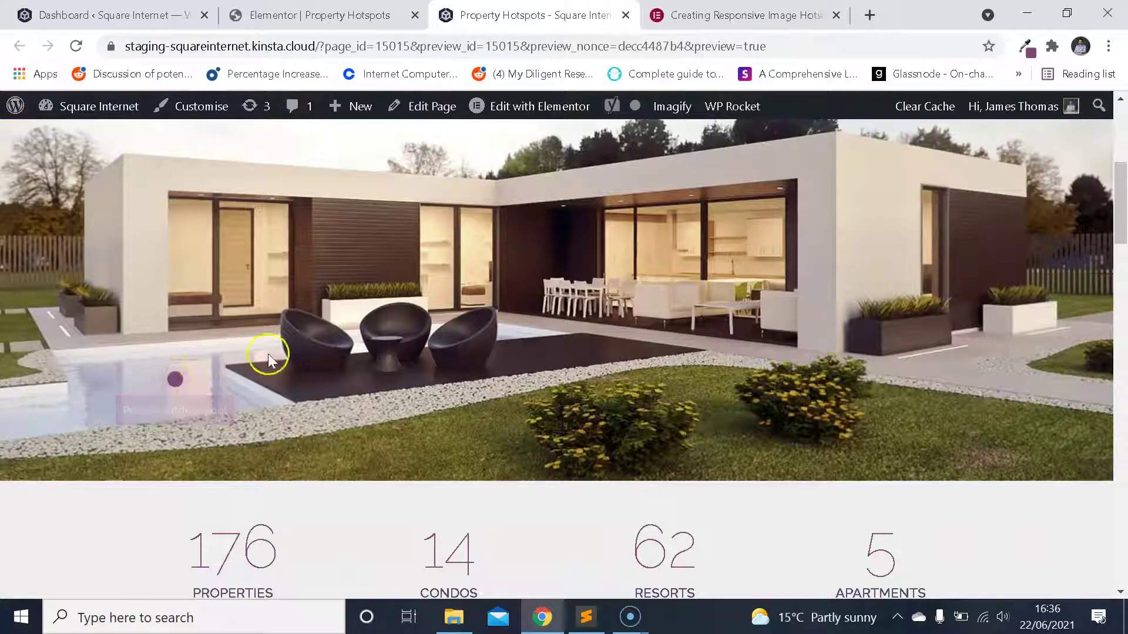
{"action": "scroll", "coordinate": [204, 337], "scroll_direction": "up", "scroll_amount": 2}
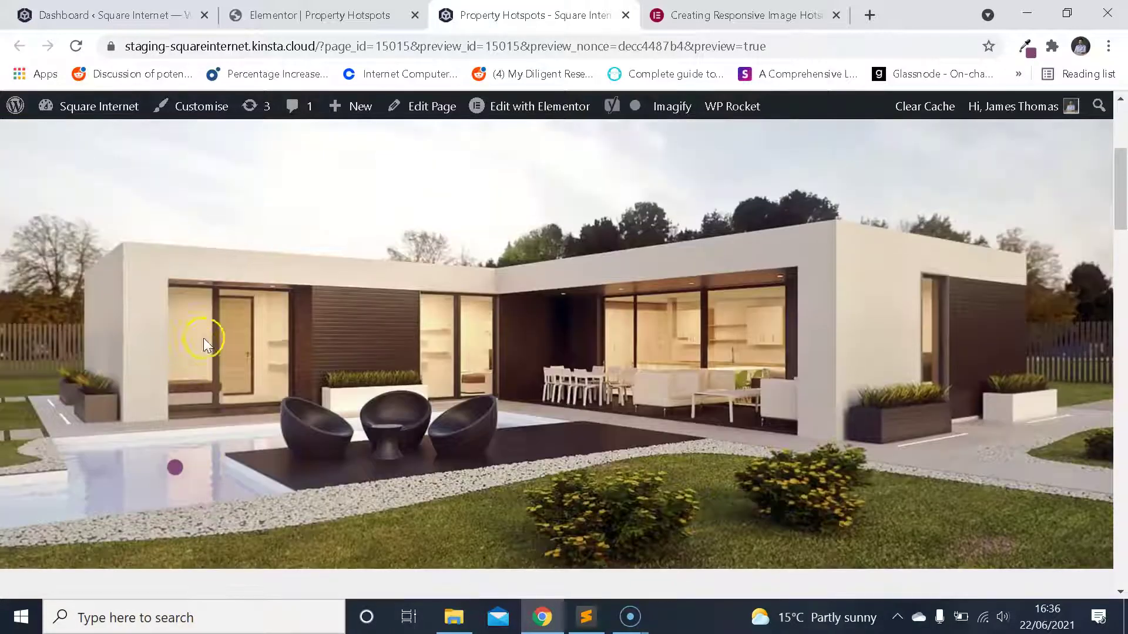
{"action": "scroll", "coordinate": [203, 337], "scroll_direction": "down", "scroll_amount": 2}
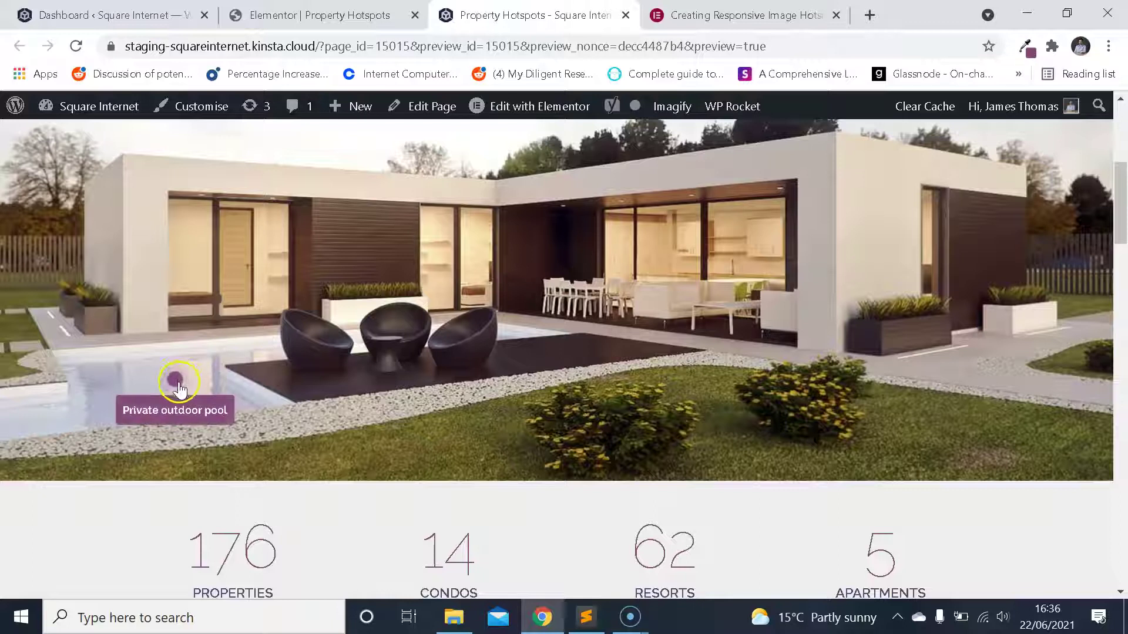
{"action": "scroll", "coordinate": [179, 388], "scroll_direction": "up", "scroll_amount": 5}
{"action": "scroll", "coordinate": [239, 211], "scroll_direction": "down", "scroll_amount": 5}
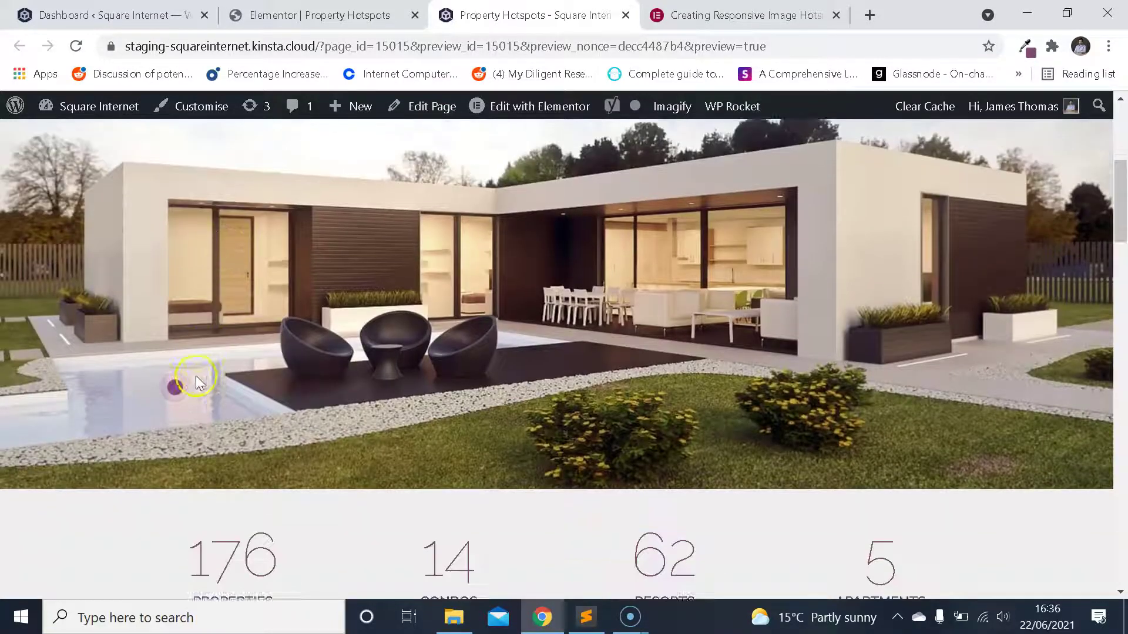
{"action": "scroll", "coordinate": [298, 411], "scroll_direction": "down", "scroll_amount": 5}
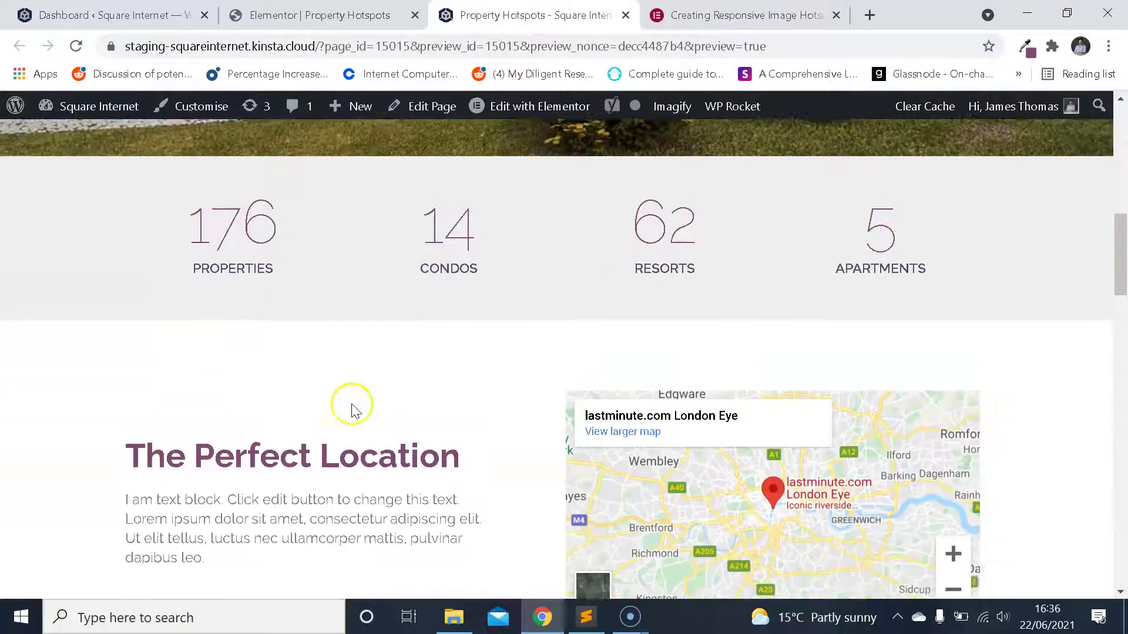
{"action": "scroll", "coordinate": [290, 344], "scroll_direction": "up", "scroll_amount": 5}
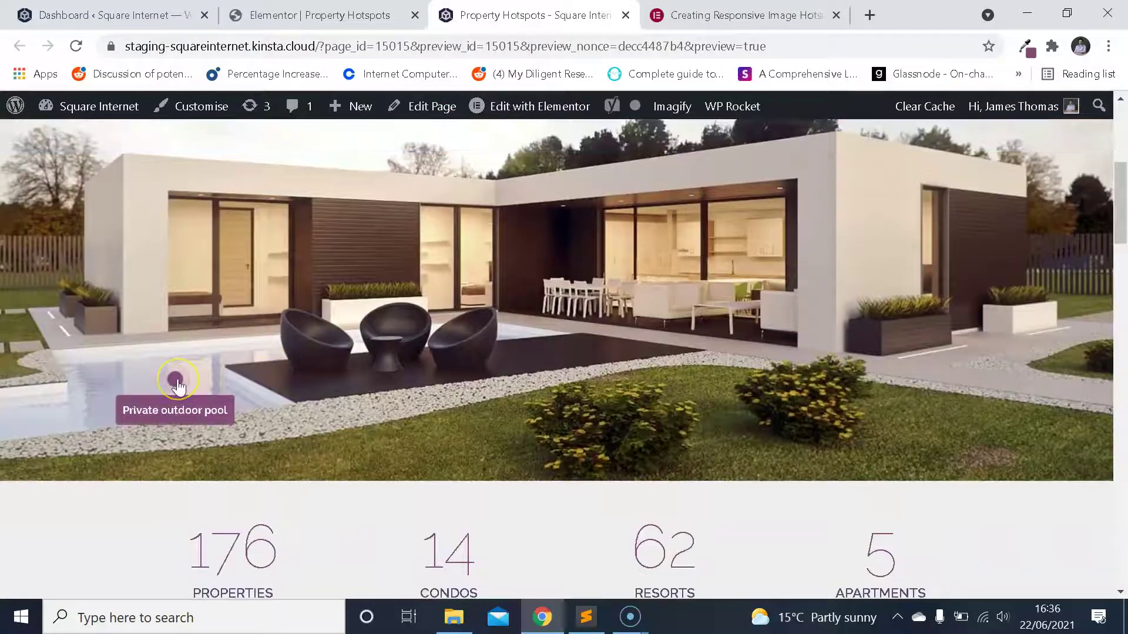
{"action": "scroll", "coordinate": [299, 337], "scroll_direction": "down", "scroll_amount": 1}
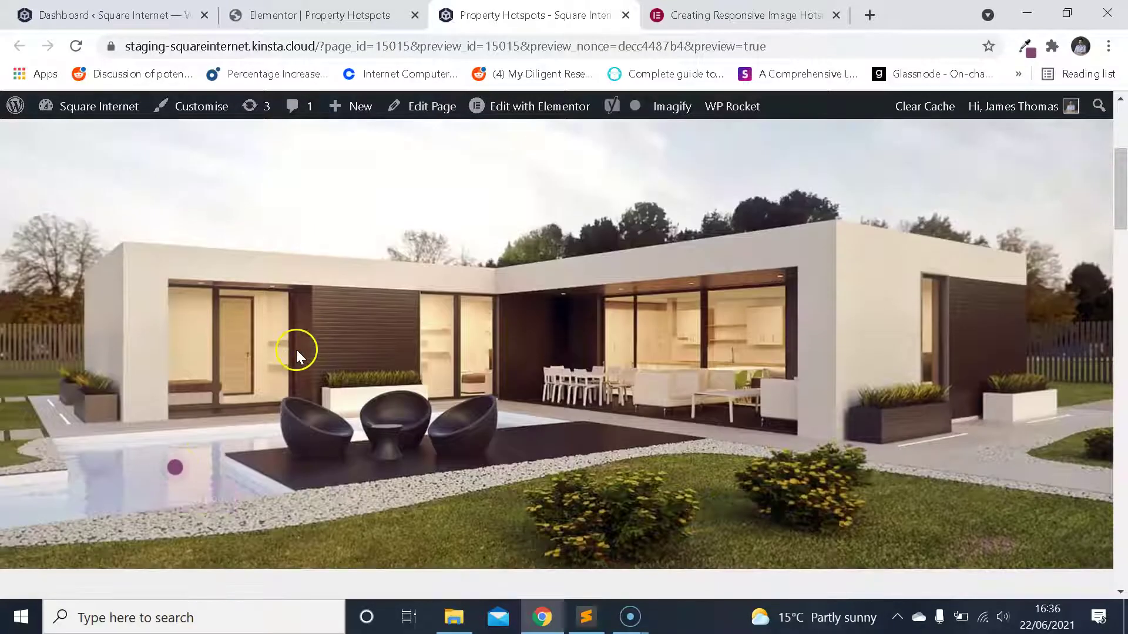
{"action": "scroll", "coordinate": [296, 350], "scroll_direction": "up", "scroll_amount": 1}
{"action": "left_click", "coordinate": [320, 15]}
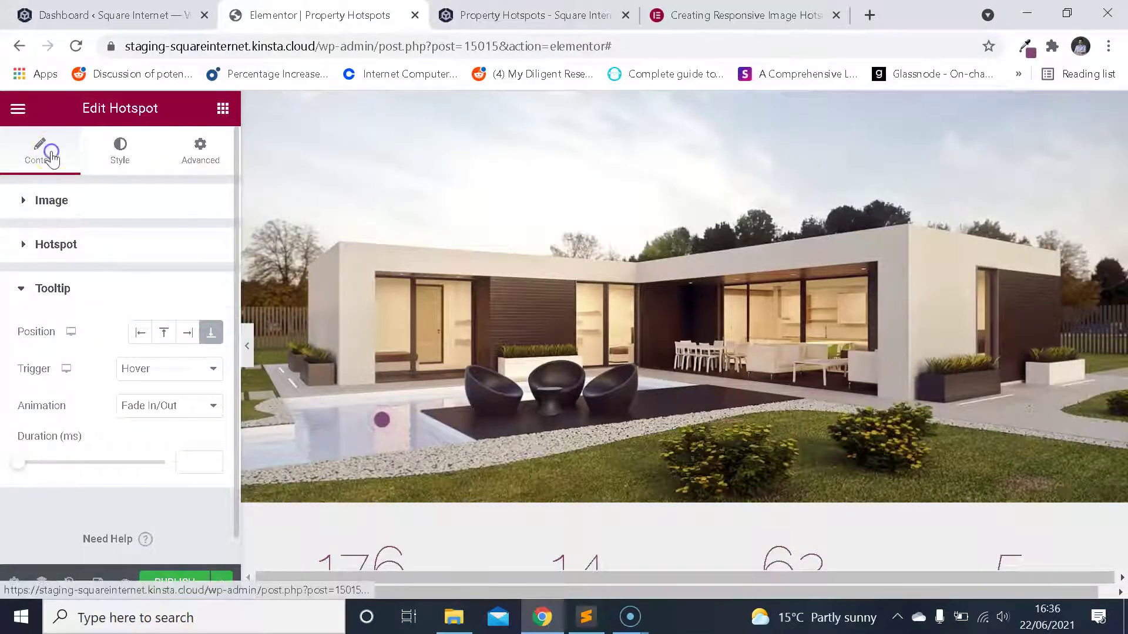
- Switch Item #1's Position settings to Mobile with horizontal offset 10 and vertical 90
{"action": "left_click", "coordinate": [87, 244]}
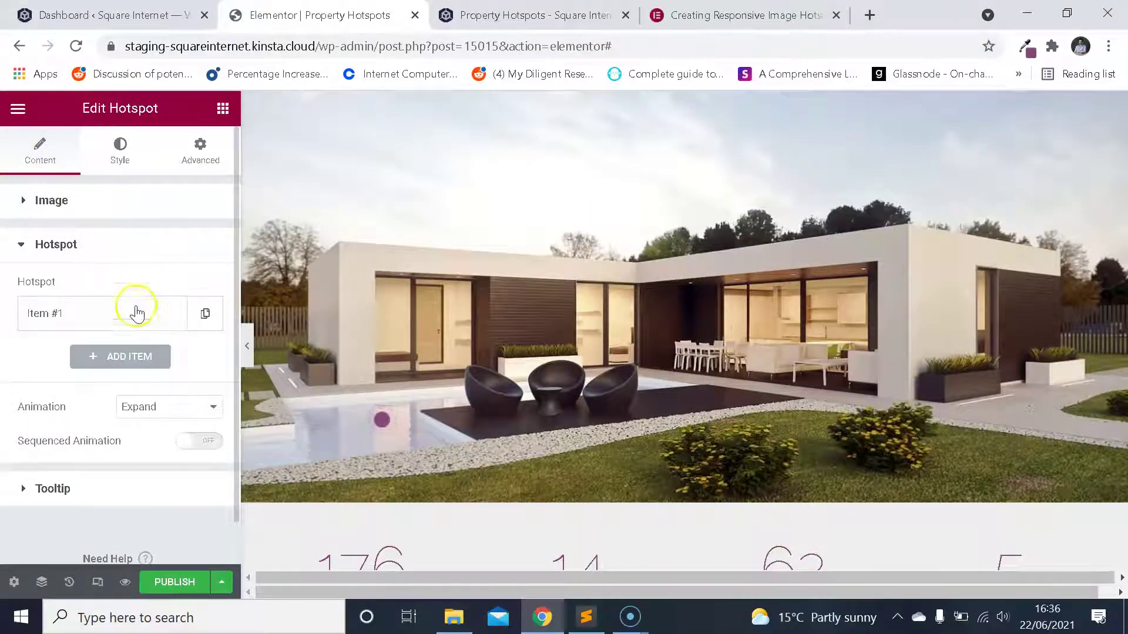
{"action": "left_click", "coordinate": [136, 311]}
{"action": "left_click", "coordinate": [171, 358]}
{"action": "scroll", "coordinate": [147, 252], "scroll_direction": "down", "scroll_amount": 2}
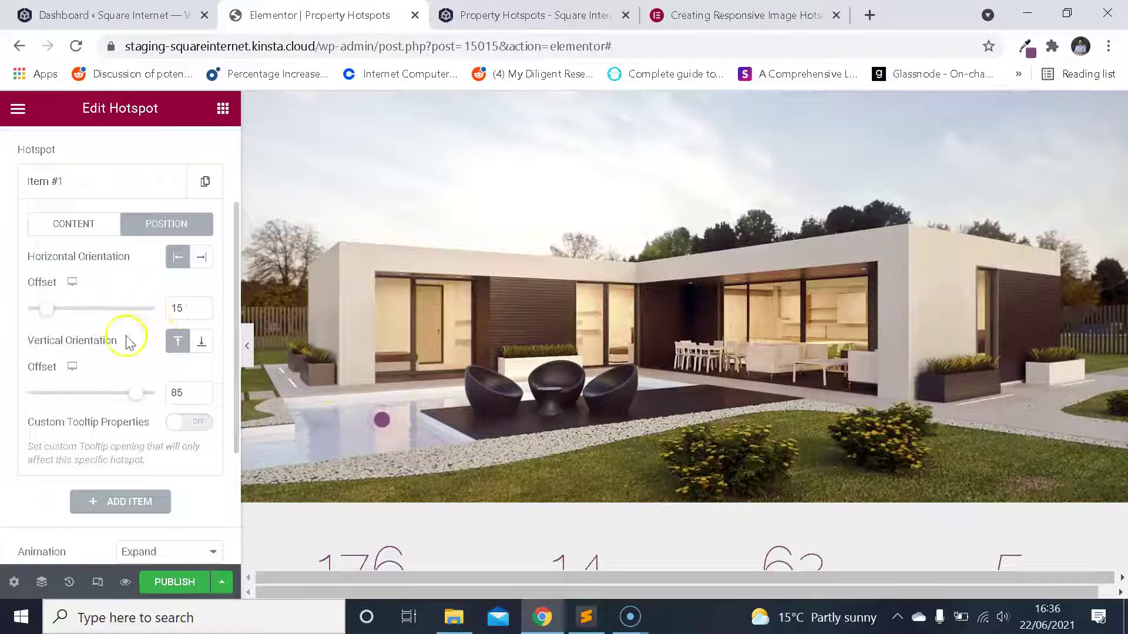
{"action": "mouse_move", "coordinate": [72, 283]}
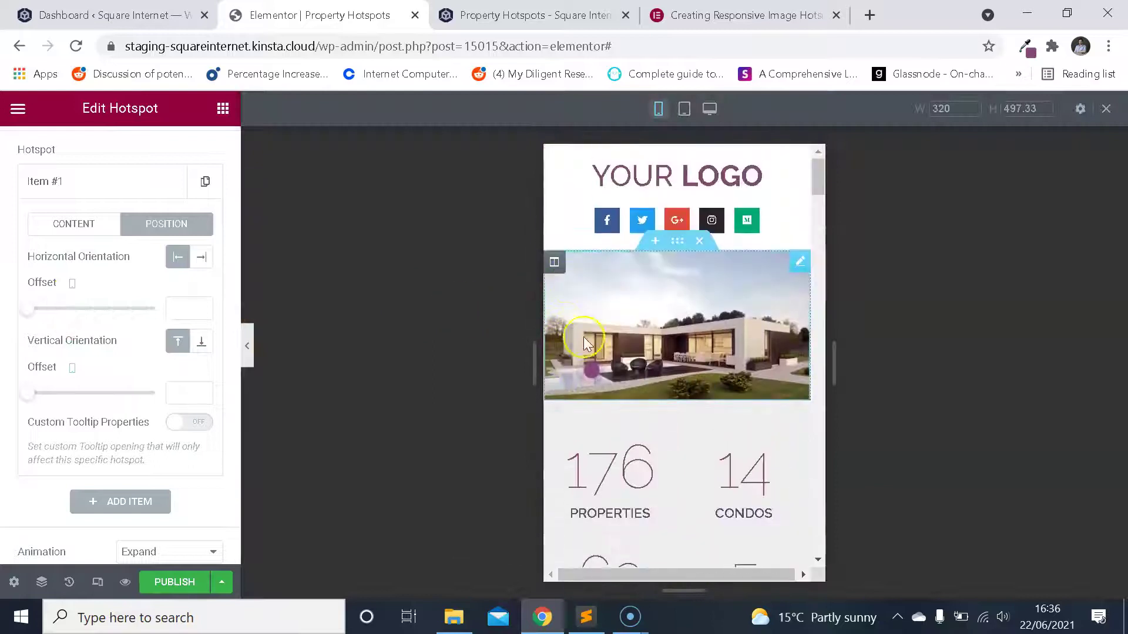
{"action": "left_click", "coordinate": [598, 372]}
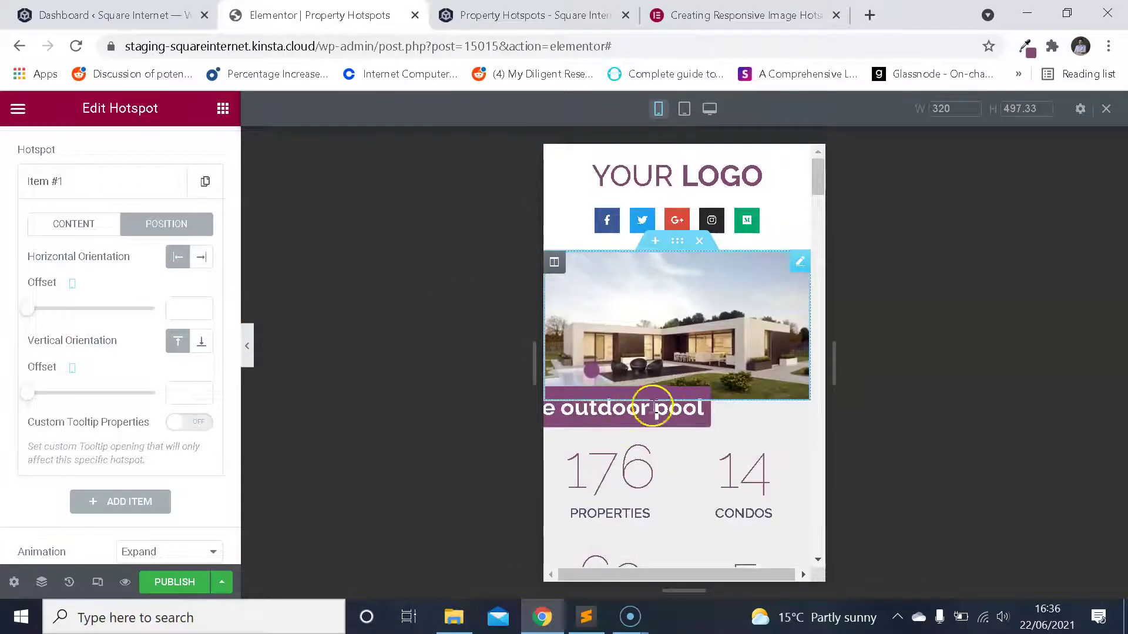
{"action": "mouse_move", "coordinate": [598, 376]}
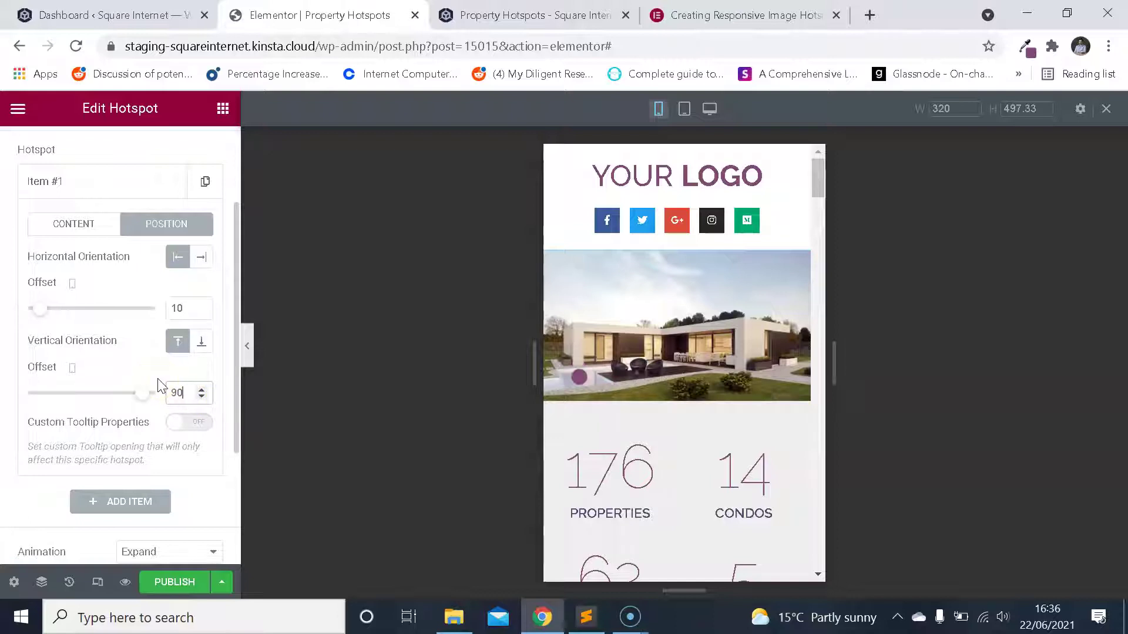
{"action": "scroll", "coordinate": [156, 307], "scroll_direction": "up", "scroll_amount": 2}
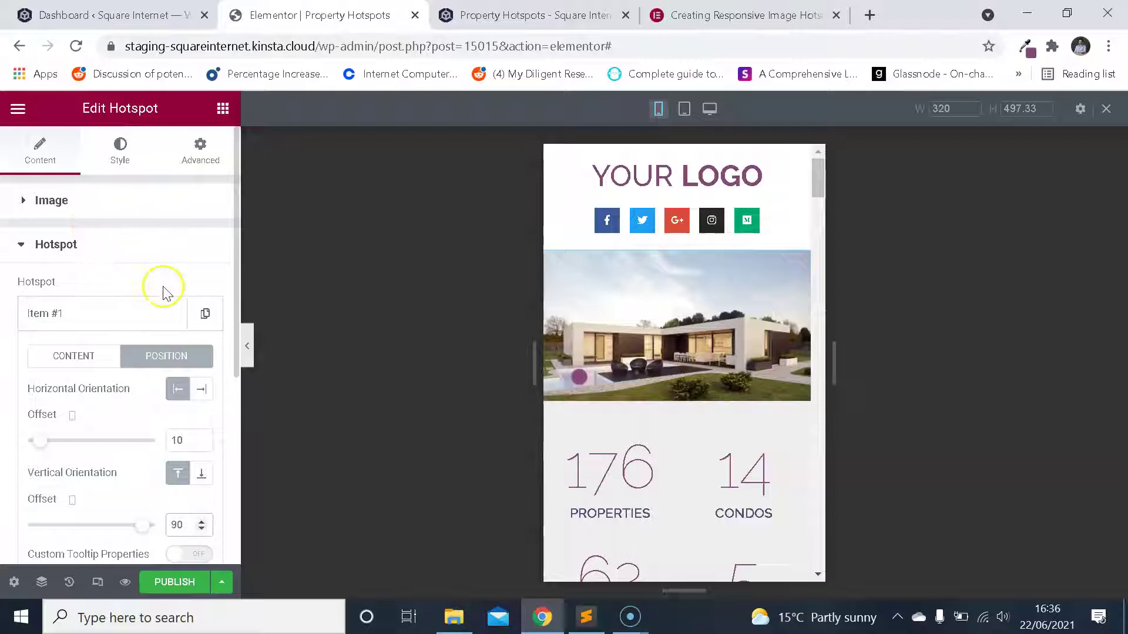
- Expand the Hotspot section on the widget's Style tab
{"action": "left_click", "coordinate": [121, 152]}
{"action": "scroll", "coordinate": [111, 281], "scroll_direction": "down", "scroll_amount": 5}
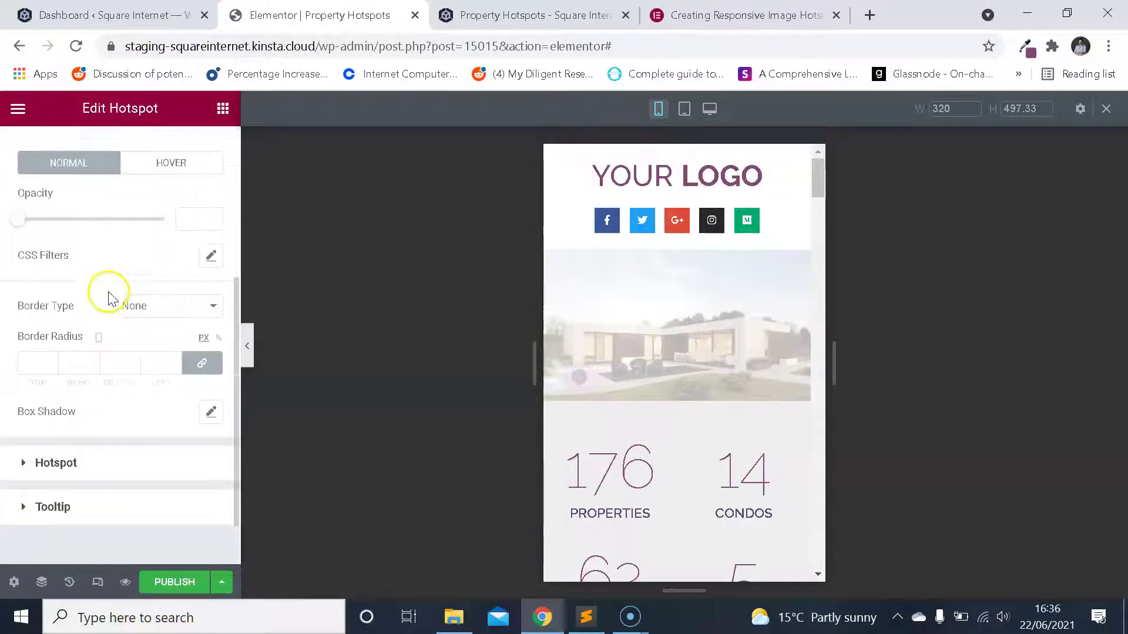
{"action": "left_click", "coordinate": [82, 463]}
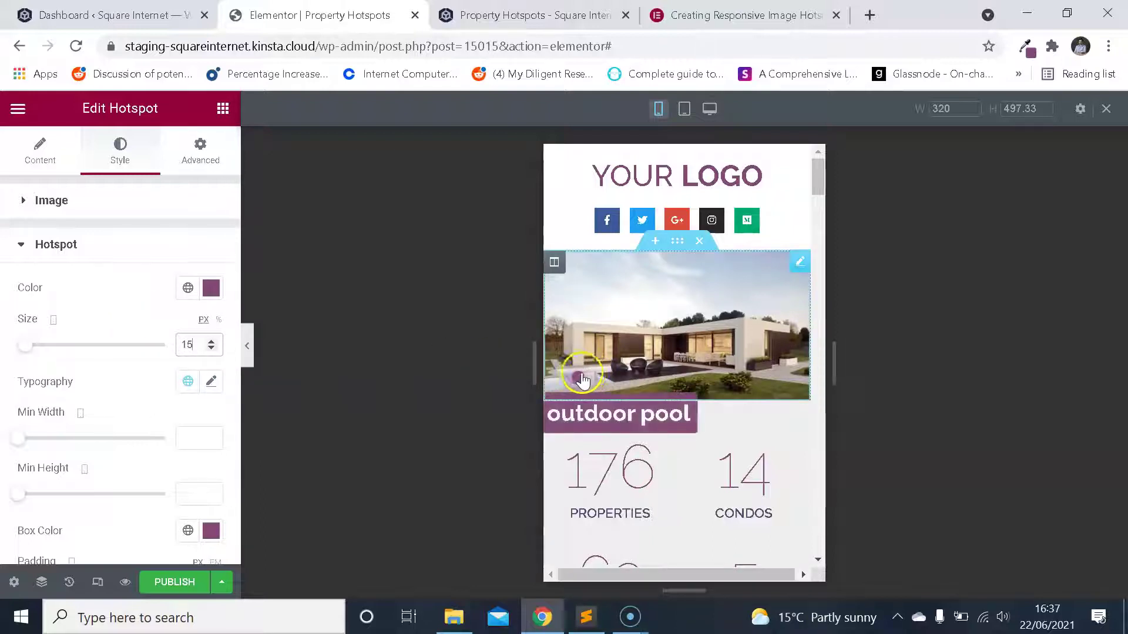
- Set the hotspot typography to Raleway at size 13
{"action": "scroll", "coordinate": [87, 334], "scroll_direction": "down", "scroll_amount": 2}
{"action": "scroll", "coordinate": [108, 320], "scroll_direction": "up", "scroll_amount": 2}
{"action": "scroll", "coordinate": [120, 316], "scroll_direction": "down", "scroll_amount": 2}
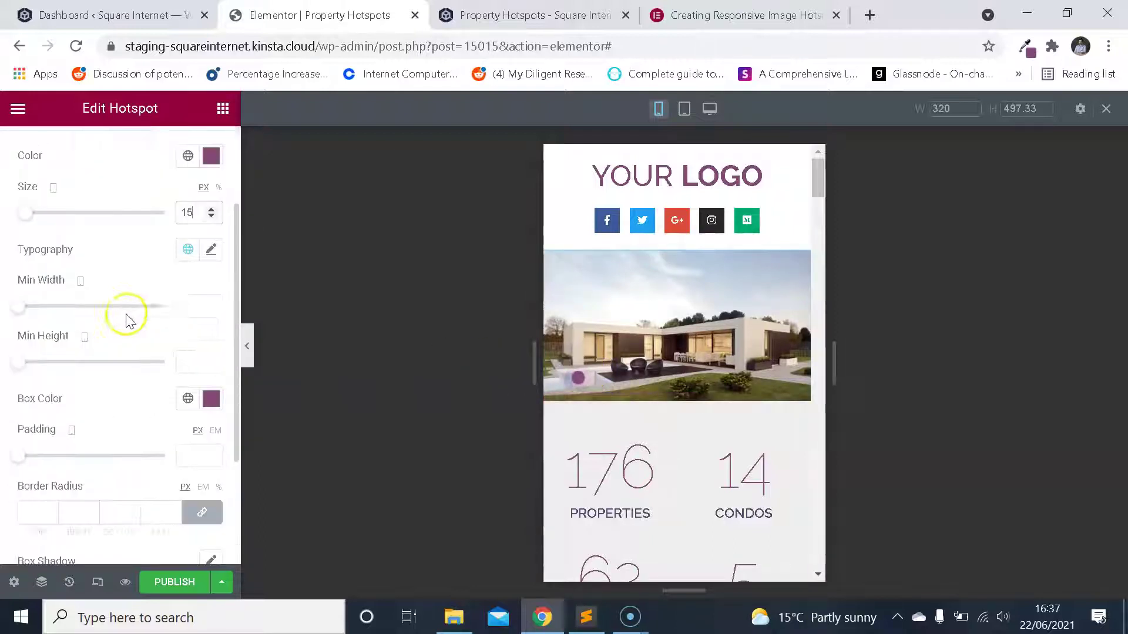
{"action": "left_click", "coordinate": [211, 251]}
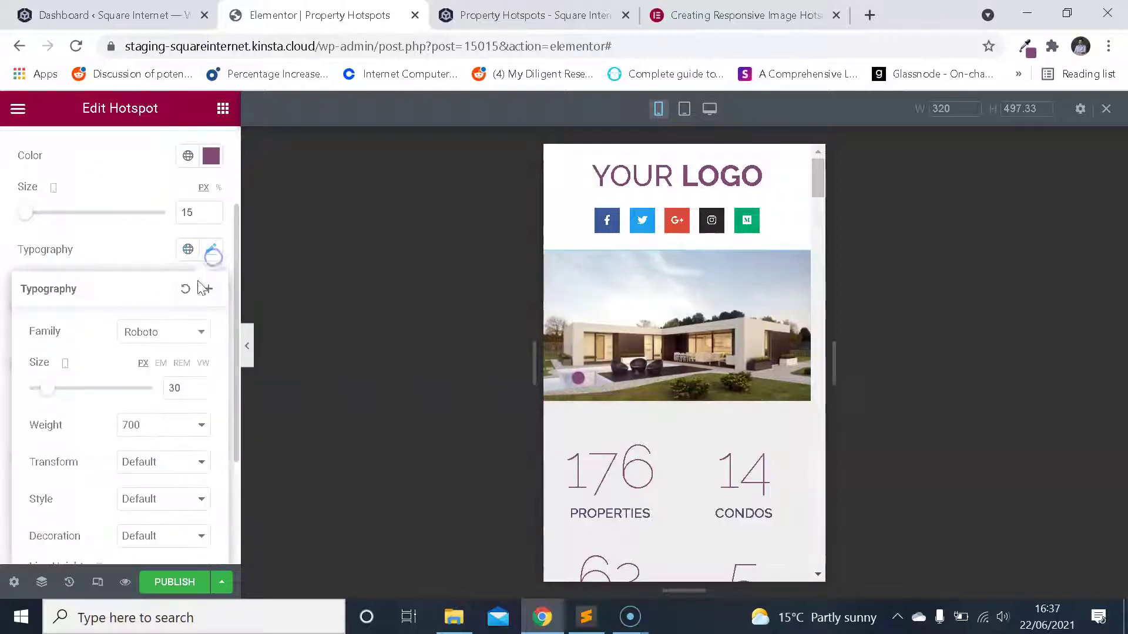
{"action": "left_click", "coordinate": [179, 337]}
{"action": "type", "text": "mont"}
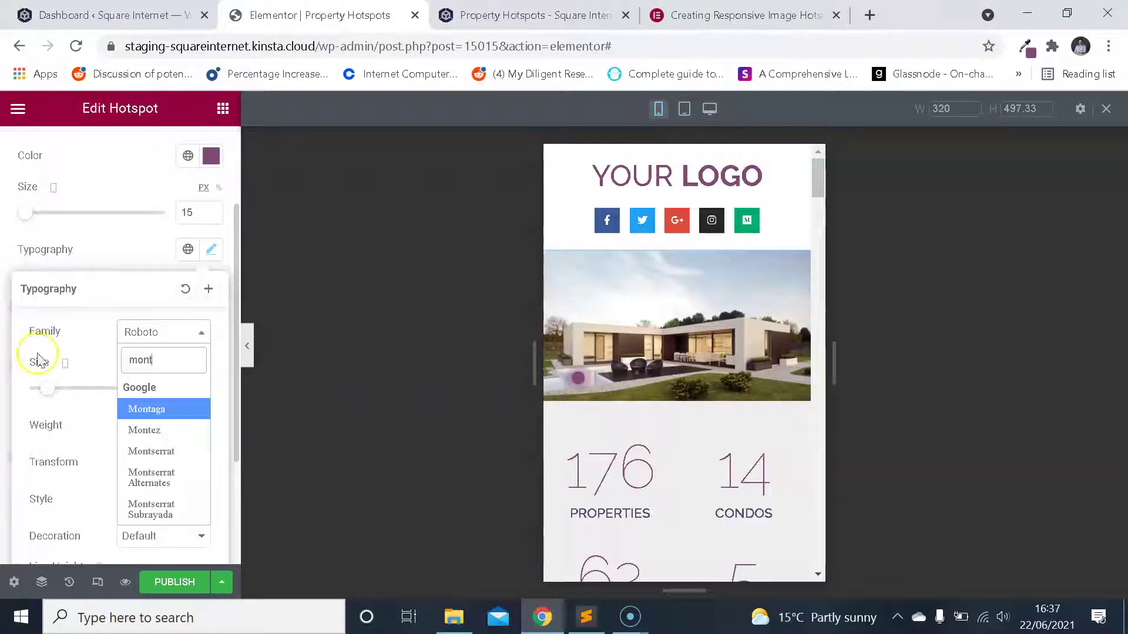
{"action": "key", "text": "BackSpace"}
{"action": "key", "text": "BackSpace"}
{"action": "key", "text": "BackSpace"}
{"action": "key", "text": "BackSpace"}
{"action": "type", "text": "ralewa"}
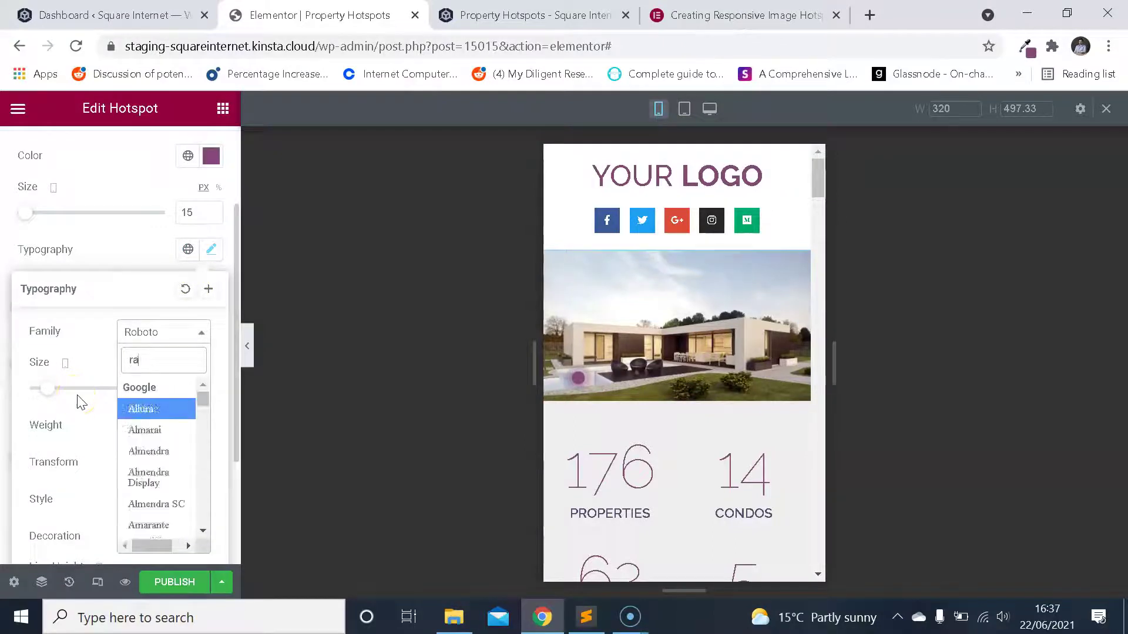
{"action": "left_click", "coordinate": [175, 406]}
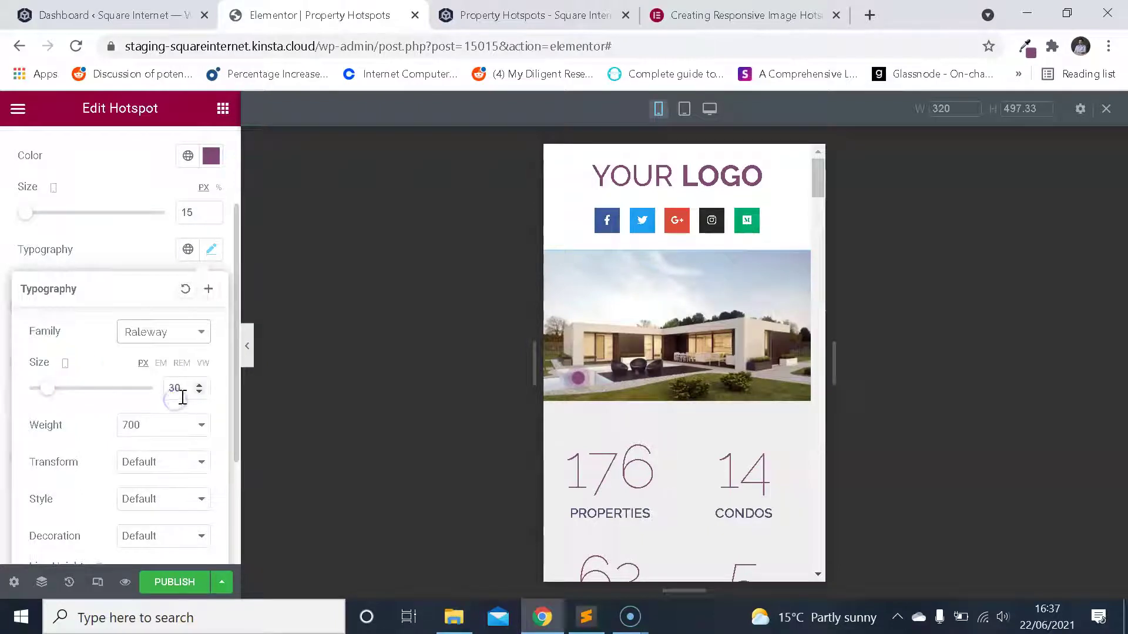
{"action": "double_click", "coordinate": [165, 387]}
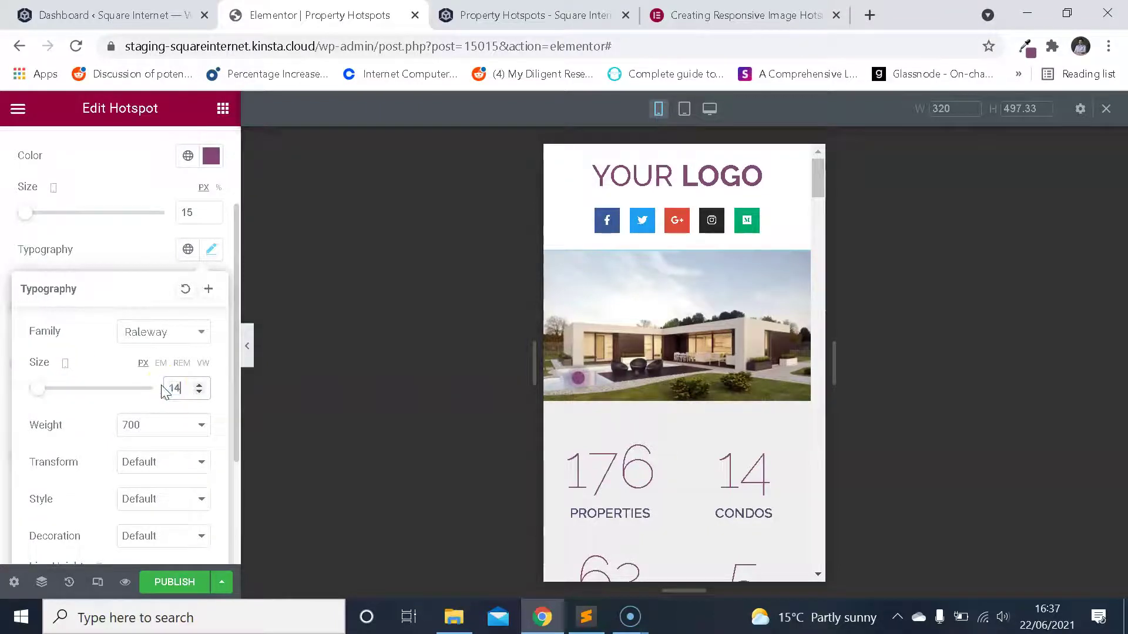
{"action": "key", "text": "Down"}
{"action": "mouse_move", "coordinate": [584, 385]}
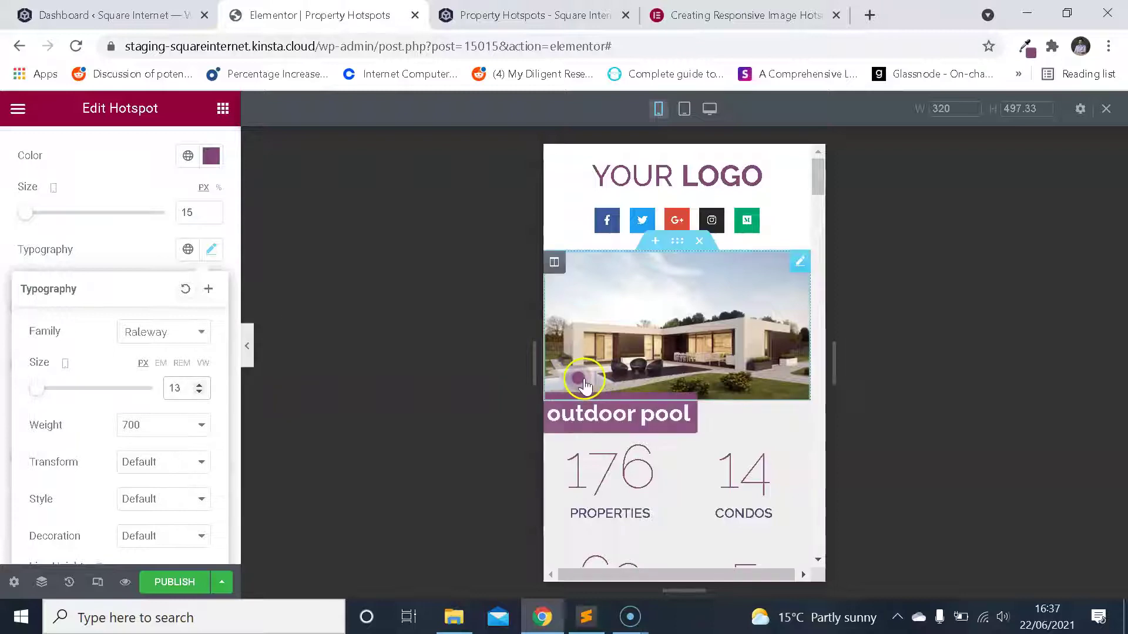
{"action": "left_click", "coordinate": [213, 249]}
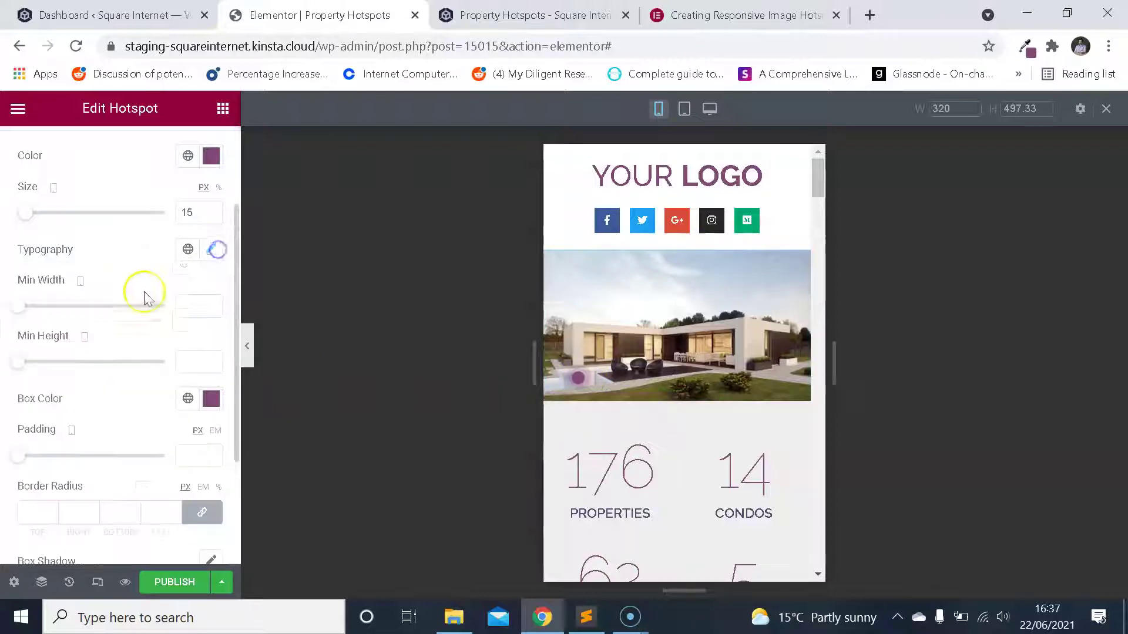
- Reduce the tooltip typography size from 26 to 13
{"action": "scroll", "coordinate": [167, 308], "scroll_direction": "down", "scroll_amount": 3}
{"action": "scroll", "coordinate": [169, 323], "scroll_direction": "up", "scroll_amount": 5}
{"action": "scroll", "coordinate": [113, 428], "scroll_direction": "down", "scroll_amount": 5}
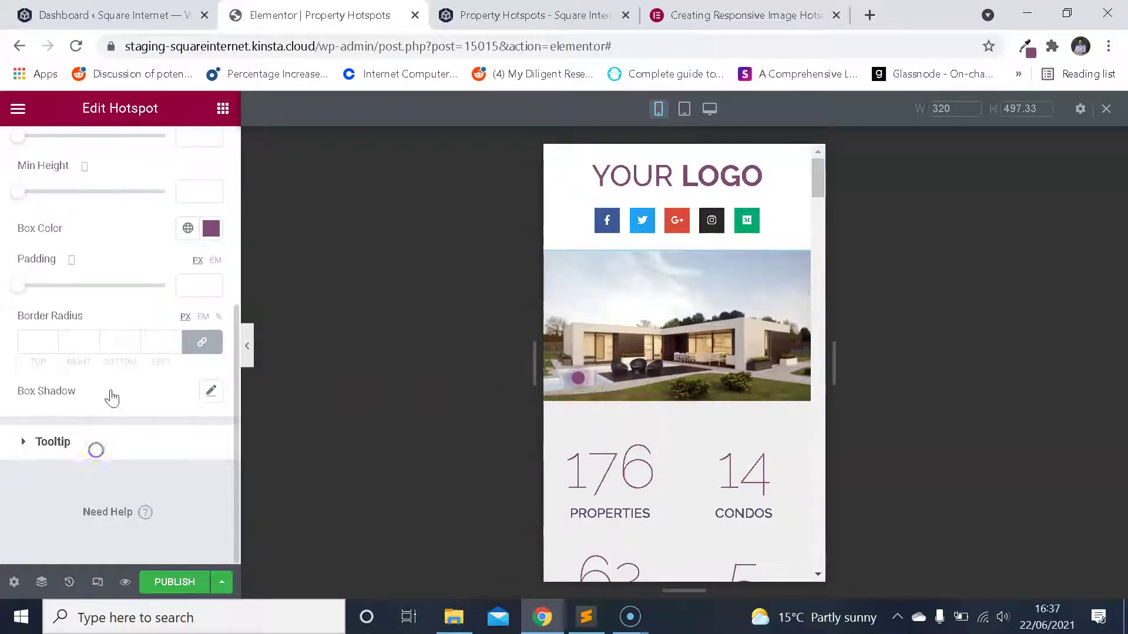
{"action": "left_click", "coordinate": [96, 450]}
{"action": "scroll", "coordinate": [164, 294], "scroll_direction": "down", "scroll_amount": 3}
{"action": "left_click", "coordinate": [212, 241]}
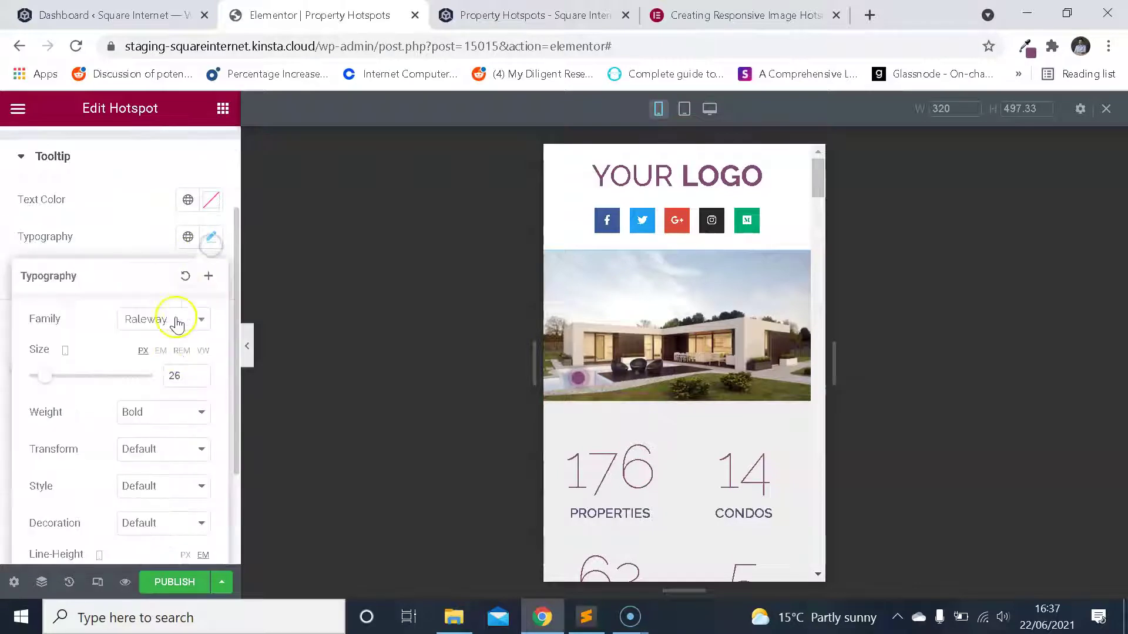
{"action": "double_click", "coordinate": [184, 374]}
{"action": "type", "text": "13"}
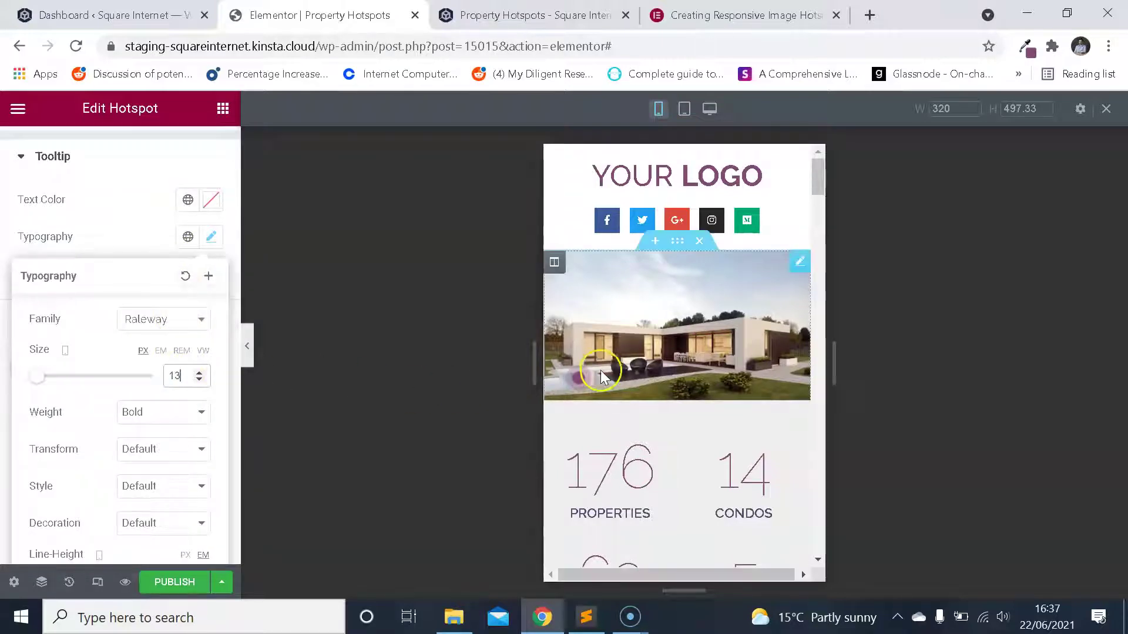
{"action": "left_click", "coordinate": [579, 381]}
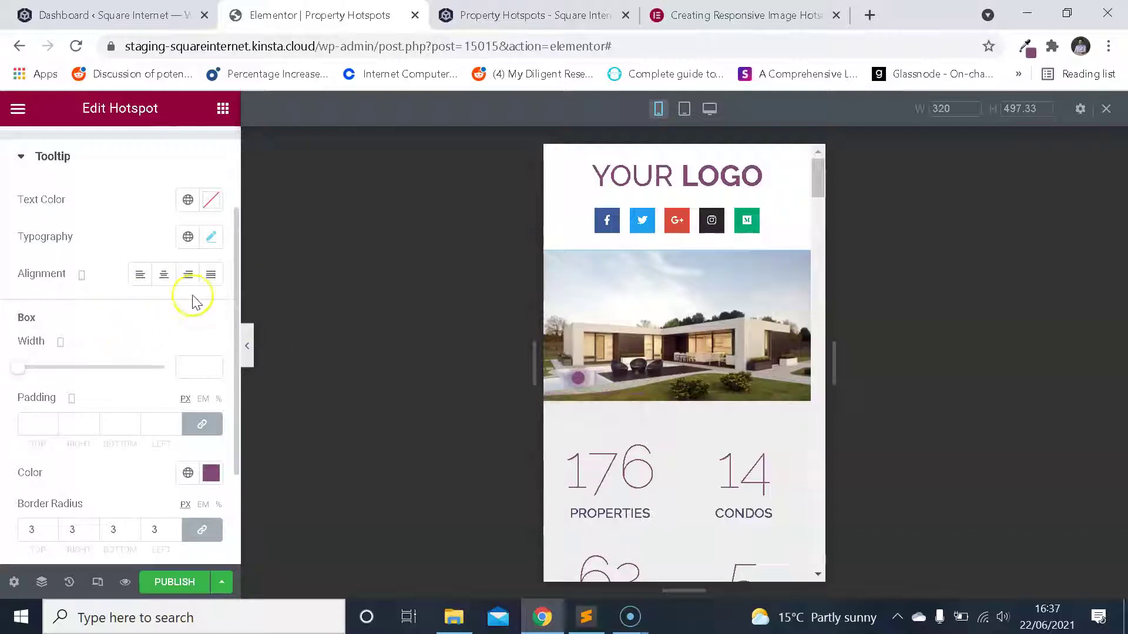
- Right-align the pool hotspot's tooltip text in the Style settings
{"action": "mouse_move", "coordinate": [576, 381]}
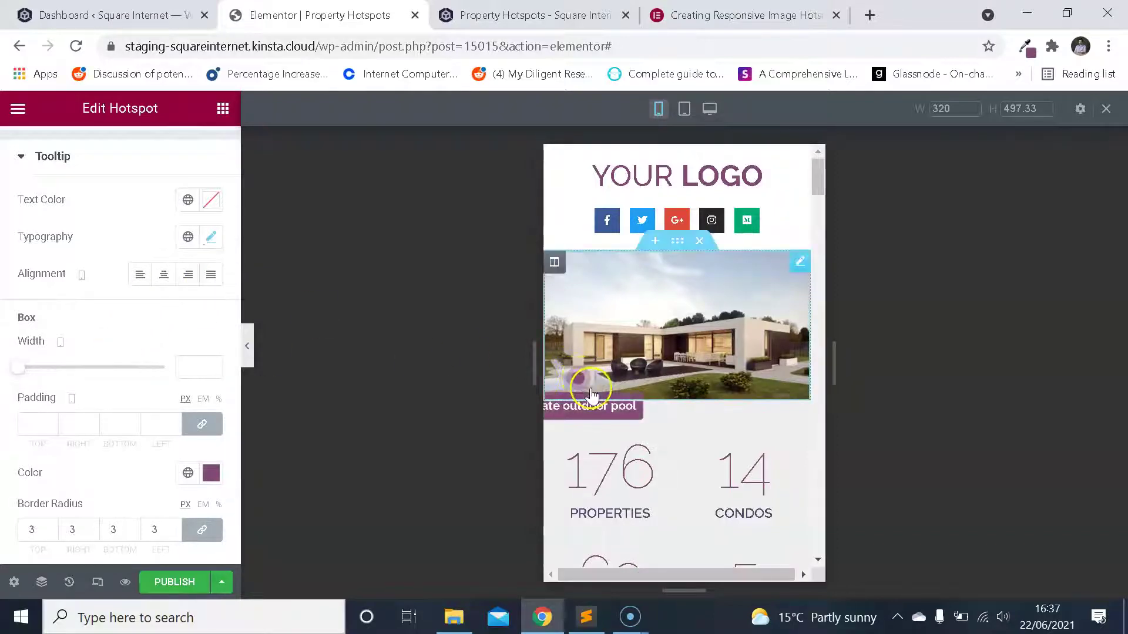
{"action": "left_click", "coordinate": [187, 276]}
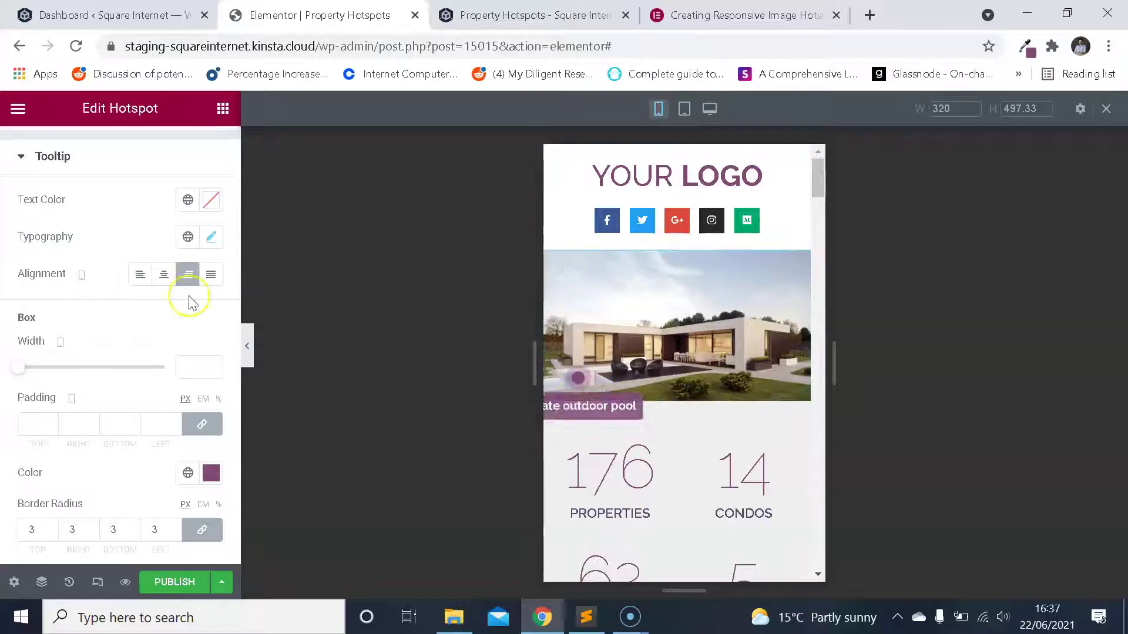
{"action": "scroll", "coordinate": [118, 235], "scroll_direction": "up", "scroll_amount": 3}
- Set the tooltip position to Right for mobile and check 'Private outdoor pool' beside the dot
{"action": "left_click", "coordinate": [50, 161]}
{"action": "scroll", "coordinate": [135, 347], "scroll_direction": "down", "scroll_amount": 1}
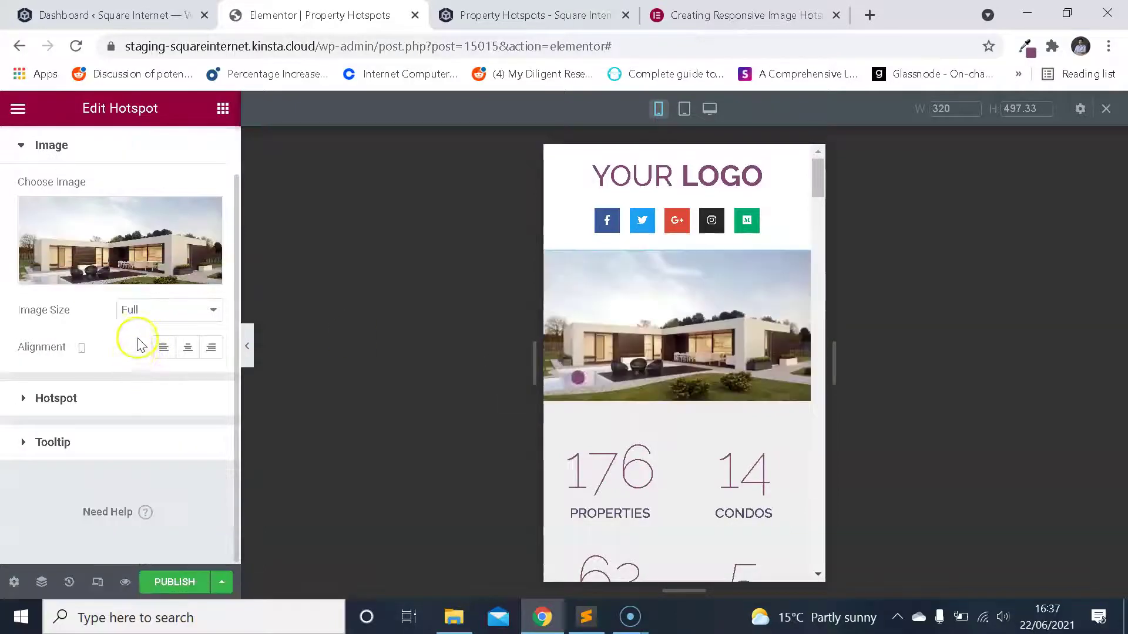
{"action": "left_click", "coordinate": [104, 442]}
{"action": "left_click", "coordinate": [189, 333]}
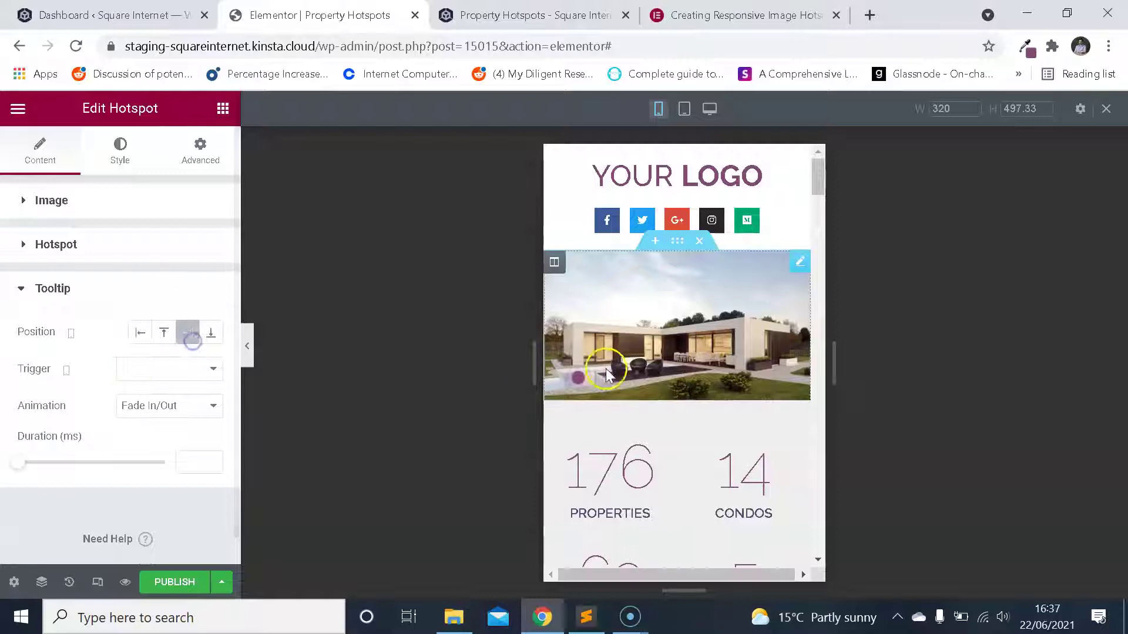
{"action": "mouse_move", "coordinate": [580, 381]}
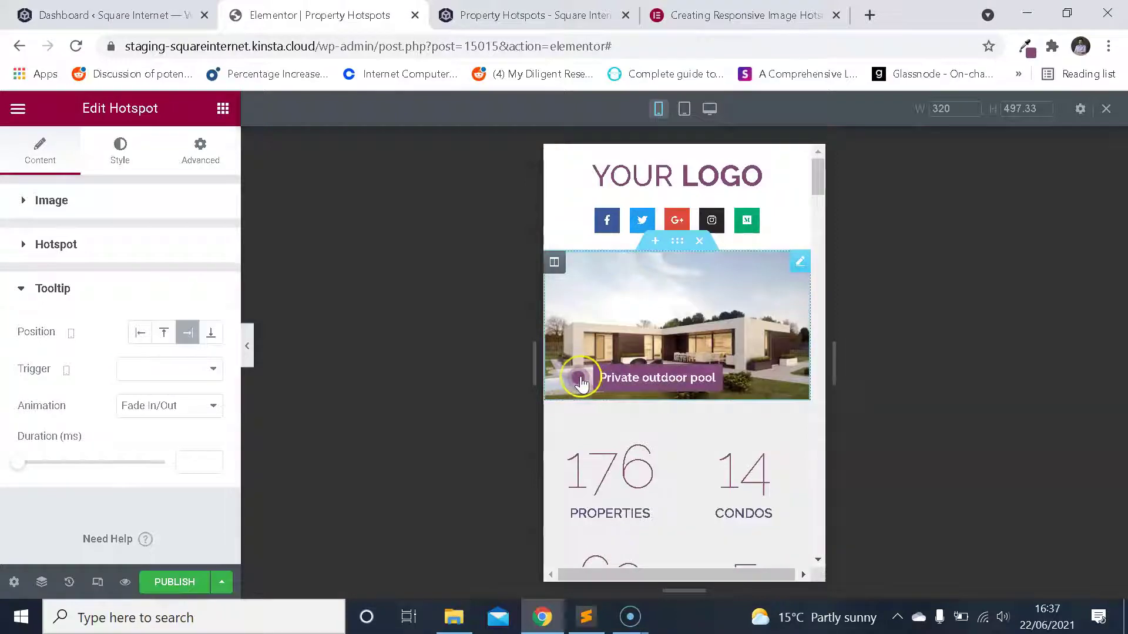
{"action": "left_click", "coordinate": [73, 338]}
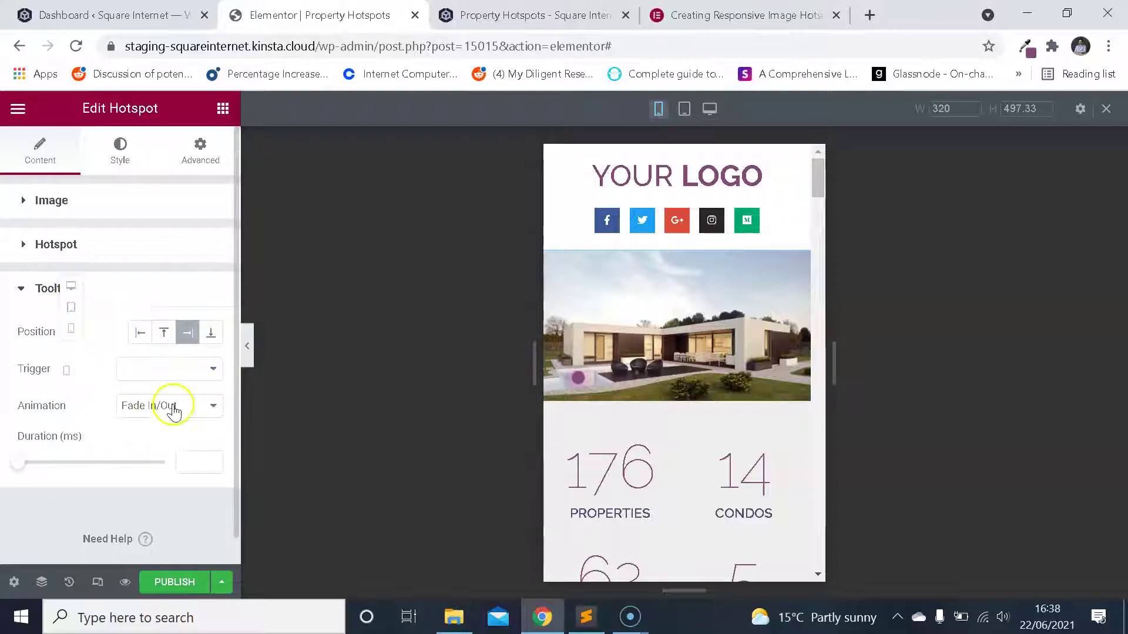
{"action": "mouse_move", "coordinate": [588, 383]}
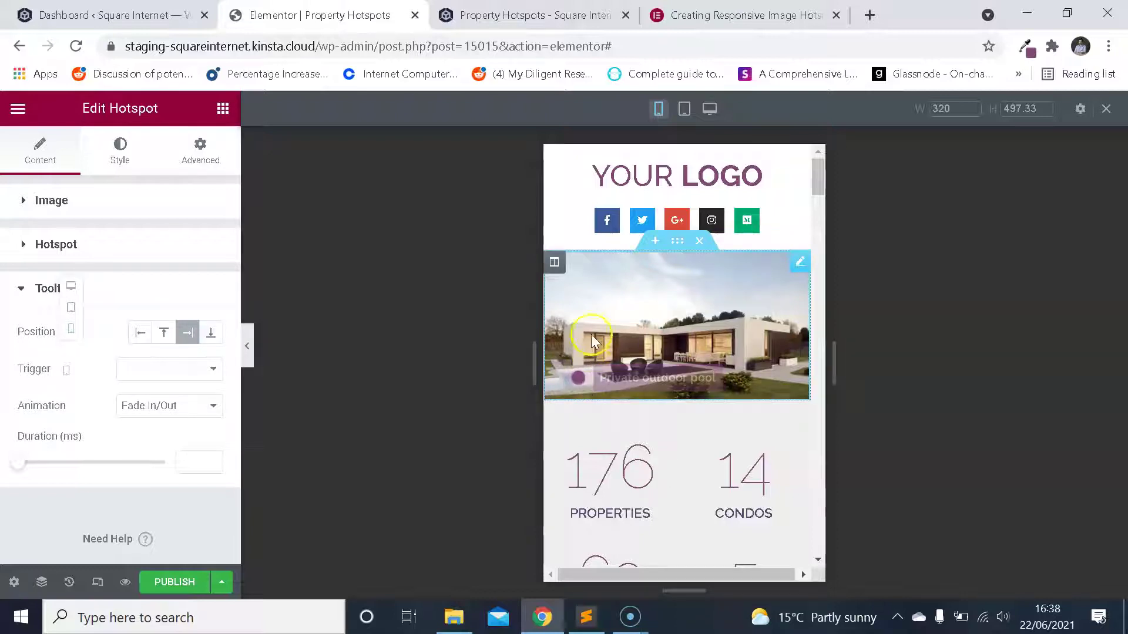
{"action": "left_click", "coordinate": [606, 327]}
{"action": "left_click", "coordinate": [586, 380]}
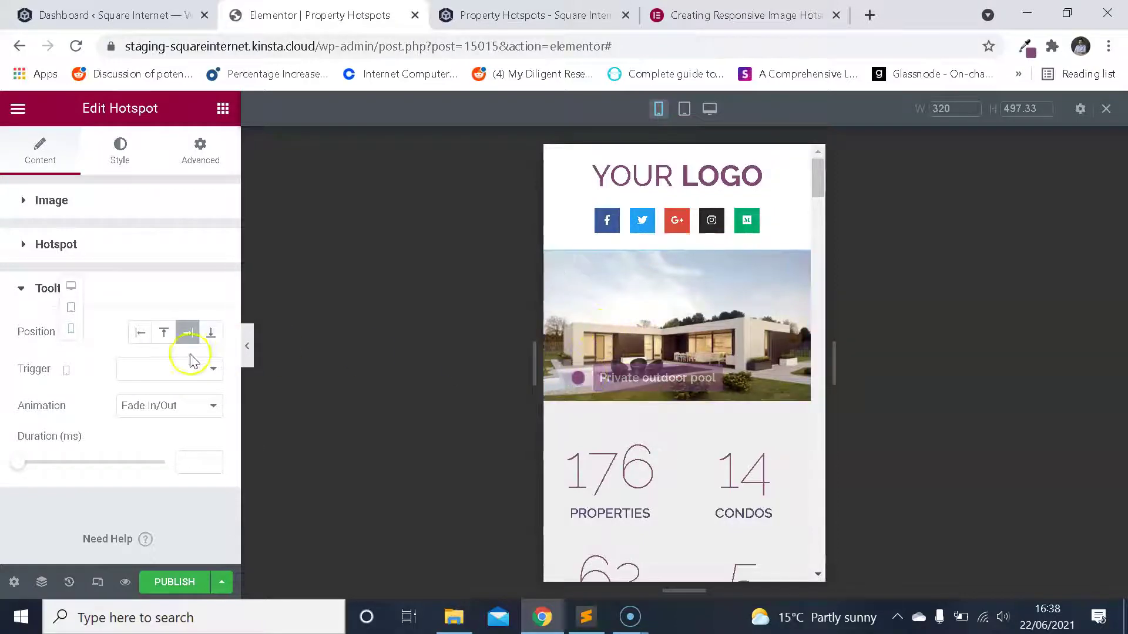
- Return to the desktop layout and expand the Hotspot section to show Item #1
{"action": "left_click", "coordinate": [71, 286]}
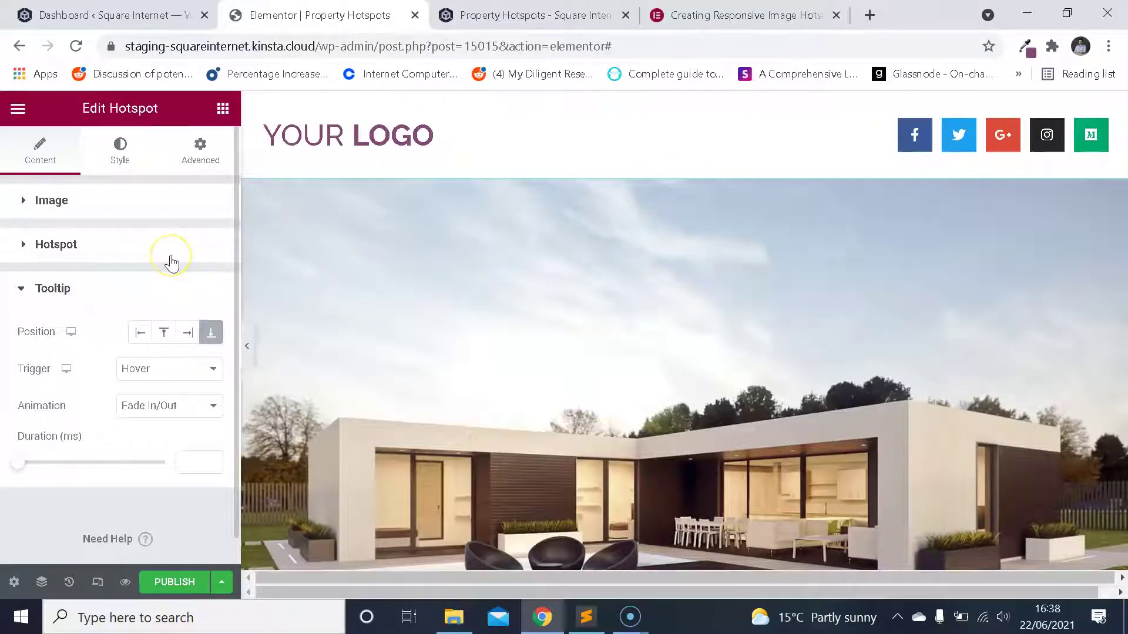
{"action": "scroll", "coordinate": [165, 276], "scroll_direction": "down", "scroll_amount": 1}
{"action": "scroll", "coordinate": [485, 292], "scroll_direction": "down", "scroll_amount": 6}
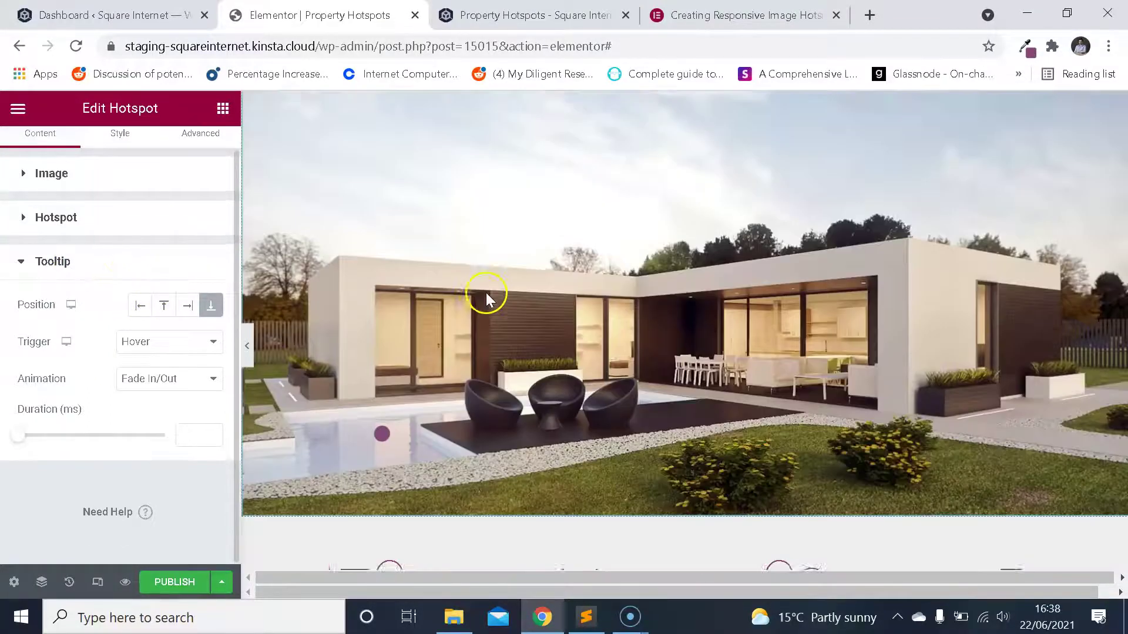
{"action": "scroll", "coordinate": [389, 257], "scroll_direction": "up", "scroll_amount": 2}
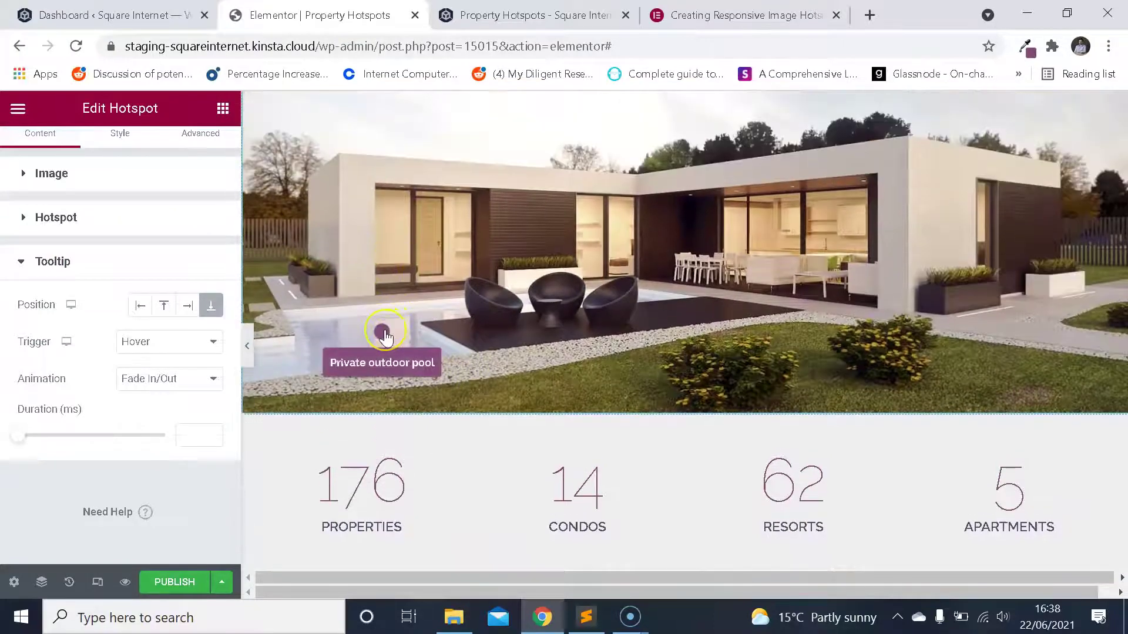
{"action": "scroll", "coordinate": [388, 341], "scroll_direction": "up", "scroll_amount": 2}
{"action": "scroll", "coordinate": [101, 202], "scroll_direction": "up", "scroll_amount": 1}
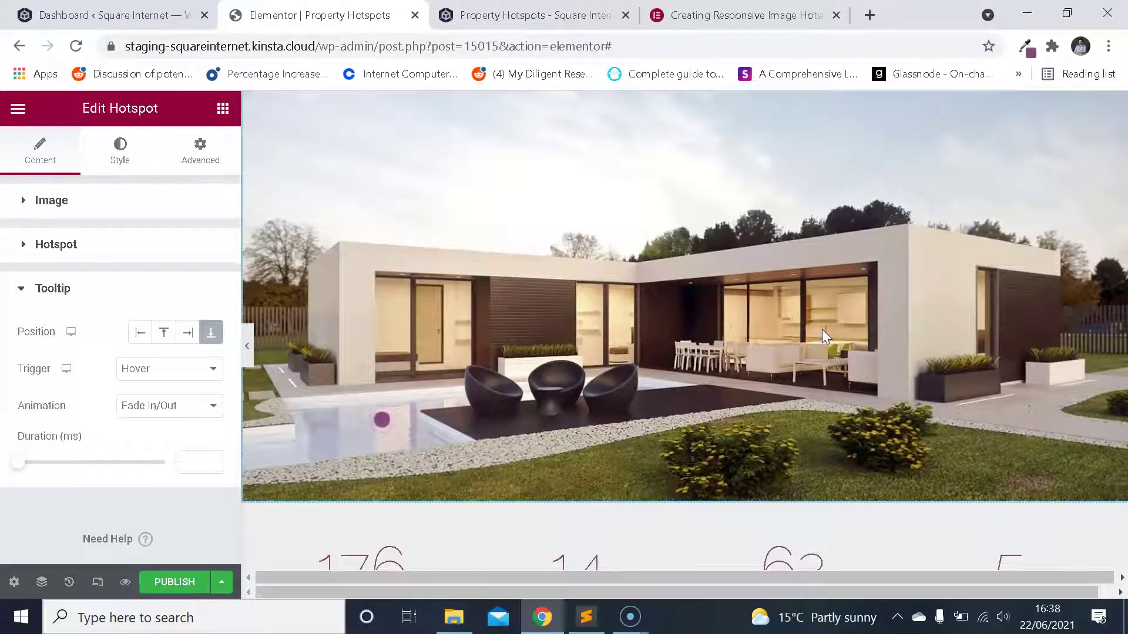
{"action": "left_click", "coordinate": [119, 236]}
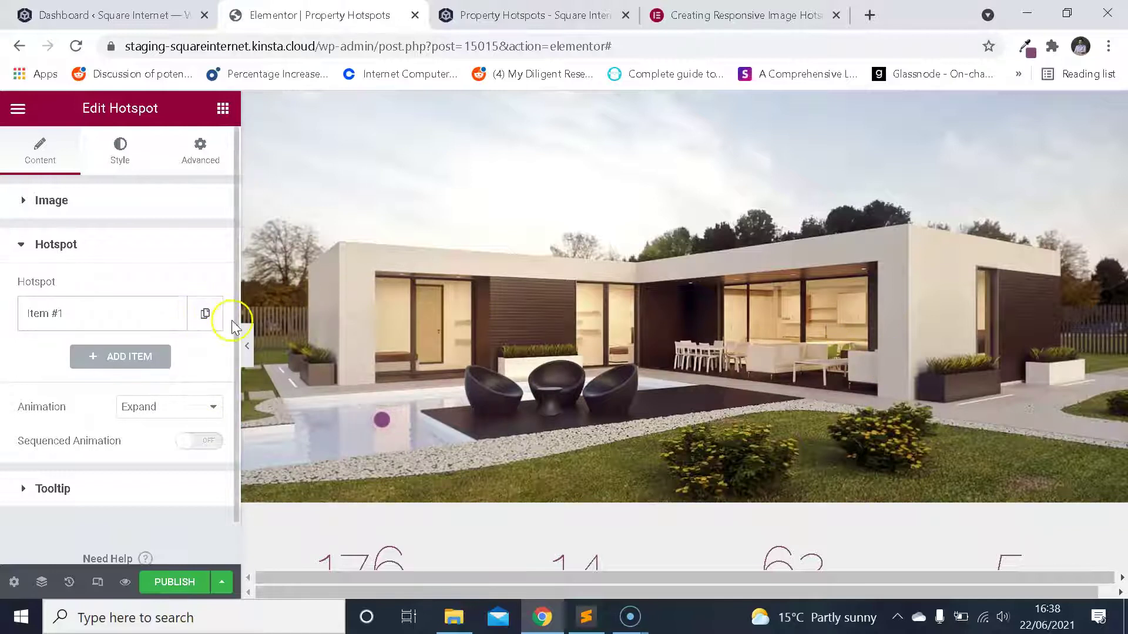
- Duplicate the pool hotspot into Item #2 and open Item #2's Position settings
{"action": "left_click", "coordinate": [207, 312]}
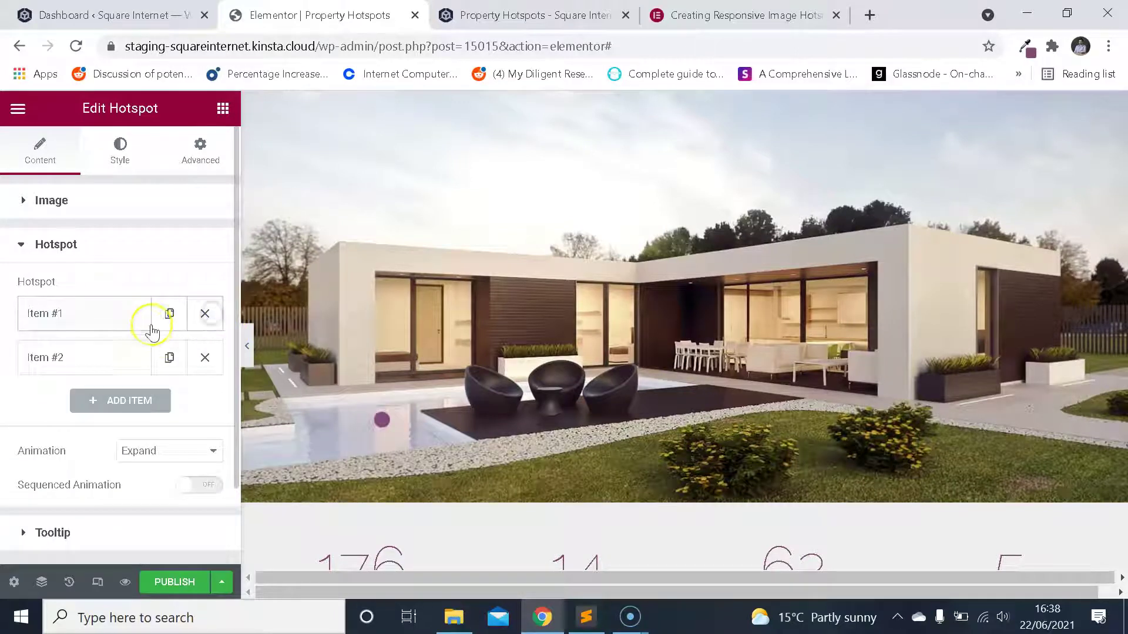
{"action": "left_click", "coordinate": [93, 360]}
{"action": "scroll", "coordinate": [106, 372], "scroll_direction": "down", "scroll_amount": 5}
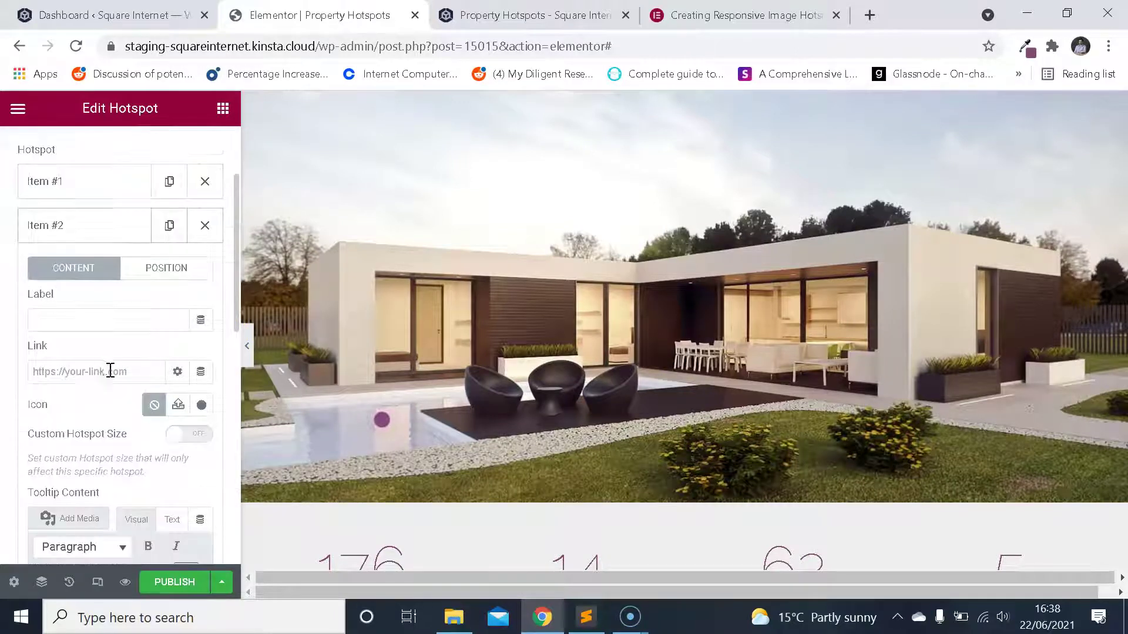
{"action": "scroll", "coordinate": [229, 355], "scroll_direction": "up", "scroll_amount": 3}
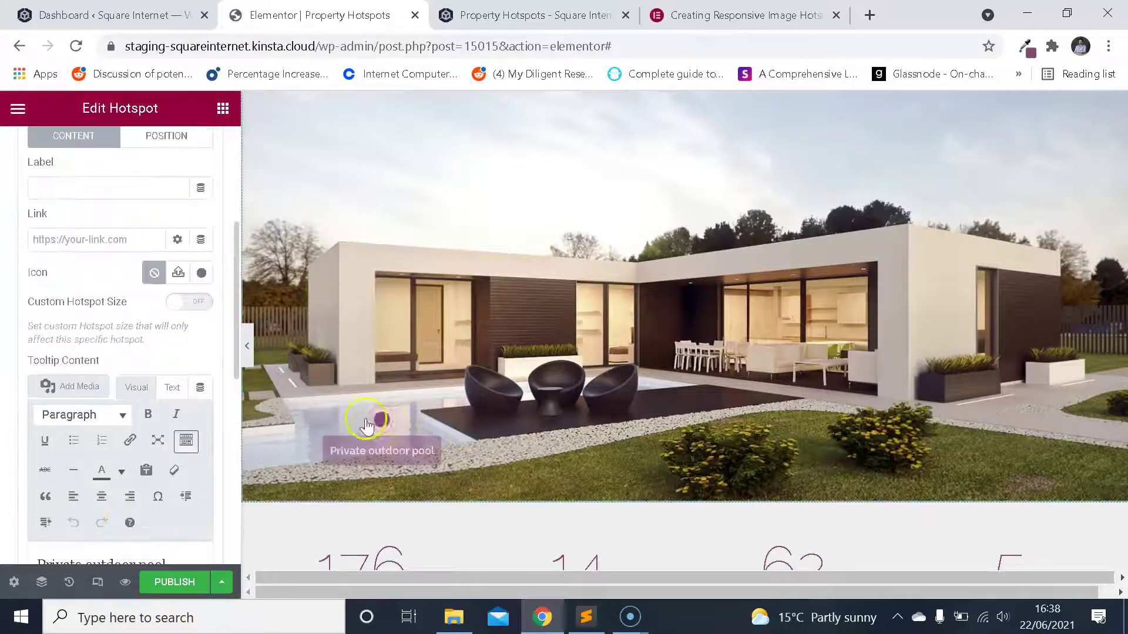
{"action": "mouse_move", "coordinate": [402, 420]}
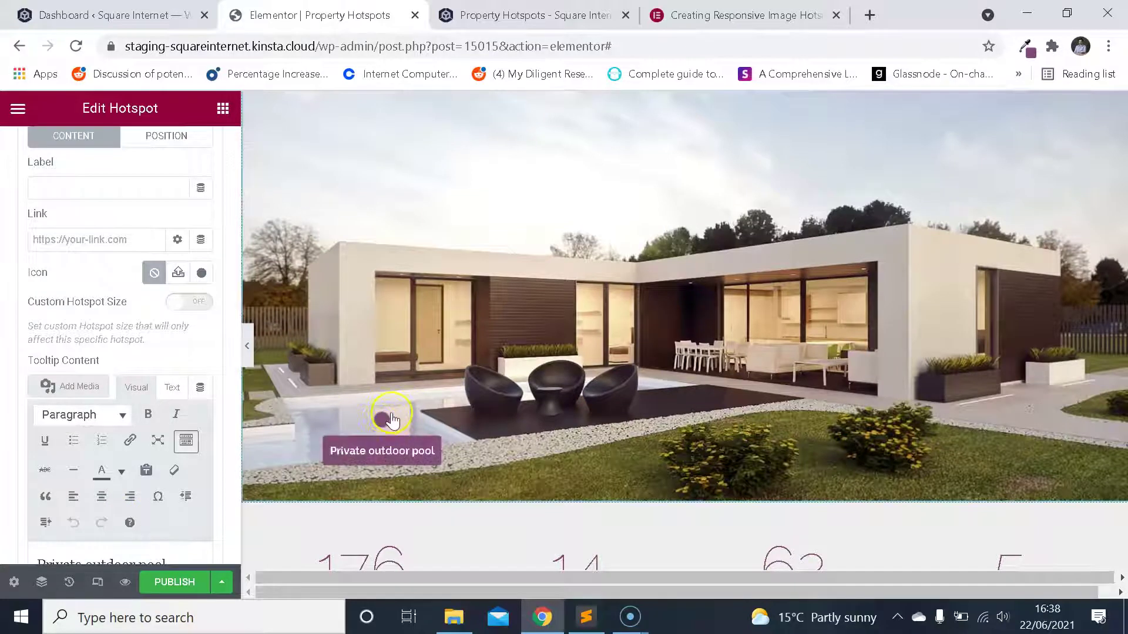
{"action": "scroll", "coordinate": [131, 310], "scroll_direction": "up", "scroll_amount": 2}
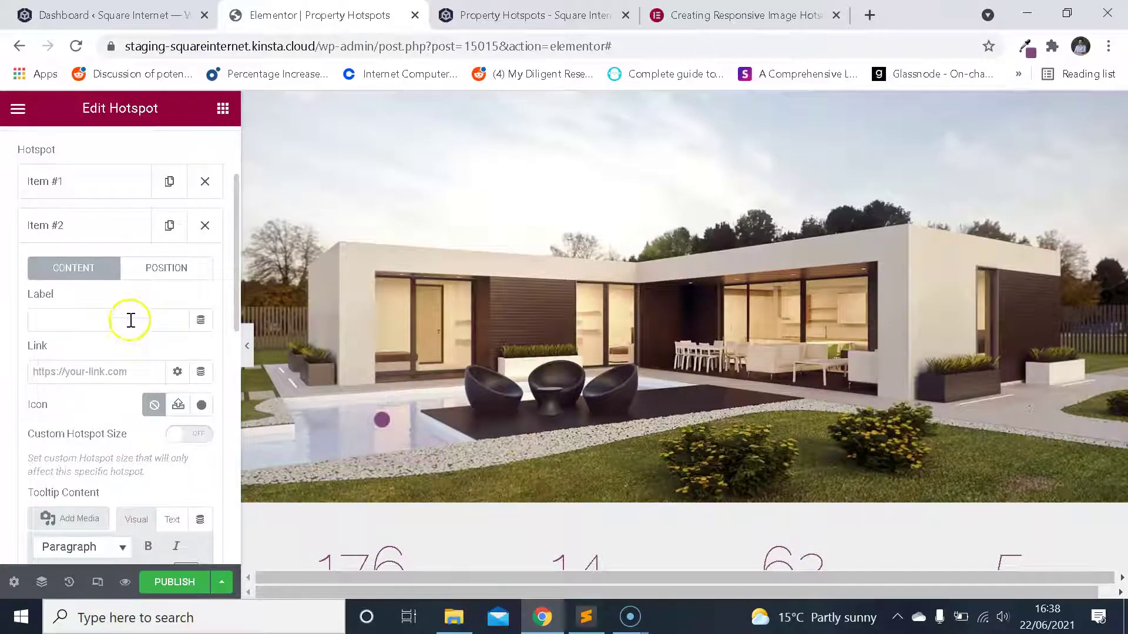
{"action": "left_click", "coordinate": [178, 269]}
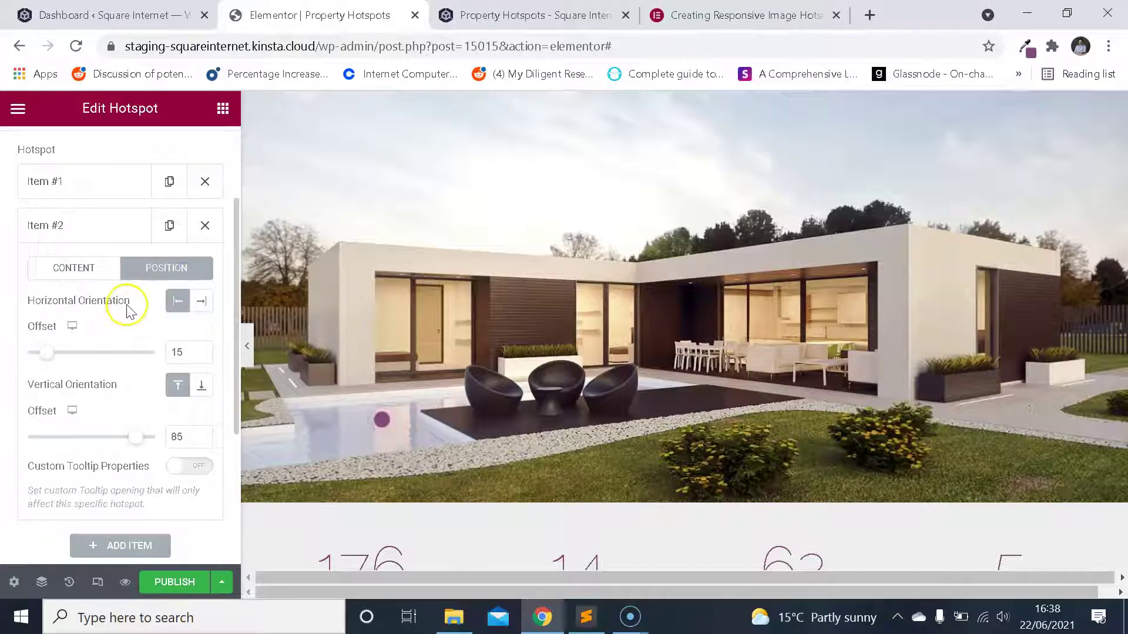
{"action": "mouse_move", "coordinate": [365, 411]}
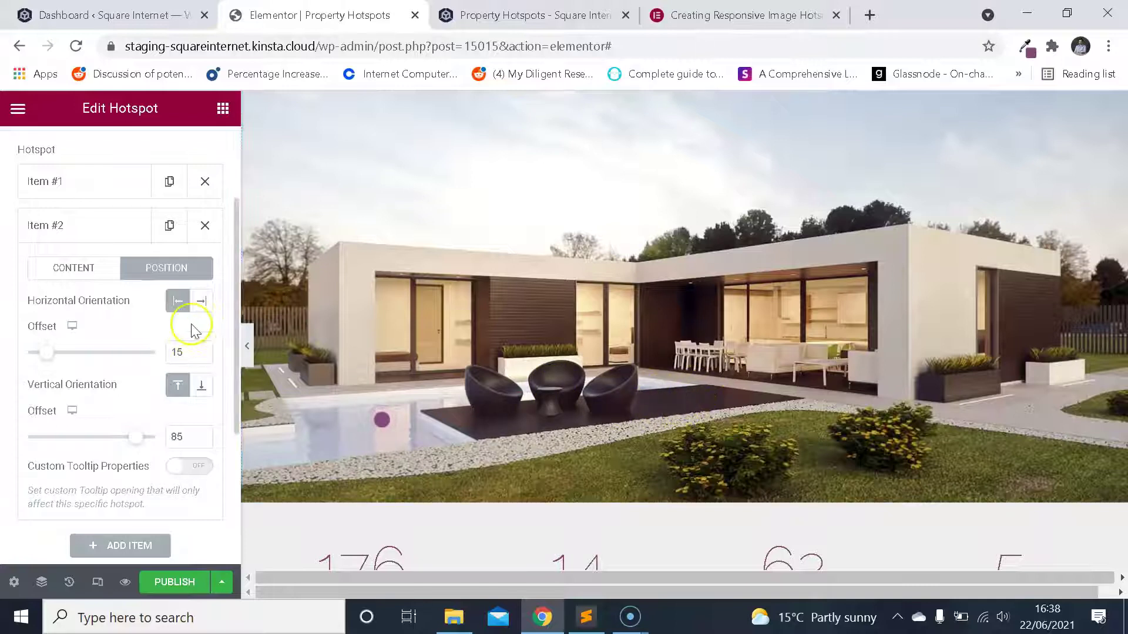
- Keep Left orientation for the second hotspot and set its vertical offset to 80
{"action": "left_click", "coordinate": [180, 353]}
{"action": "left_click_drag", "start_coordinate": [151, 353], "coordinate": [124, 339]}
{"action": "type", "text": "25"}
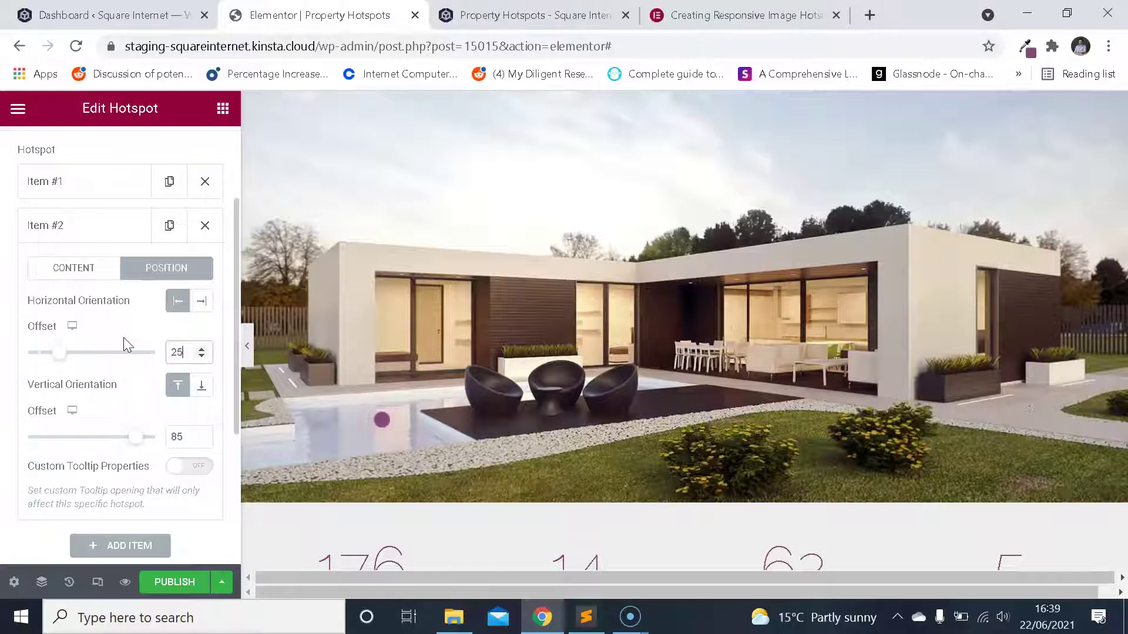
{"action": "left_click", "coordinate": [201, 302]}
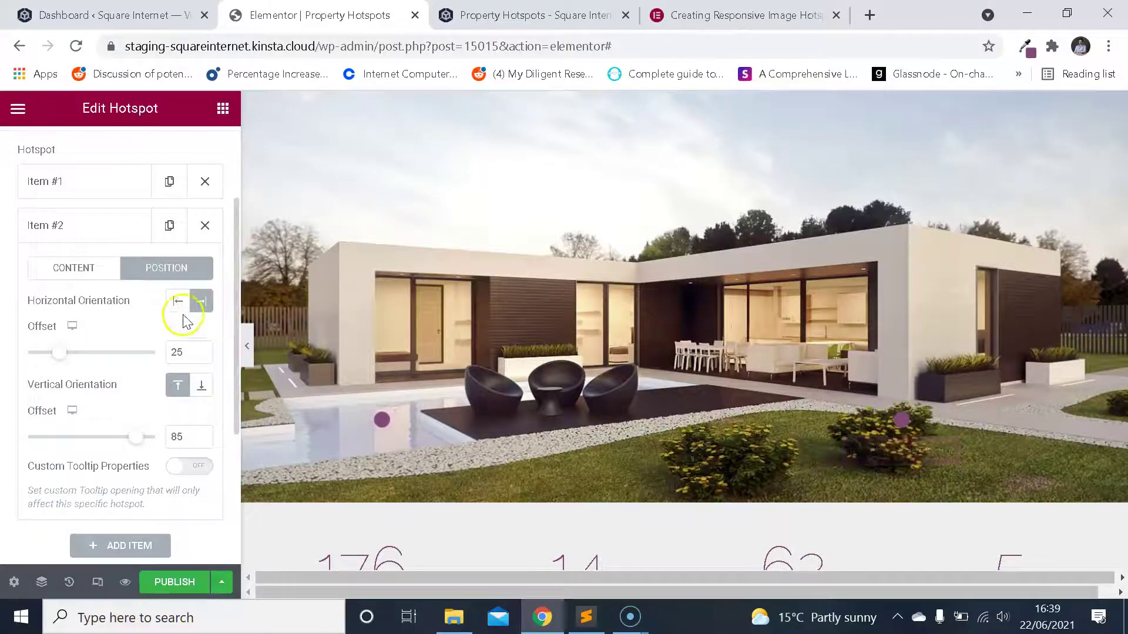
{"action": "left_click", "coordinate": [179, 312]}
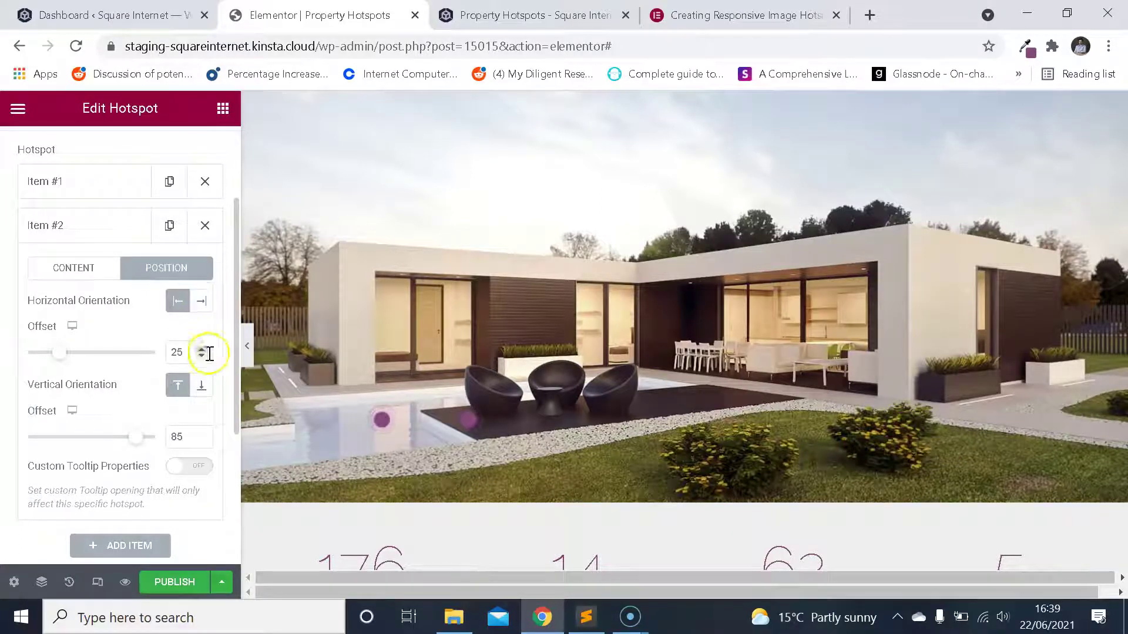
{"action": "left_click_drag", "start_coordinate": [184, 355], "coordinate": [153, 356]}
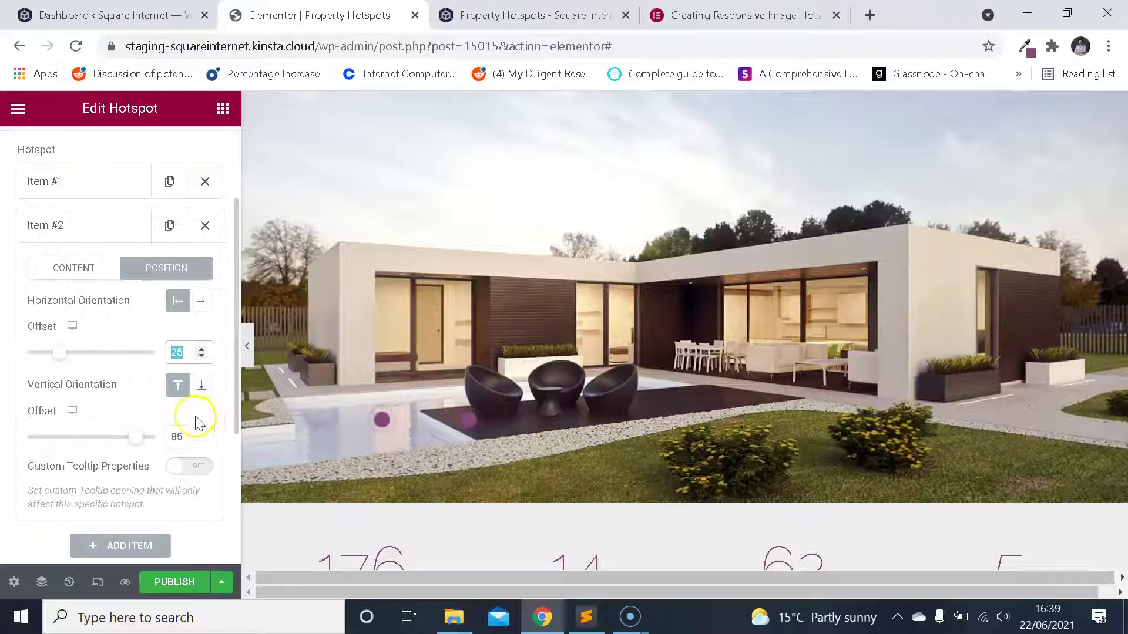
{"action": "left_click", "coordinate": [675, 403]}
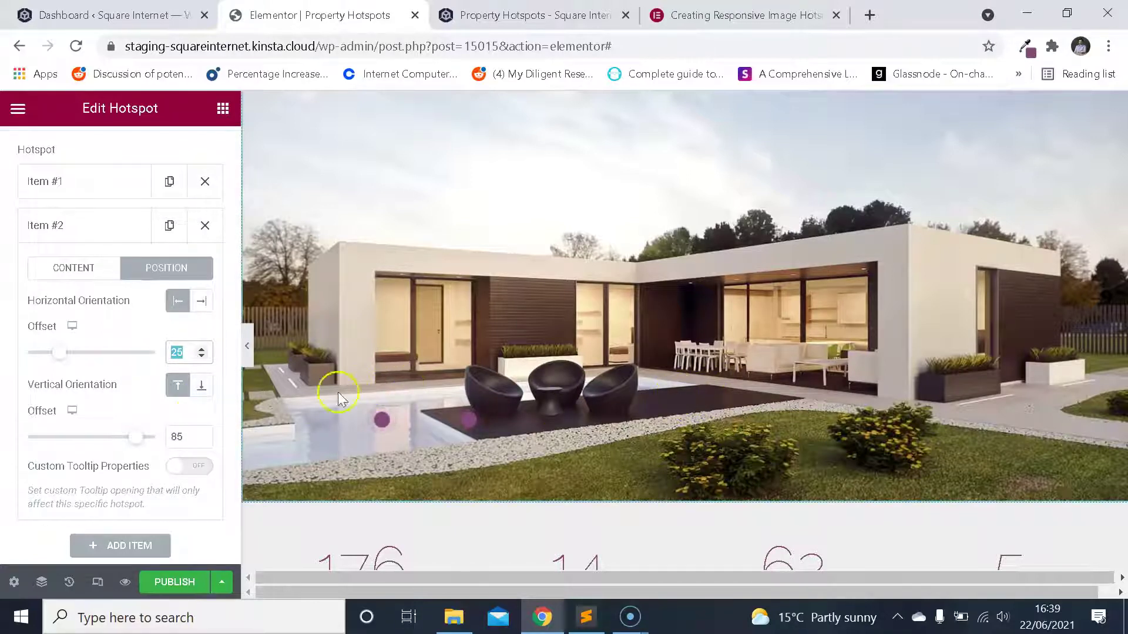
{"action": "left_click_drag", "start_coordinate": [183, 437], "coordinate": [166, 438]}
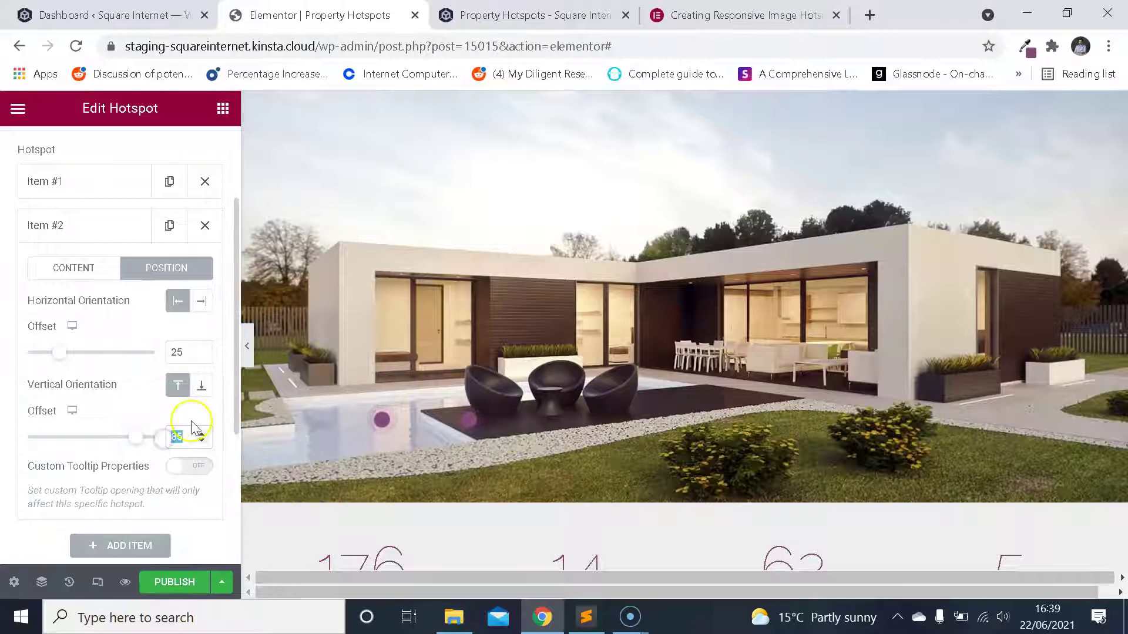
{"action": "type", "text": "75"}
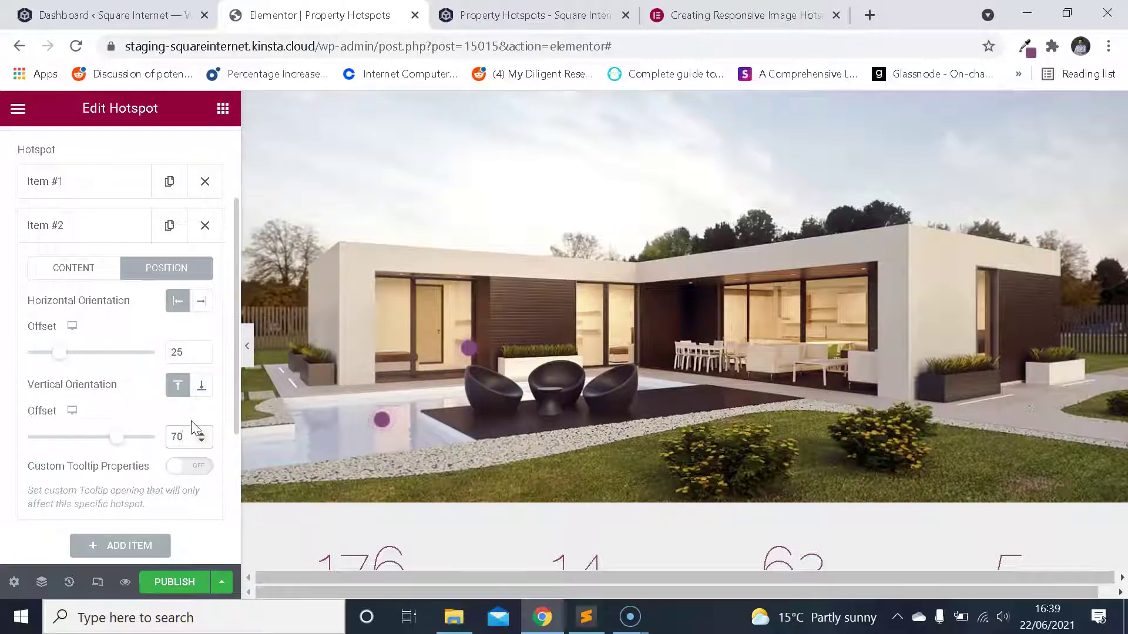
{"action": "key", "text": "BackSpace"}
{"action": "type", "text": "80"}
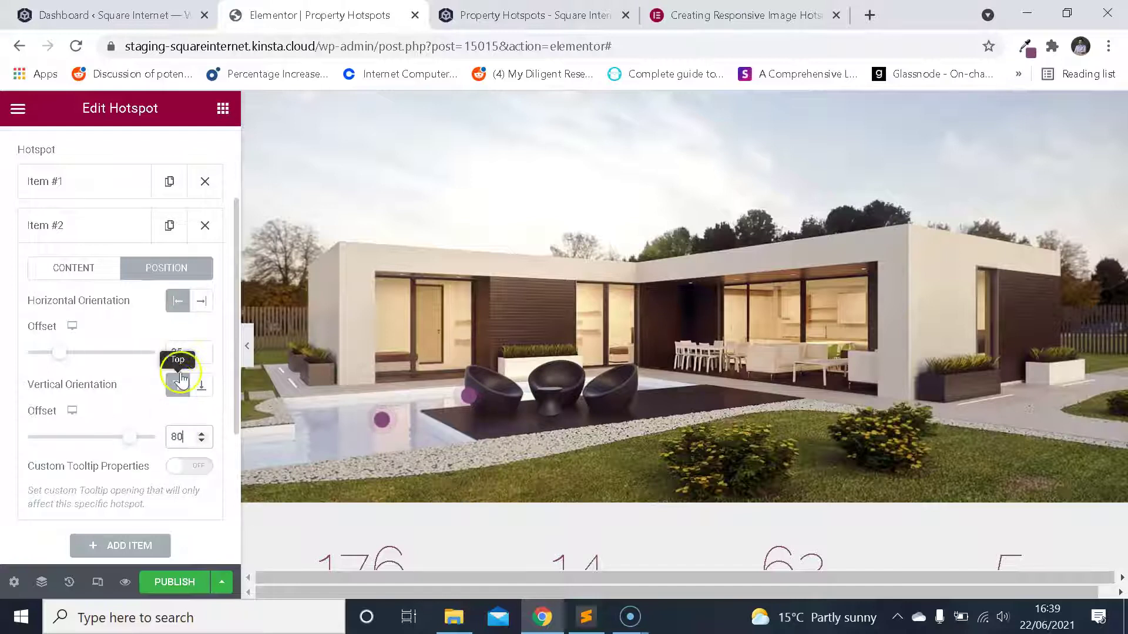
- Change the second hotspot's horizontal offset to 53
{"action": "left_click_drag", "start_coordinate": [187, 352], "coordinate": [161, 351]}
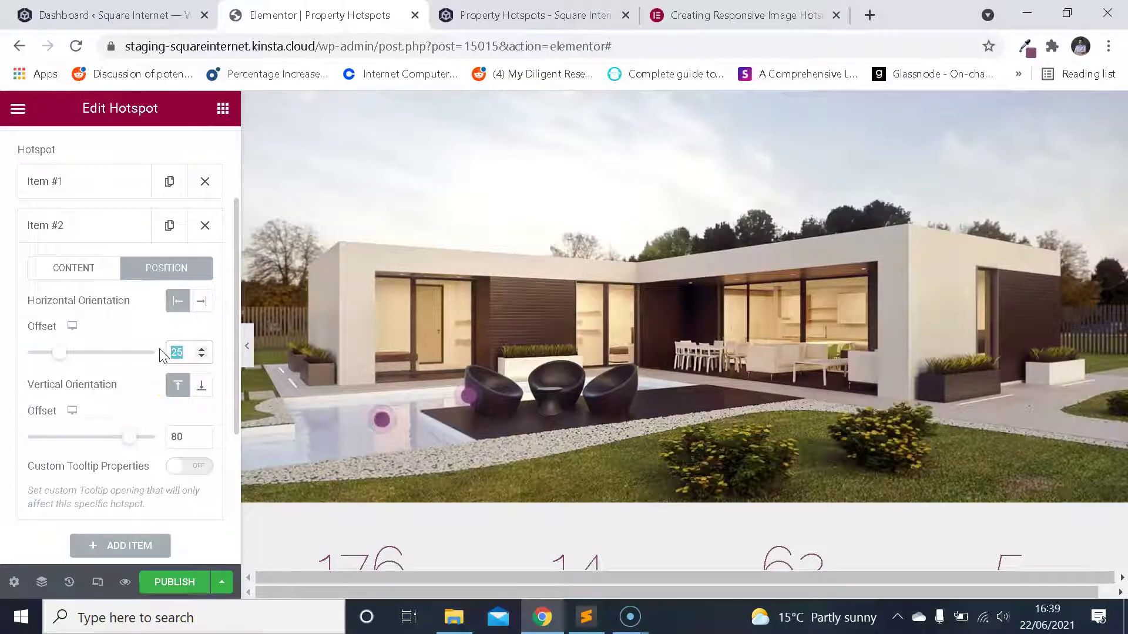
{"action": "type", "text": "50"}
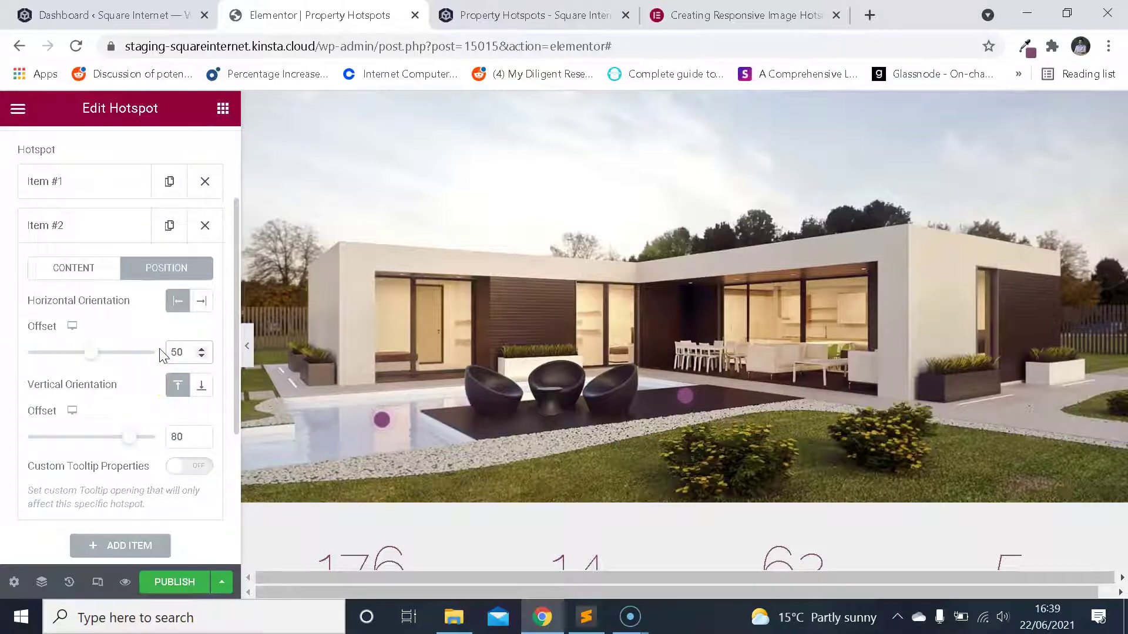
{"action": "key", "text": "BackSpace"}
{"action": "type", "text": "0"}
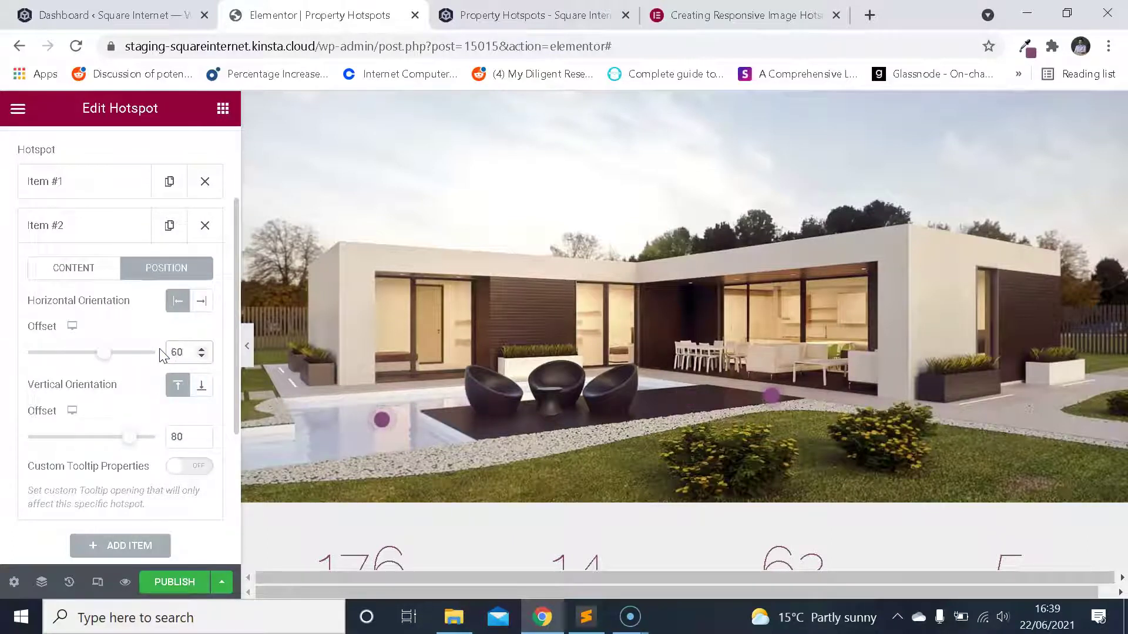
{"action": "key", "text": "BackSpace"}
{"action": "key", "text": "BackSpace"}
{"action": "type", "text": "54"}
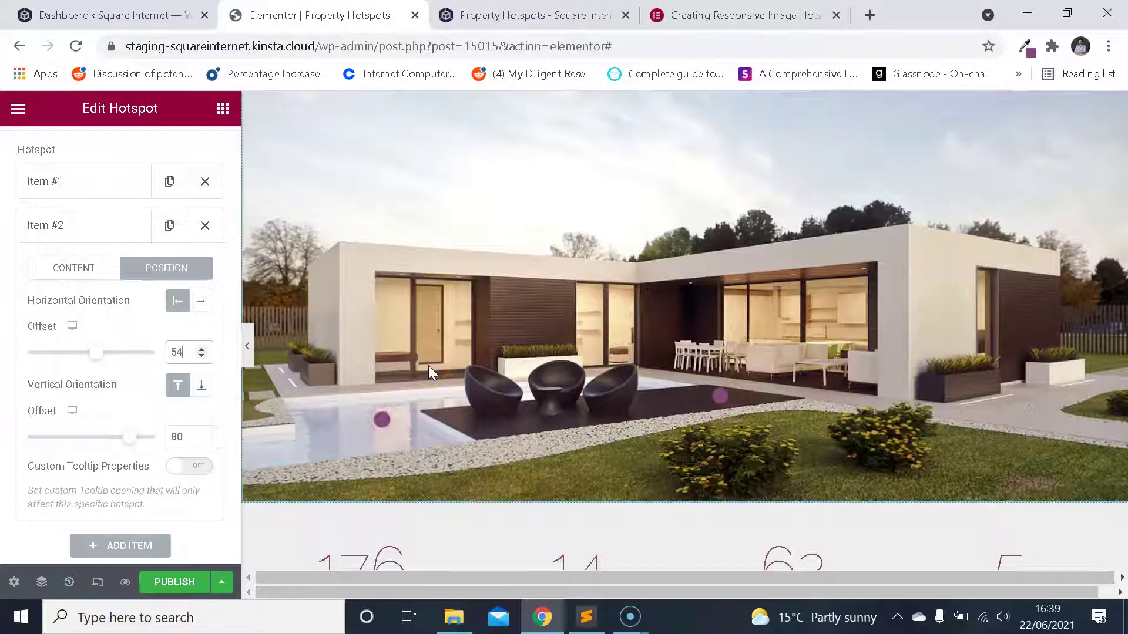
{"action": "key", "text": "Down"}
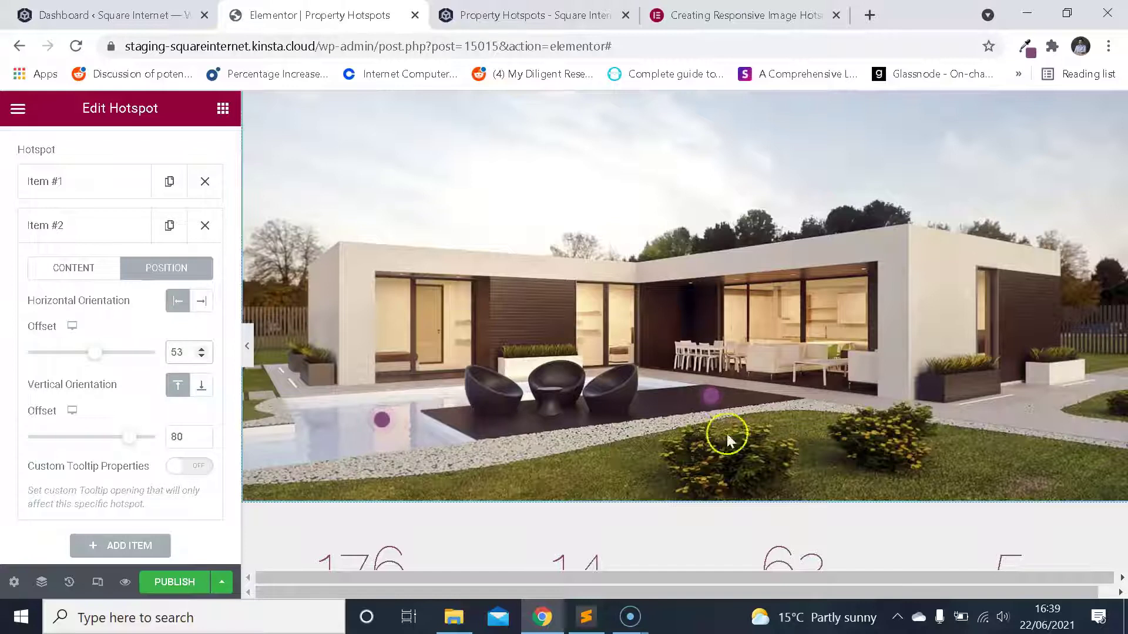
- Check the moved hotspot's tooltip on the terrace and reopen Item #2's content settings
{"action": "left_click", "coordinate": [712, 395]}
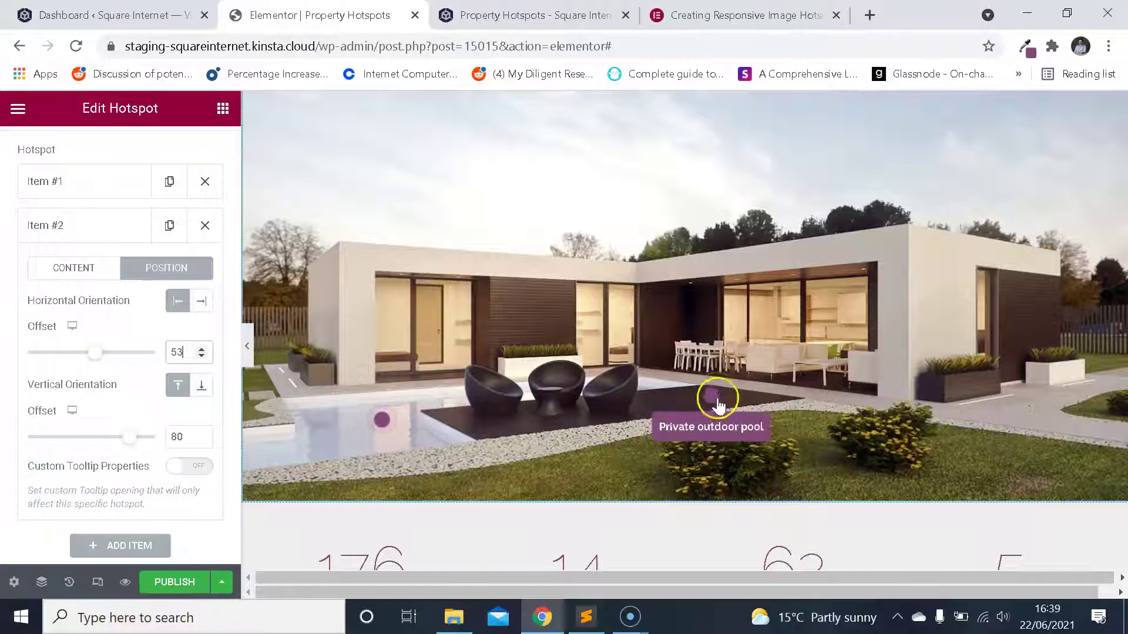
{"action": "left_click", "coordinate": [688, 404]}
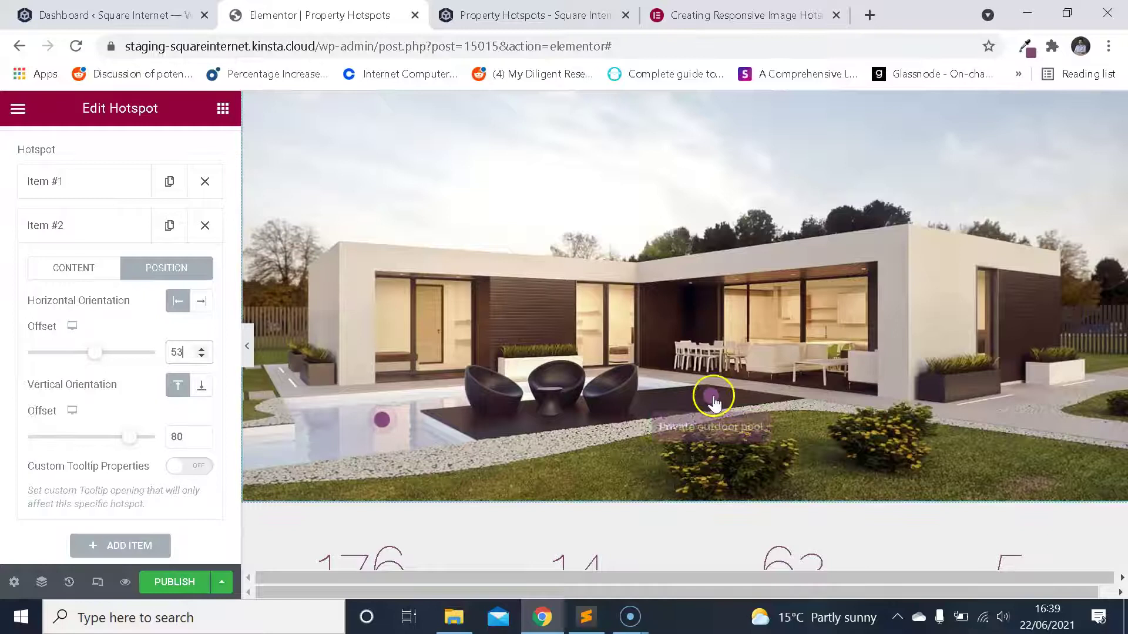
{"action": "mouse_move", "coordinate": [703, 395]}
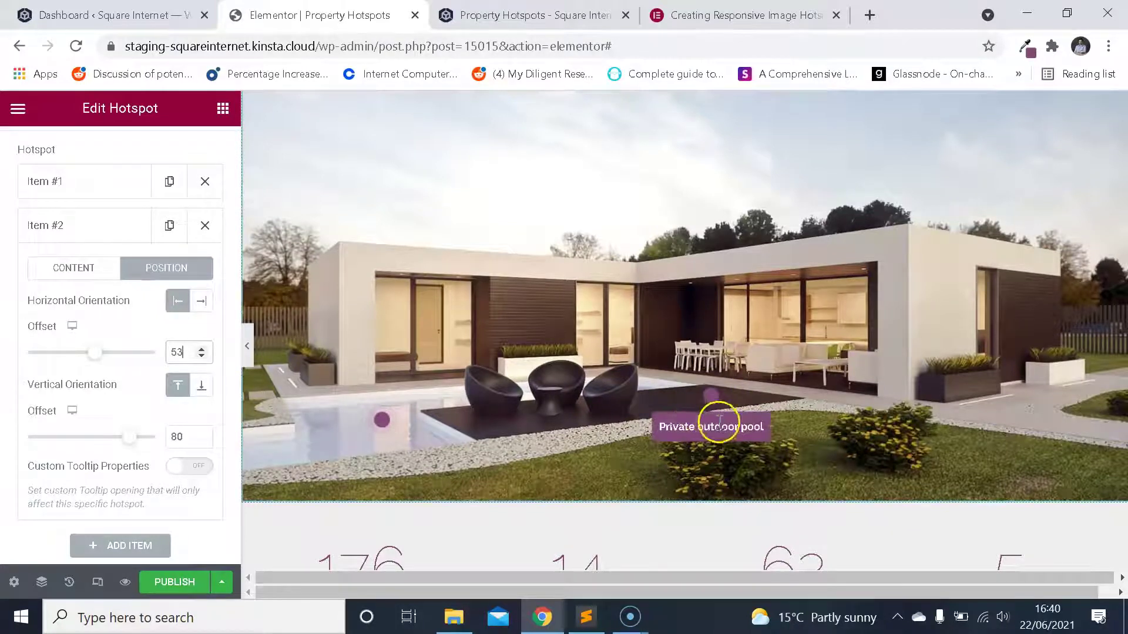
{"action": "scroll", "coordinate": [82, 224], "scroll_direction": "up", "scroll_amount": 2}
{"action": "left_click", "coordinate": [96, 356]}
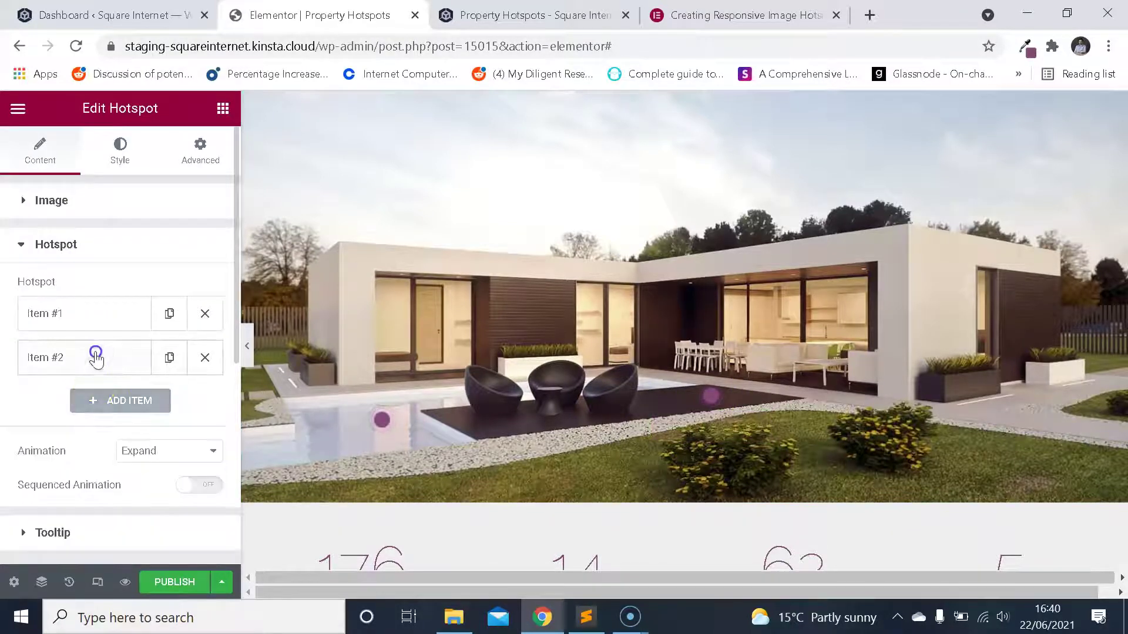
{"action": "left_click", "coordinate": [91, 405]}
{"action": "mouse_move", "coordinate": [698, 401]}
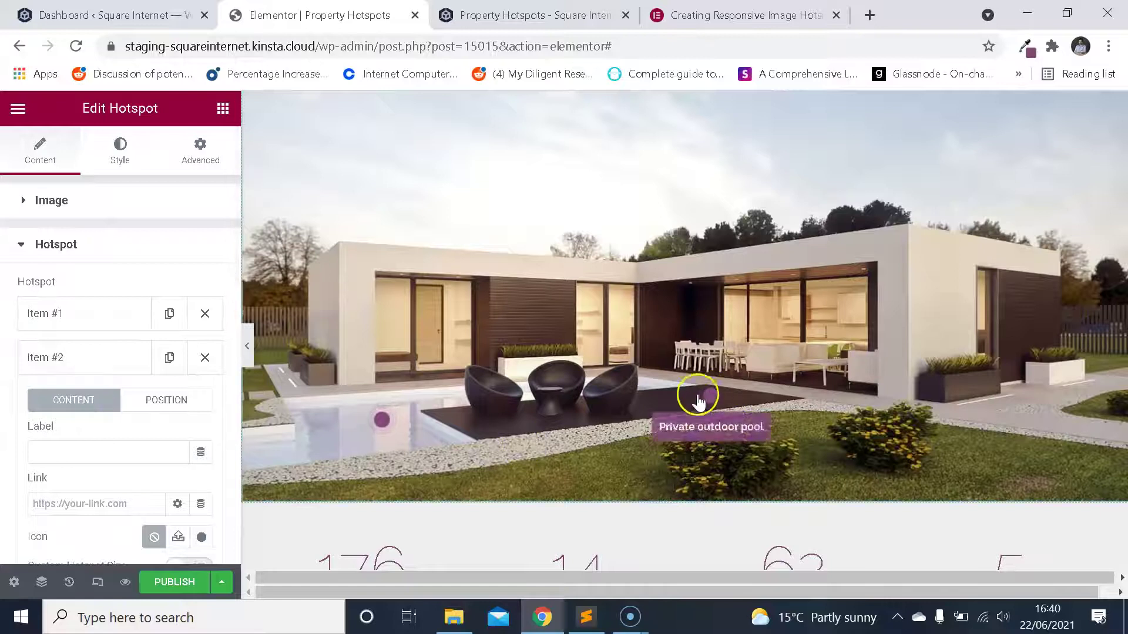
{"action": "scroll", "coordinate": [131, 340], "scroll_direction": "down", "scroll_amount": 2}
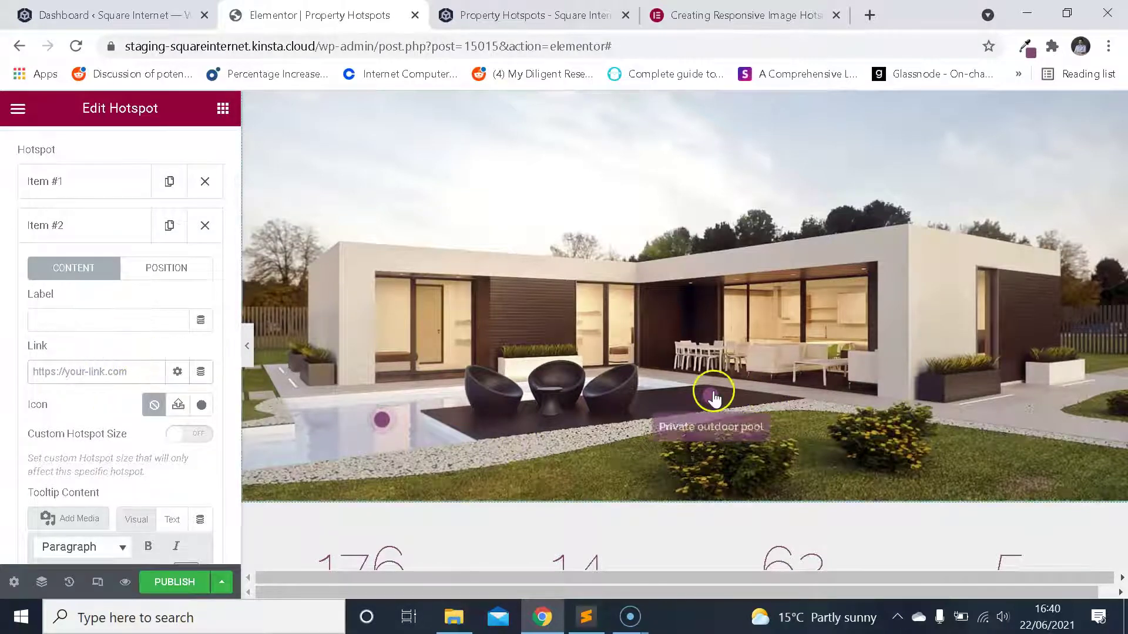
{"action": "scroll", "coordinate": [126, 373], "scroll_direction": "down", "scroll_amount": 2}
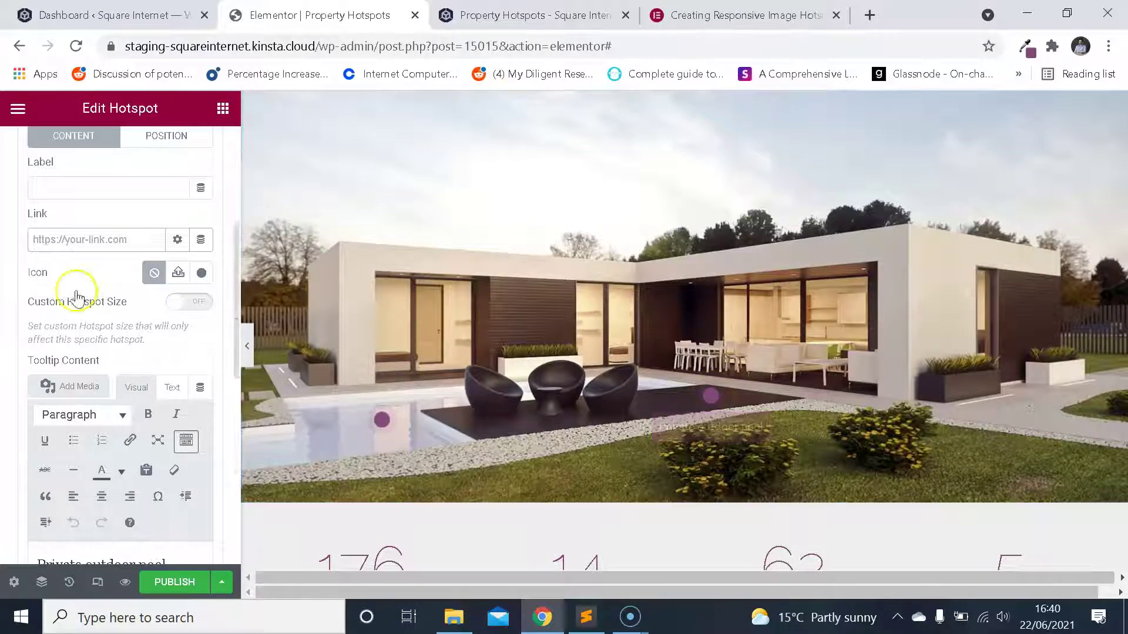
{"action": "scroll", "coordinate": [166, 388], "scroll_direction": "down", "scroll_amount": 4}
- Replace Item #2's tooltip text with 'Poolside patio', cancelling the stray Print dialog
{"action": "left_click", "coordinate": [170, 337]}
{"action": "left_click", "coordinate": [166, 313]}
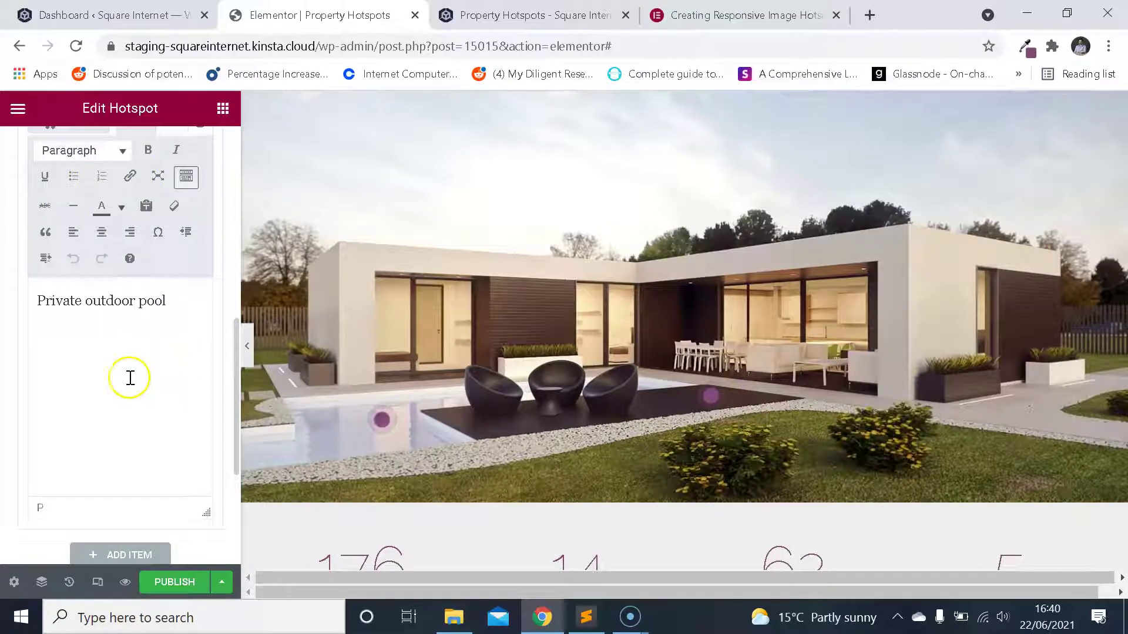
{"action": "mouse_move", "coordinate": [715, 385]}
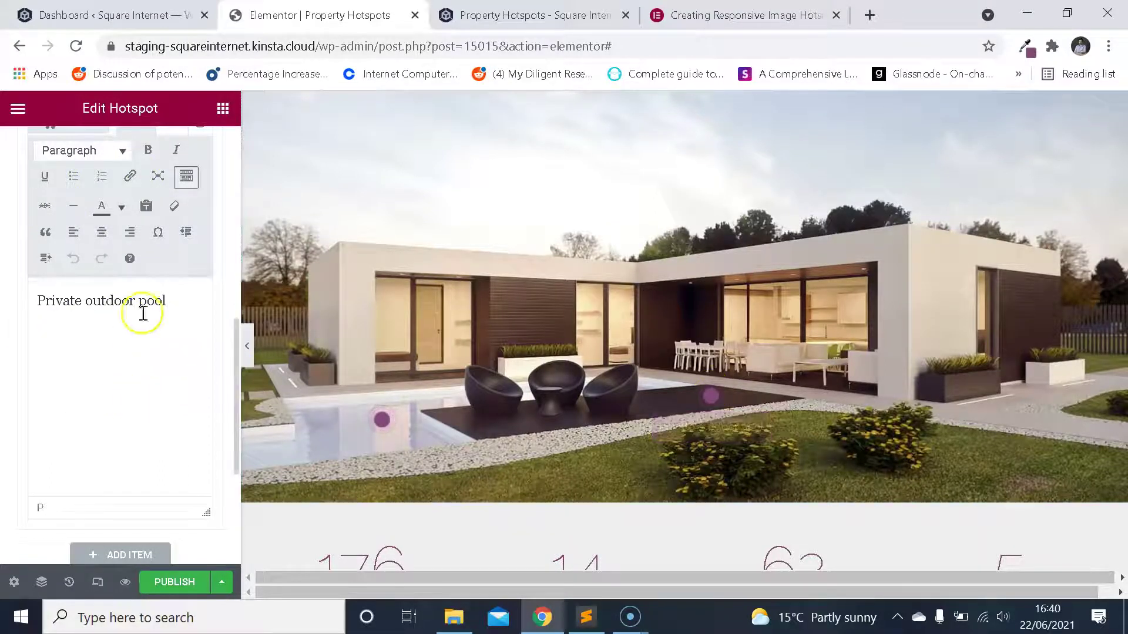
{"action": "left_click_drag", "start_coordinate": [171, 303], "coordinate": [36, 303]}
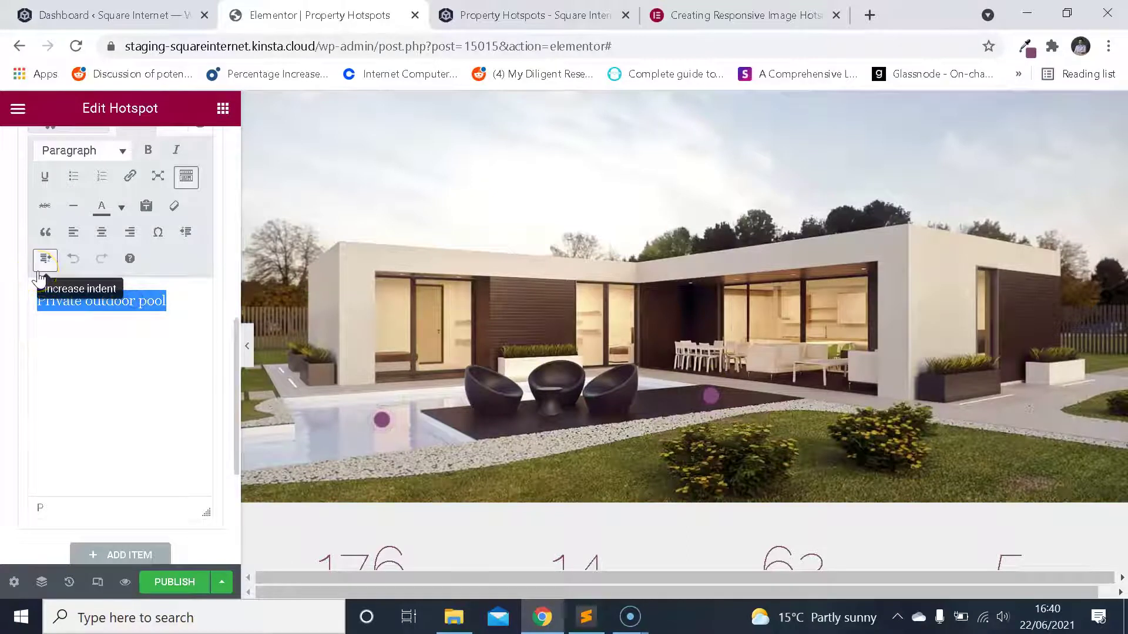
{"action": "type", "text": "OP"}
{"action": "key", "text": "ctrl+p"}
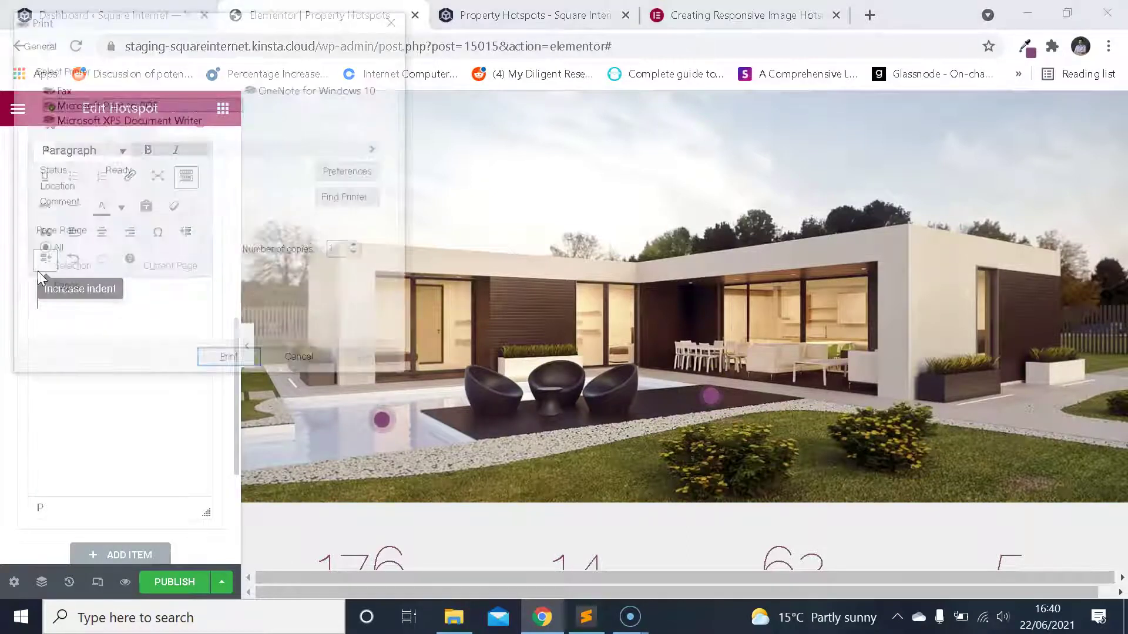
{"action": "left_click", "coordinate": [323, 363]}
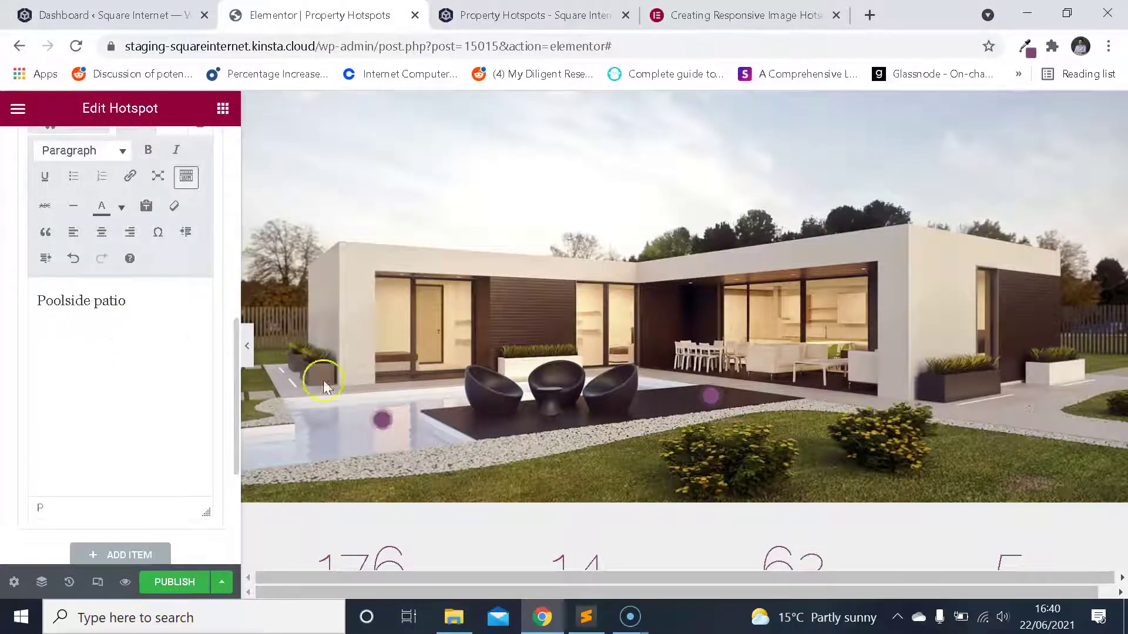
{"action": "mouse_move", "coordinate": [712, 405]}
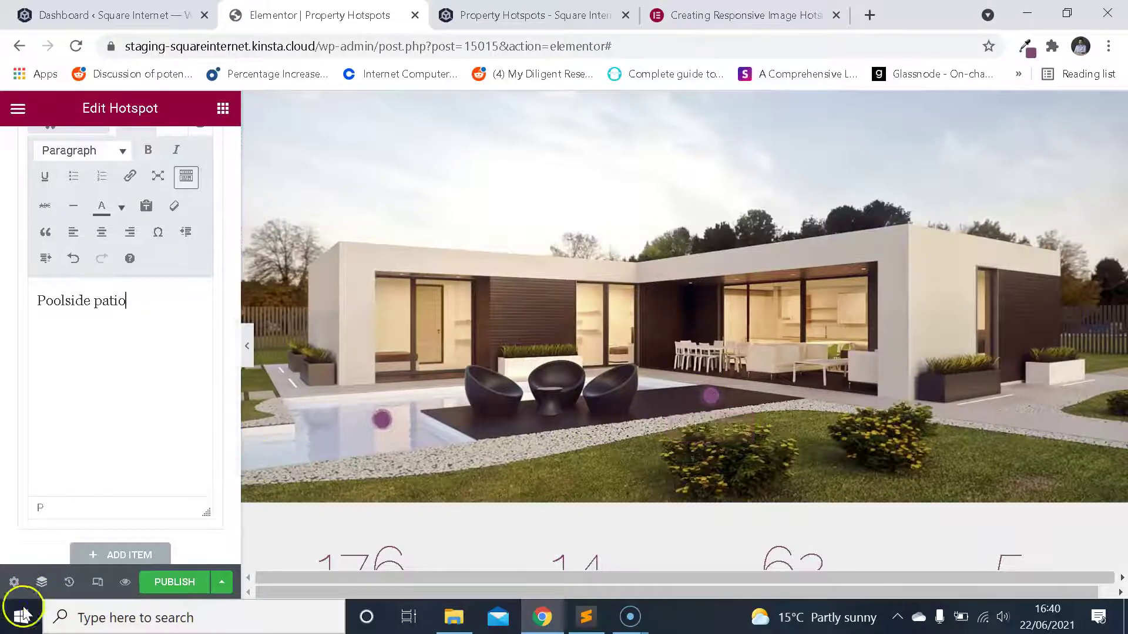
{"action": "mouse_move", "coordinate": [713, 395]}
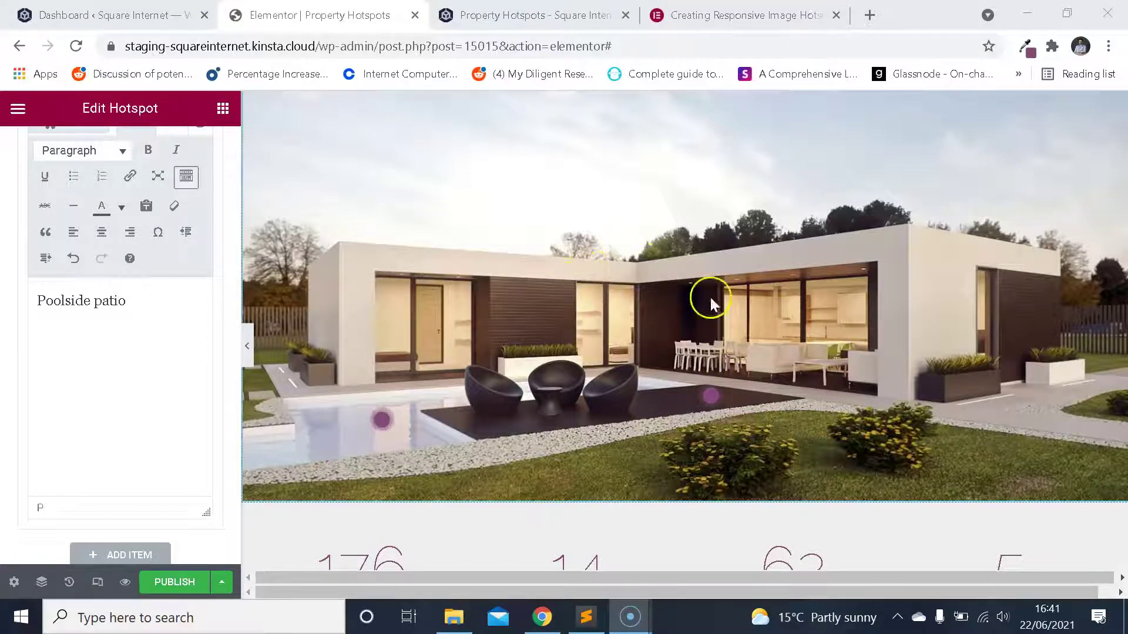
{"action": "scroll", "coordinate": [35, 219], "scroll_direction": "up", "scroll_amount": 5}
{"action": "scroll", "coordinate": [129, 282], "scroll_direction": "down", "scroll_amount": 2}
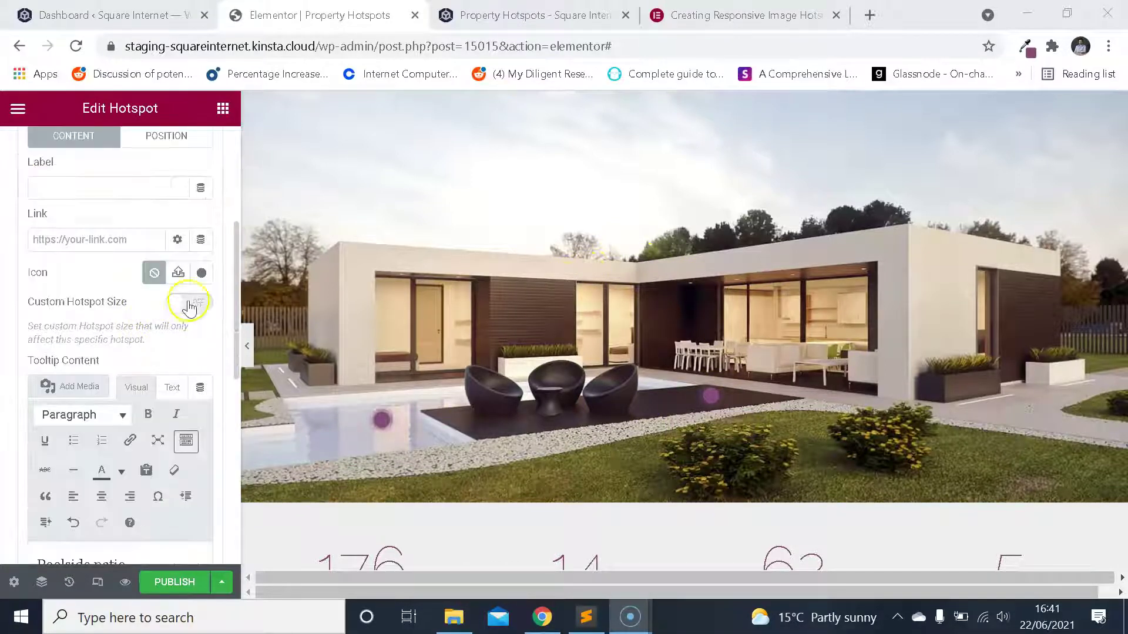
{"action": "scroll", "coordinate": [126, 281], "scroll_direction": "down", "scroll_amount": 4}
{"action": "scroll", "coordinate": [129, 271], "scroll_direction": "up", "scroll_amount": 4}
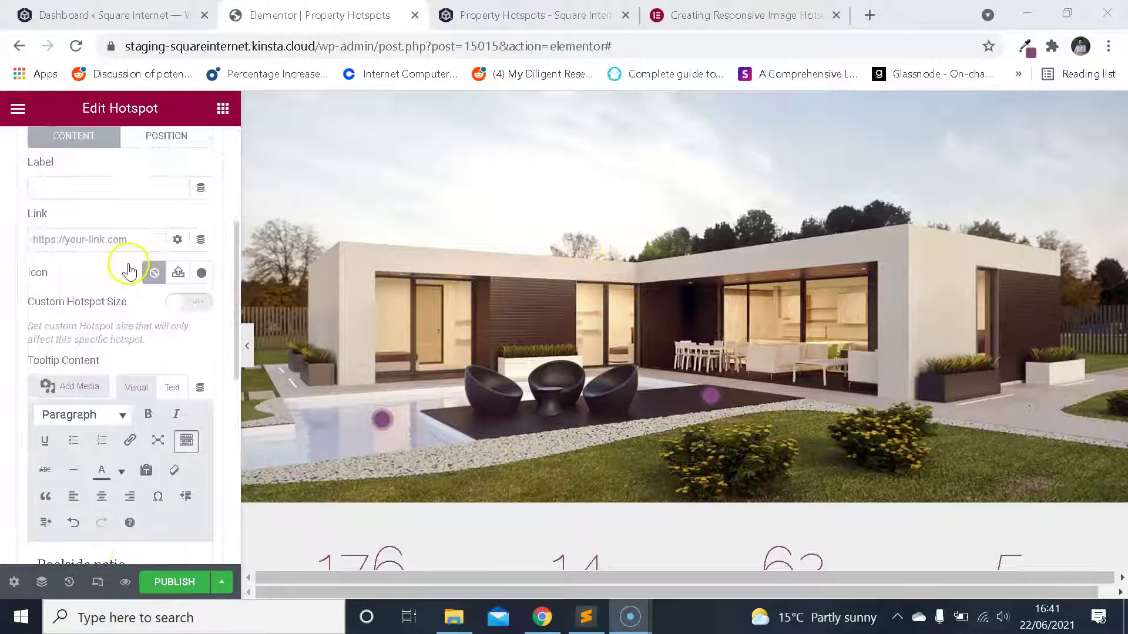
{"action": "scroll", "coordinate": [83, 226], "scroll_direction": "up", "scroll_amount": 5}
- Duplicate Item #2 into Item #3 and open Item #3's Position settings
{"action": "left_click", "coordinate": [104, 354]}
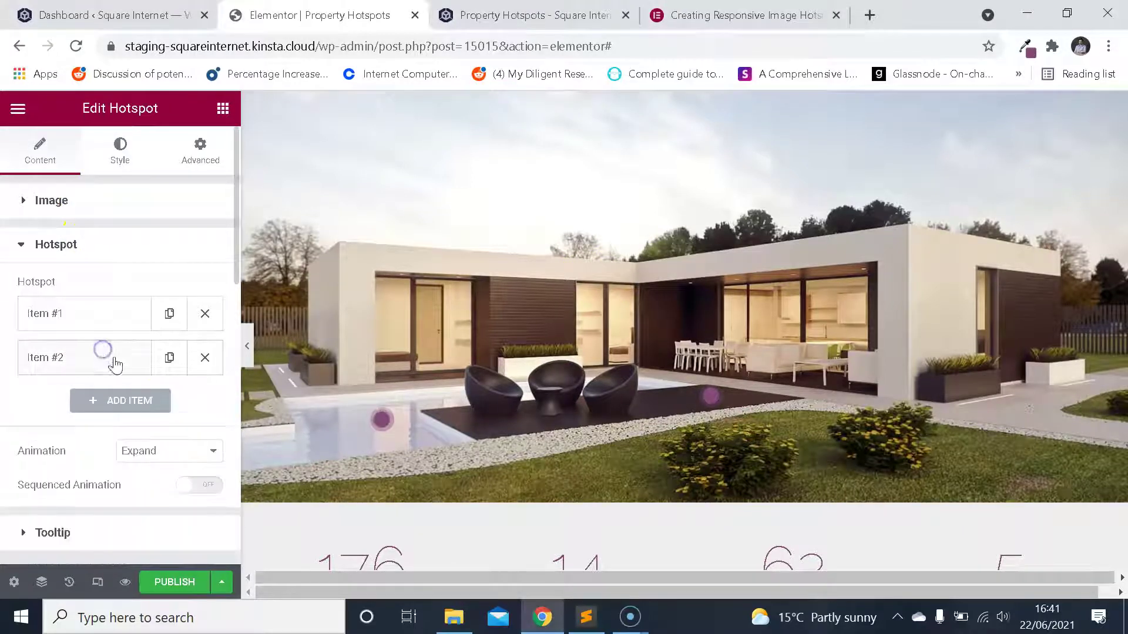
{"action": "left_click", "coordinate": [169, 357]}
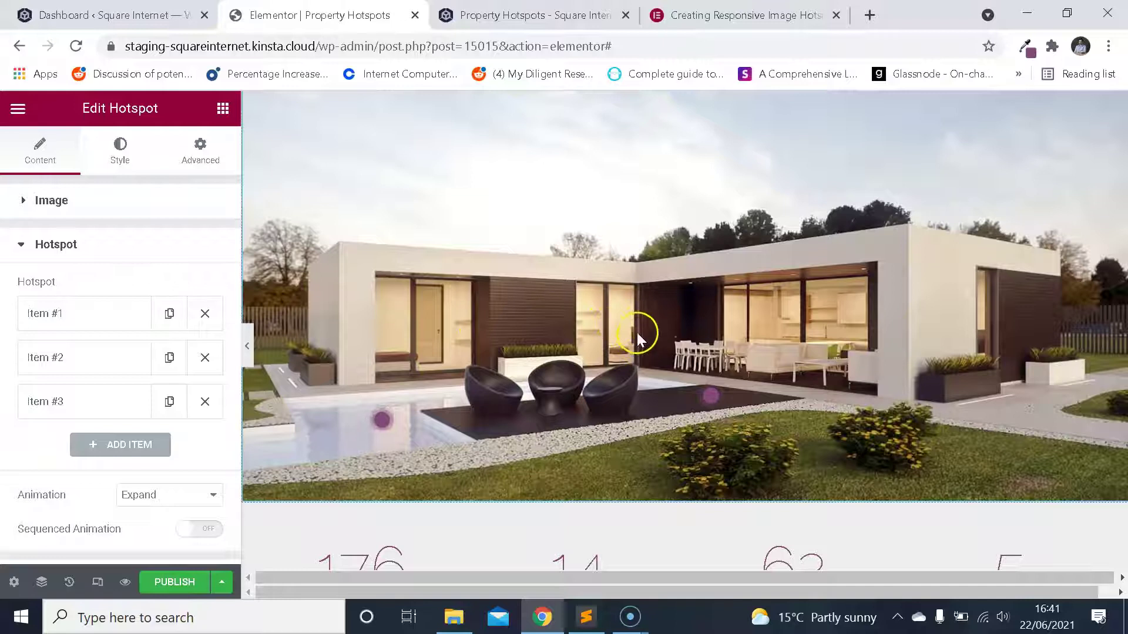
{"action": "left_click", "coordinate": [124, 402]}
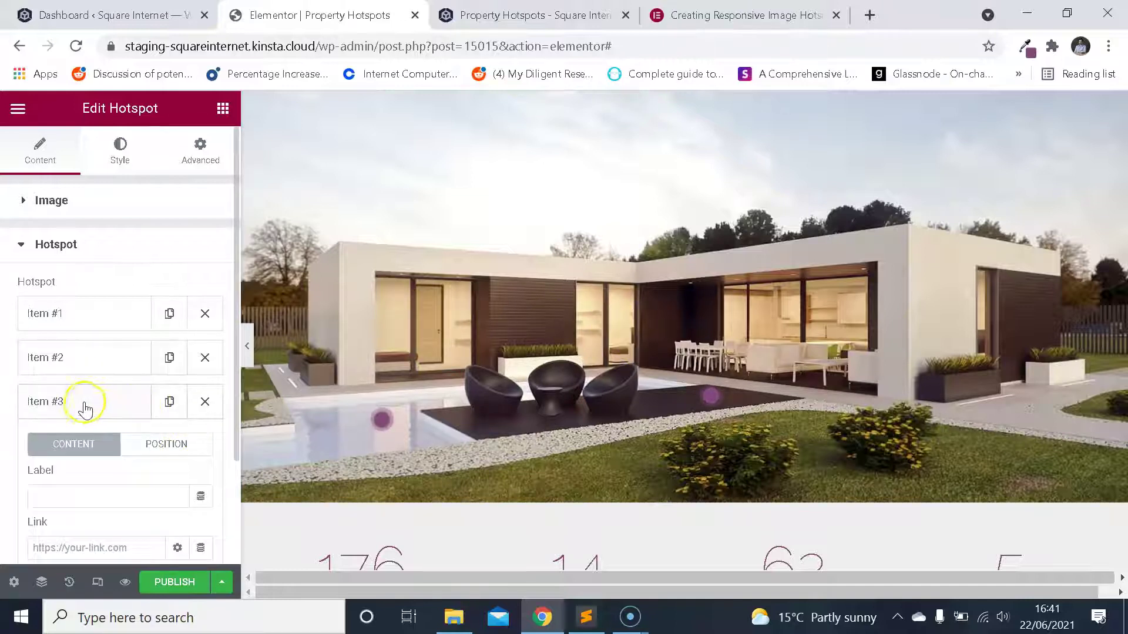
{"action": "left_click", "coordinate": [167, 444]}
{"action": "scroll", "coordinate": [153, 388], "scroll_direction": "down", "scroll_amount": 2}
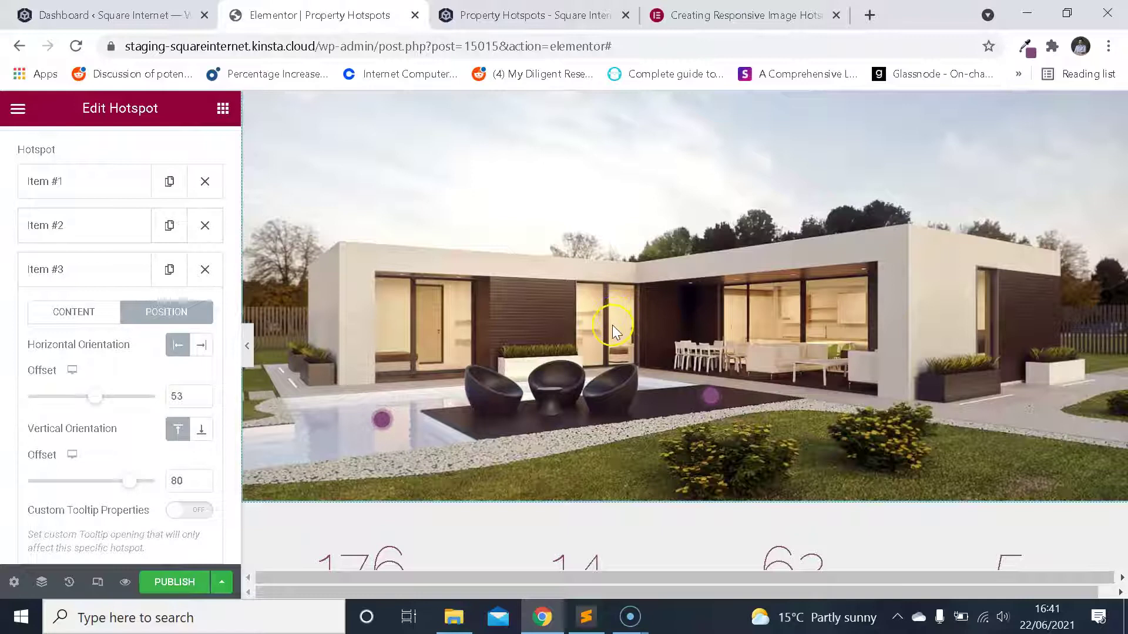
- Set Item #3's horizontal offset to 40
{"action": "double_click", "coordinate": [190, 395]}
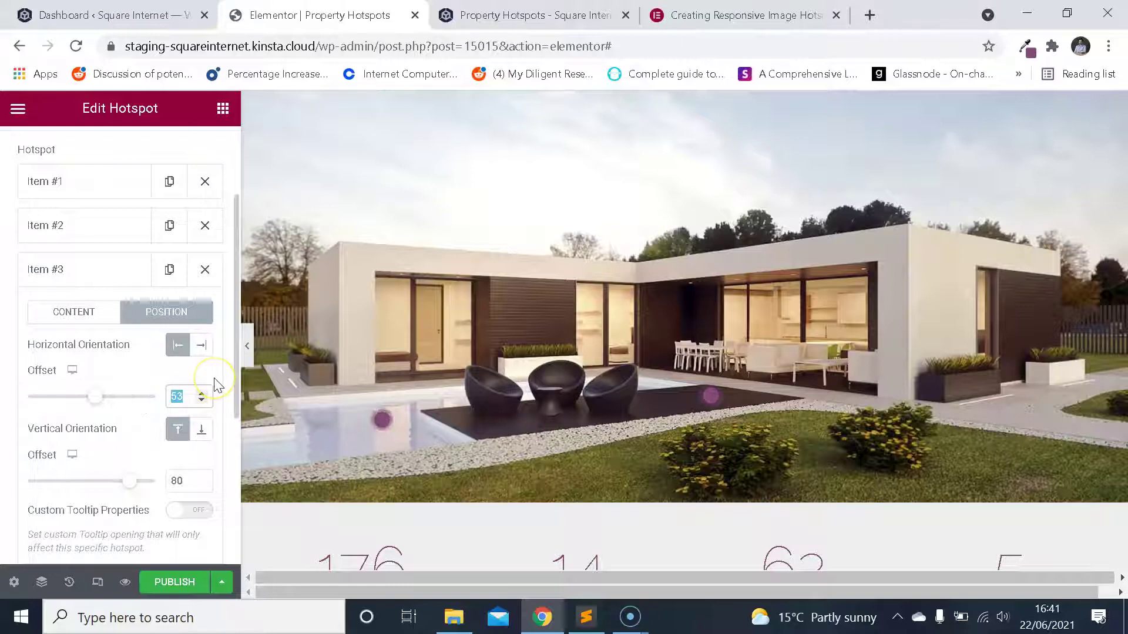
{"action": "type", "text": "40"}
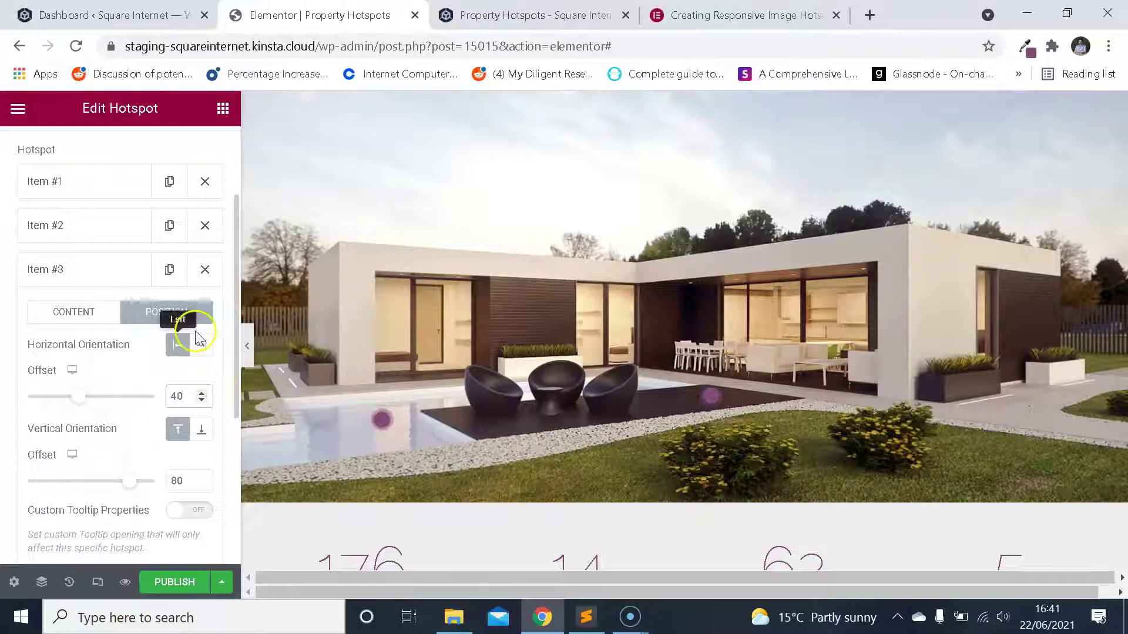
{"action": "left_click", "coordinate": [175, 345]}
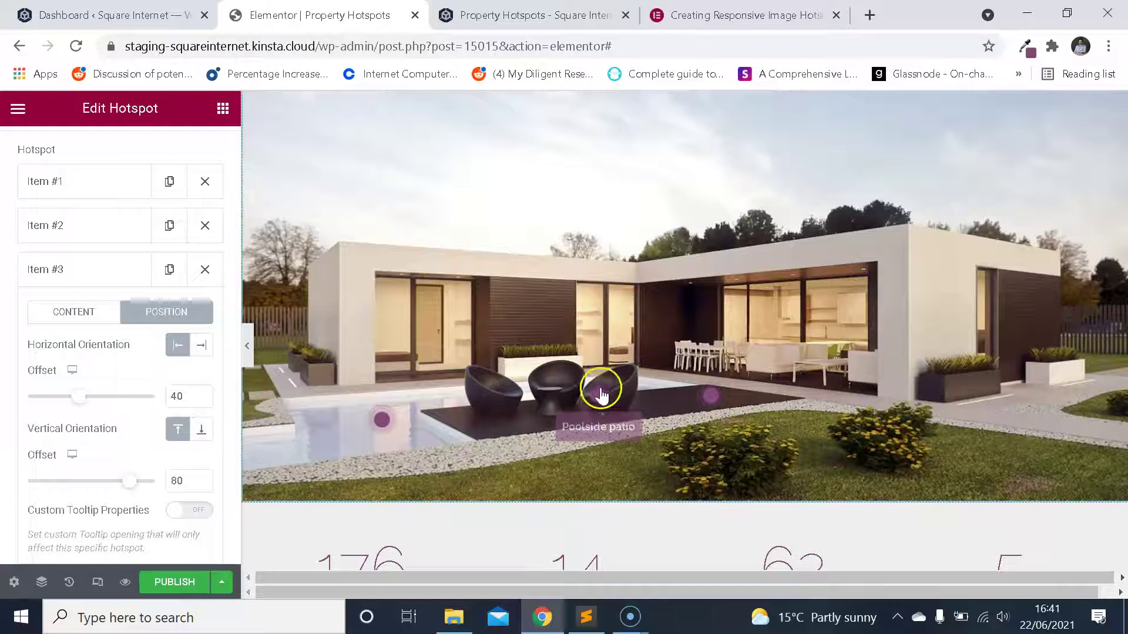
- Set Item #3's vertical offset to 65, beside the sliding doors
{"action": "double_click", "coordinate": [187, 480]}
{"action": "type", "text": "50"}
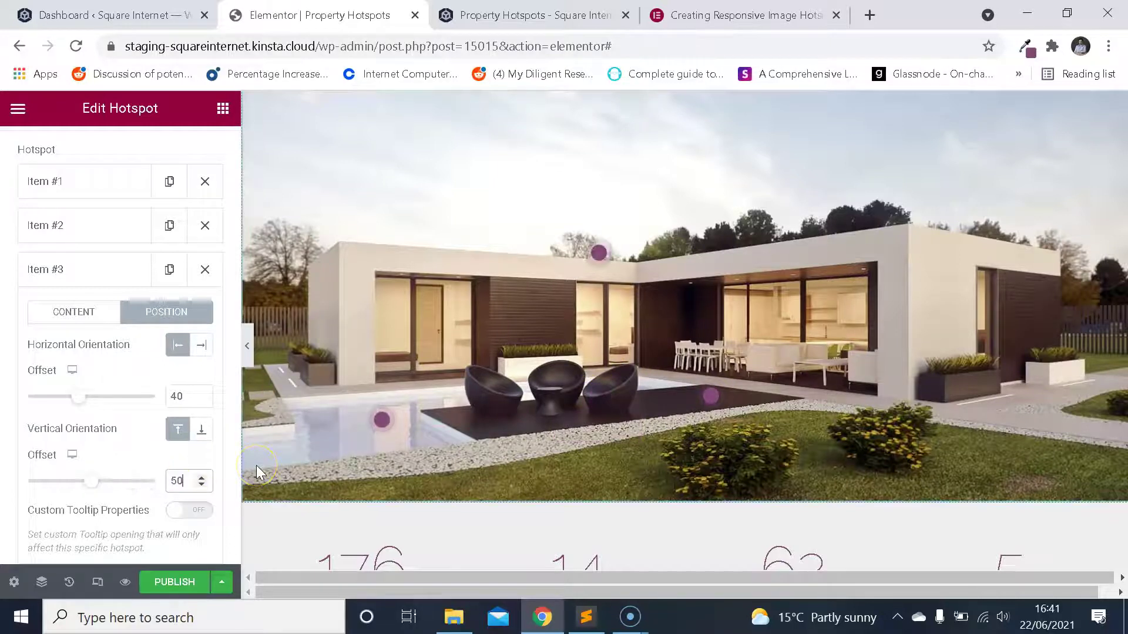
{"action": "key", "text": "BackSpace"}
{"action": "key", "text": "BackSpace"}
{"action": "type", "text": "40"}
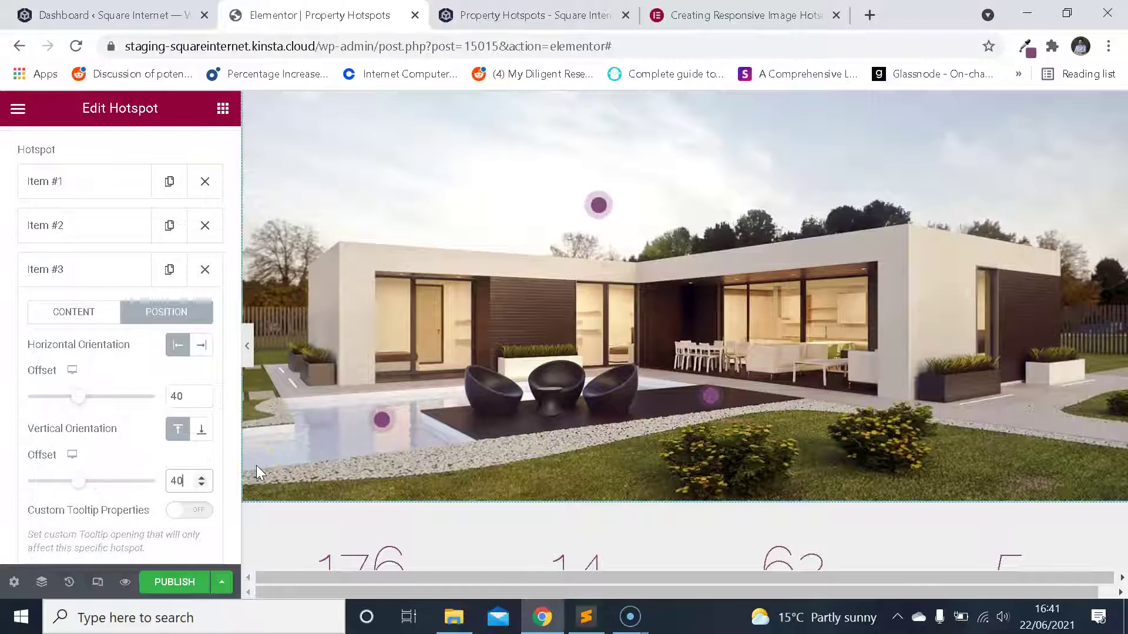
{"action": "key", "text": "BackSpace"}
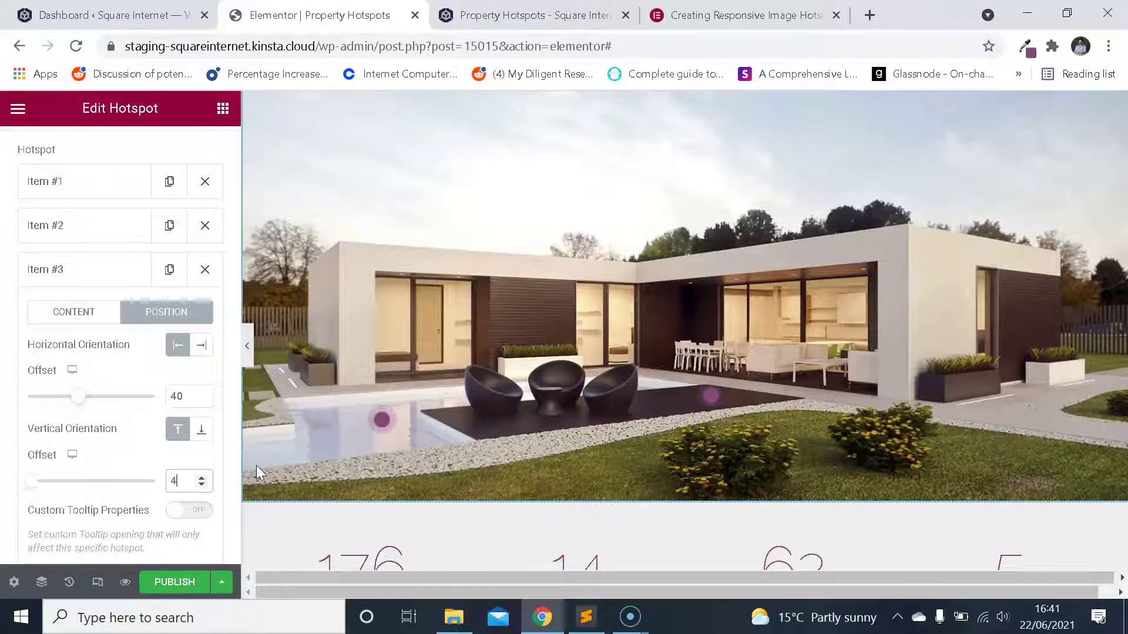
{"action": "type", "text": "5"}
{"action": "key", "text": "BackSpace"}
{"action": "key", "text": "BackSpace"}
{"action": "type", "text": "3"}
{"action": "type", "text": "0"}
{"action": "key", "text": "BackSpace"}
{"action": "key", "text": "BackSpace"}
{"action": "type", "text": "60"}
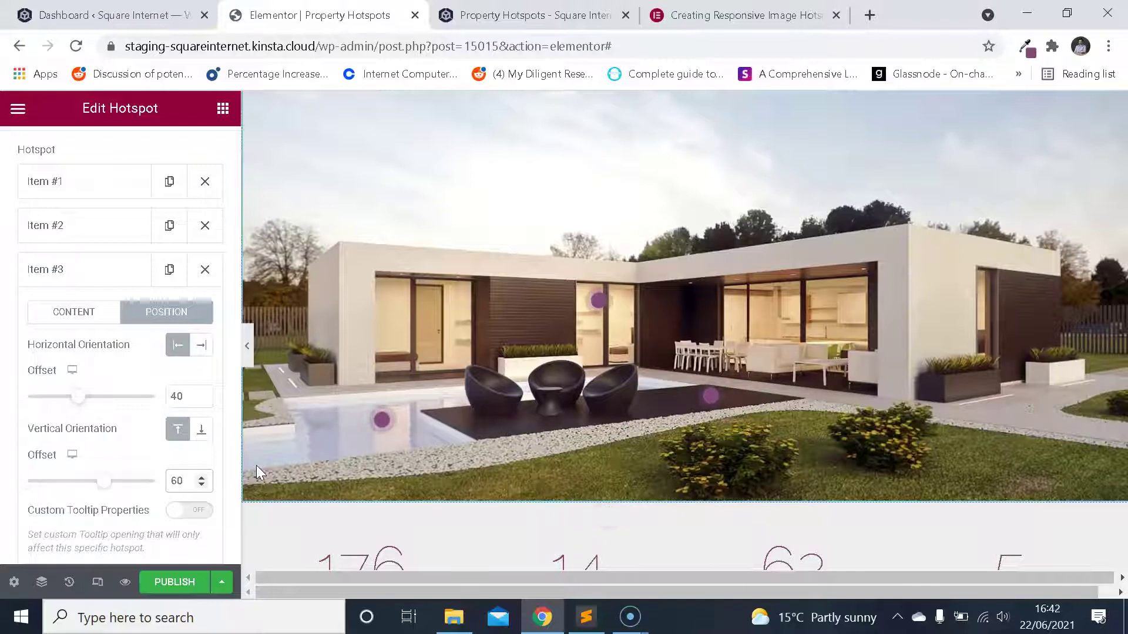
{"action": "key", "text": "BackSpace"}
{"action": "type", "text": "5"}
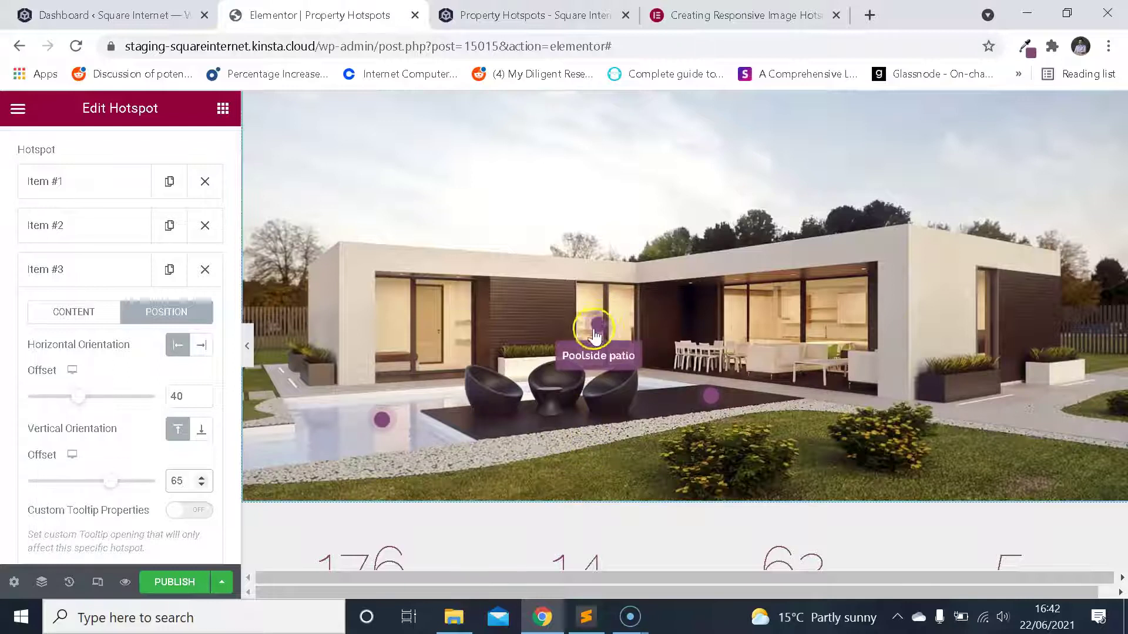
- Replace Item #3's tooltip text 'Poolside patio' with 'Sliding doors to outside'
{"action": "left_click", "coordinate": [97, 313]}
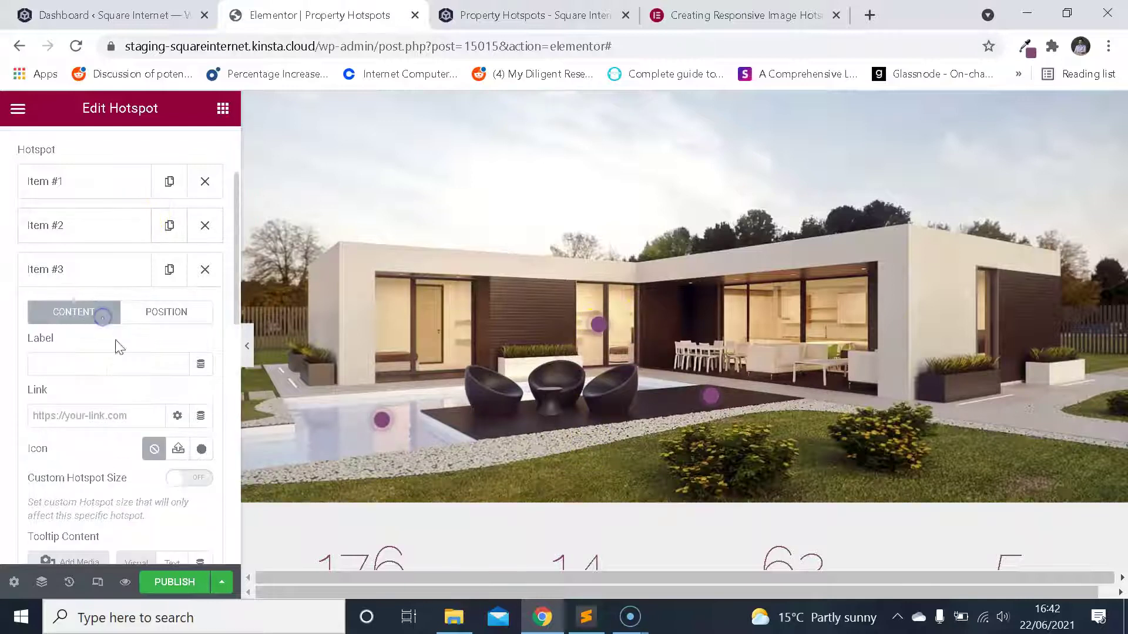
{"action": "scroll", "coordinate": [116, 403], "scroll_direction": "down", "scroll_amount": 3}
{"action": "scroll", "coordinate": [118, 411], "scroll_direction": "up", "scroll_amount": 3}
{"action": "scroll", "coordinate": [119, 411], "scroll_direction": "down", "scroll_amount": 5}
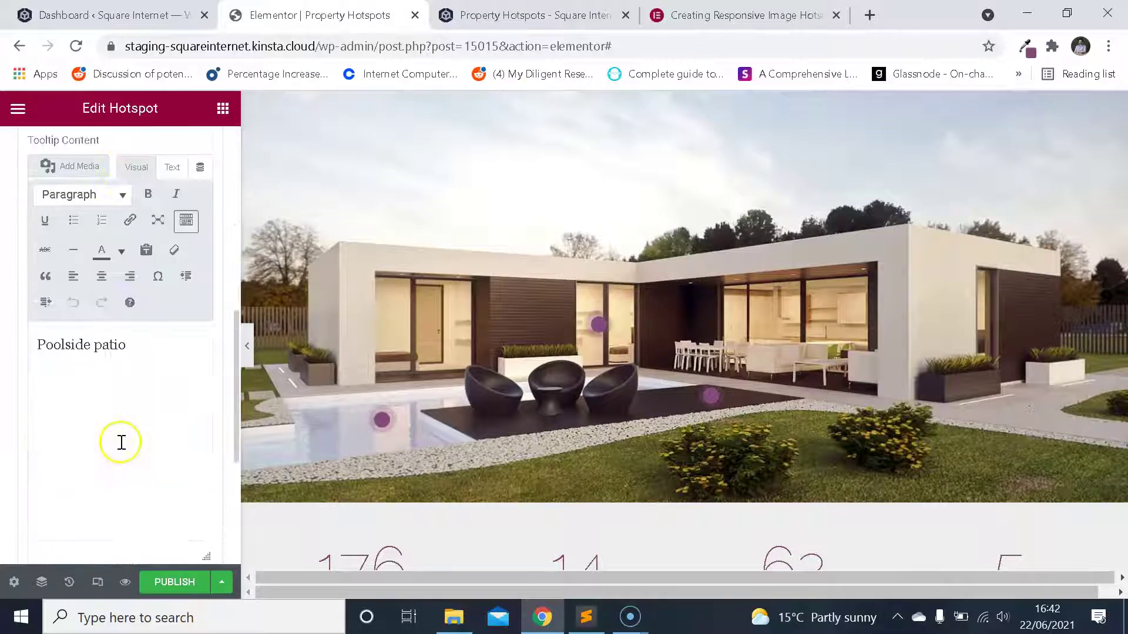
{"action": "left_click_drag", "start_coordinate": [39, 346], "coordinate": [174, 348]}
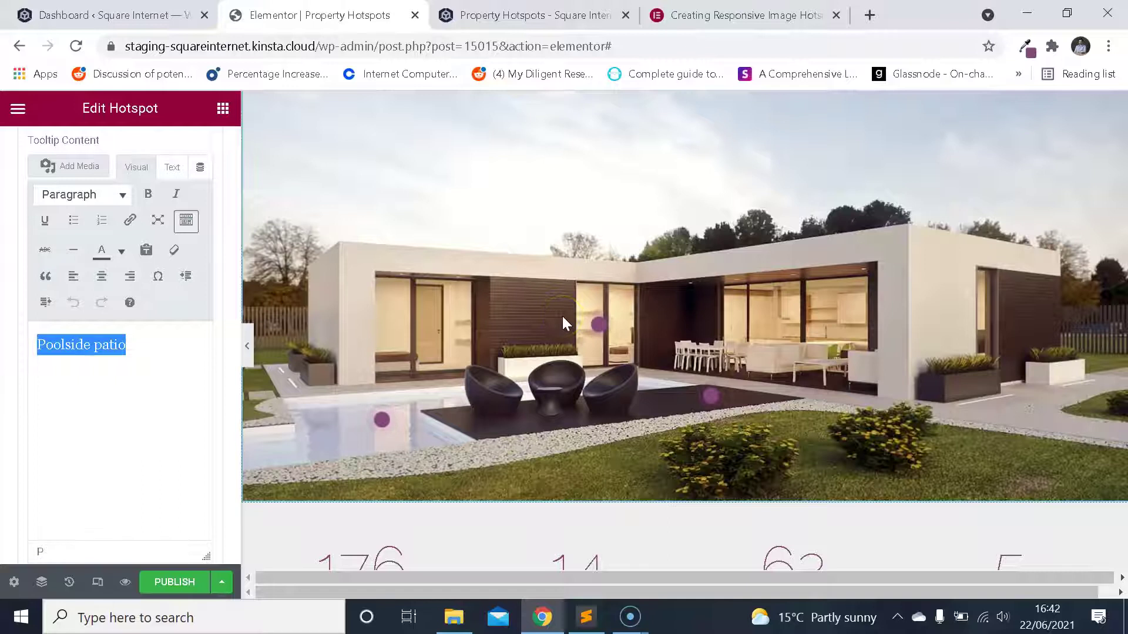
{"action": "type", "text": "Sliding doors to p"}
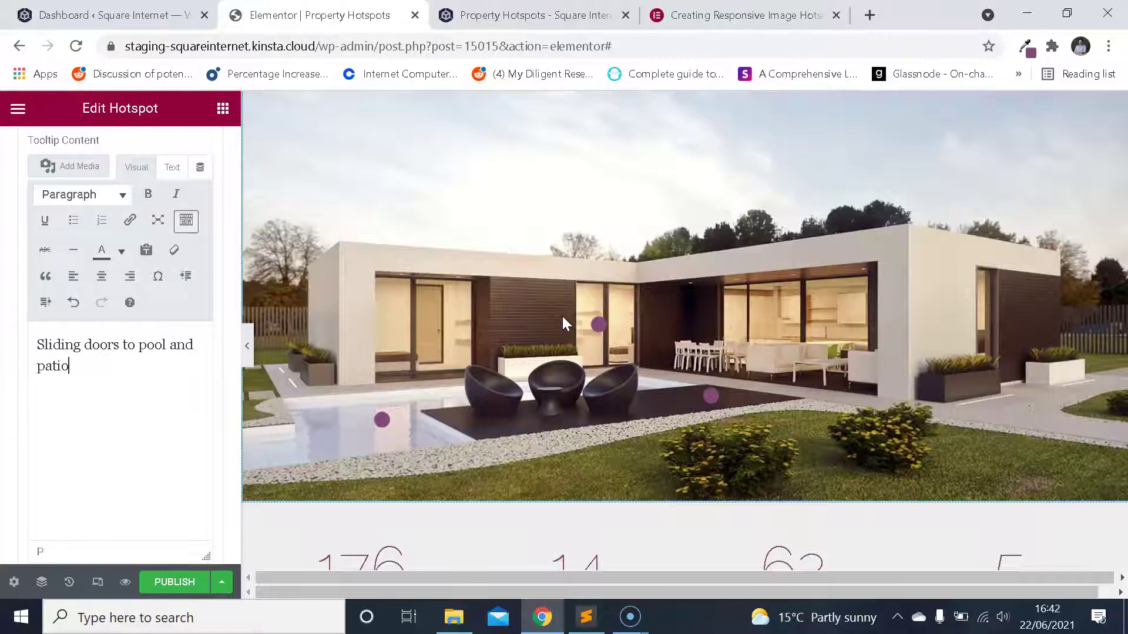
{"action": "key", "text": "BackSpace"}
{"action": "key", "text": "BackSpace"}
{"action": "key", "text": "BackSpace"}
{"action": "key", "text": "BackSpace"}
{"action": "key", "text": "BackSpace"}
{"action": "key", "text": "BackSpace"}
{"action": "key", "text": "BackSpace"}
{"action": "key", "text": "BackSpace"}
{"action": "key", "text": "BackSpace"}
{"action": "key", "text": "BackSpace"}
{"action": "key", "text": "BackSpace"}
{"action": "key", "text": "BackSpace"}
{"action": "key", "text": "BackSpace"}
{"action": "key", "text": "BackSpace"}
{"action": "key", "text": "BackSpace"}
{"action": "key", "text": "BackSpace"}
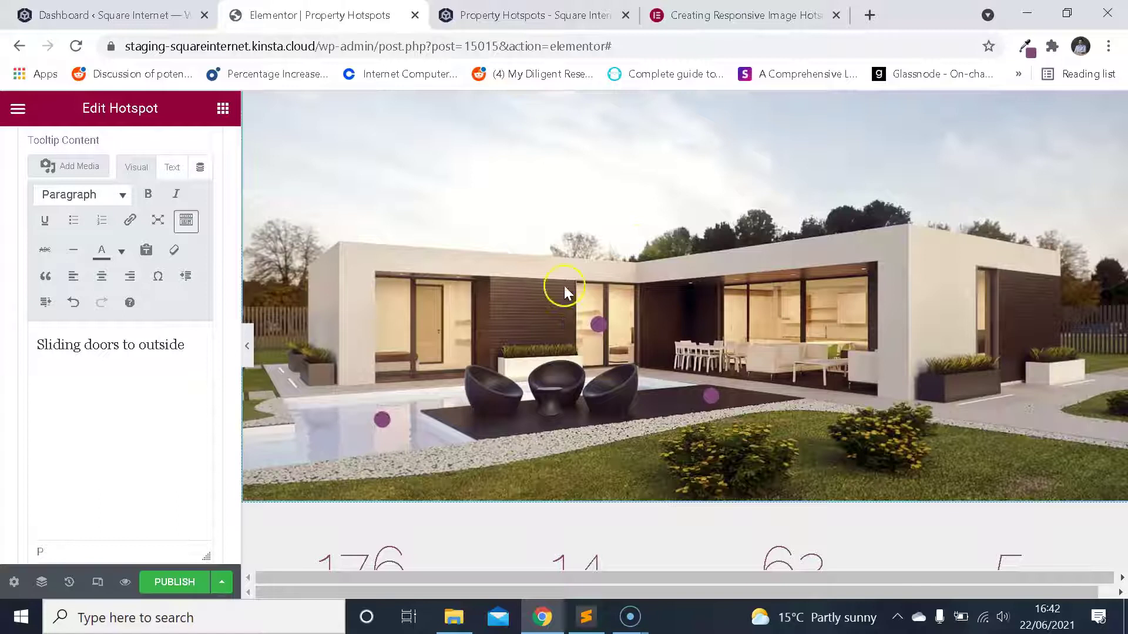
- Hover the sliding-doors hotspot on the photo to verify its new tooltip
{"action": "left_click", "coordinate": [589, 317]}
{"action": "left_click", "coordinate": [600, 324]}
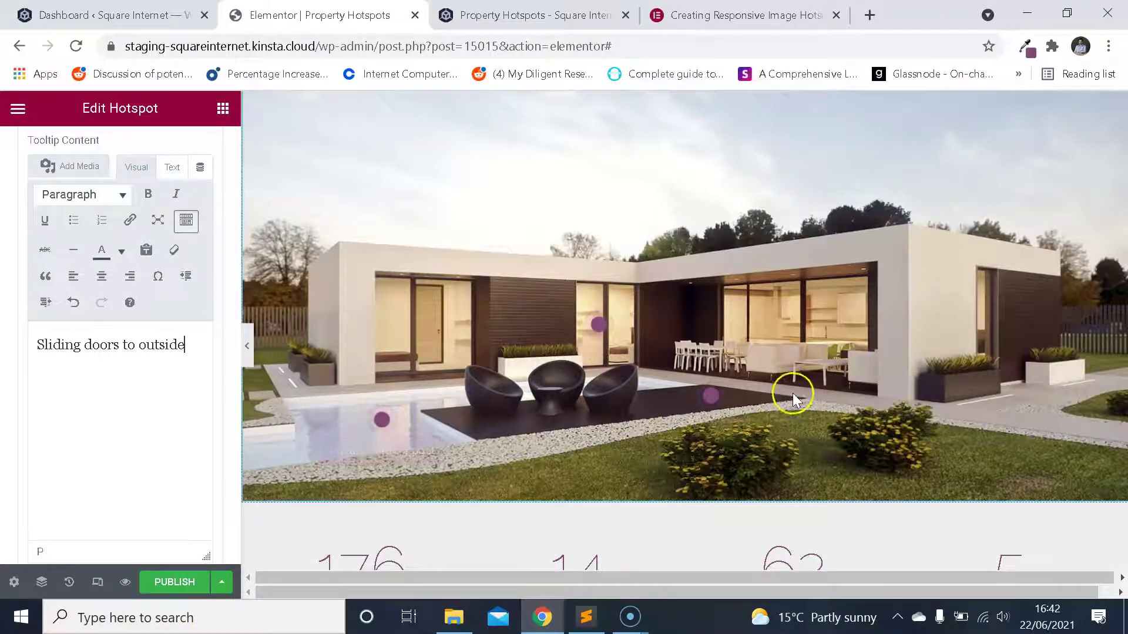
{"action": "scroll", "coordinate": [651, 375], "scroll_direction": "down", "scroll_amount": 1}
{"action": "scroll", "coordinate": [657, 372], "scroll_direction": "up", "scroll_amount": 1}
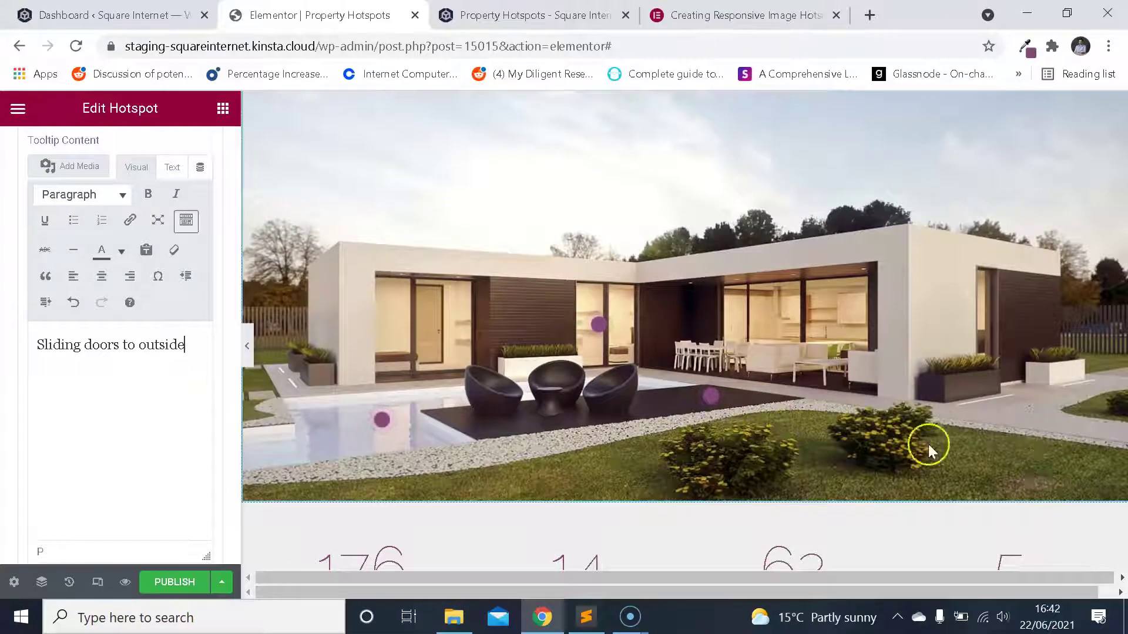
{"action": "scroll", "coordinate": [83, 222], "scroll_direction": "up", "scroll_amount": 5}
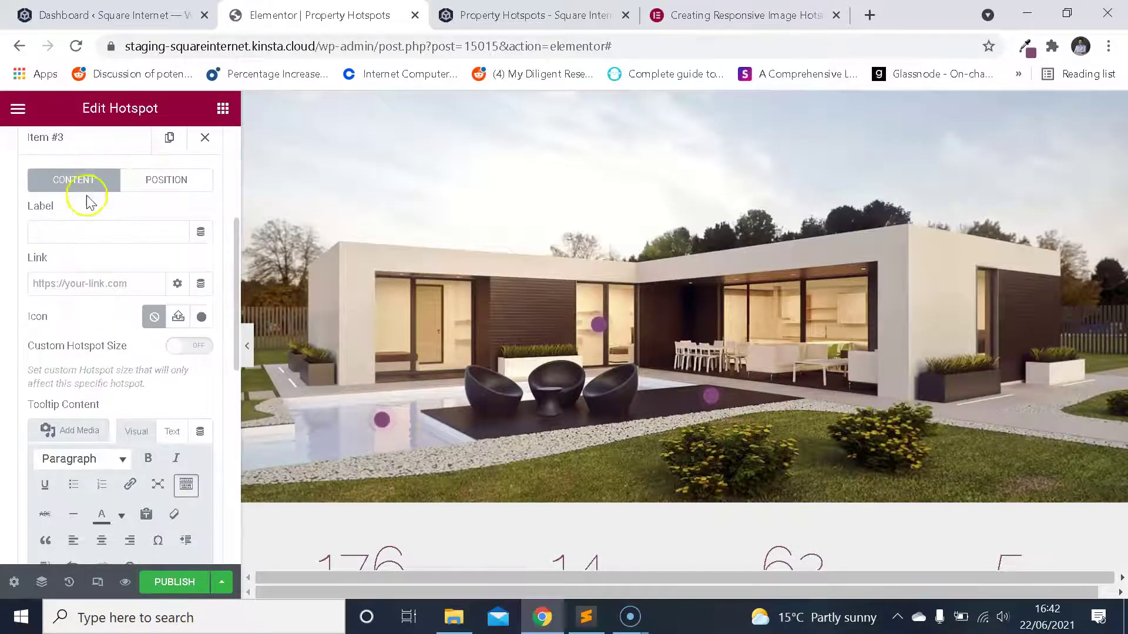
- Duplicate Item #3 into Item #4, keeping horizontal orientation Left at offset 40
{"action": "left_click", "coordinate": [113, 141]}
{"action": "scroll", "coordinate": [135, 200], "scroll_direction": "up", "scroll_amount": 2}
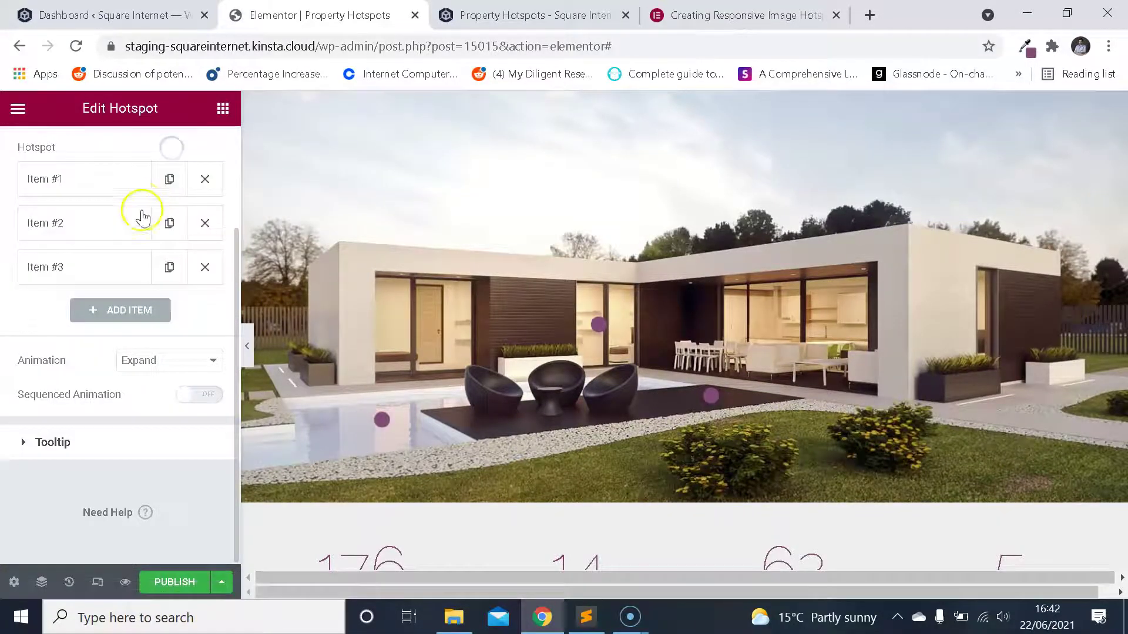
{"action": "left_click", "coordinate": [156, 272]}
{"action": "left_click", "coordinate": [108, 309]}
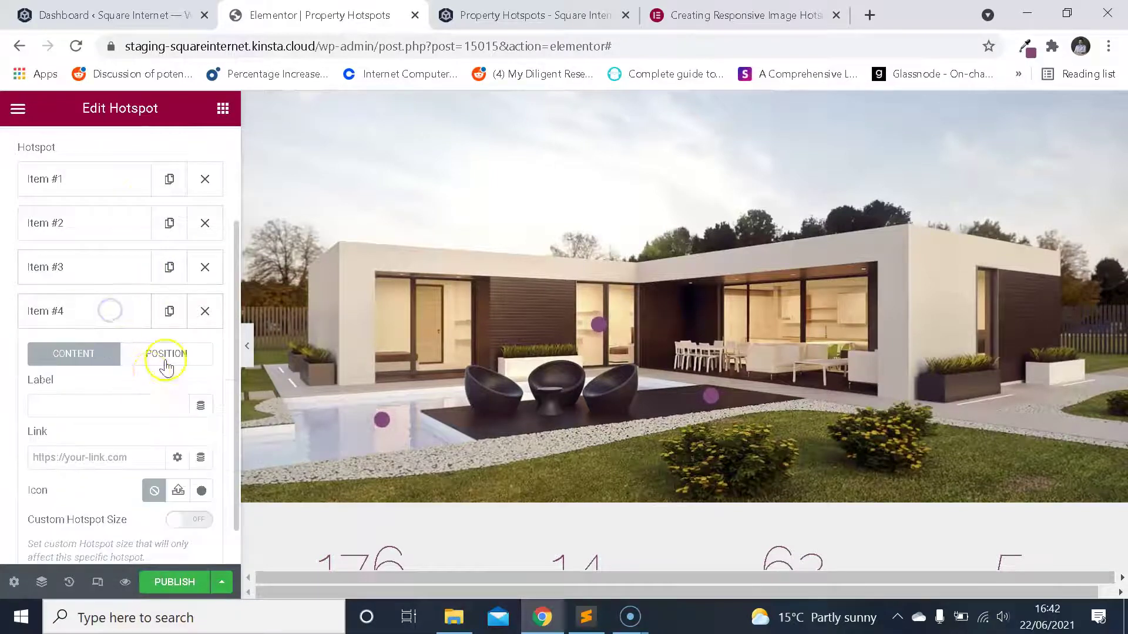
{"action": "left_click", "coordinate": [168, 352]}
{"action": "scroll", "coordinate": [158, 399], "scroll_direction": "up", "scroll_amount": 2}
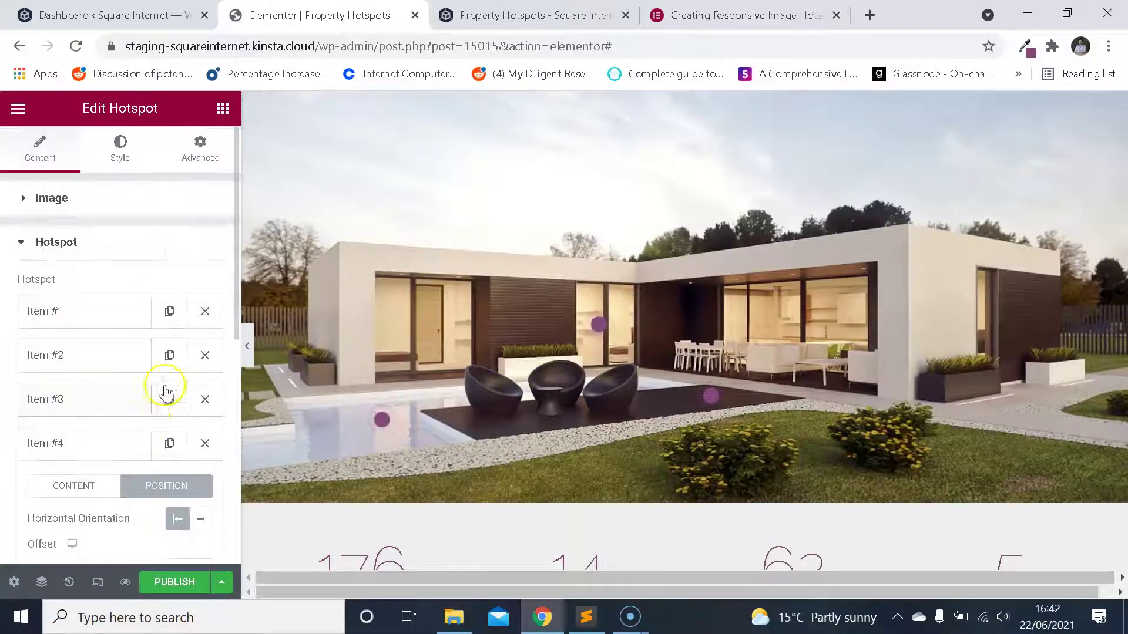
{"action": "scroll", "coordinate": [164, 364], "scroll_direction": "down", "scroll_amount": 2}
{"action": "scroll", "coordinate": [166, 340], "scroll_direction": "up", "scroll_amount": 2}
{"action": "scroll", "coordinate": [164, 358], "scroll_direction": "down", "scroll_amount": 2}
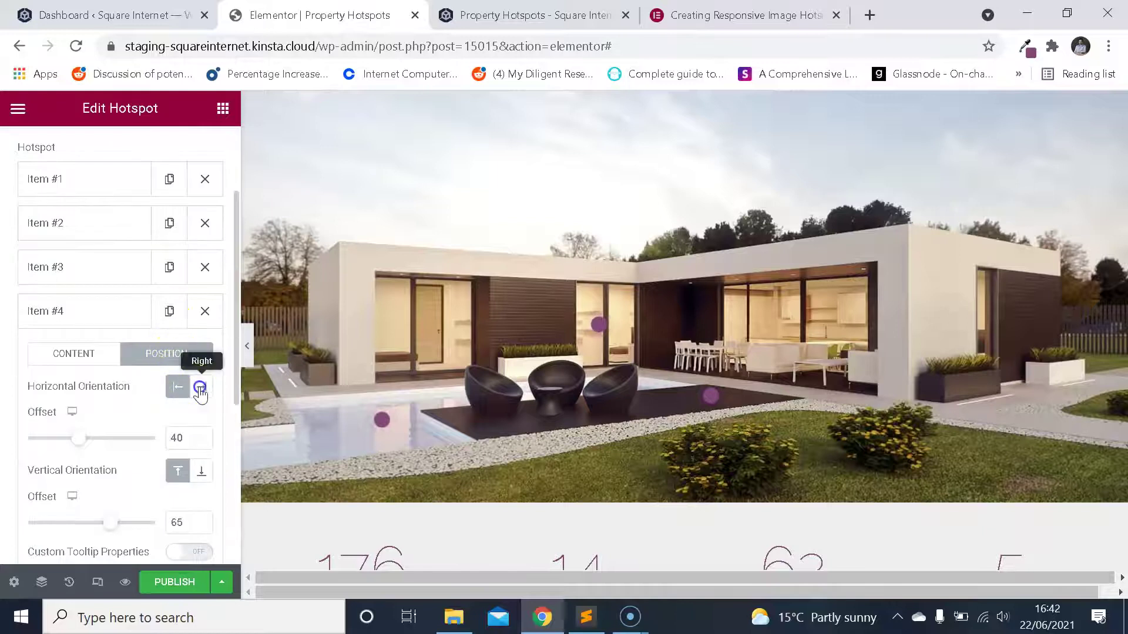
{"action": "left_click", "coordinate": [201, 386]}
{"action": "left_click", "coordinate": [178, 387]}
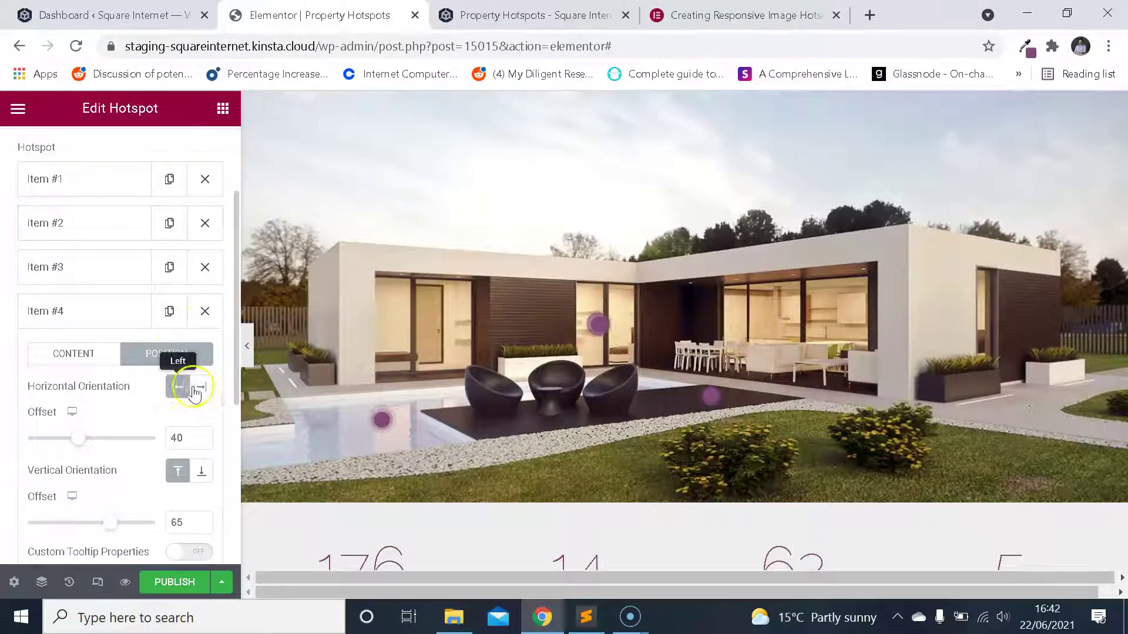
{"action": "scroll", "coordinate": [429, 365], "scroll_direction": "up", "scroll_amount": 2}
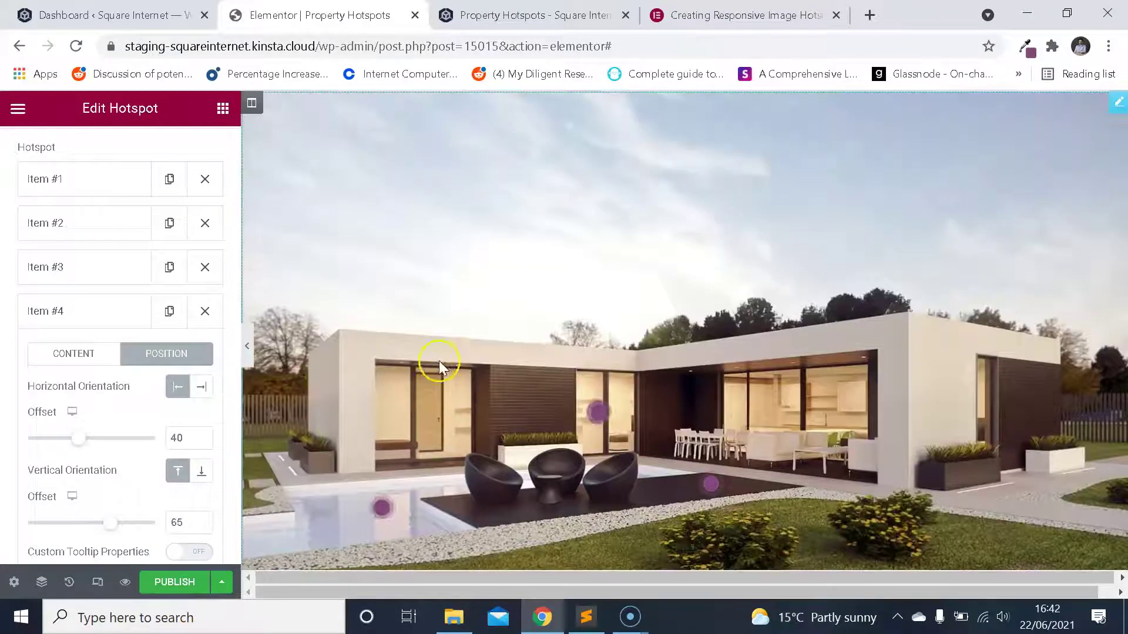
{"action": "scroll", "coordinate": [200, 388], "scroll_direction": "down", "scroll_amount": 2}
{"action": "scroll", "coordinate": [559, 399], "scroll_direction": "down", "scroll_amount": 2}
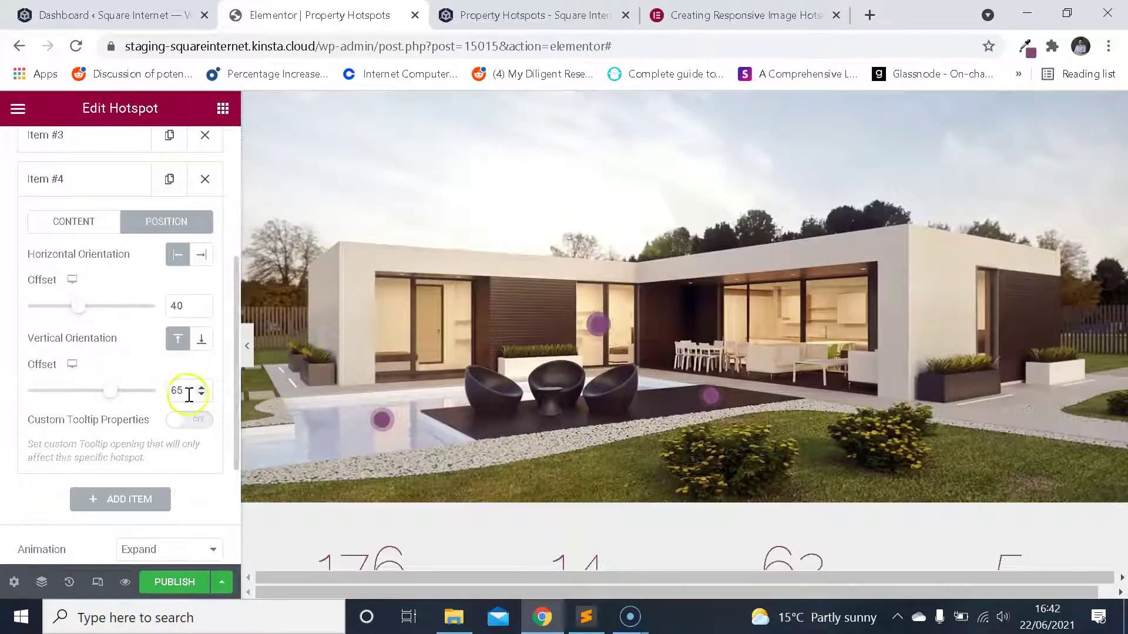
- Set Item #4's vertical offset to 95 and check its tooltip on the lawn
{"action": "left_click_drag", "start_coordinate": [190, 390], "coordinate": [148, 397]}
{"action": "type", "text": "70"}
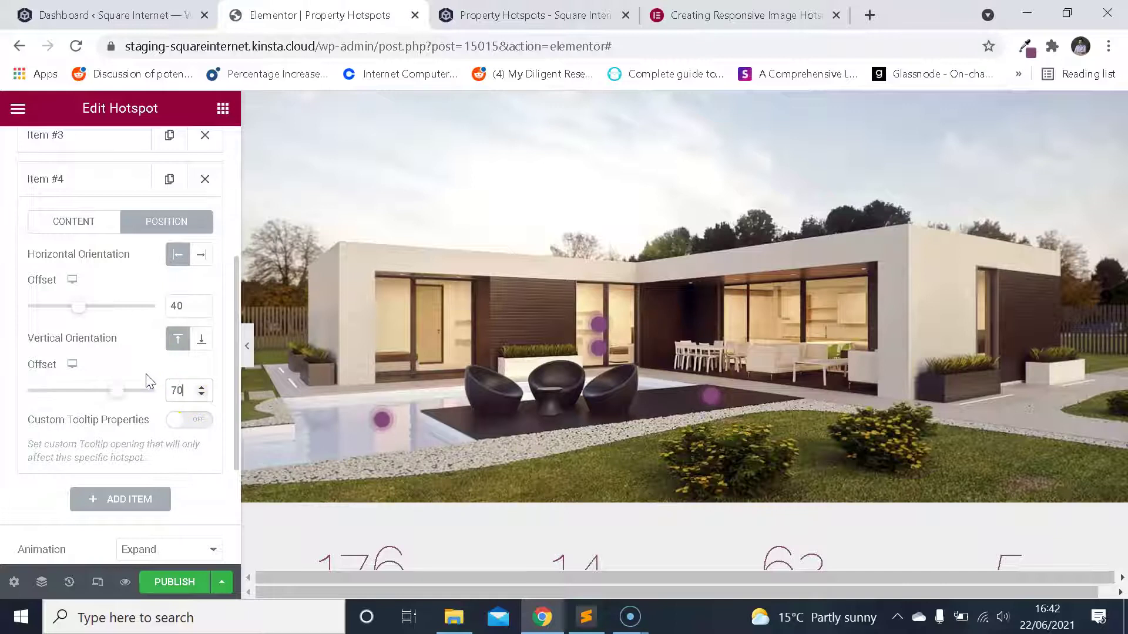
{"action": "key", "text": "BackSpace"}
{"action": "key", "text": "BackSpace"}
{"action": "type", "text": "90"}
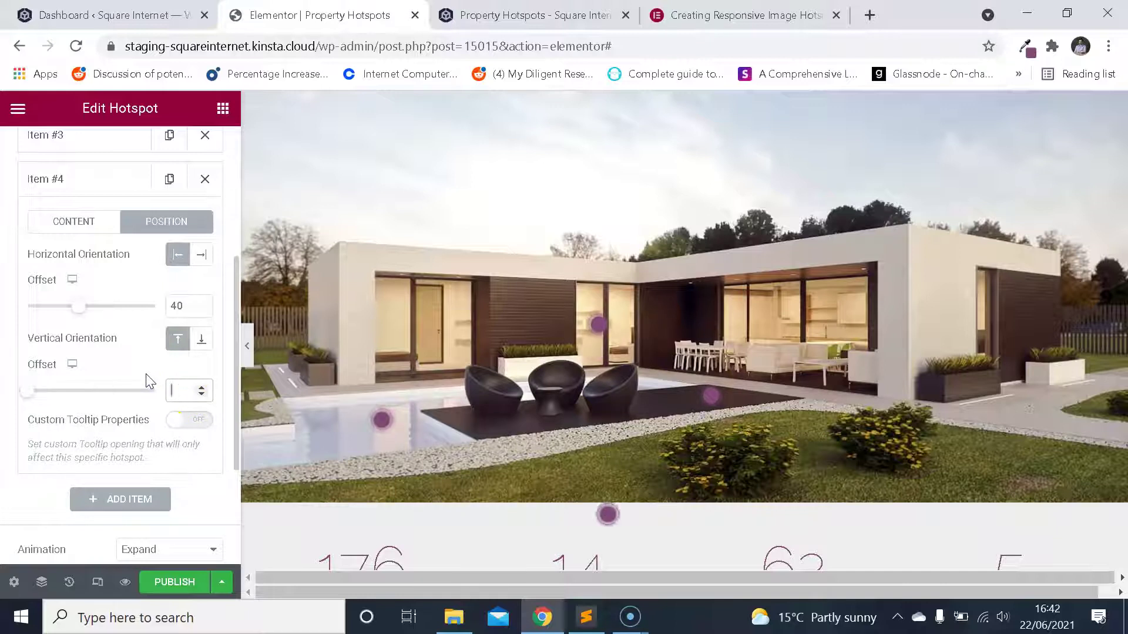
{"action": "key", "text": "BackSpace"}
{"action": "type", "text": "5"}
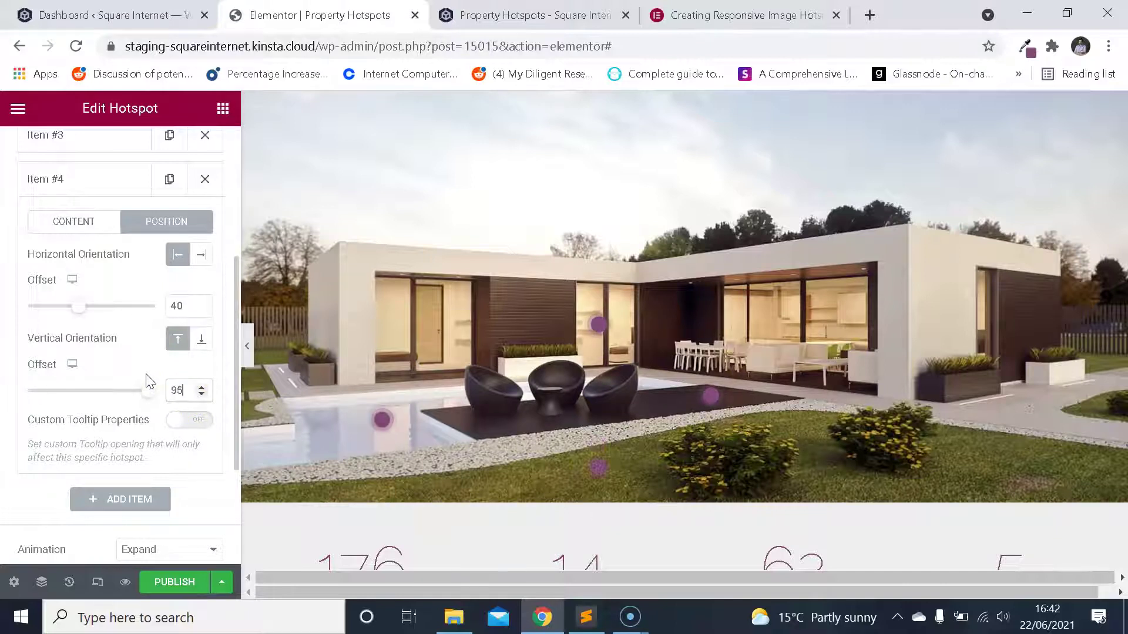
{"action": "mouse_move", "coordinate": [598, 467]}
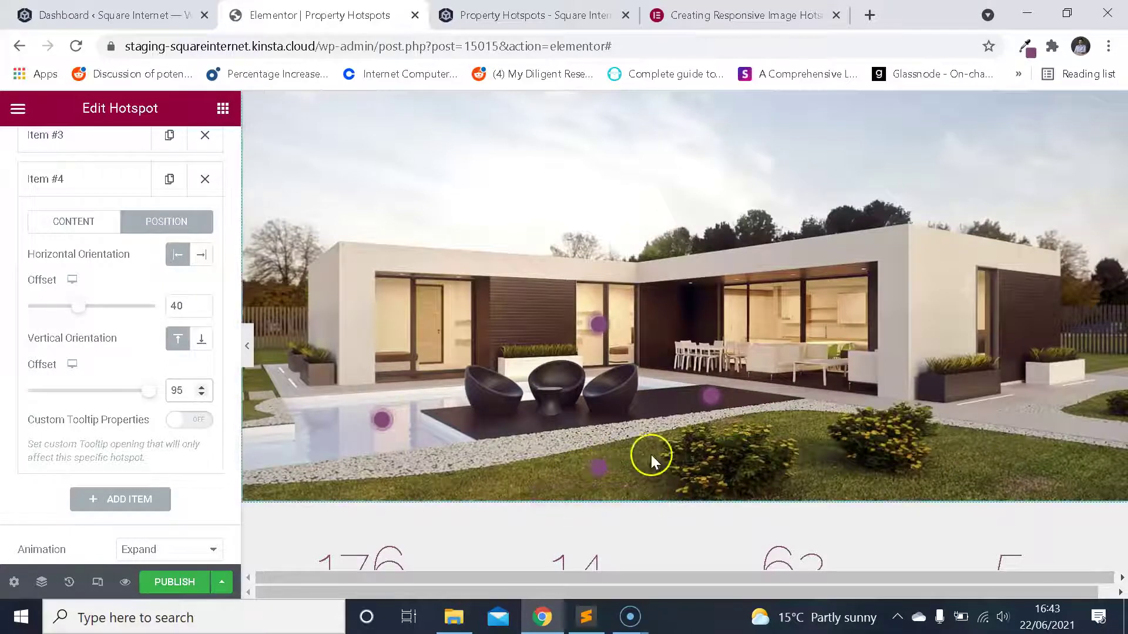
{"action": "left_click", "coordinate": [589, 469]}
- Duplicate Item #4 into Item #5 and open Item #5's Position settings
{"action": "left_click", "coordinate": [94, 181]}
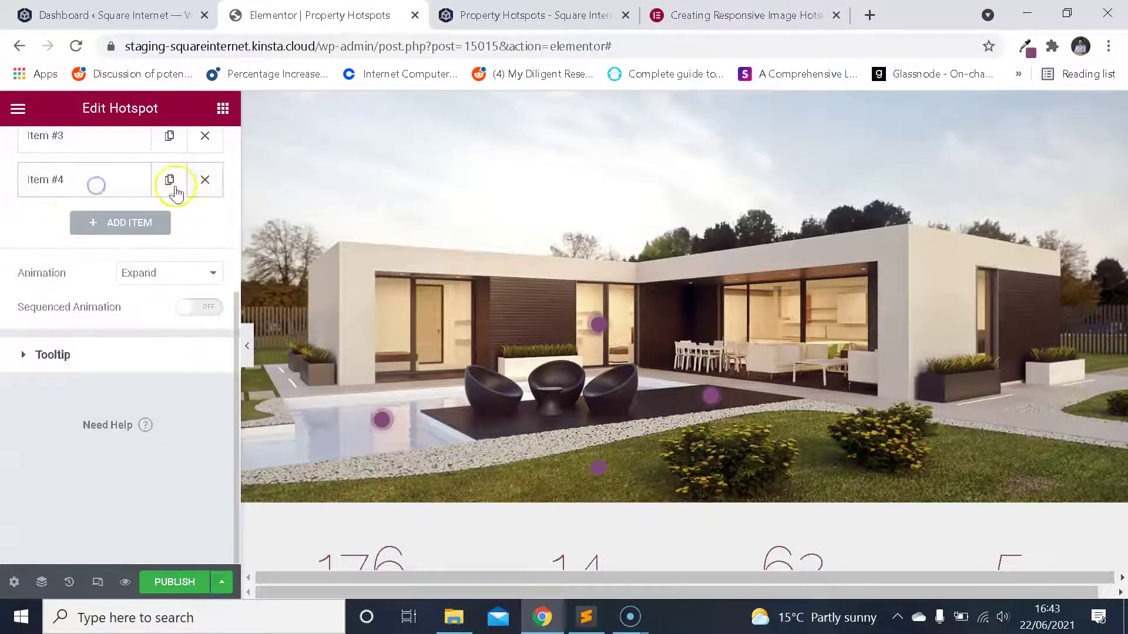
{"action": "left_click", "coordinate": [170, 181]}
{"action": "left_click", "coordinate": [96, 316]}
{"action": "left_click", "coordinate": [173, 355]}
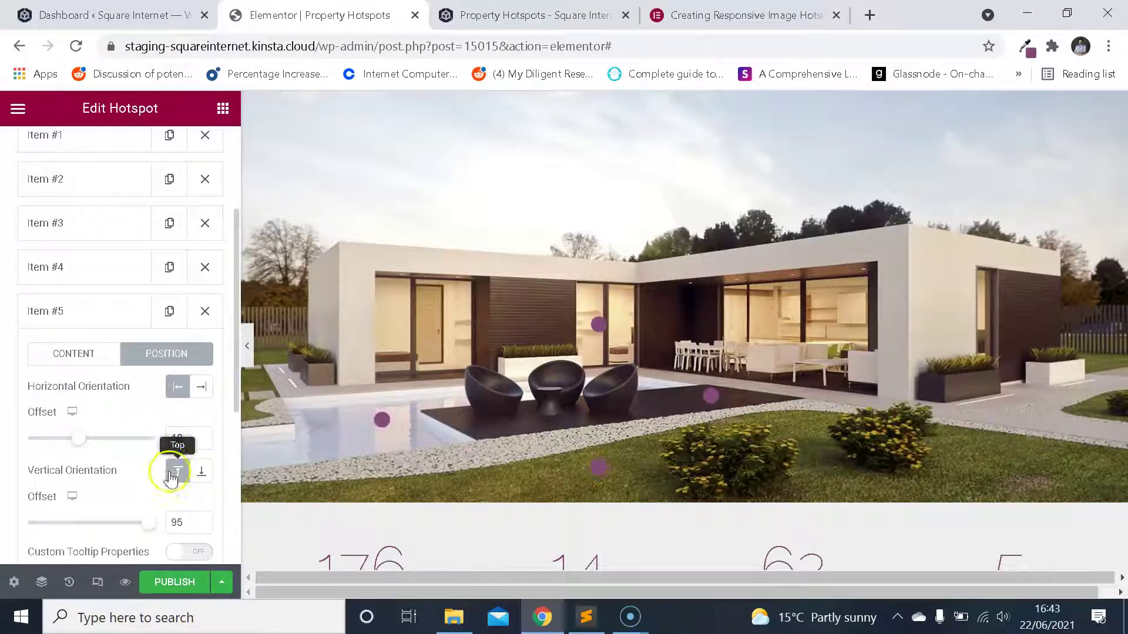
- Set Item #5's horizontal offset to 60 and vertical offset to 70
{"action": "double_click", "coordinate": [184, 511]}
{"action": "type", "text": "60"}
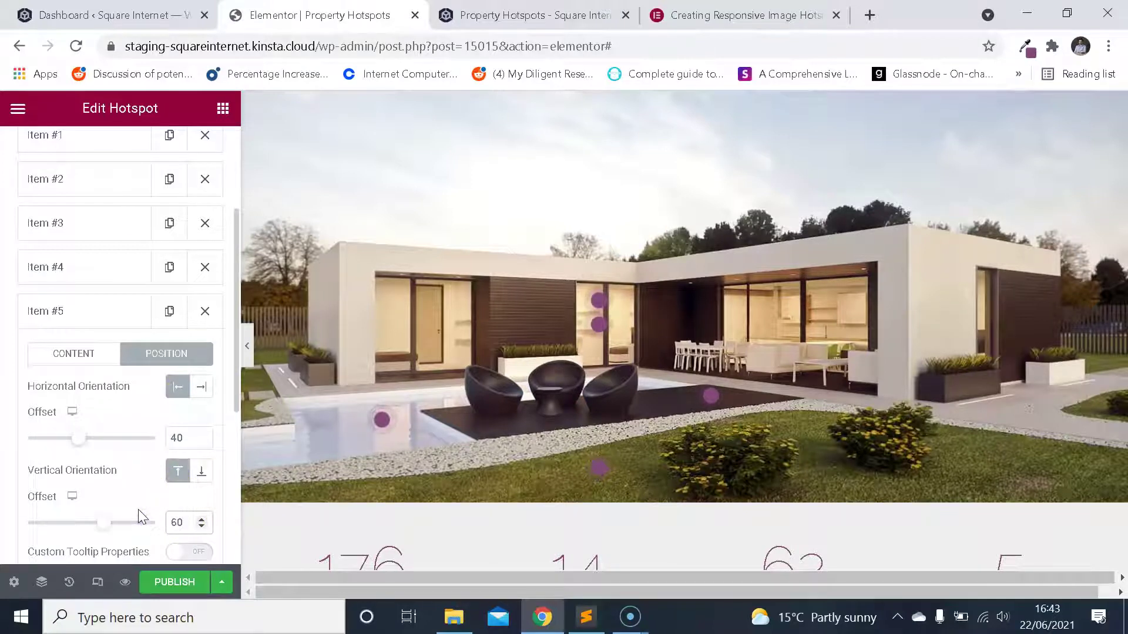
{"action": "key", "text": "ctrl+z"}
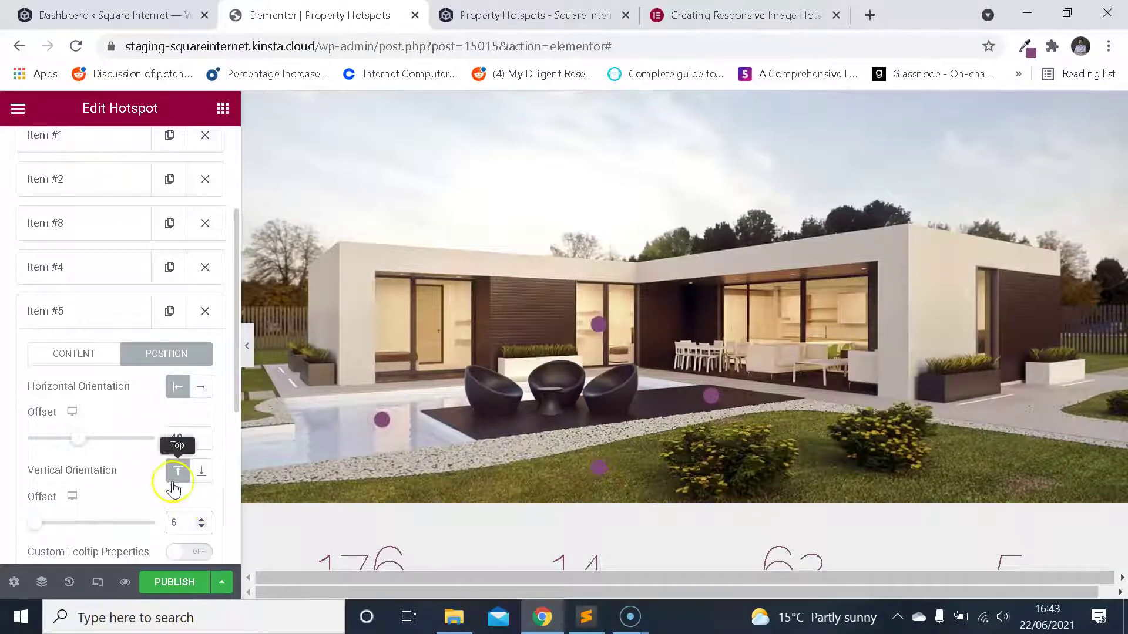
{"action": "key", "text": "shift+Tab"}
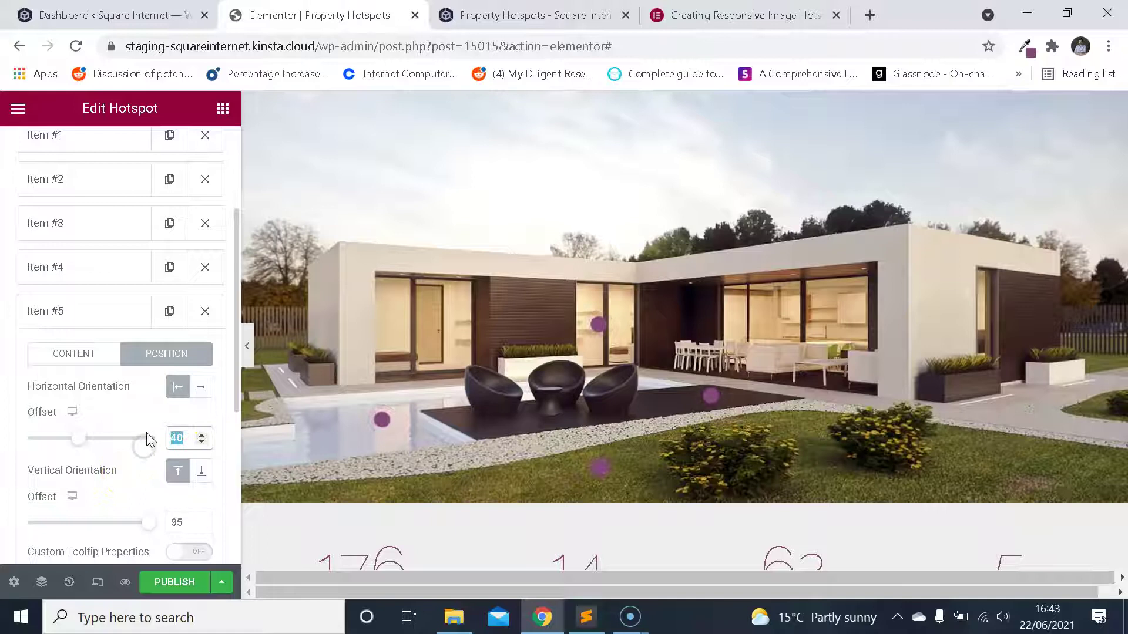
{"action": "type", "text": "60"}
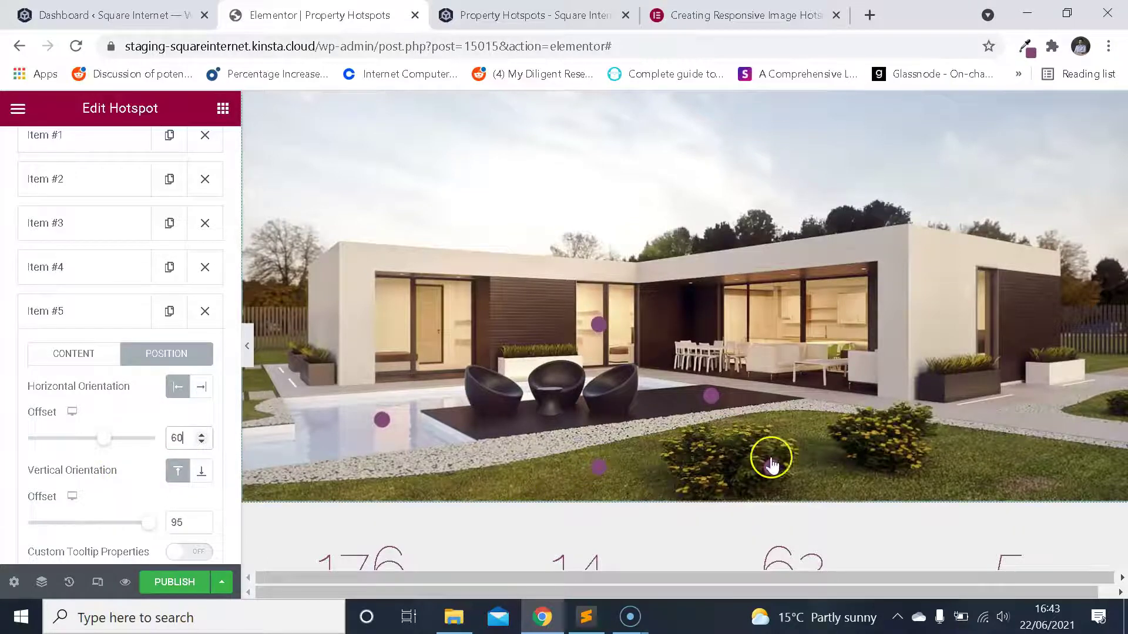
{"action": "mouse_move", "coordinate": [764, 462]}
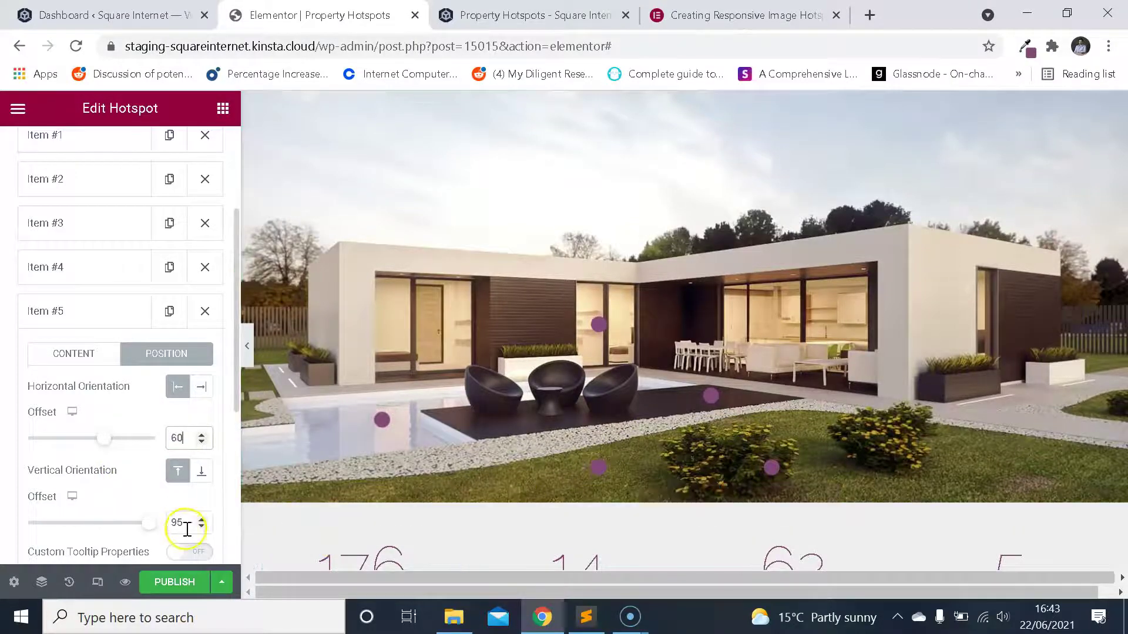
{"action": "mouse_move", "coordinate": [182, 523]}
{"action": "left_mouse_down"}
{"action": "mouse_move", "coordinate": [160, 530]}
{"action": "mouse_move", "coordinate": [169, 523]}
{"action": "left_mouse_up"}
{"action": "type", "text": "50"}
{"action": "type", "text": "70"}
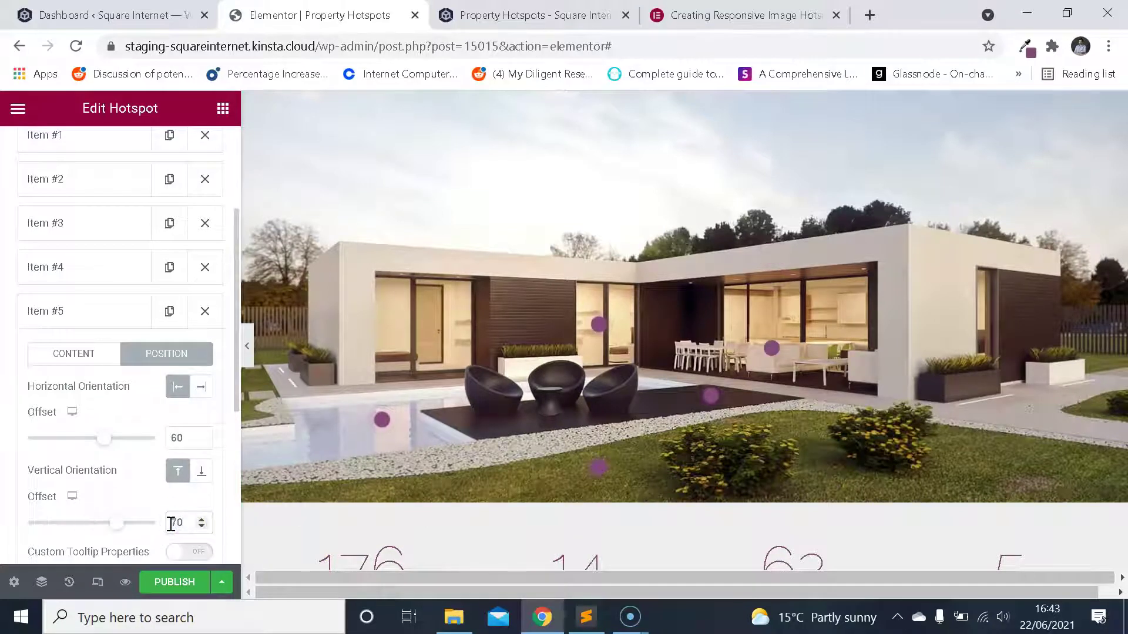
{"action": "left_click", "coordinate": [757, 218]}
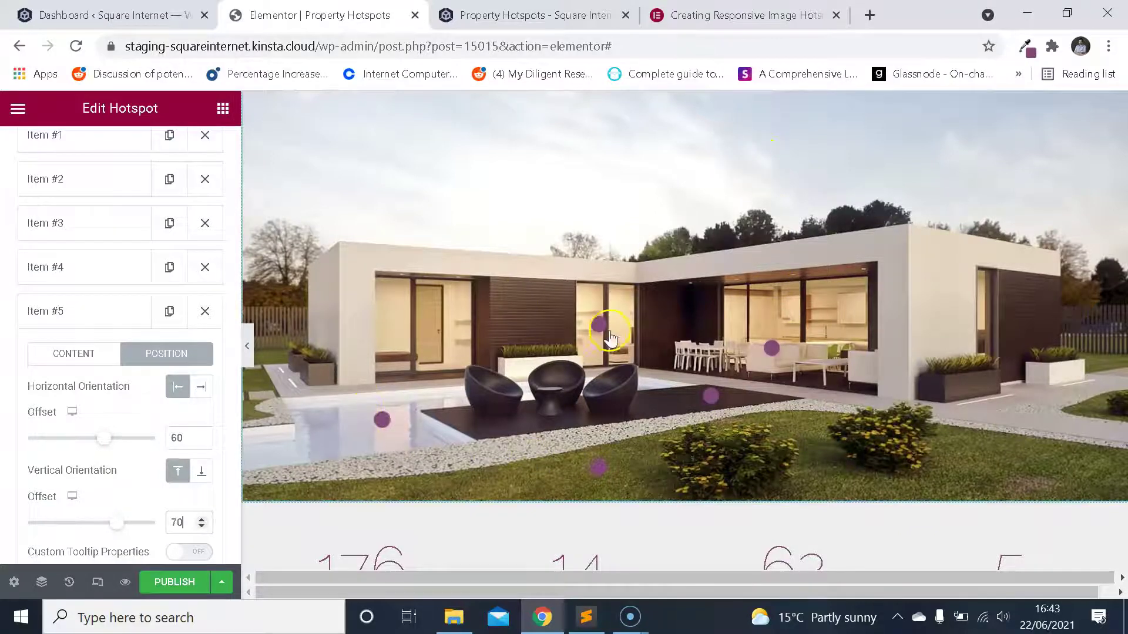
- Change hotspot Item #5's tooltip from 'Sliding doors to outside' to 'Outside dining and leisure area'
{"action": "left_click", "coordinate": [79, 323]}
{"action": "left_click", "coordinate": [106, 320]}
{"action": "left_click", "coordinate": [88, 352]}
{"action": "scroll", "coordinate": [102, 458], "scroll_direction": "down", "scroll_amount": 4}
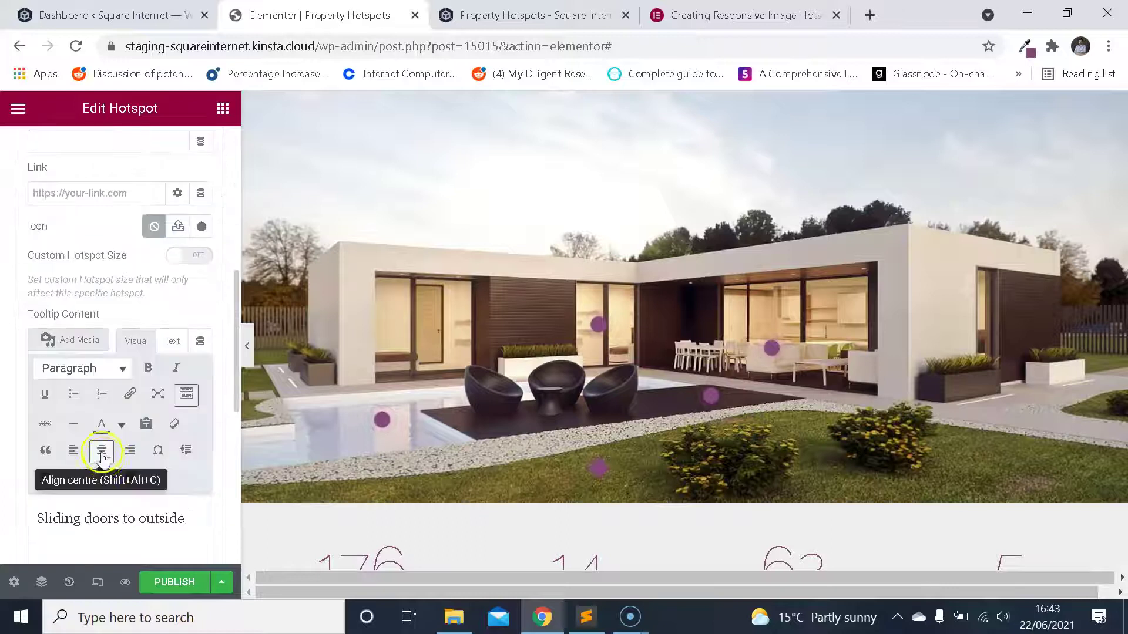
{"action": "triple_click", "coordinate": [139, 517]}
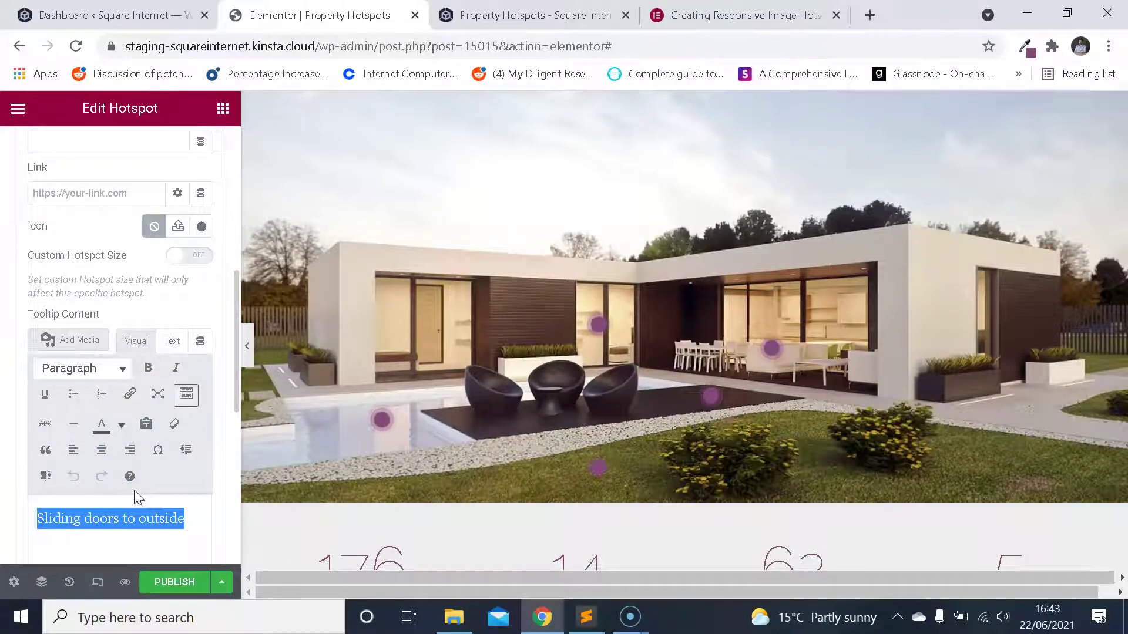
{"action": "type", "text": "Outside dining area"}
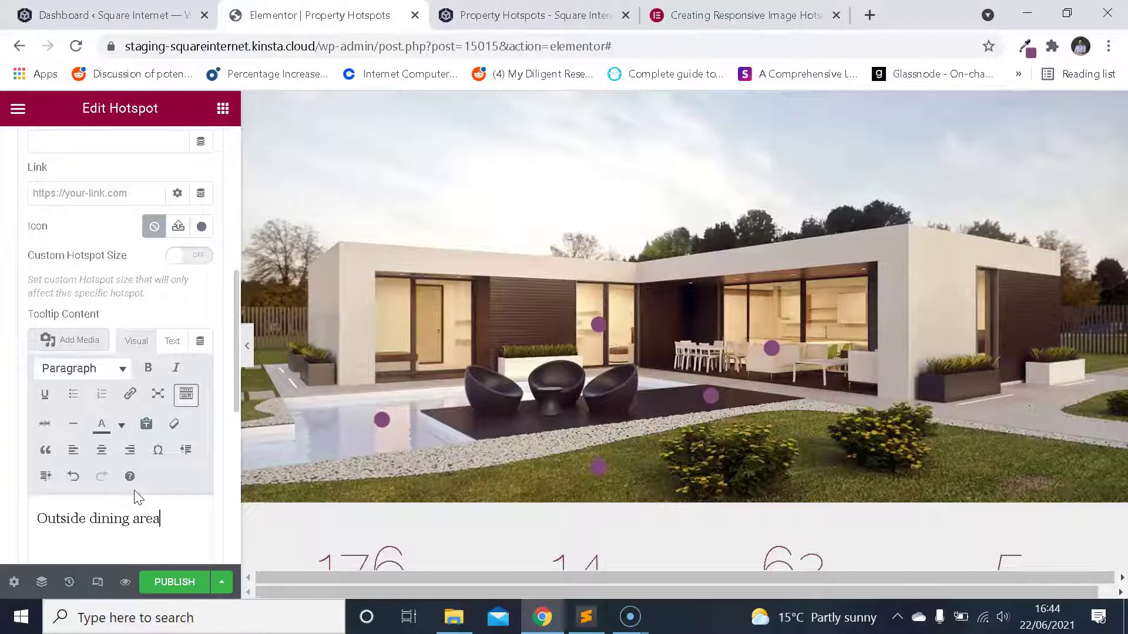
{"action": "left_click", "coordinate": [135, 518]}
{"action": "type", "text": "and leisure a"}
{"action": "left_click", "coordinate": [680, 393]}
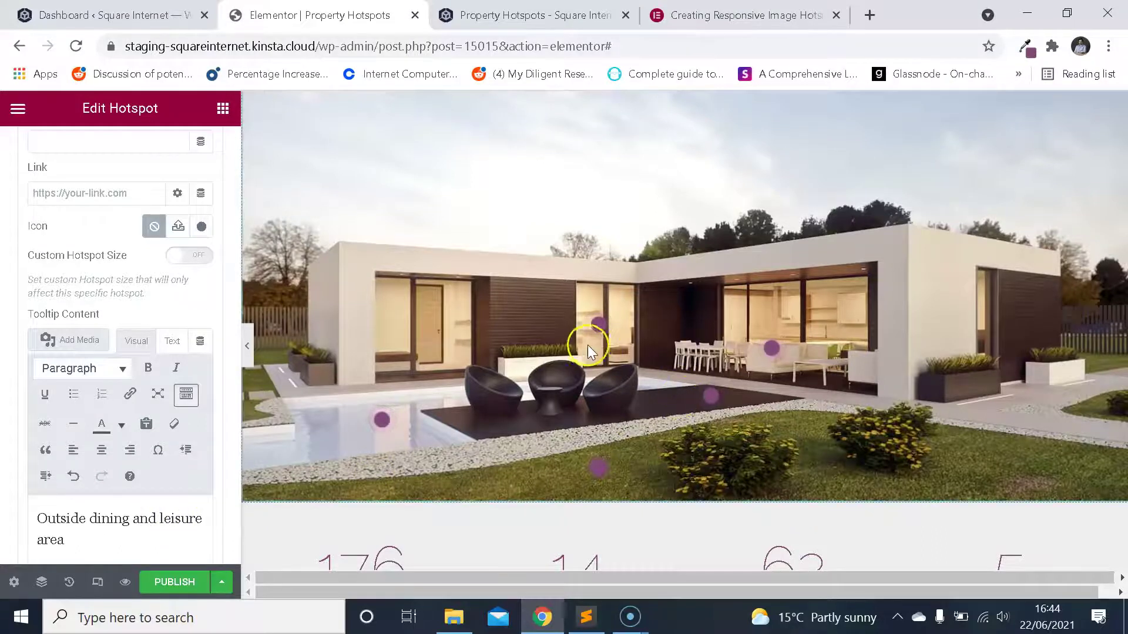
{"action": "mouse_move", "coordinate": [586, 464]}
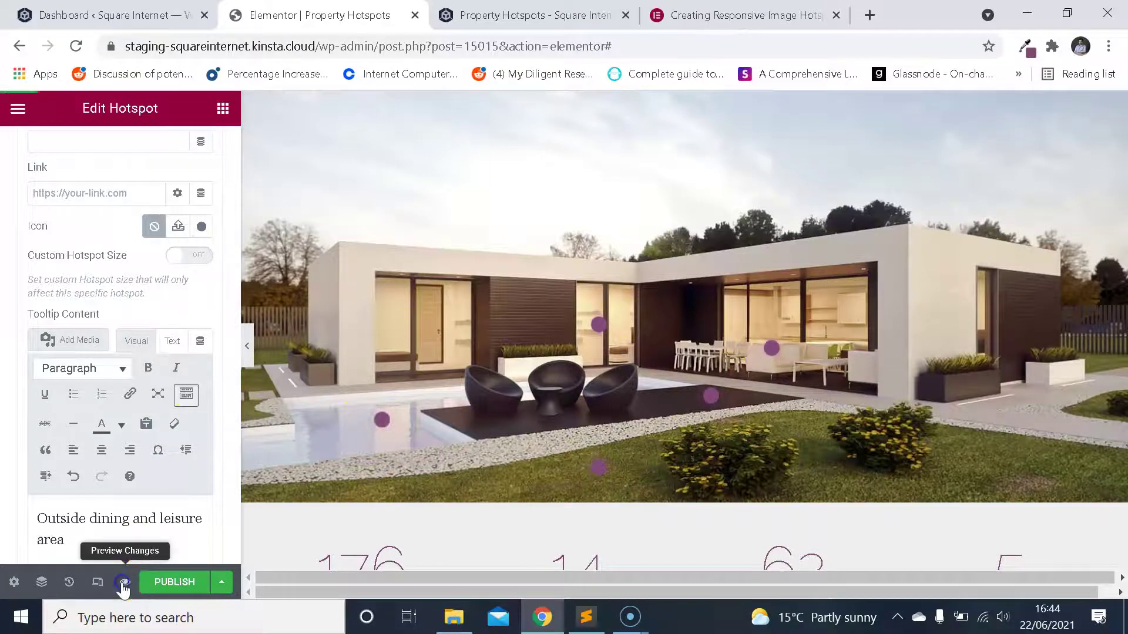
- Bring up the live preview of the Property Hotspots page
{"action": "left_click", "coordinate": [520, 12]}
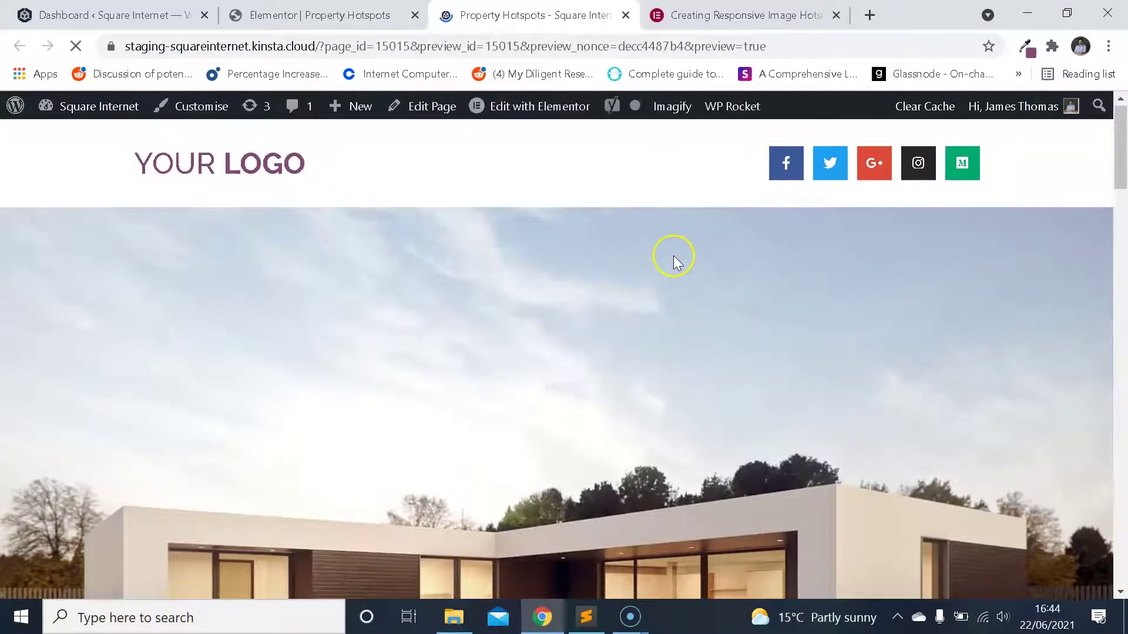
{"action": "scroll", "coordinate": [674, 258], "scroll_direction": "down", "scroll_amount": 4}
{"action": "scroll", "coordinate": [658, 235], "scroll_direction": "down", "scroll_amount": 1}
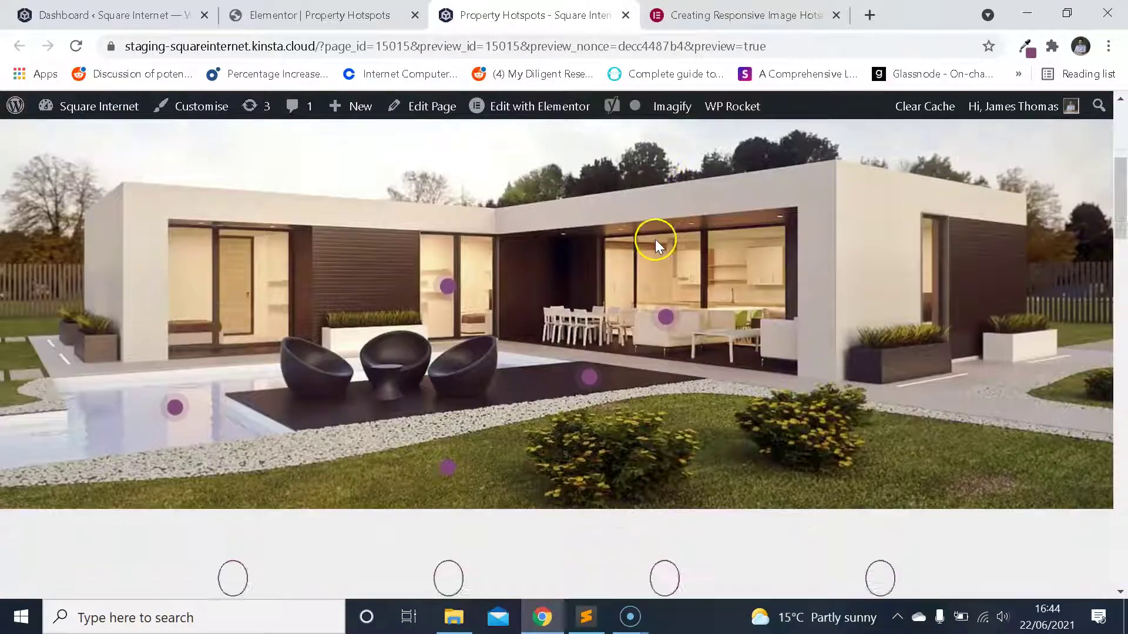
{"action": "left_click", "coordinate": [320, 15]}
{"action": "left_click", "coordinate": [537, 16]}
- Scroll the preview and check the purple hotspot tooltips on the house photo, such as Poolside patio
{"action": "scroll", "coordinate": [590, 197], "scroll_direction": "down", "scroll_amount": 4}
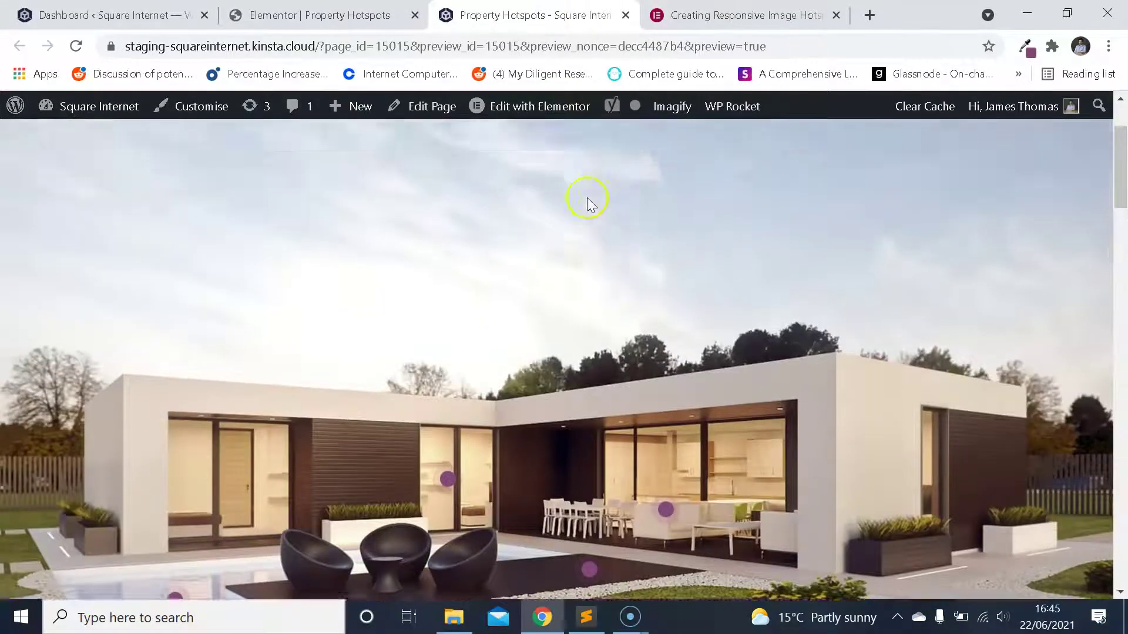
{"action": "scroll", "coordinate": [568, 238], "scroll_direction": "up", "scroll_amount": 2}
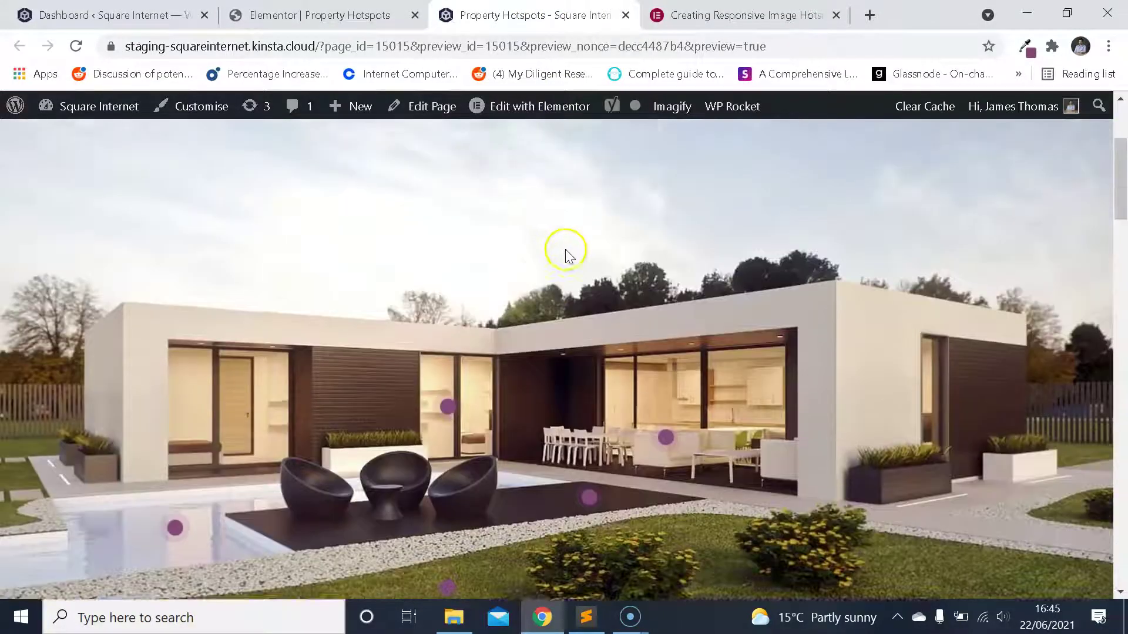
{"action": "scroll", "coordinate": [561, 268], "scroll_direction": "down", "scroll_amount": 2}
{"action": "scroll", "coordinate": [573, 281], "scroll_direction": "up", "scroll_amount": 3}
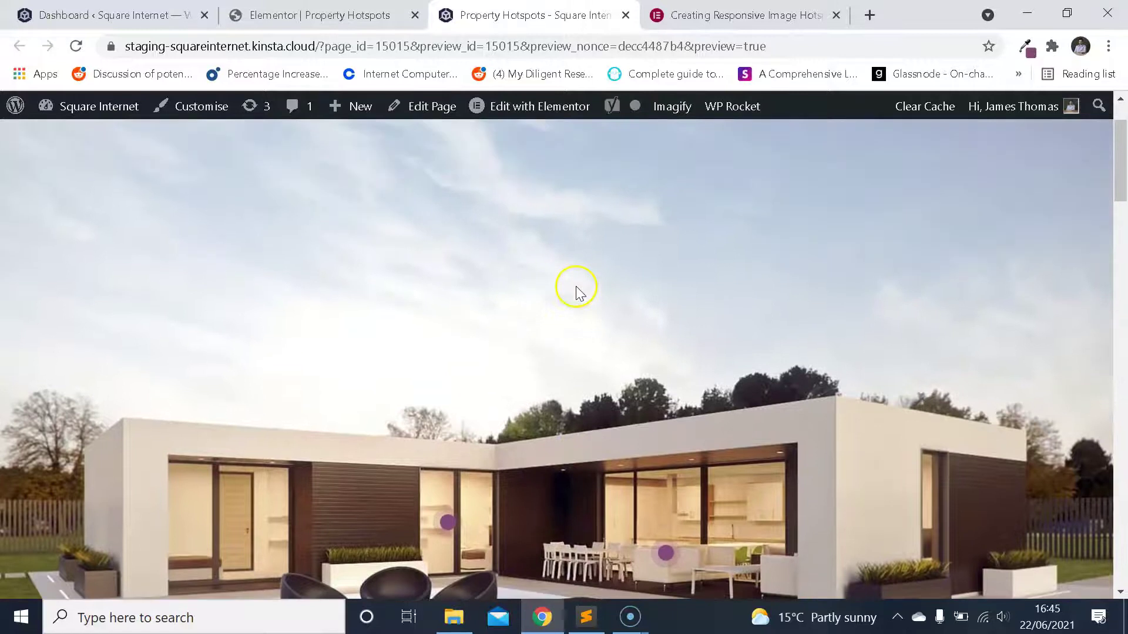
{"action": "scroll", "coordinate": [529, 235], "scroll_direction": "up", "scroll_amount": 2}
{"action": "scroll", "coordinate": [514, 297], "scroll_direction": "down", "scroll_amount": 1}
{"action": "scroll", "coordinate": [529, 298], "scroll_direction": "down", "scroll_amount": 1}
{"action": "scroll", "coordinate": [537, 270], "scroll_direction": "up", "scroll_amount": 2}
{"action": "scroll", "coordinate": [534, 306], "scroll_direction": "down", "scroll_amount": 2}
{"action": "scroll", "coordinate": [533, 330], "scroll_direction": "down", "scroll_amount": 1}
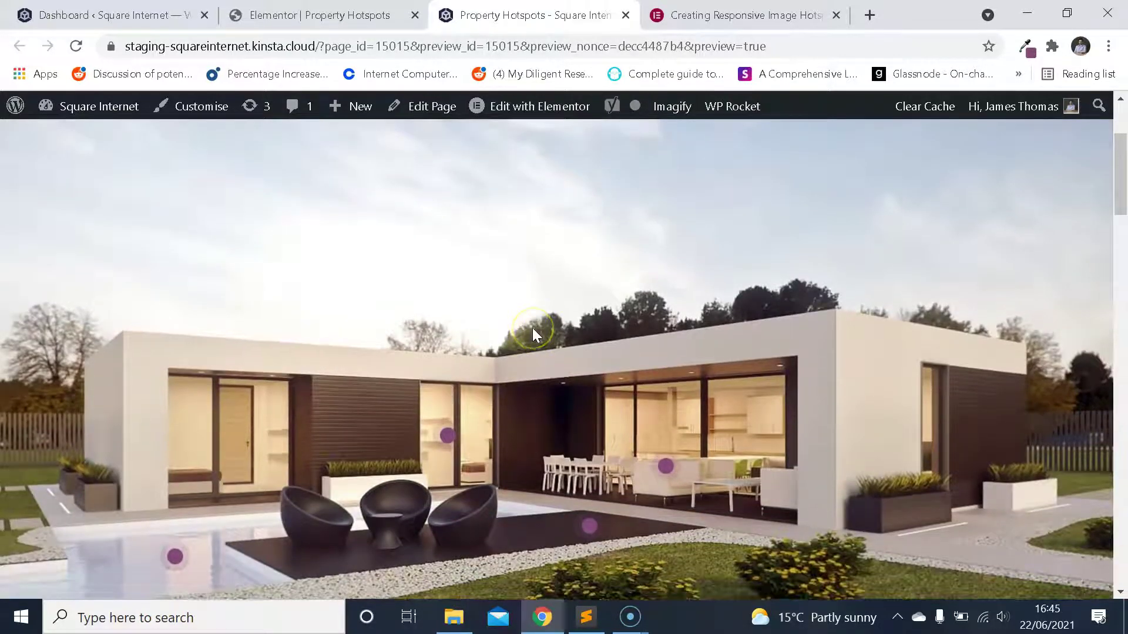
{"action": "scroll", "coordinate": [531, 328], "scroll_direction": "down", "scroll_amount": 1}
{"action": "scroll", "coordinate": [487, 323], "scroll_direction": "up", "scroll_amount": 1}
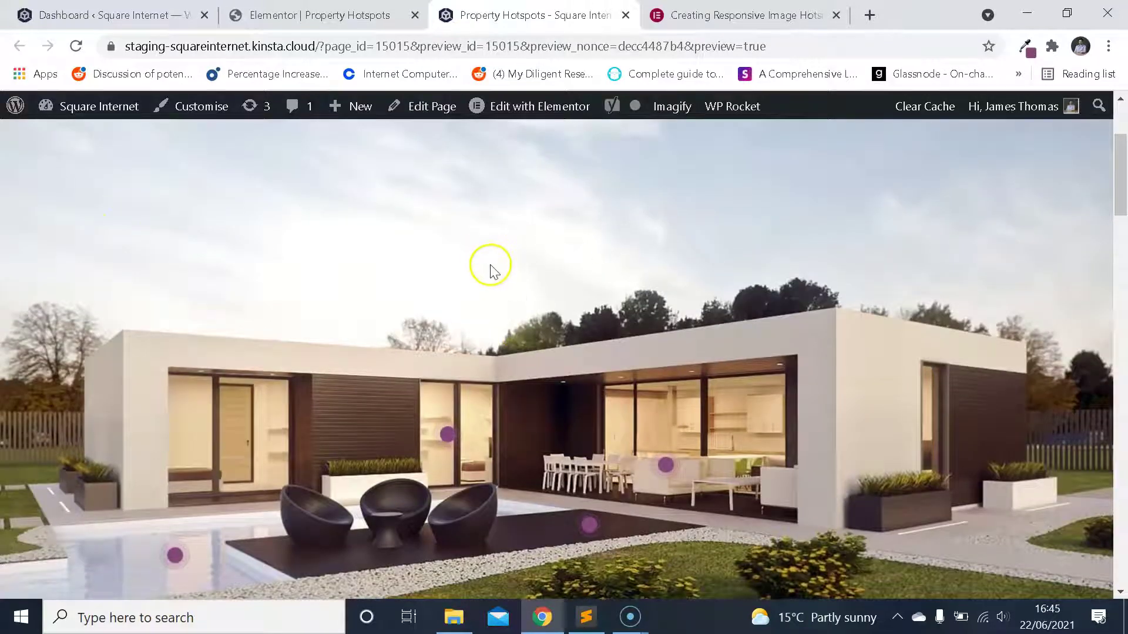
{"action": "scroll", "coordinate": [514, 281], "scroll_direction": "down", "scroll_amount": 1}
{"action": "scroll", "coordinate": [277, 265], "scroll_direction": "up", "scroll_amount": 1}
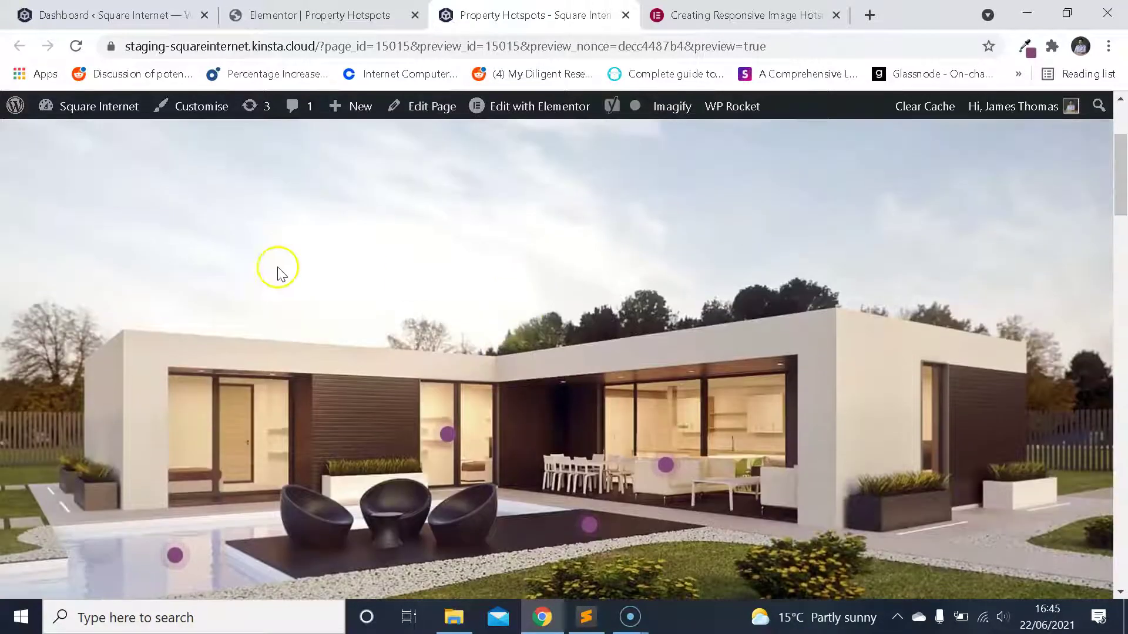
{"action": "scroll", "coordinate": [487, 338], "scroll_direction": "down", "scroll_amount": 1}
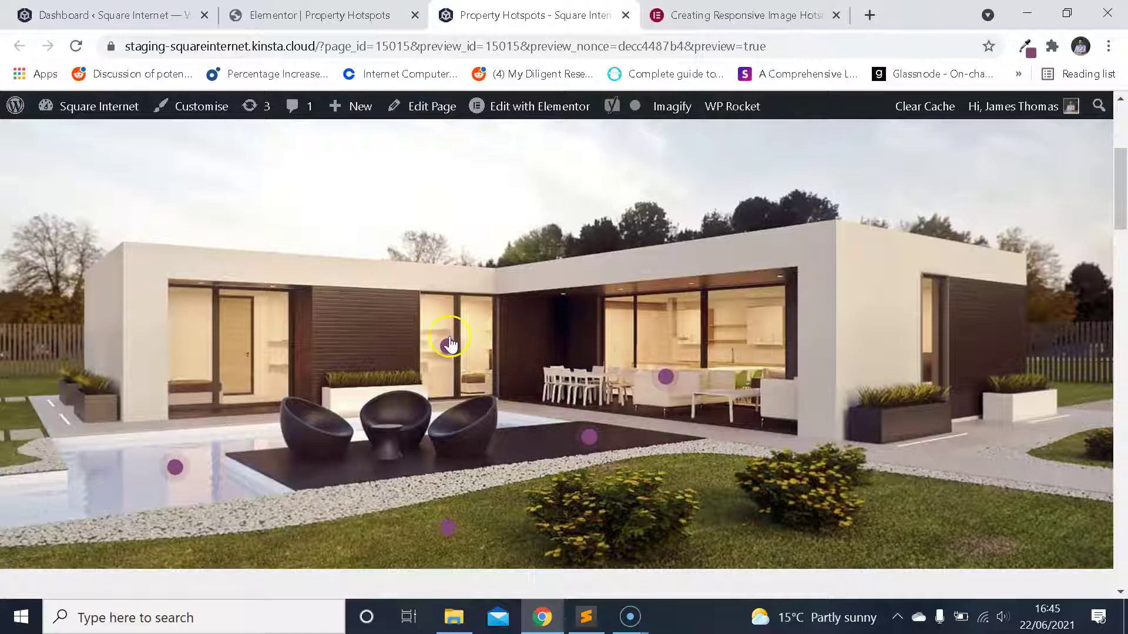
{"action": "mouse_move", "coordinate": [445, 527]}
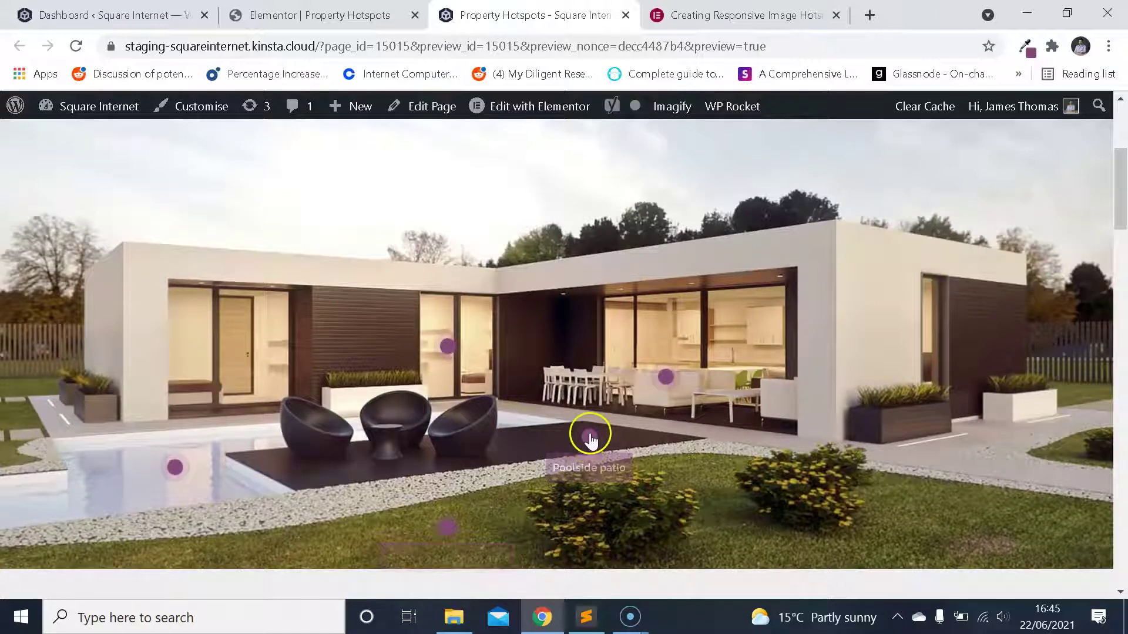
{"action": "mouse_move", "coordinate": [667, 379]}
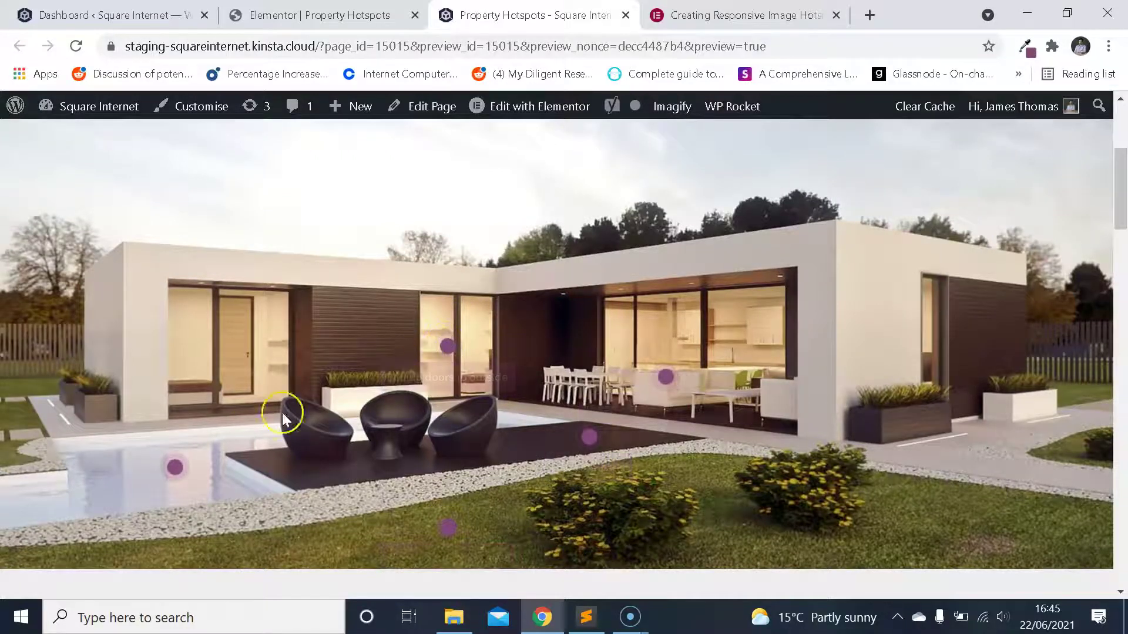
- Back in the editor, change Item #3's tooltip to 'Garden', then restore its original text
{"action": "key", "text": "ctrl+shift+Tab"}
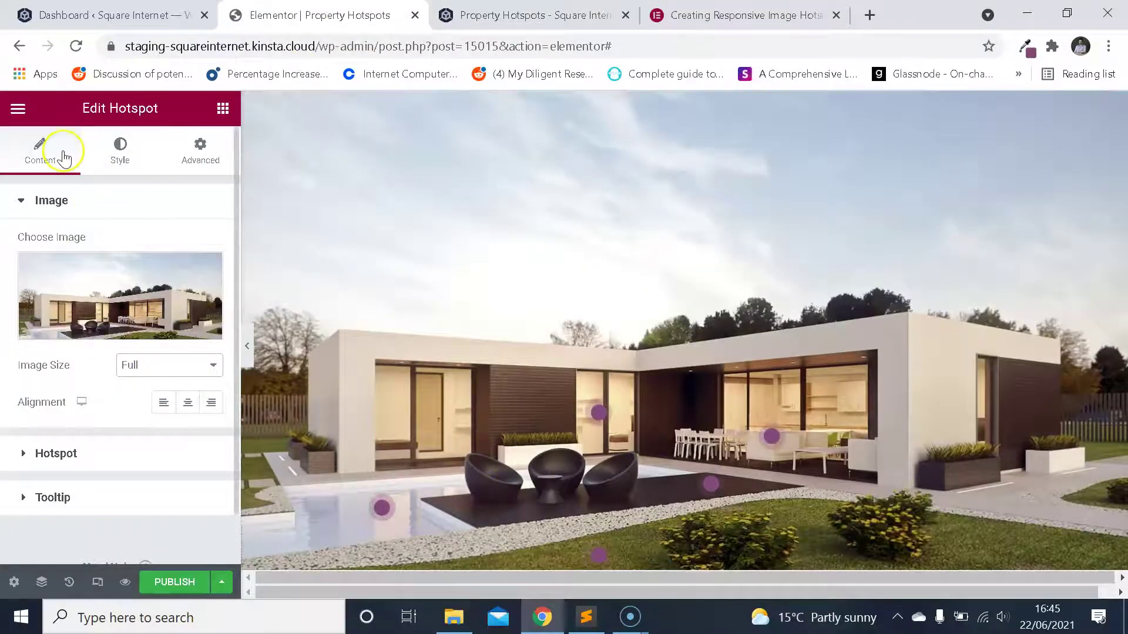
{"action": "left_click", "coordinate": [105, 454]}
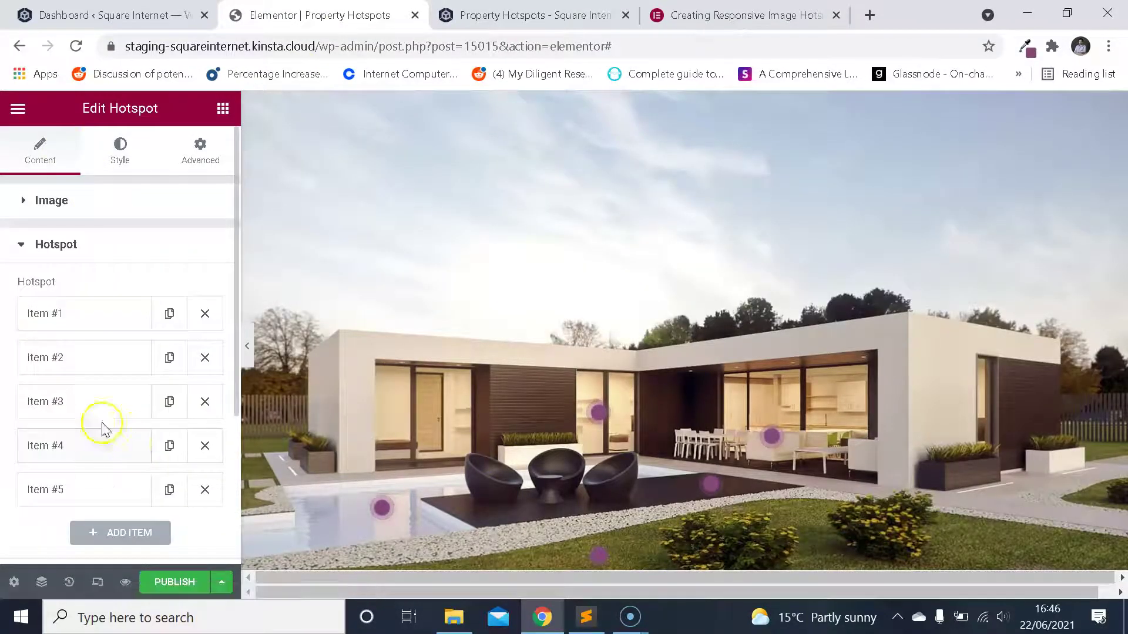
{"action": "left_click", "coordinate": [96, 402]}
{"action": "scroll", "coordinate": [149, 461], "scroll_direction": "down", "scroll_amount": 2}
{"action": "scroll", "coordinate": [148, 461], "scroll_direction": "down", "scroll_amount": 5}
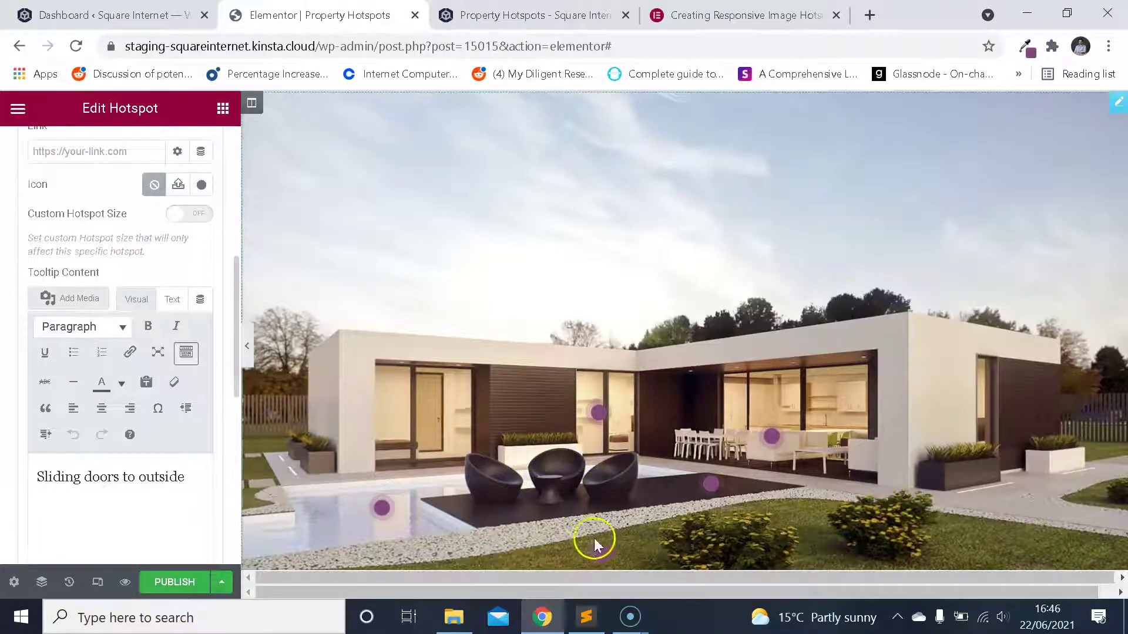
{"action": "left_click_drag", "start_coordinate": [159, 477], "coordinate": [30, 418]}
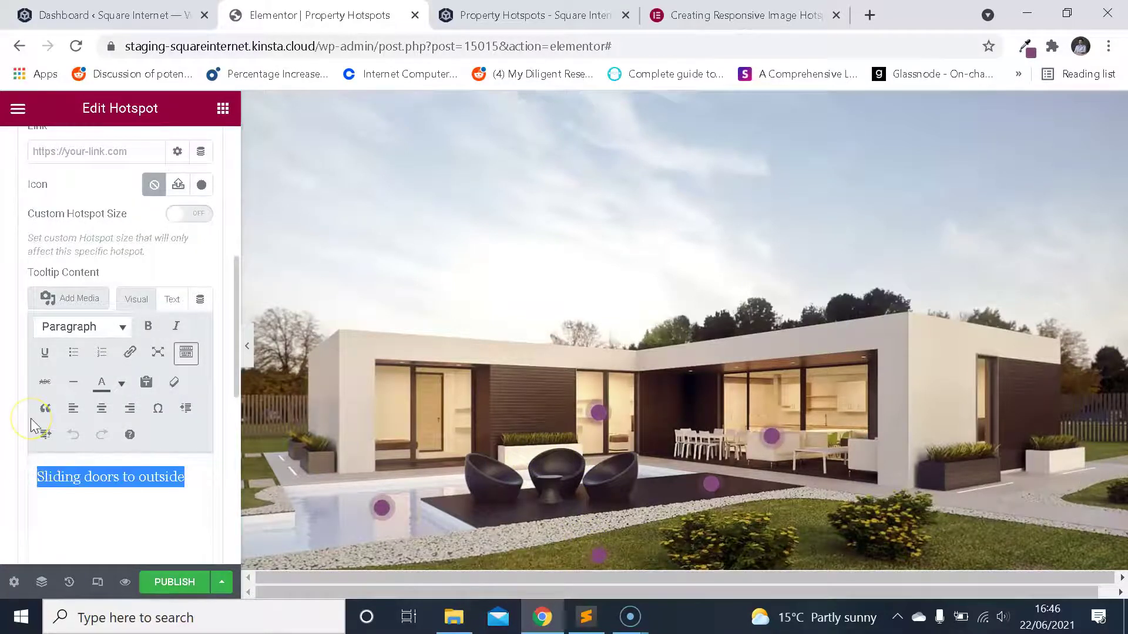
{"action": "type", "text": "Garden"}
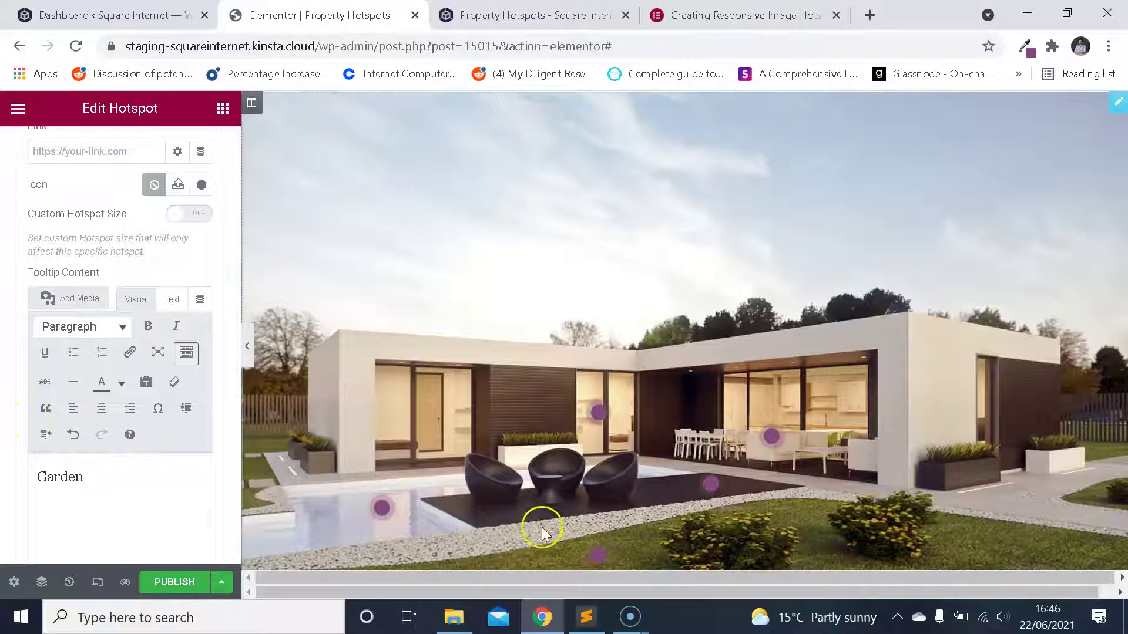
{"action": "scroll", "coordinate": [618, 493], "scroll_direction": "down", "scroll_amount": 3}
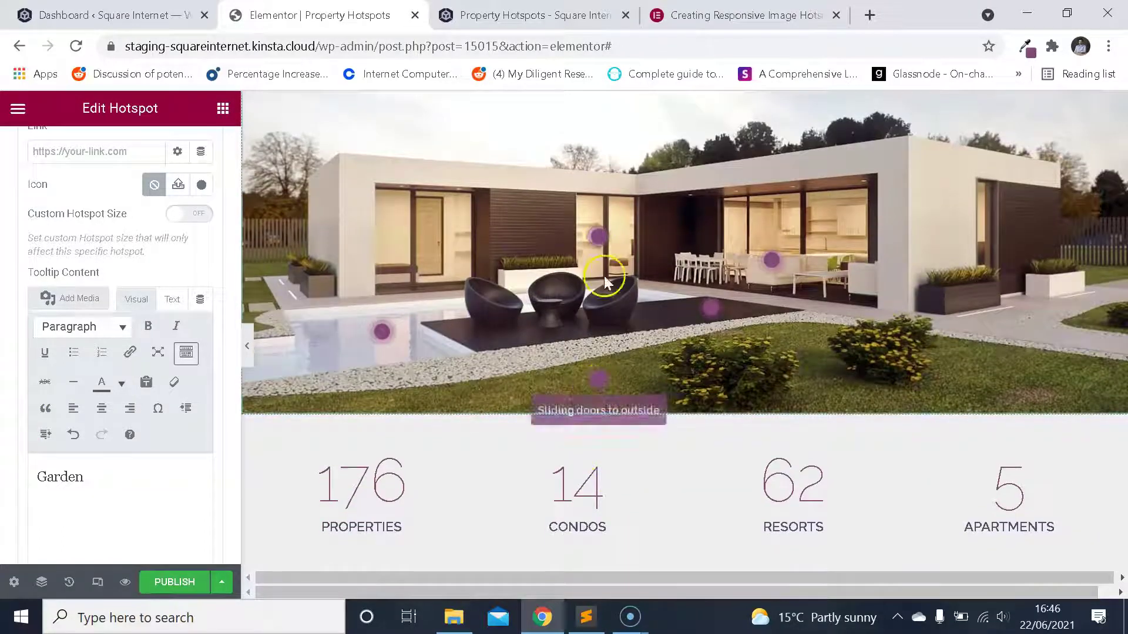
{"action": "left_click", "coordinate": [73, 434]}
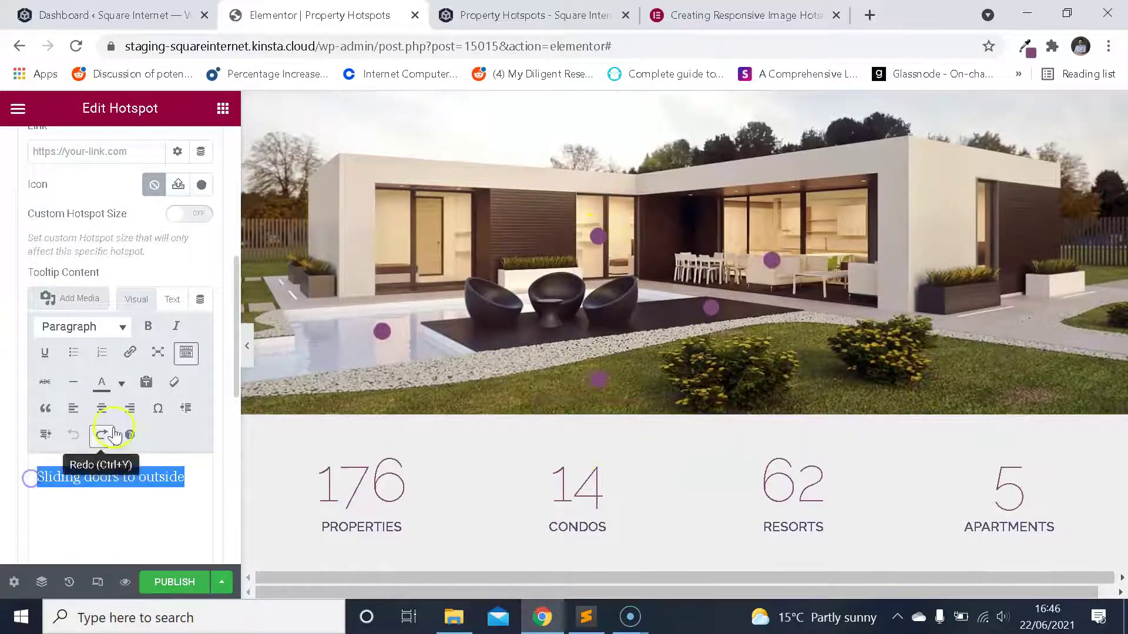
{"action": "scroll", "coordinate": [99, 241], "scroll_direction": "up", "scroll_amount": 5}
{"action": "left_click", "coordinate": [94, 274]}
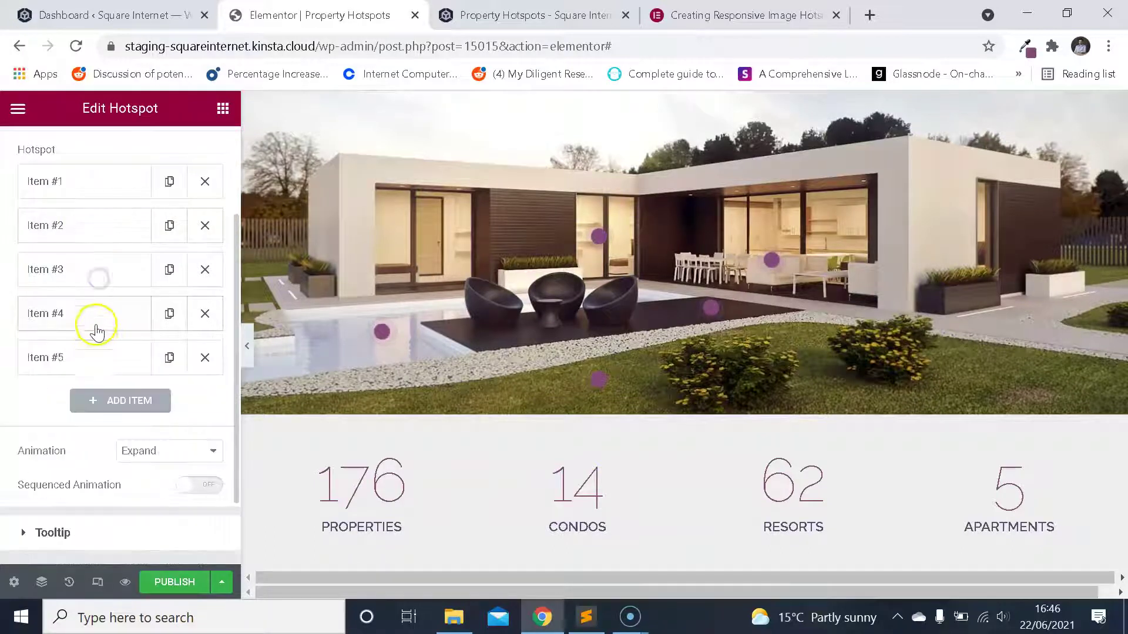
- Set hotspot Item #4's tooltip to 'Garden' and preview the updated page
{"action": "left_click", "coordinate": [96, 317]}
{"action": "scroll", "coordinate": [151, 496], "scroll_direction": "down", "scroll_amount": 6}
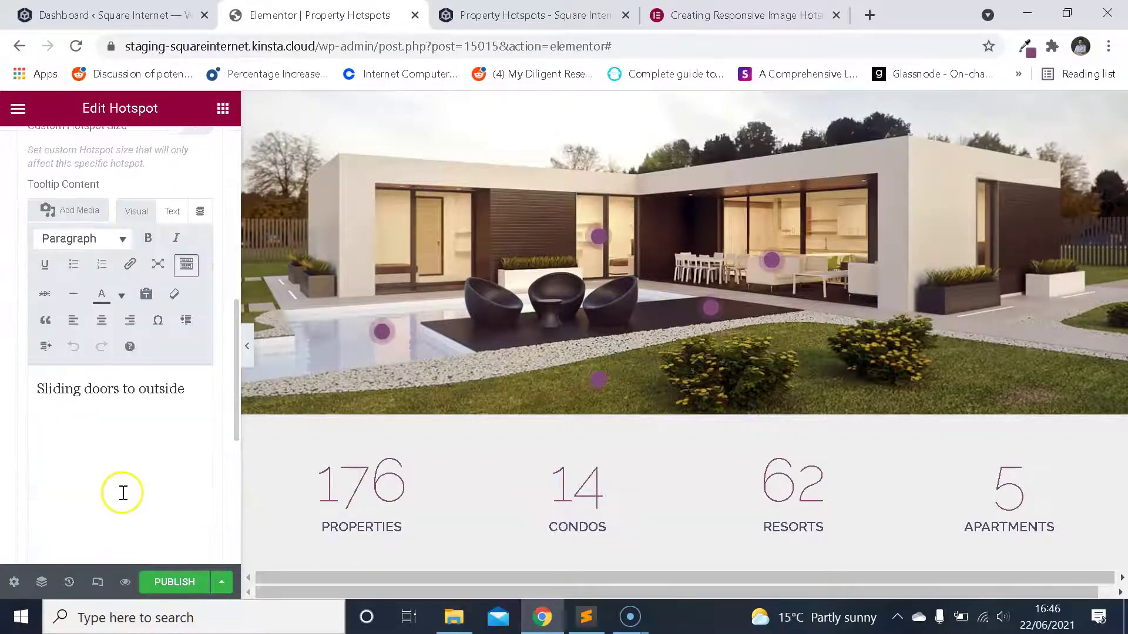
{"action": "triple_click", "coordinate": [55, 431]}
{"action": "type", "text": "Garden"}
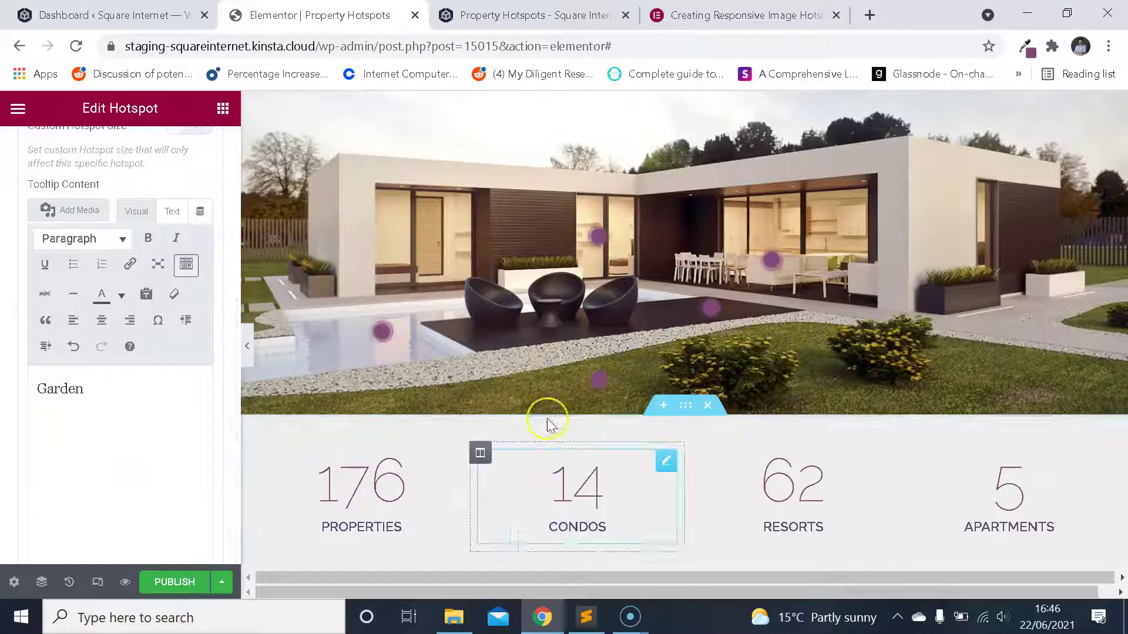
{"action": "left_click", "coordinate": [124, 582]}
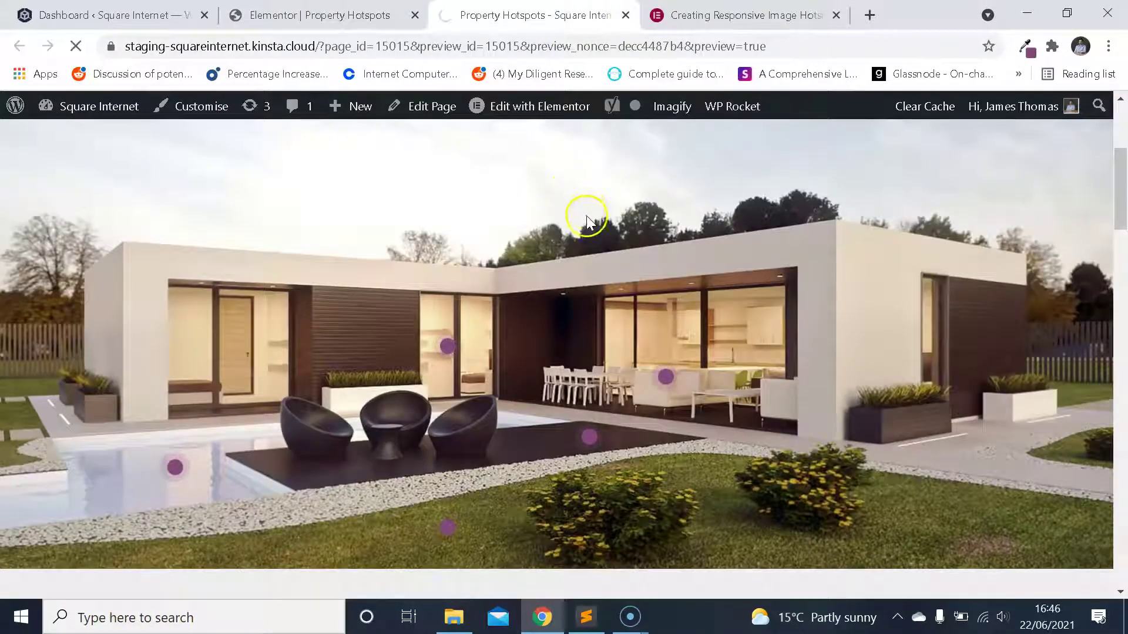
{"action": "scroll", "coordinate": [626, 262], "scroll_direction": "down", "scroll_amount": 3}
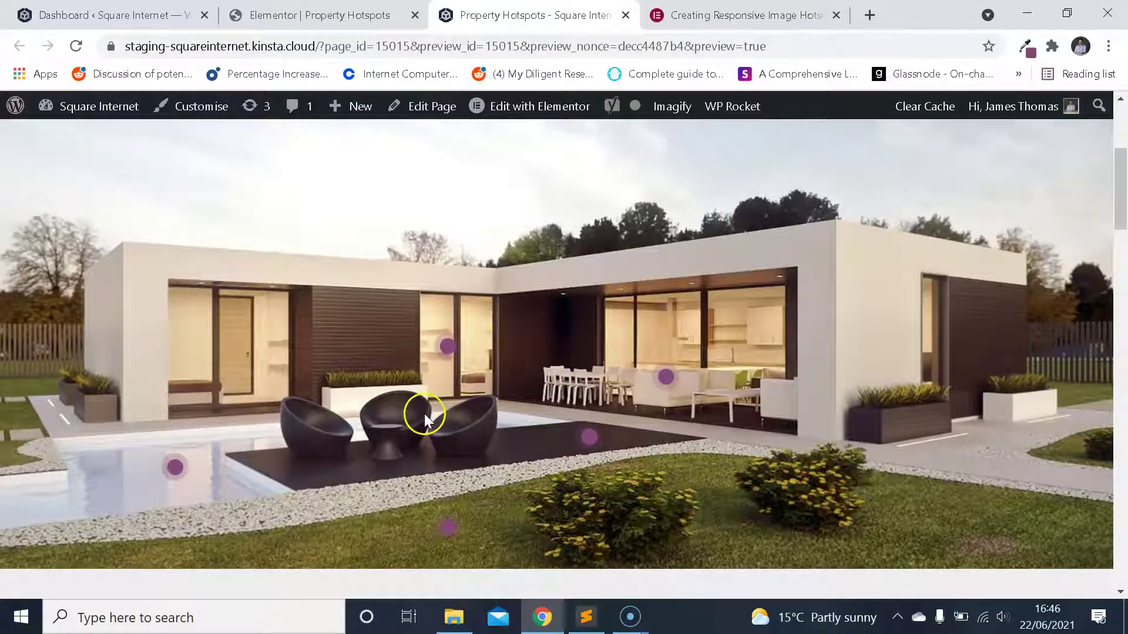
{"action": "left_click", "coordinate": [664, 377]}
{"action": "left_click", "coordinate": [443, 351]}
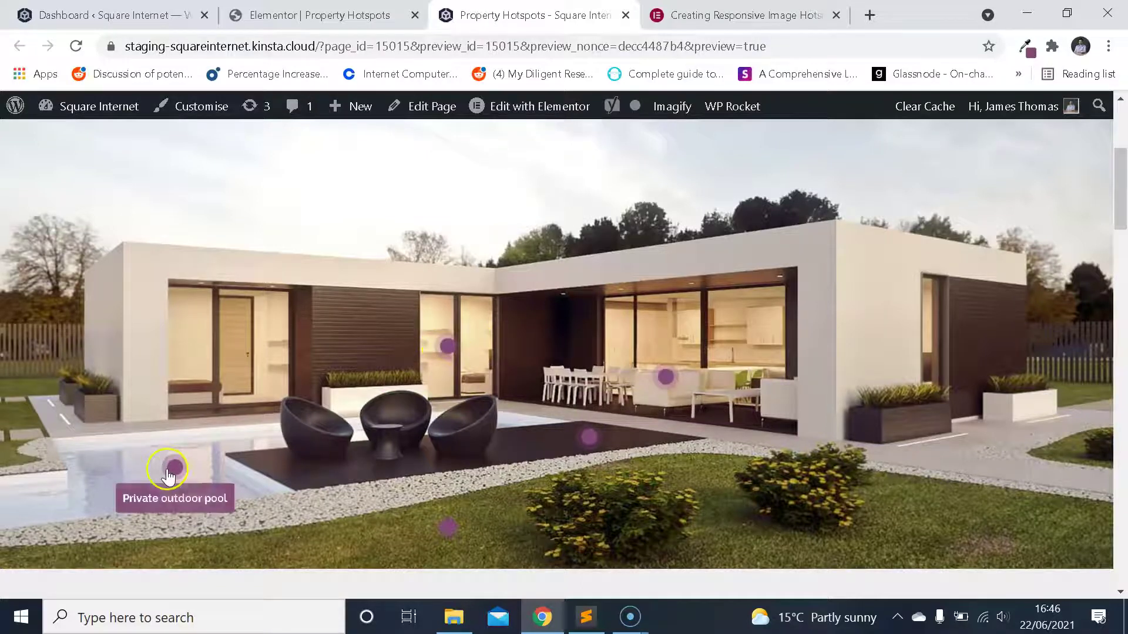
{"action": "mouse_move", "coordinate": [446, 521]}
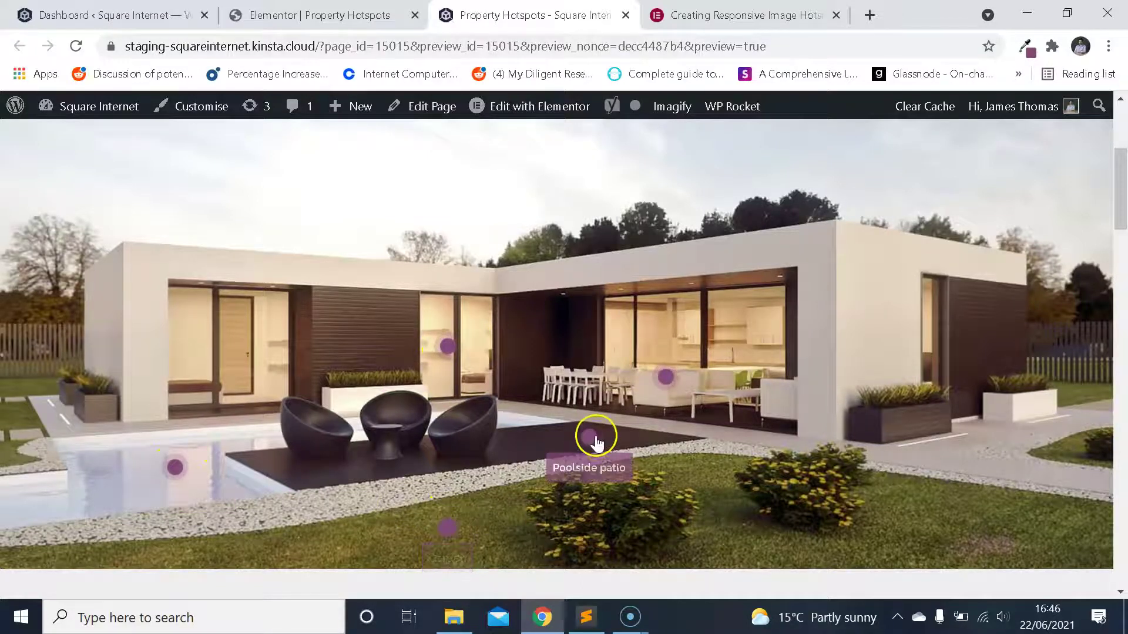
{"action": "mouse_move", "coordinate": [669, 374]}
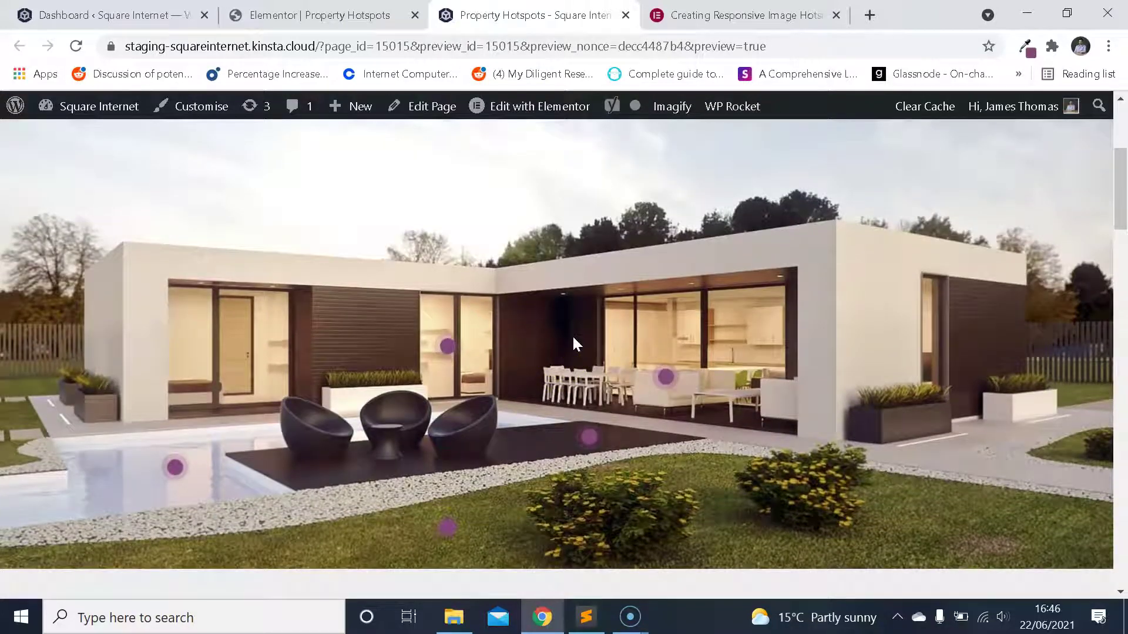
{"action": "left_click", "coordinate": [576, 300]}
{"action": "left_click", "coordinate": [584, 315]}
{"action": "scroll", "coordinate": [546, 322], "scroll_direction": "up", "scroll_amount": 5}
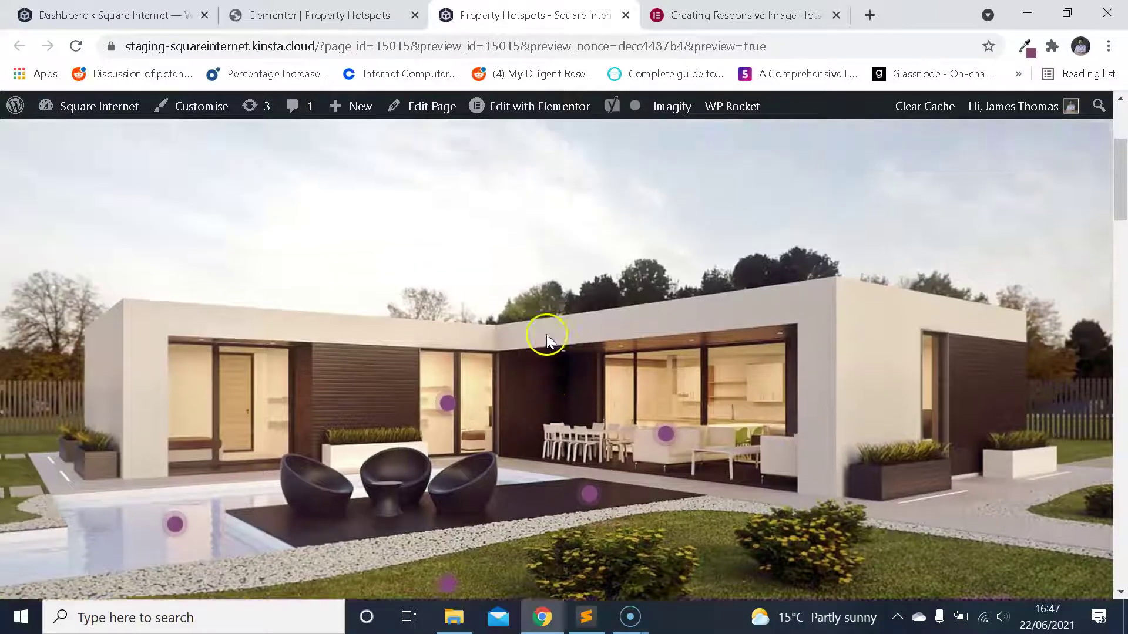
{"action": "scroll", "coordinate": [550, 334], "scroll_direction": "down", "scroll_amount": 5}
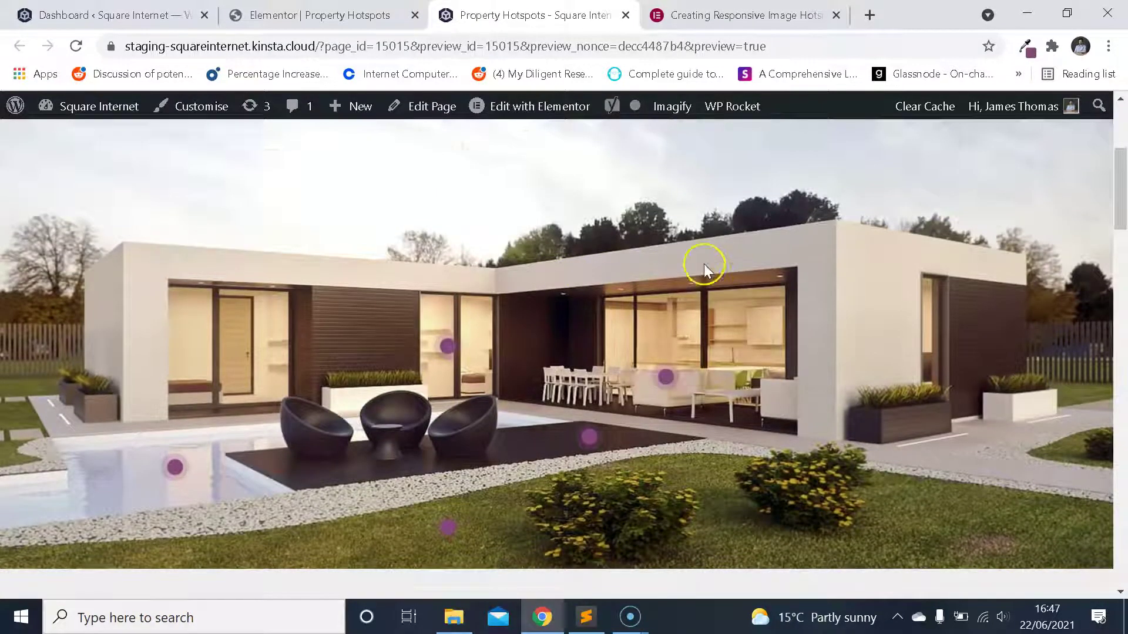
{"action": "scroll", "coordinate": [703, 263], "scroll_direction": "down", "scroll_amount": 3}
{"action": "scroll", "coordinate": [699, 290], "scroll_direction": "up", "scroll_amount": 1}
{"action": "scroll", "coordinate": [693, 298], "scroll_direction": "up", "scroll_amount": 2}
{"action": "scroll", "coordinate": [573, 305], "scroll_direction": "down", "scroll_amount": 3}
{"action": "scroll", "coordinate": [582, 315], "scroll_direction": "up", "scroll_amount": 3}
{"action": "key", "text": "F5"}
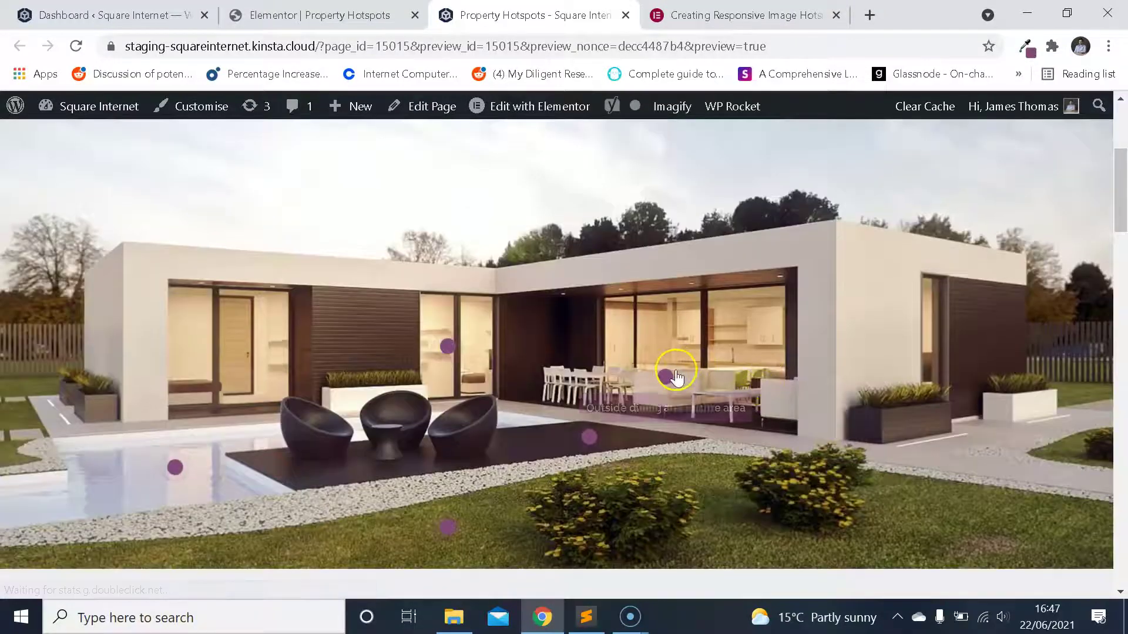
{"action": "mouse_move", "coordinate": [455, 351]}
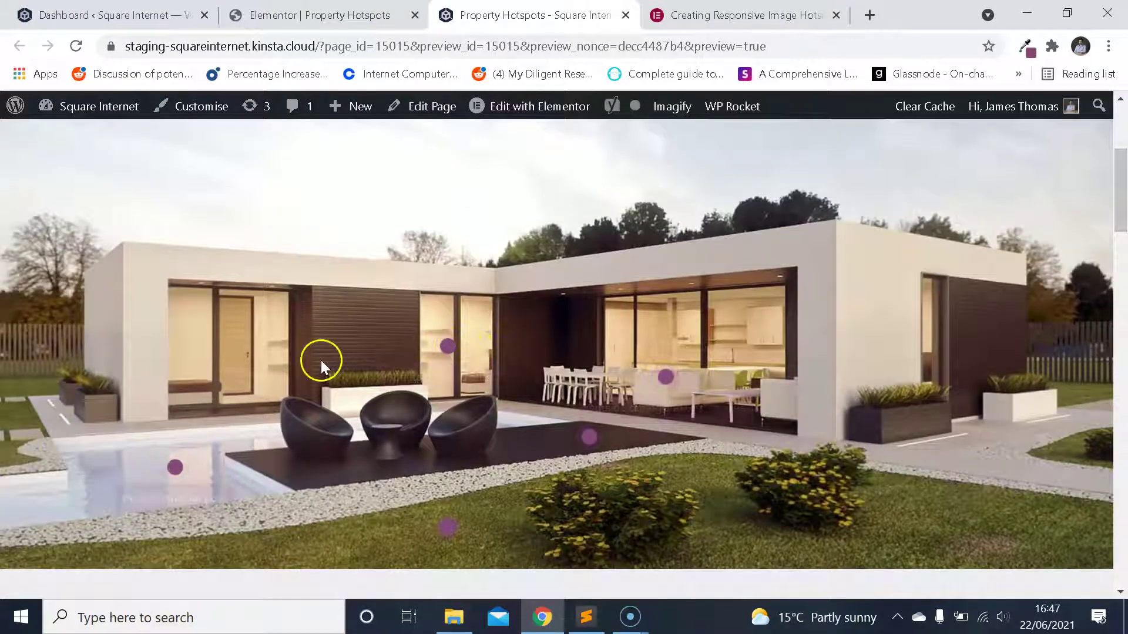
{"action": "scroll", "coordinate": [354, 381], "scroll_direction": "down", "scroll_amount": 1}
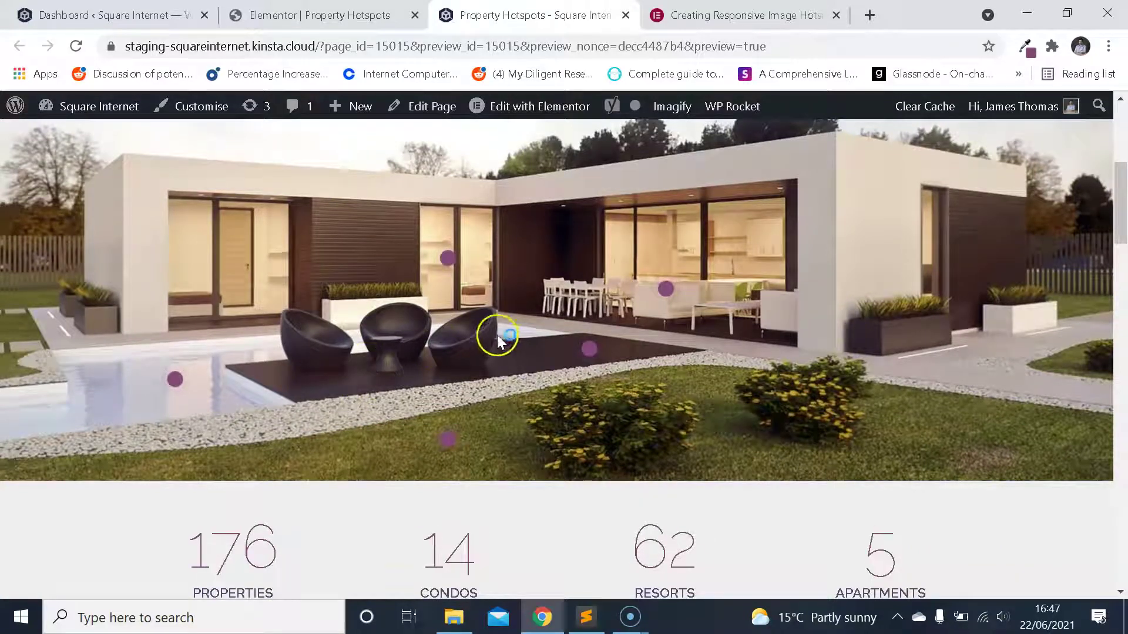
{"action": "scroll", "coordinate": [382, 351], "scroll_direction": "up", "scroll_amount": 1}
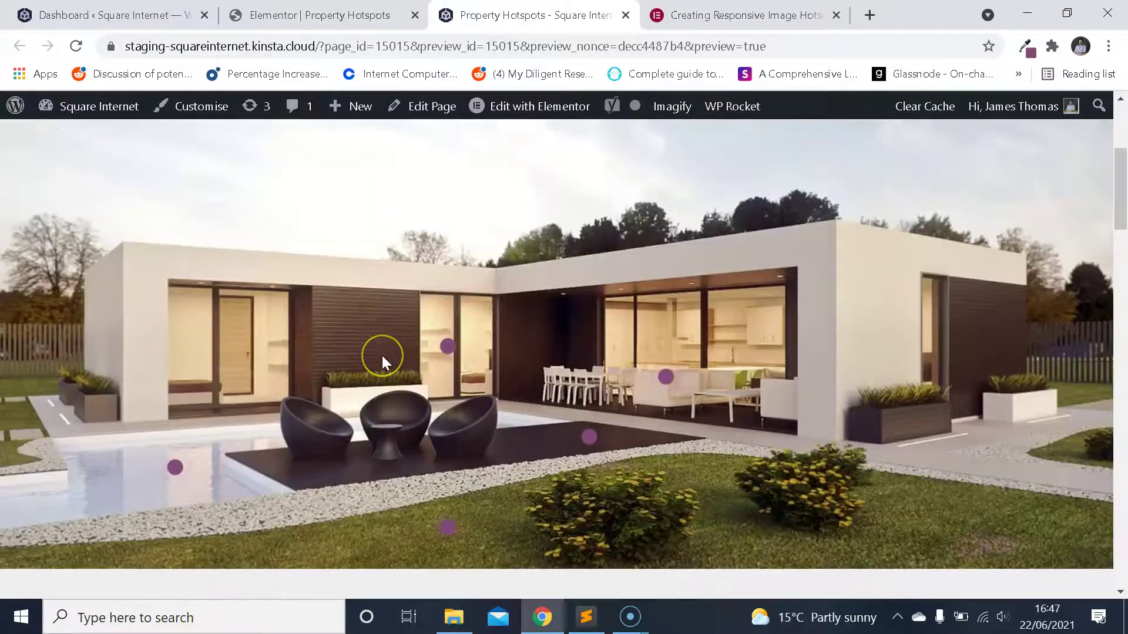
{"action": "scroll", "coordinate": [382, 355], "scroll_direction": "down", "scroll_amount": 1}
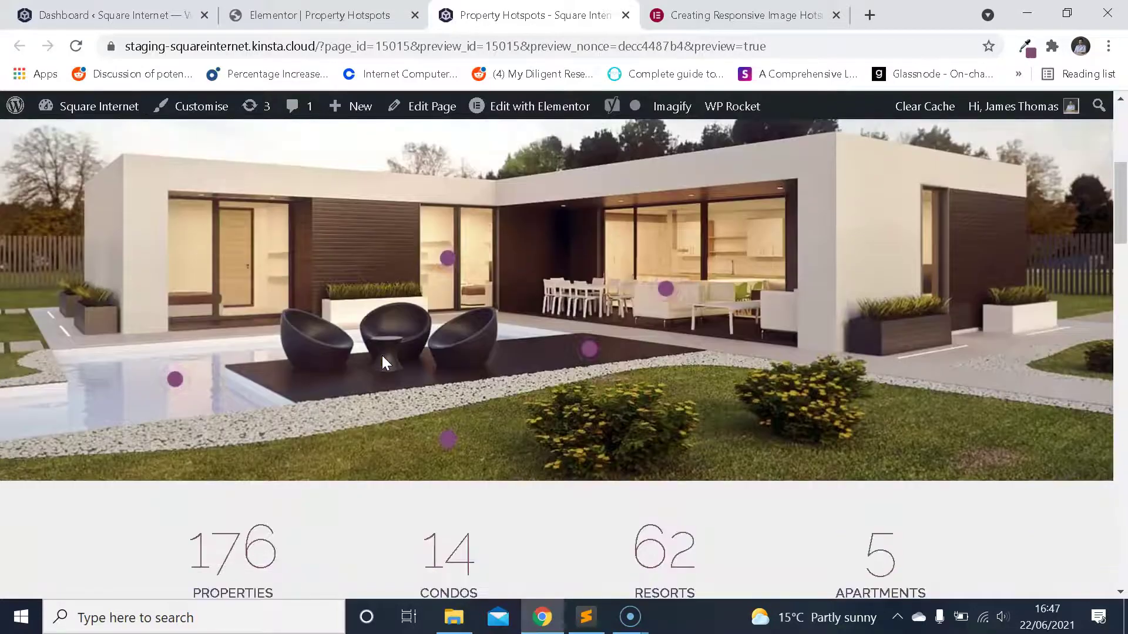
{"action": "scroll", "coordinate": [323, 361], "scroll_direction": "up", "scroll_amount": 3}
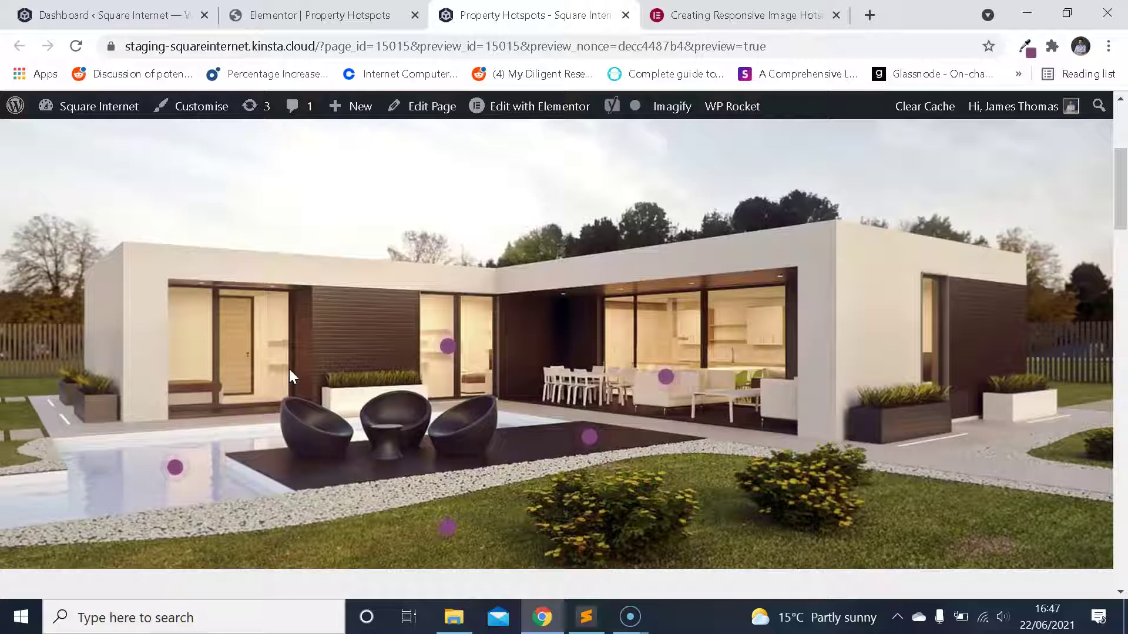
{"action": "left_click", "coordinate": [87, 544]}
{"action": "left_click", "coordinate": [362, 329]}
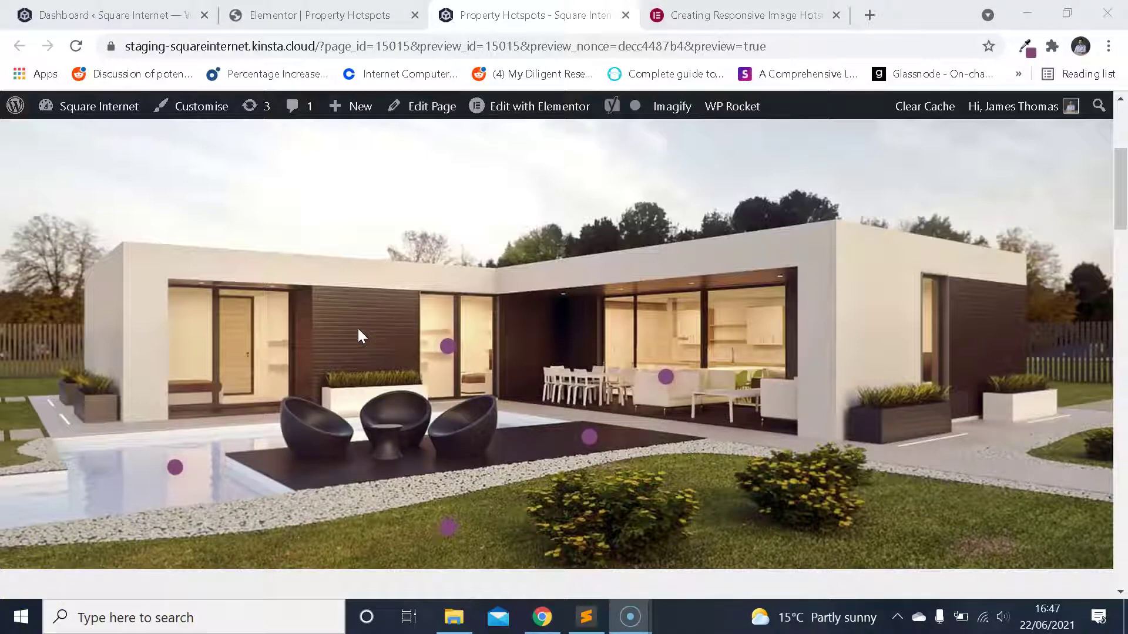
{"action": "left_click_drag", "start_coordinate": [359, 336], "coordinate": [431, 341]}
{"action": "scroll", "coordinate": [496, 329], "scroll_direction": "down", "scroll_amount": 1}
{"action": "scroll", "coordinate": [491, 326], "scroll_direction": "up", "scroll_amount": 1}
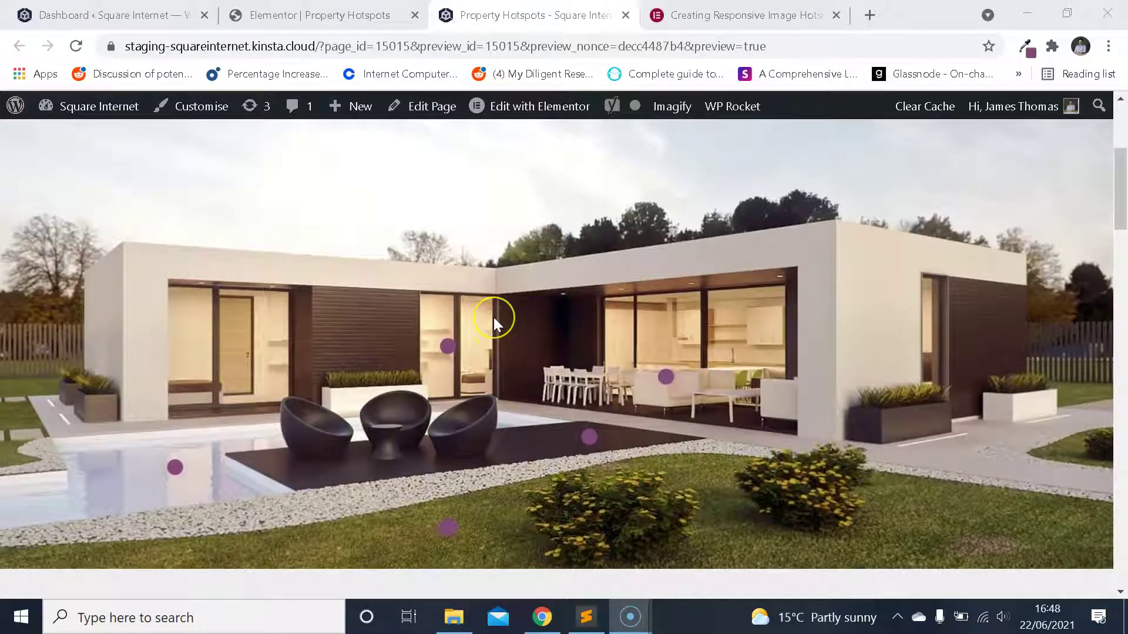